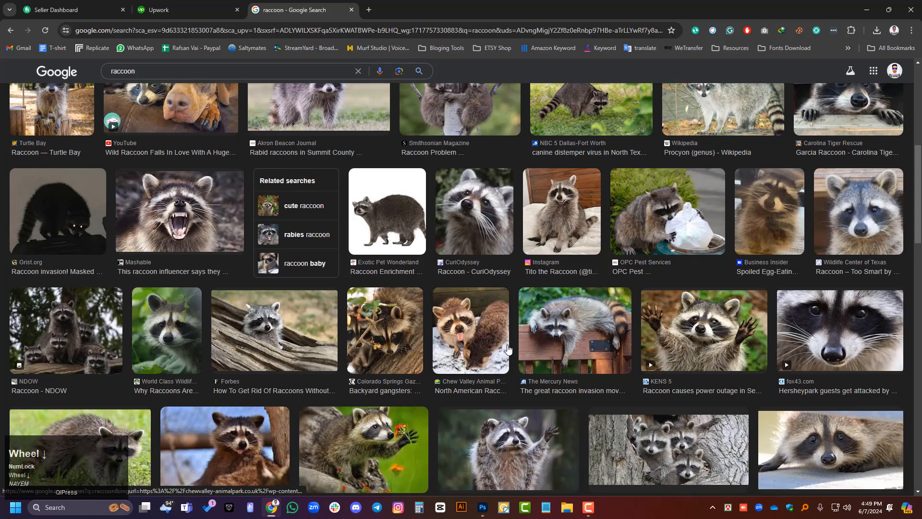
# - Browse the raccoon image results for a suitable picture
pyautogui.scroll(-4, 468, 268)
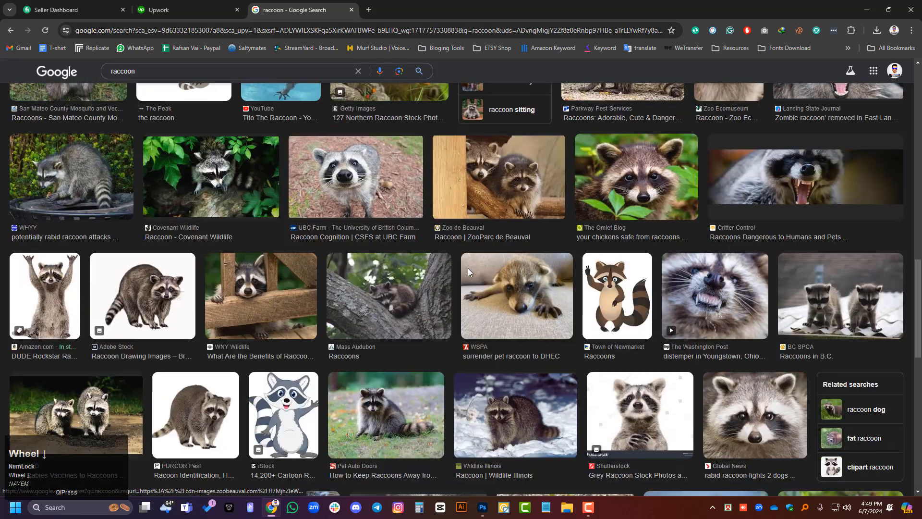
pyautogui.scroll(-3, 495, 269)
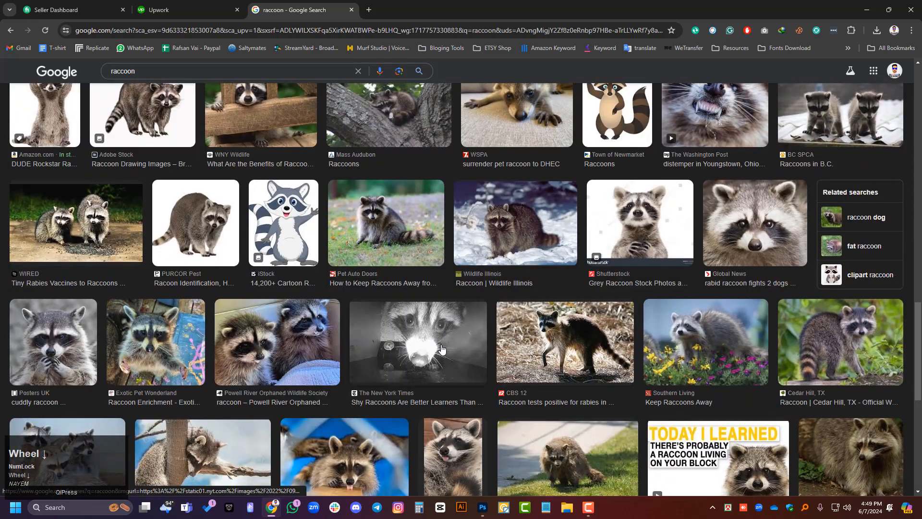
pyautogui.scroll(-12, 442, 349)
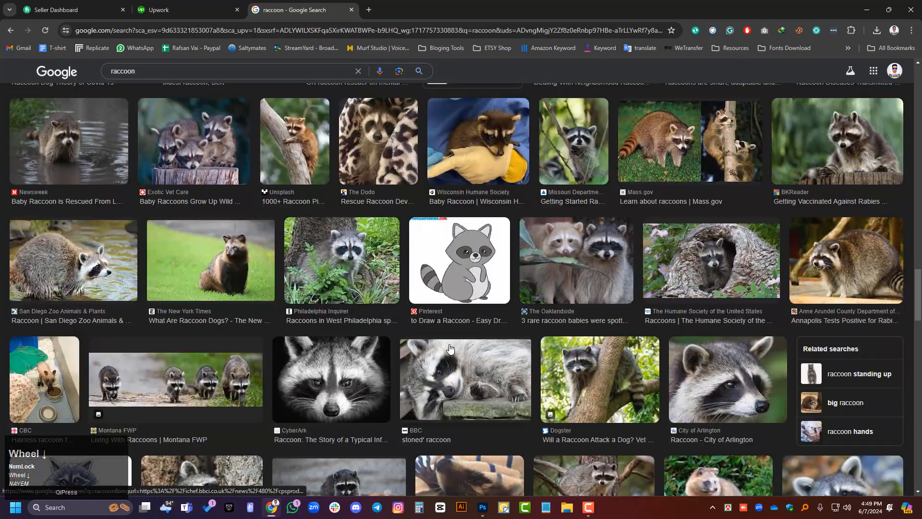
pyautogui.scroll(-12, 450, 348)
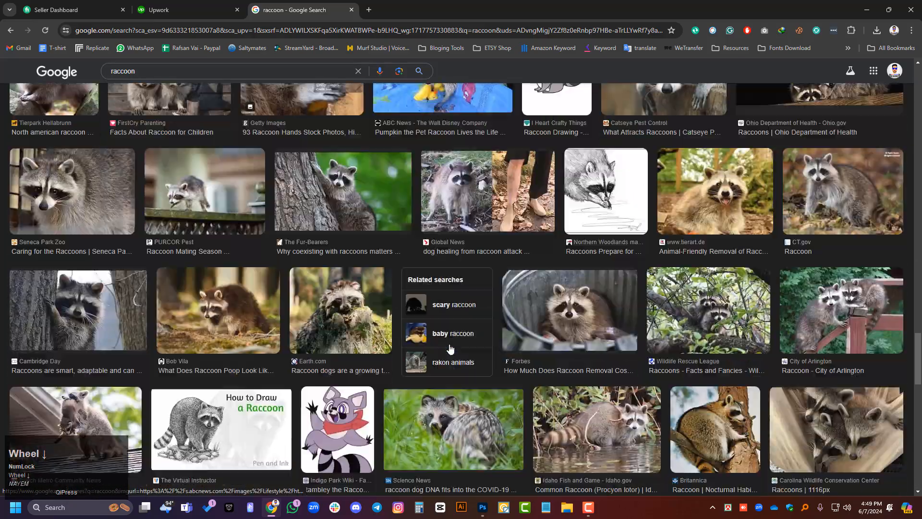
pyautogui.scroll(-1, 450, 348)
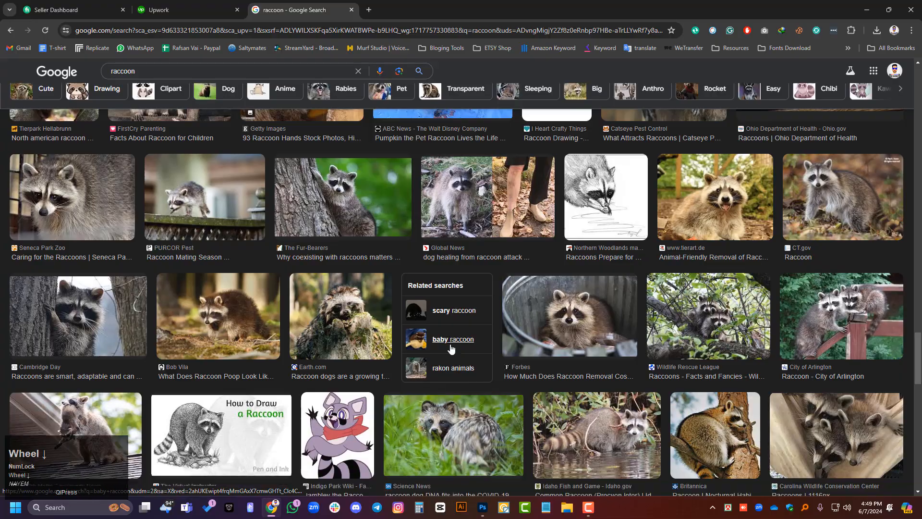
pyautogui.scroll(-10, 450, 347)
pyautogui.scroll(-5, 532, 357)
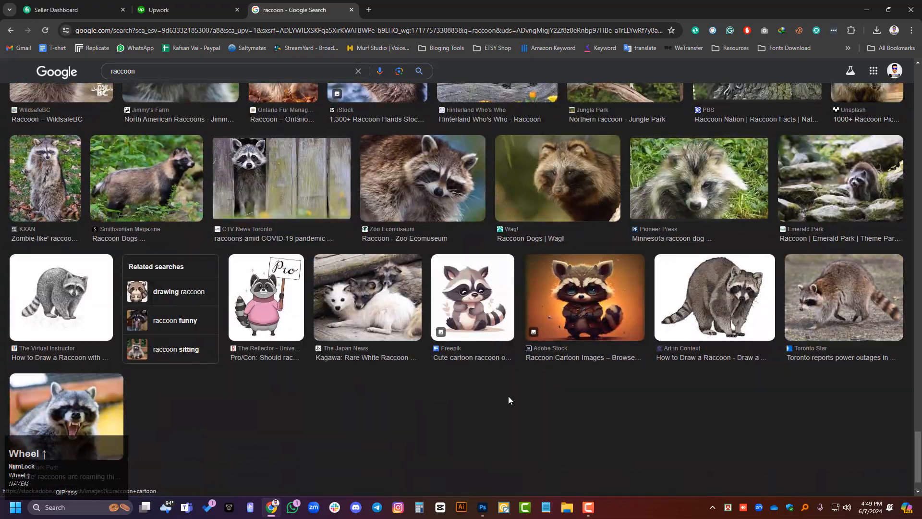
pyautogui.scroll(10, 508, 395)
pyautogui.scroll(15, 518, 395)
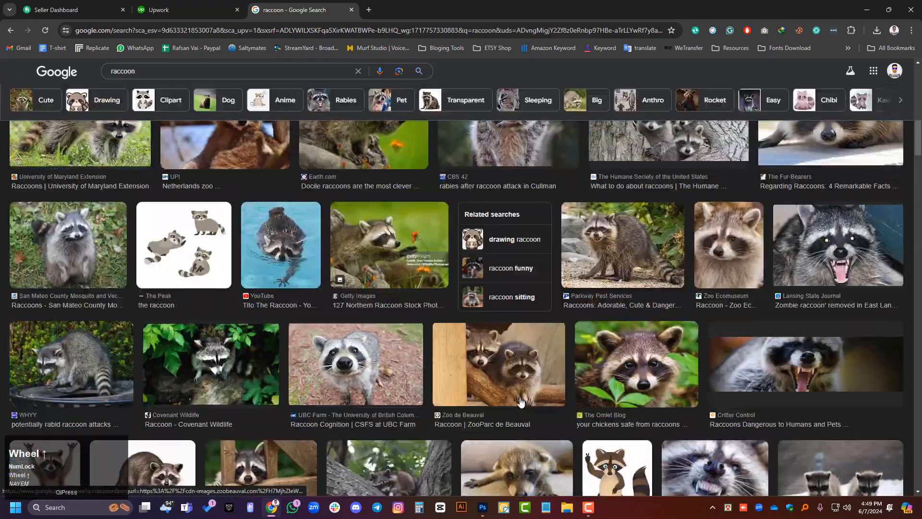
pyautogui.scroll(5, 521, 402)
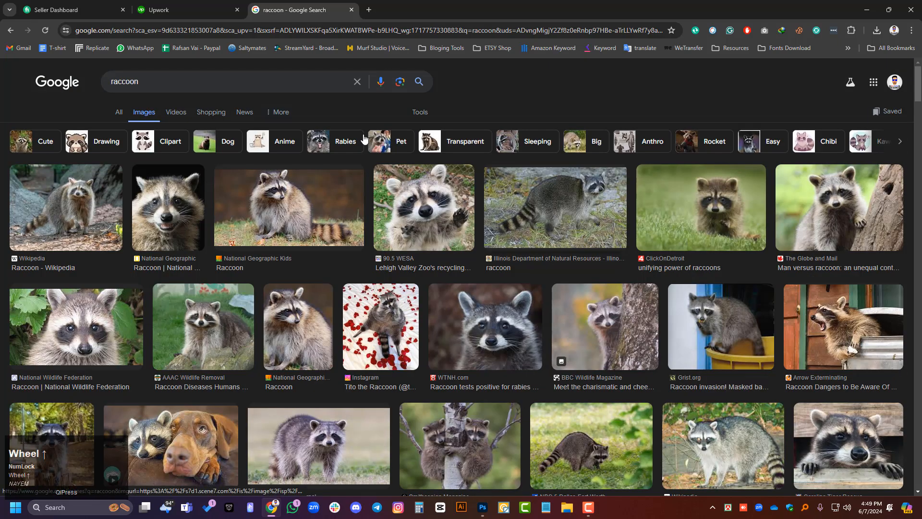
# - Search the images for "raccoon peace"
pyautogui.click(215, 84)
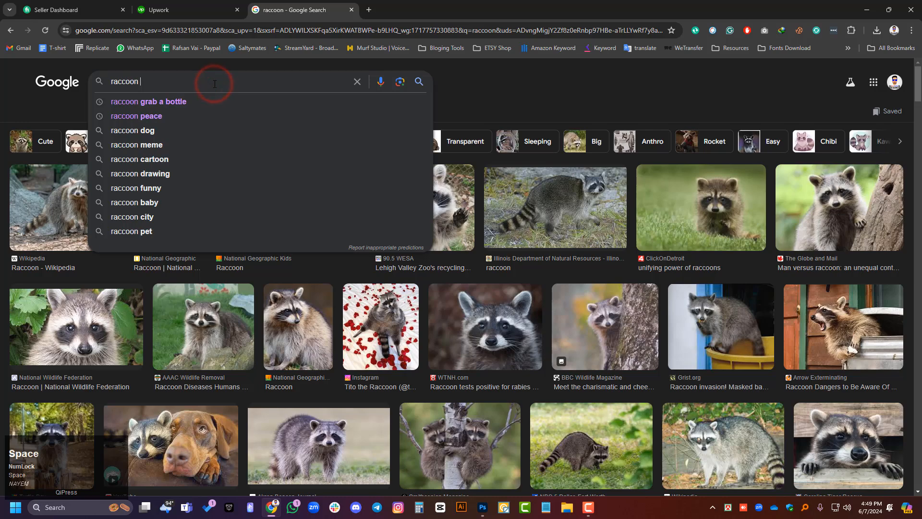
pyautogui.write('peac')
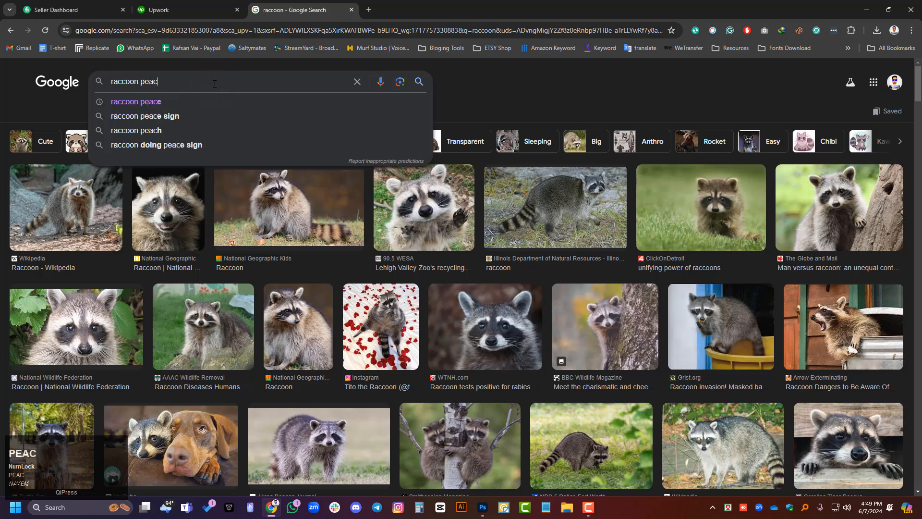
pyautogui.click(174, 102)
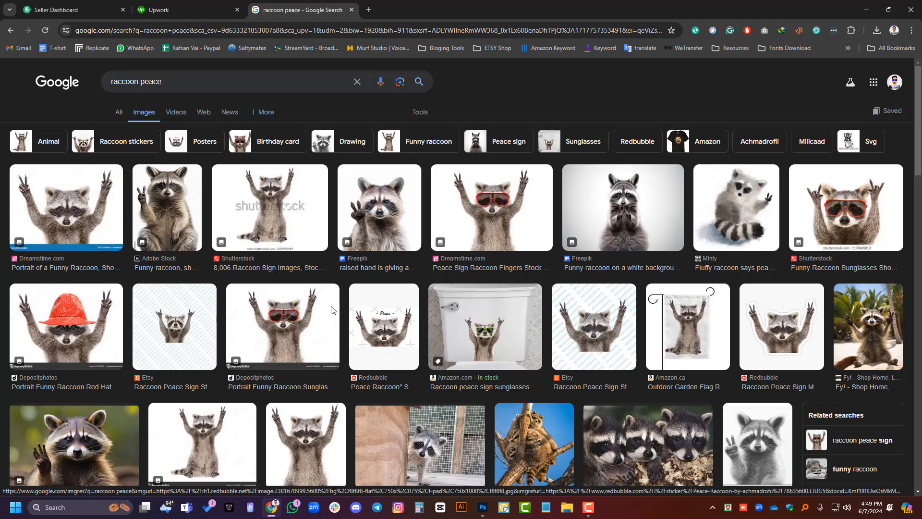
# - Compare several peace-sign raccoon images by previewing the Adobe Stock, Genius, Depositphotos and Pinterest results
pyautogui.click(170, 181)
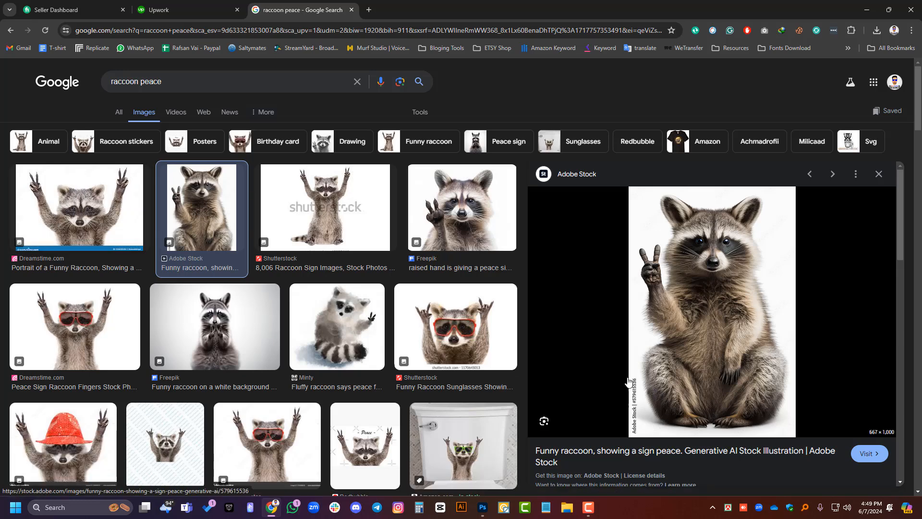
pyautogui.scroll(-2, 373, 290)
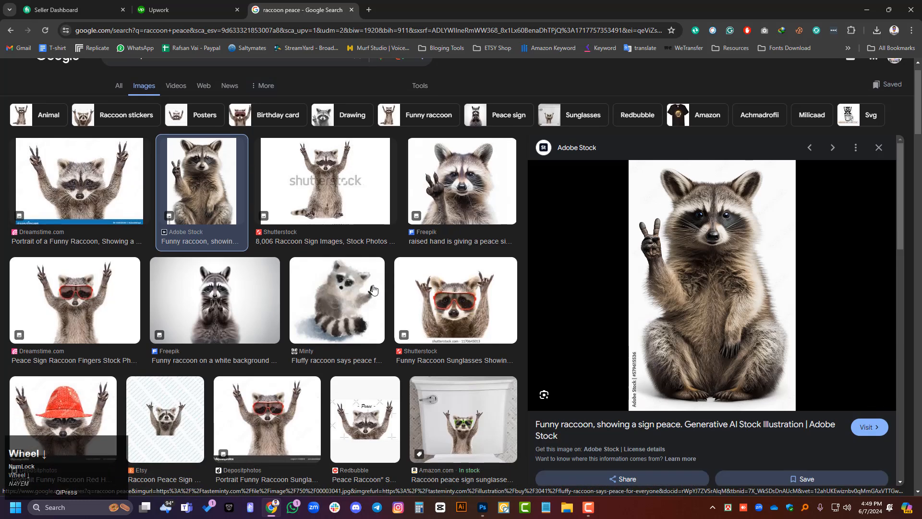
pyautogui.scroll(-4, 346, 287)
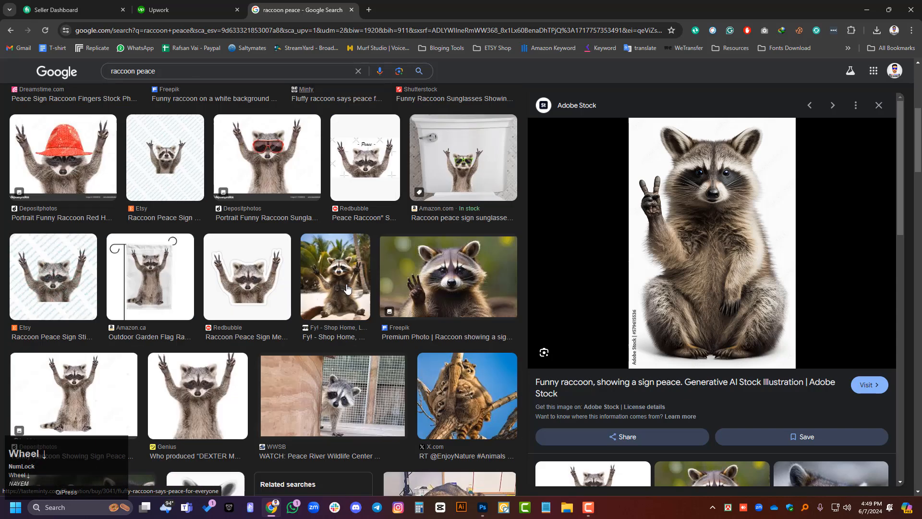
pyautogui.scroll(-3, 349, 287)
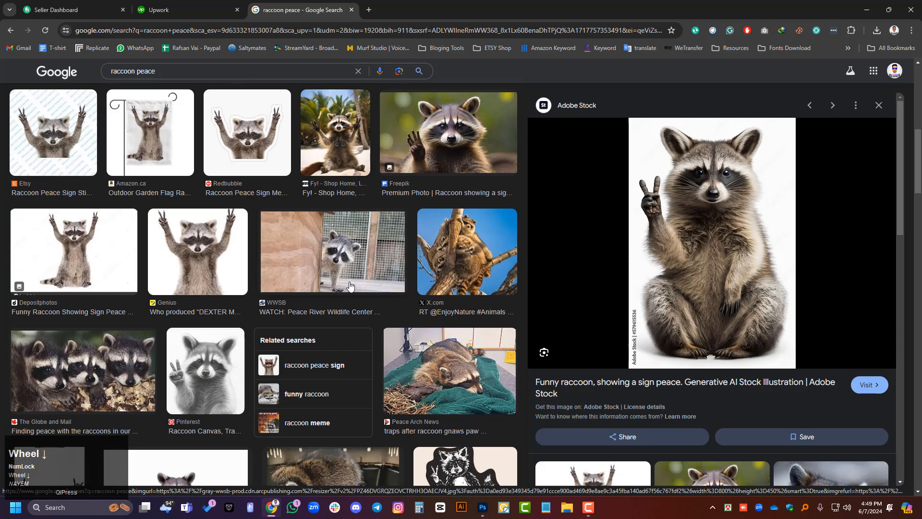
pyautogui.click(193, 247)
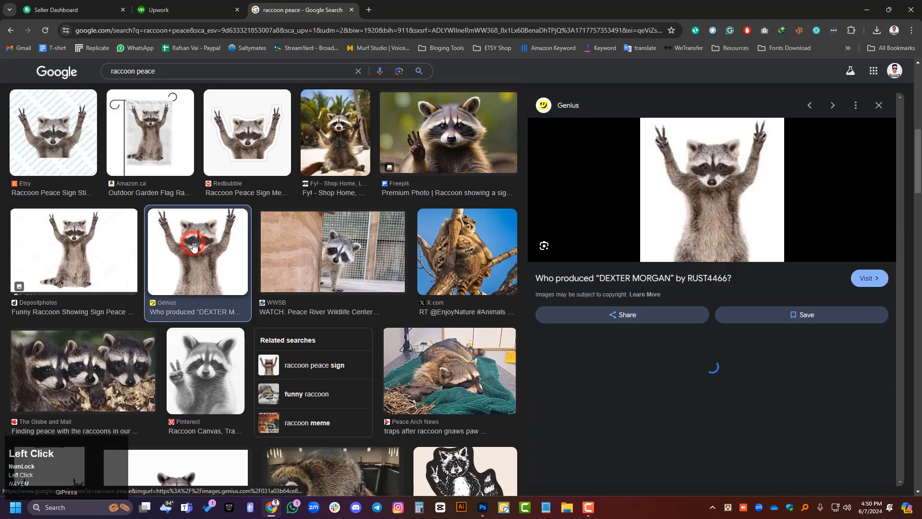
pyautogui.click(114, 249)
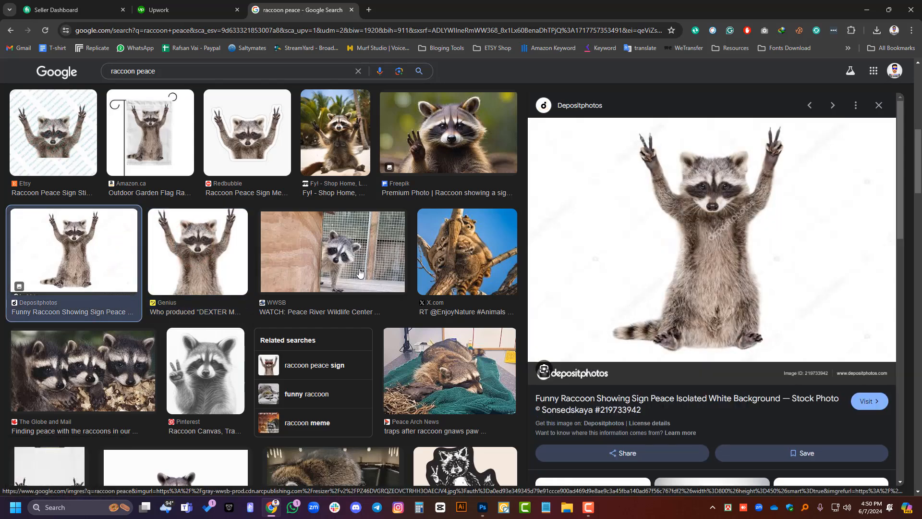
pyautogui.scroll(-5, 325, 278)
pyautogui.click(215, 139)
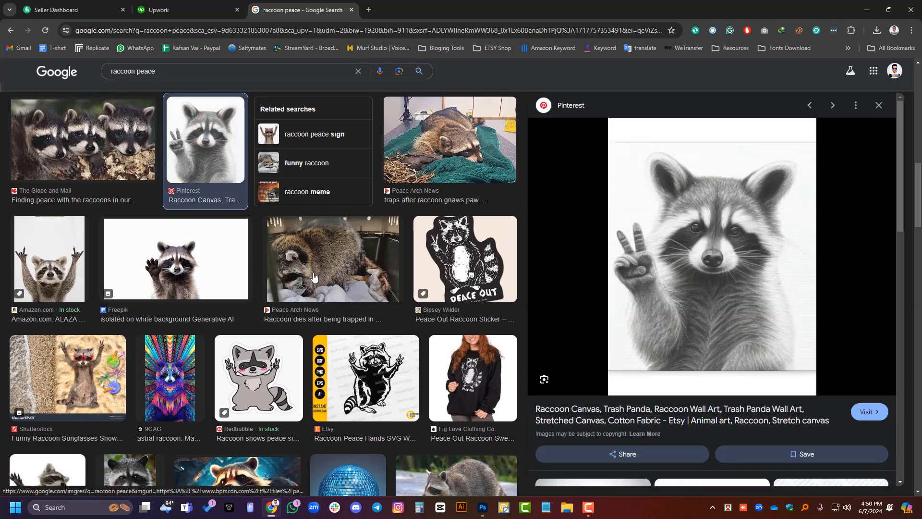
pyautogui.scroll(-5, 313, 277)
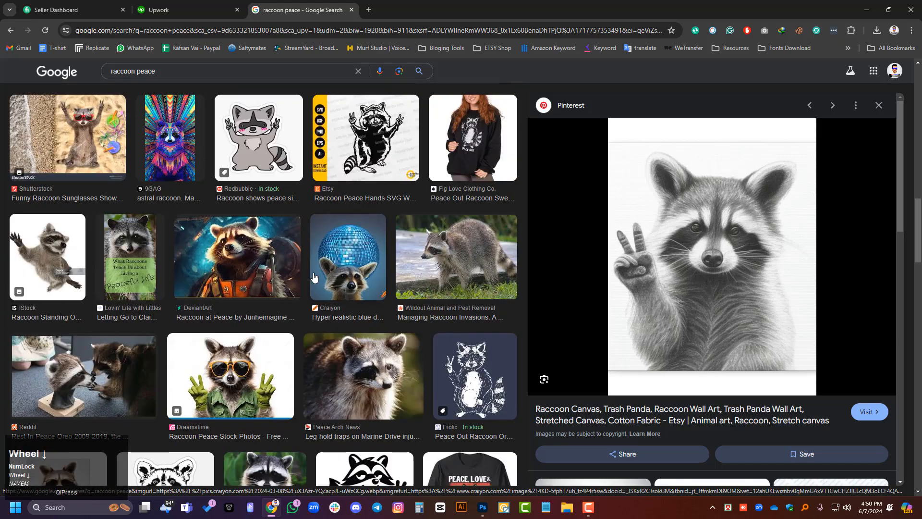
pyautogui.scroll(10, 313, 277)
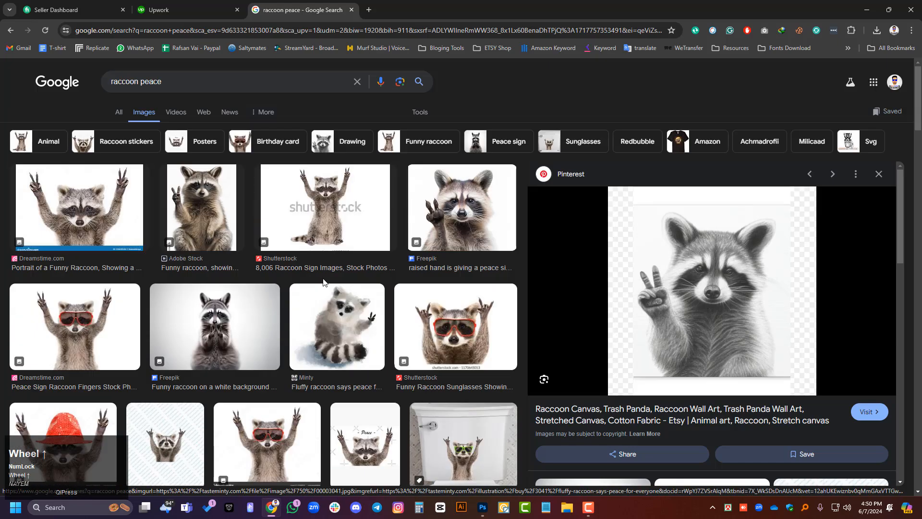
# - Preview the Redbubble "Raccoon Peace Sign" sticker image and open the picture in a new browser tab
pyautogui.scroll(-3, 242, 341)
pyautogui.scroll(-3, 242, 340)
pyautogui.click(241, 338)
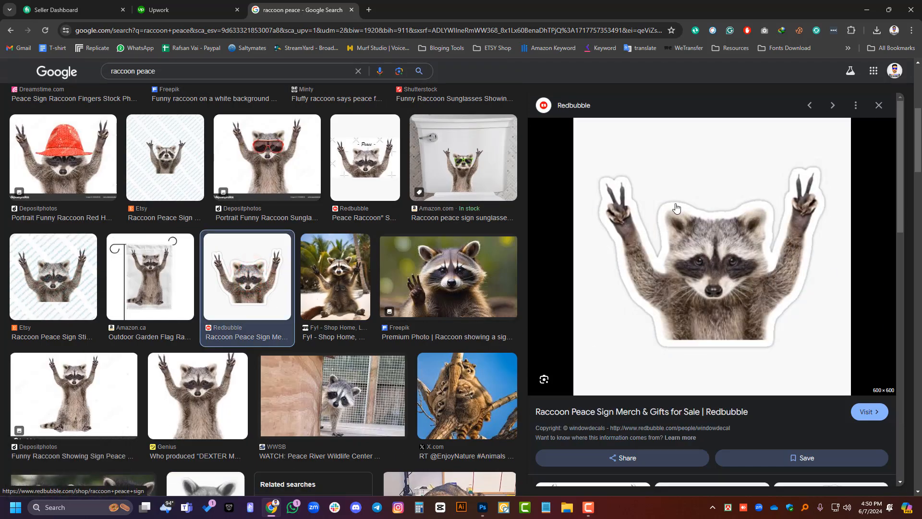
pyautogui.rightClick(643, 206)
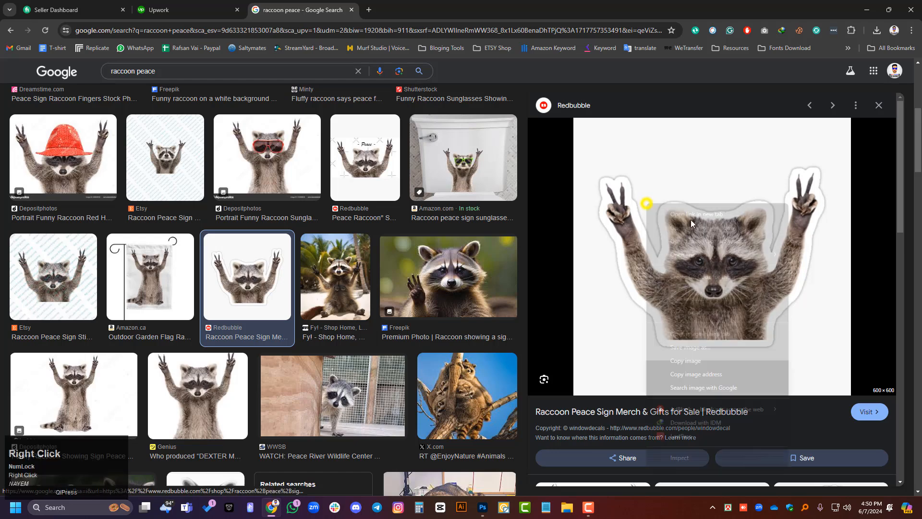
pyautogui.click(696, 332)
pyautogui.click(382, 4)
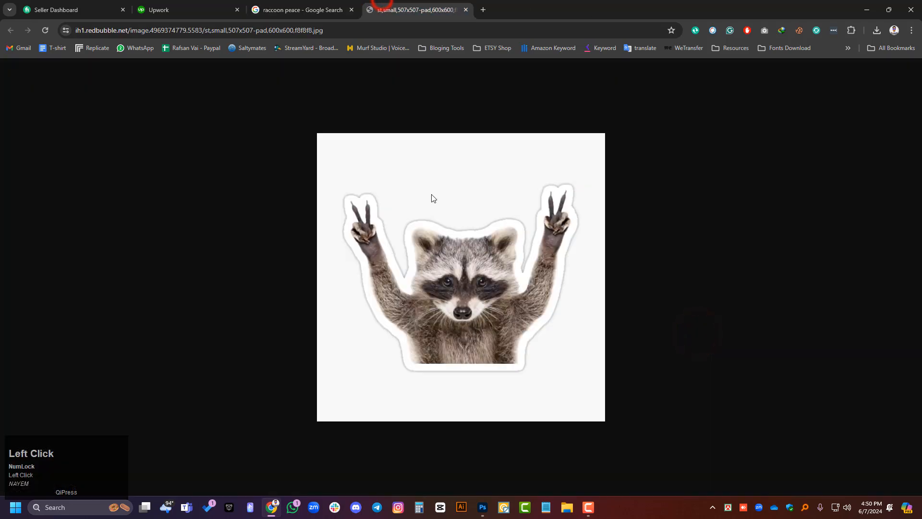
# - Save the raccoon sticker image to the Downloads folder under its suggested name
pyautogui.rightClick(459, 164)
pyautogui.click(493, 194)
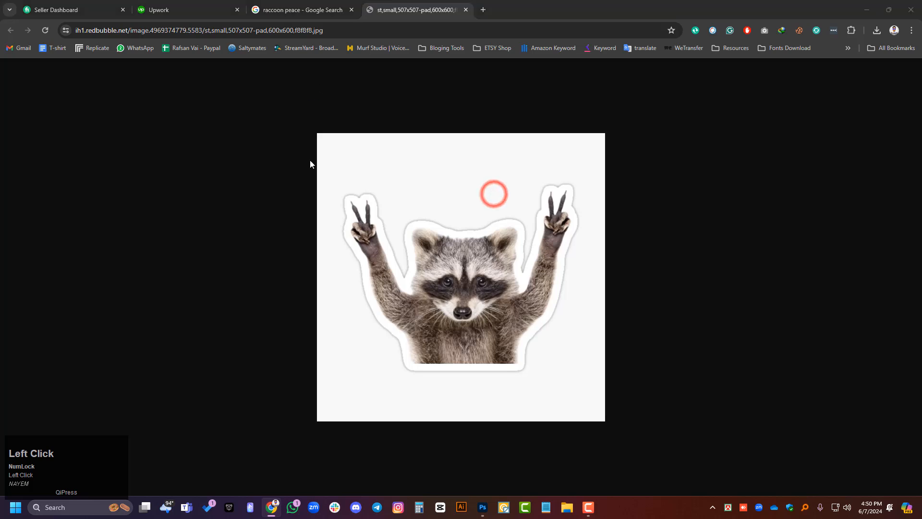
pyautogui.click(367, 247)
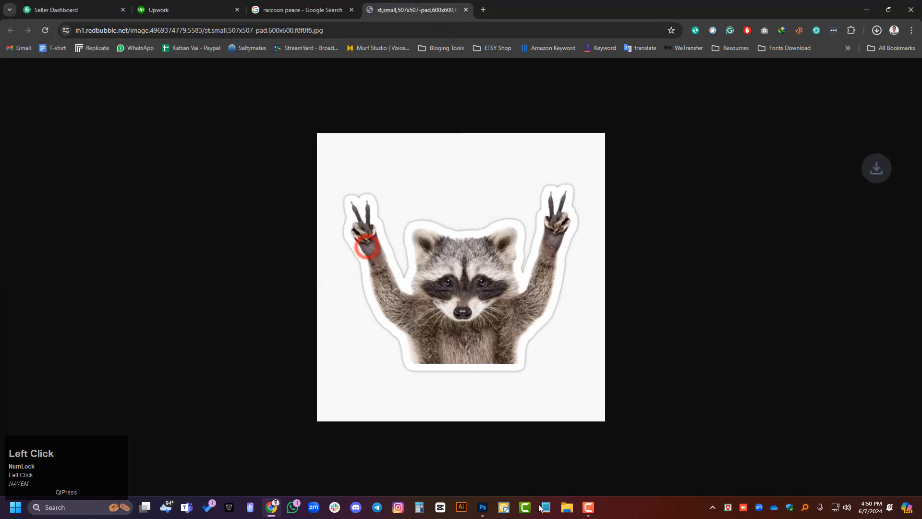
# - Open the downloaded raccoon image from the Downloads folder in Photoshop
pyautogui.click(566, 507)
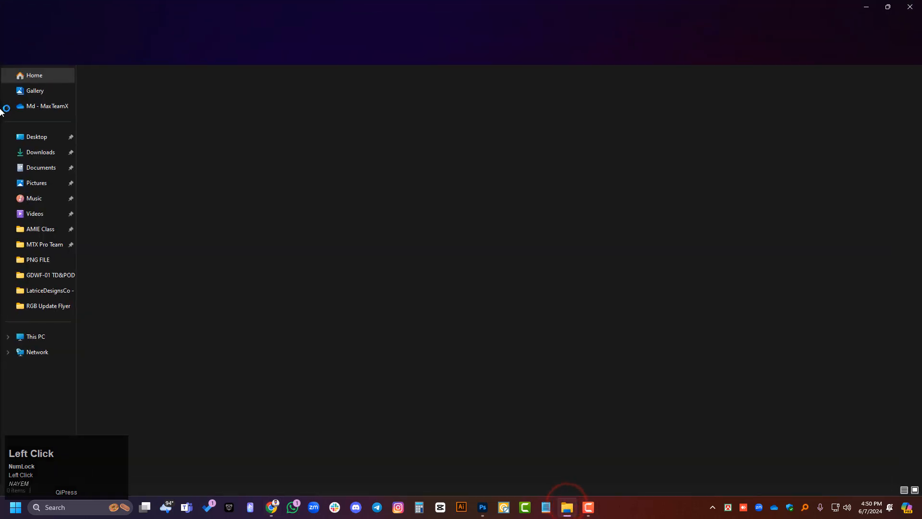
pyautogui.click(40, 152)
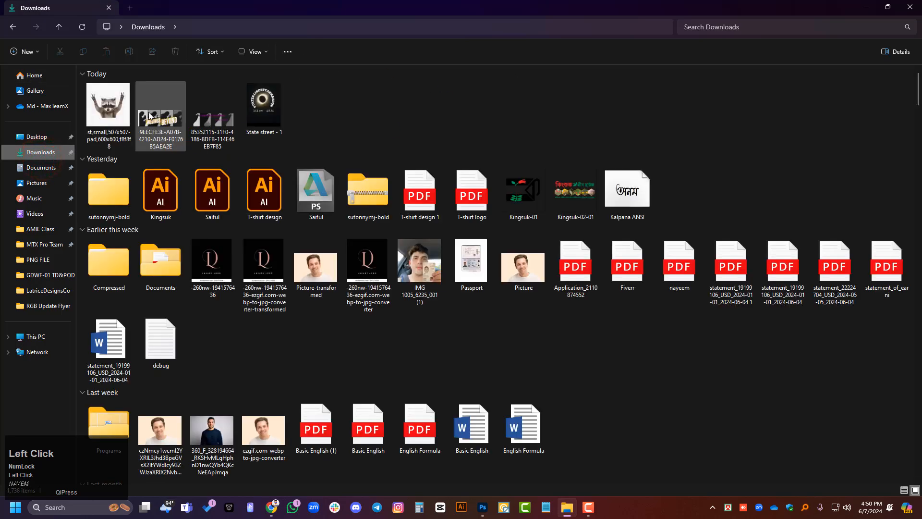
pyautogui.moveTo(108, 103); pyautogui.dragTo(384, 149)
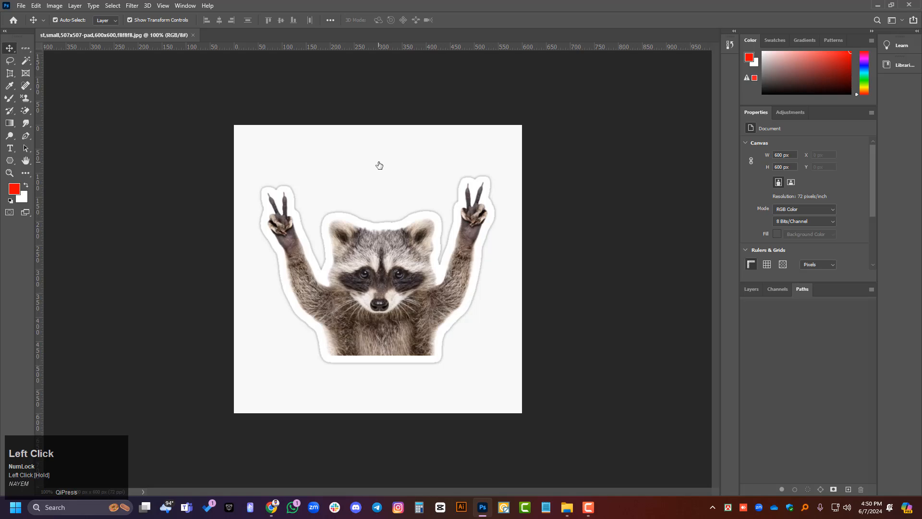
# - Unlock the Background layer and select the raccoon with the Select Subject quick action
pyautogui.scroll(2, 380, 166)
pyautogui.scroll(6, 416, 251)
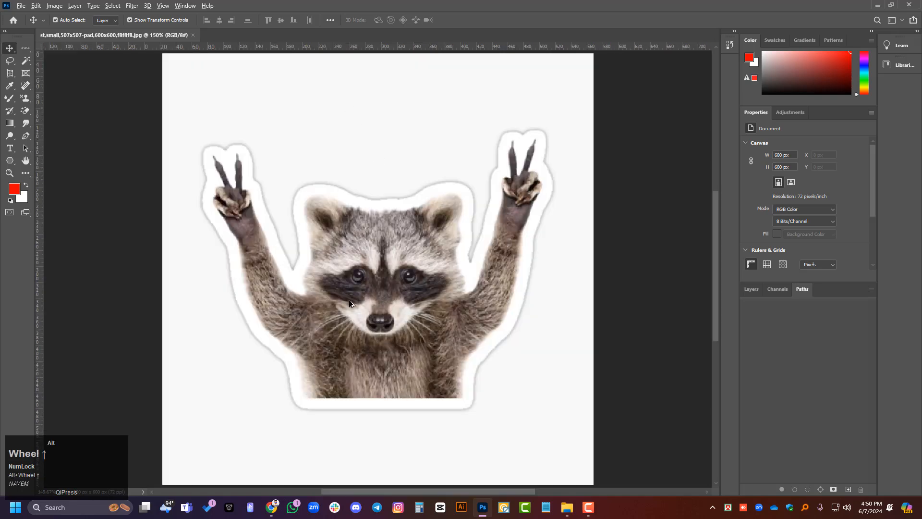
pyautogui.scroll(-6, 441, 271)
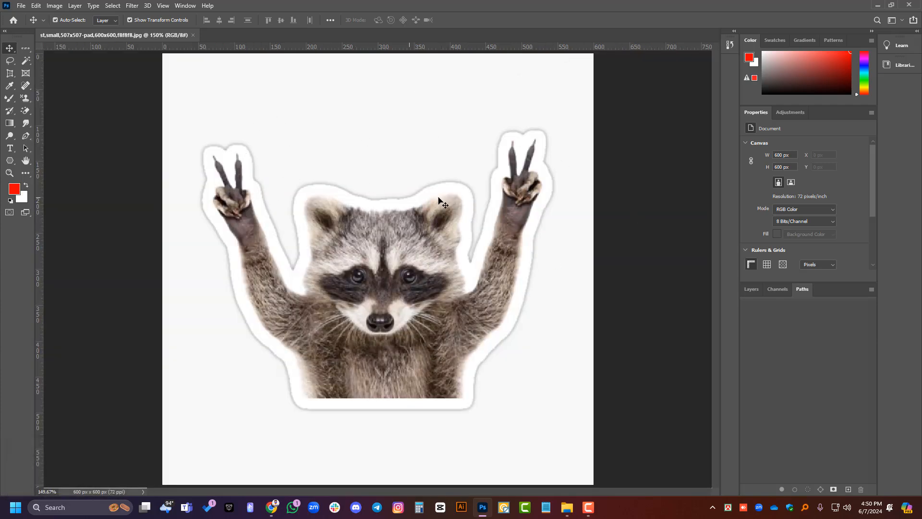
pyautogui.scroll(-2, 788, 167)
pyautogui.scroll(-1, 792, 188)
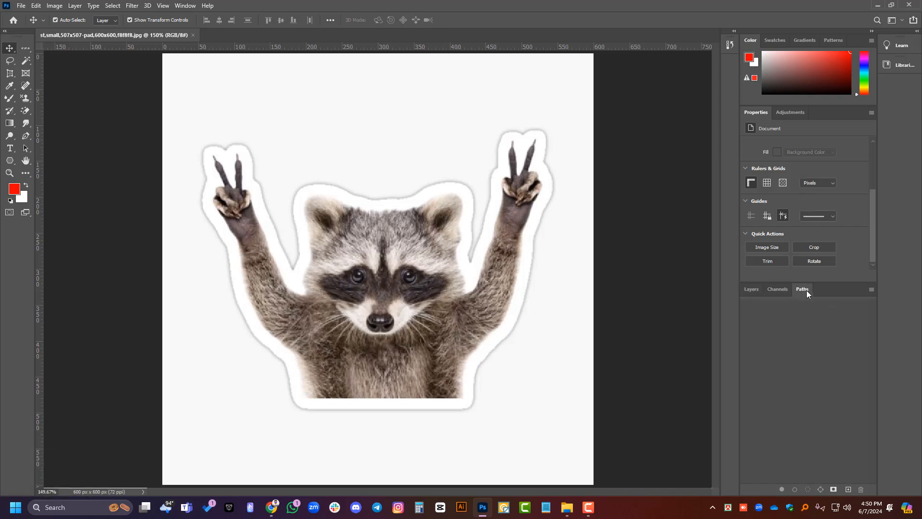
pyautogui.click(752, 290)
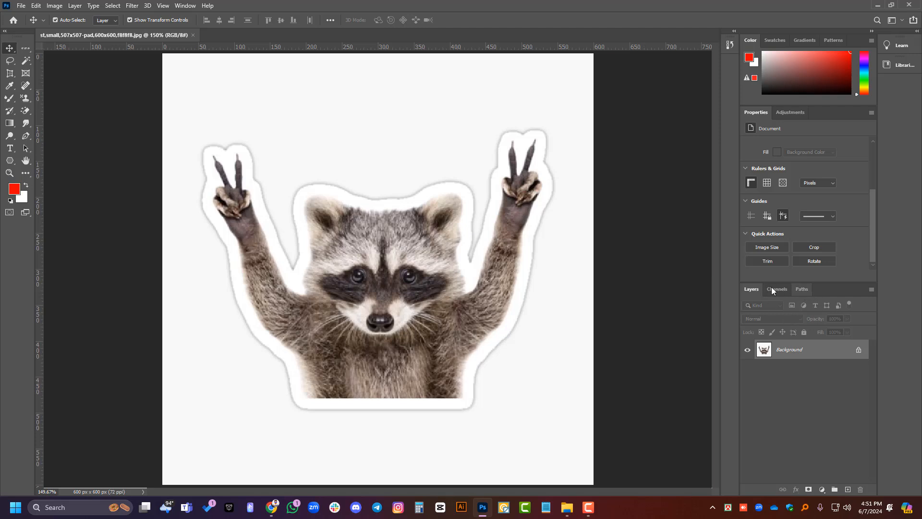
pyautogui.click(751, 288)
pyautogui.scroll(-1, 841, 218)
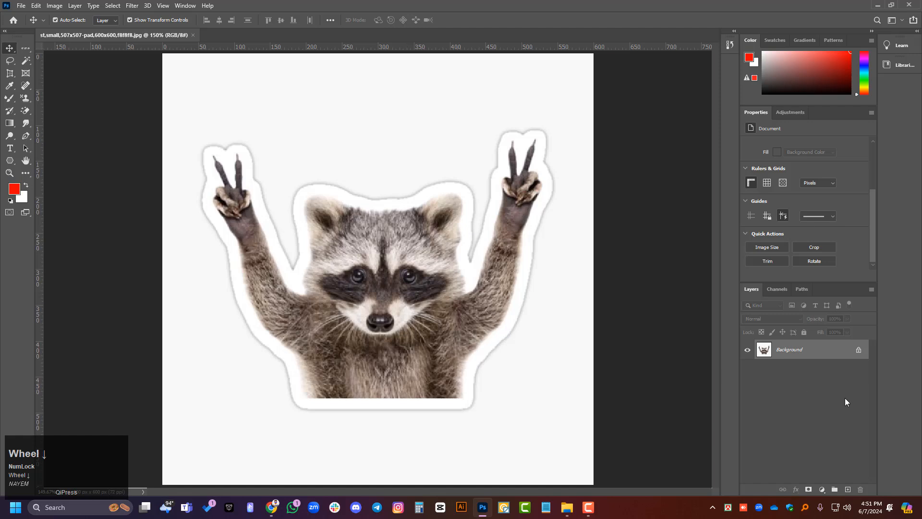
pyautogui.click(858, 351)
pyautogui.scroll(-1, 860, 237)
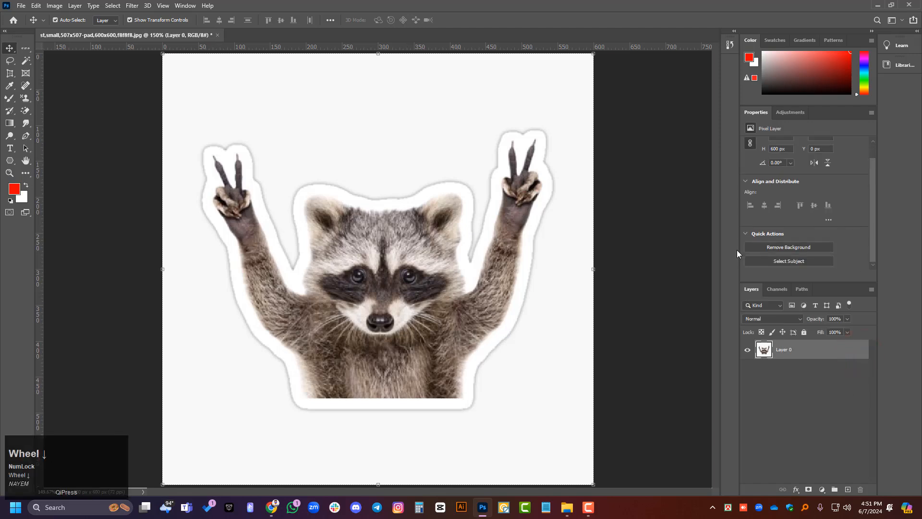
pyautogui.click(804, 262)
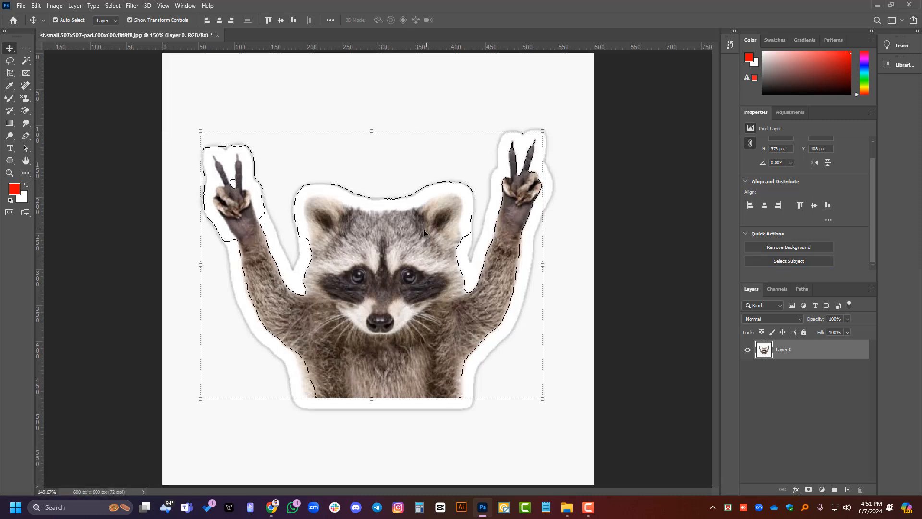
# - Try the Remove Background quick action on the raccoon layer, undo it, and reselect the raccoon with Select Subject
pyautogui.keyDown('alt'); pyautogui.scroll(3, 267, 287); pyautogui.keyUp('alt')
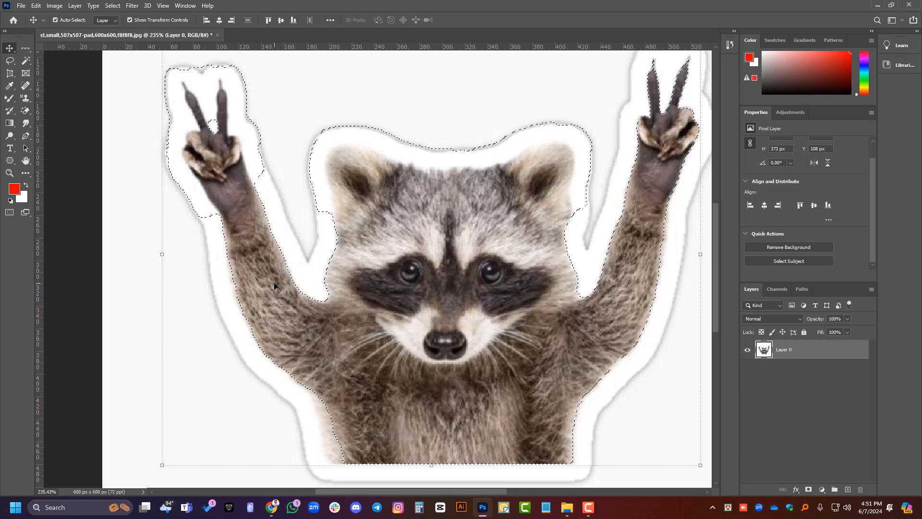
pyautogui.keyDown('alt'); pyautogui.scroll(-2, 275, 284); pyautogui.keyUp('alt')
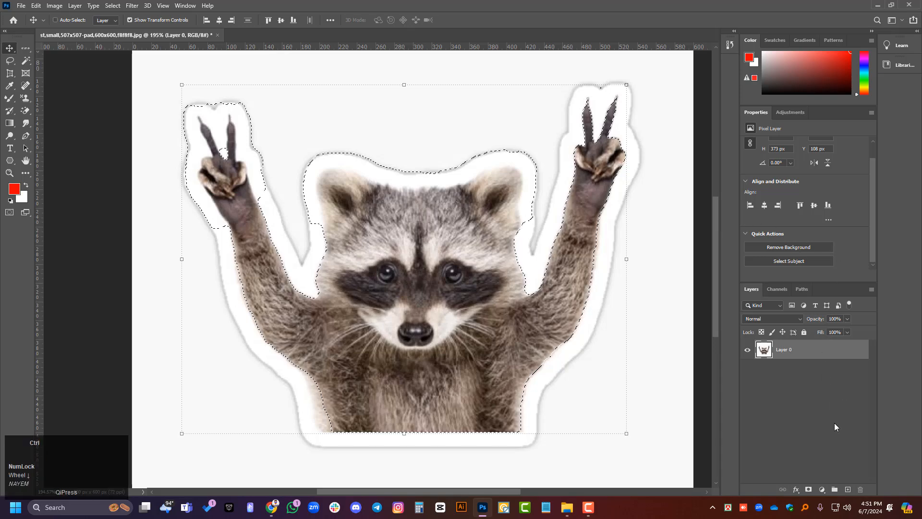
pyautogui.hotkey('ctrl', 'z')
pyautogui.click(799, 249)
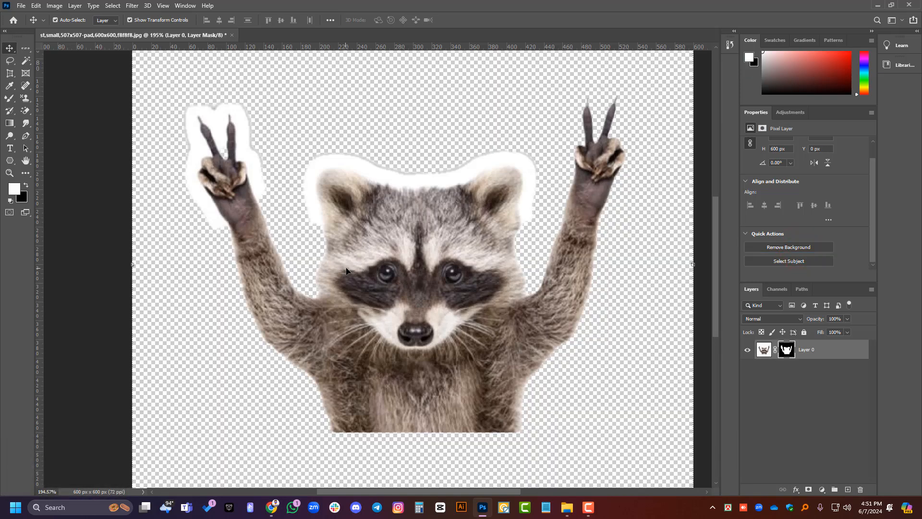
pyautogui.hotkey('ctrl', 'z')
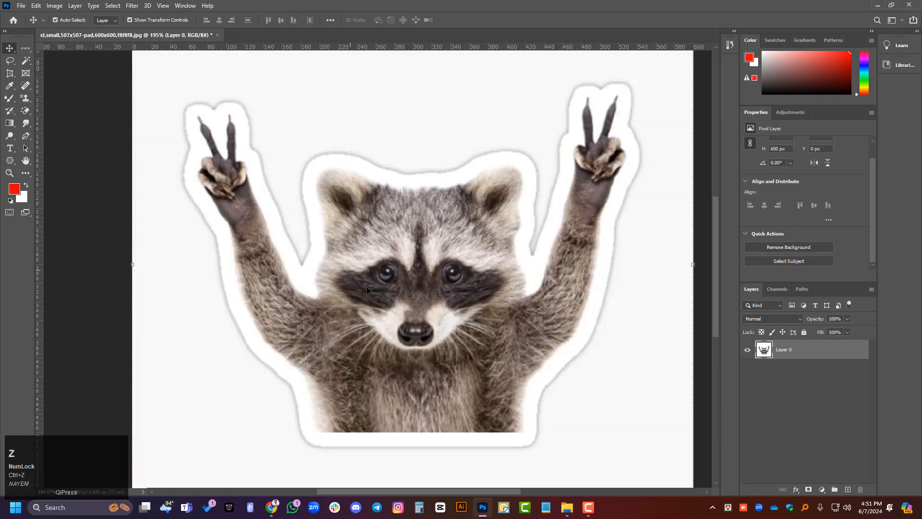
pyautogui.click(796, 263)
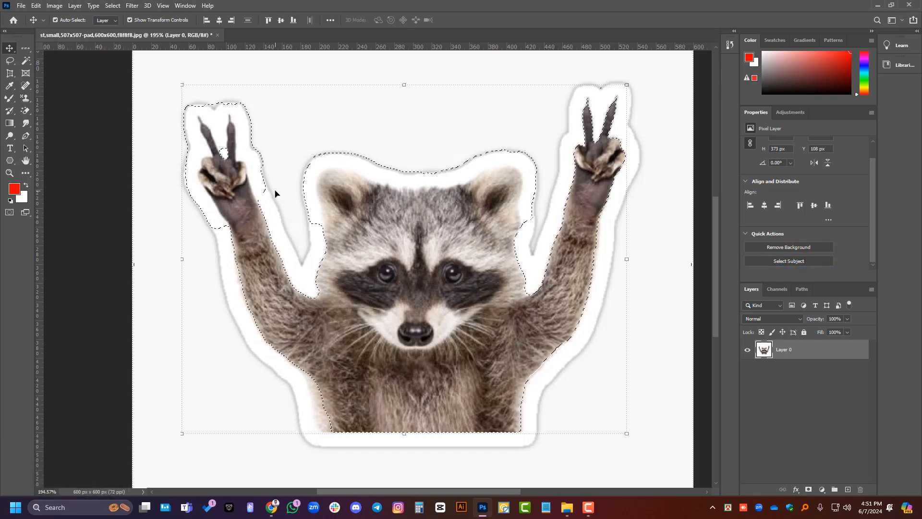
pyautogui.scroll(5, 276, 192)
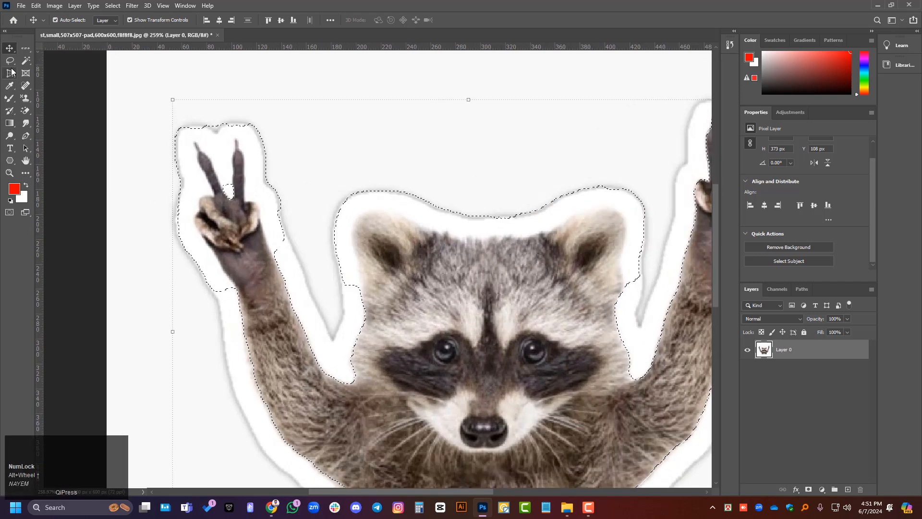
pyautogui.rightClick(26, 61)
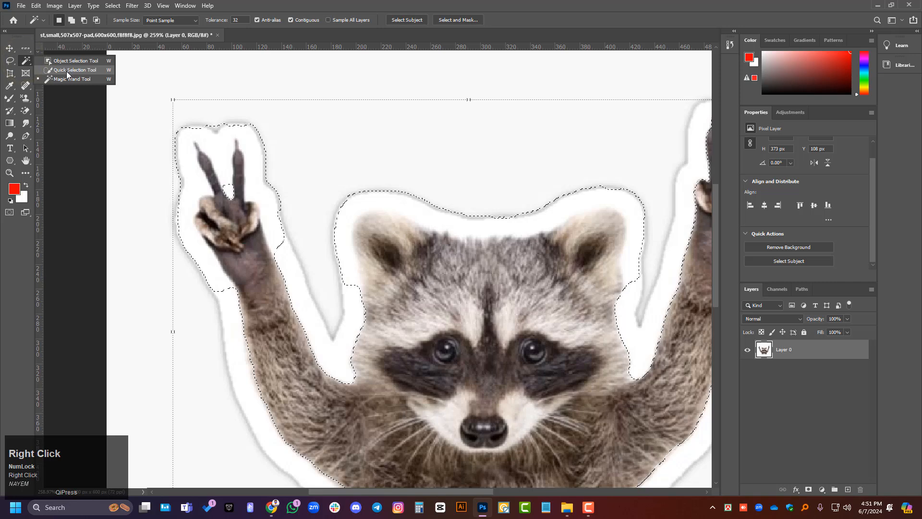
pyautogui.rightClick(10, 61)
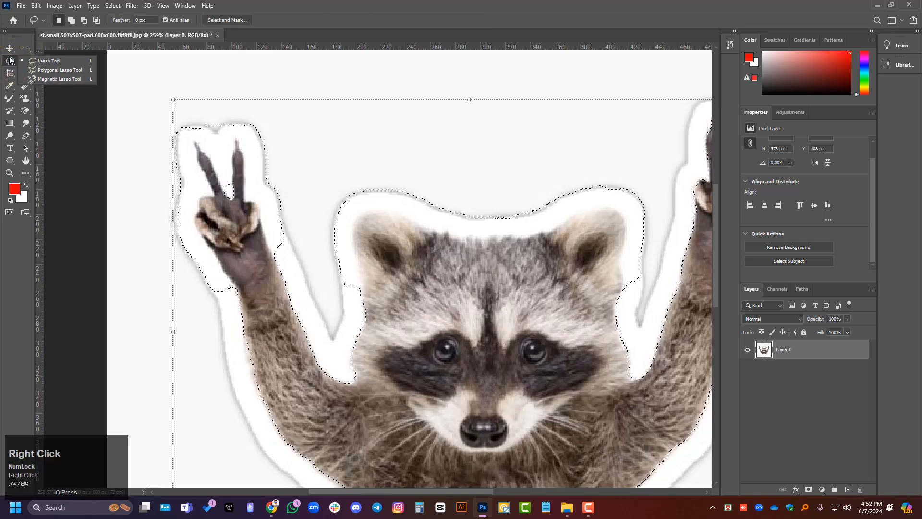
pyautogui.click(10, 48)
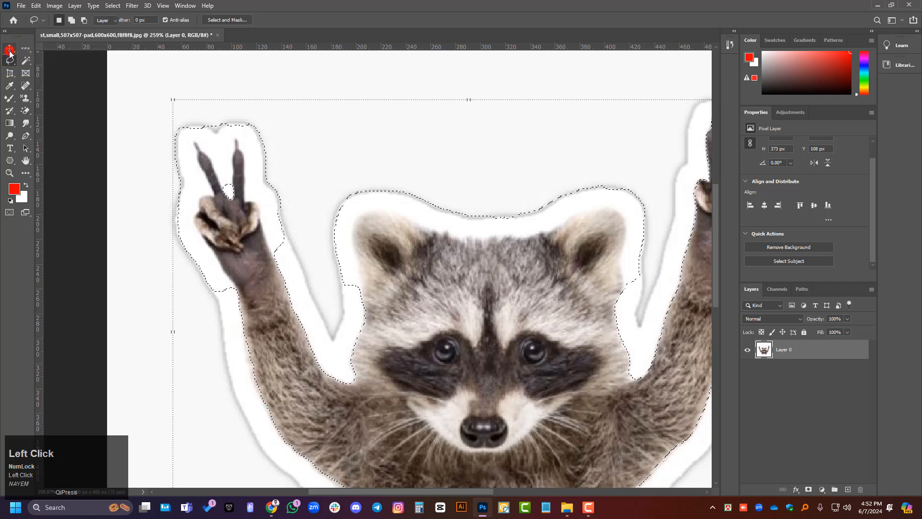
pyautogui.rightClick(26, 61)
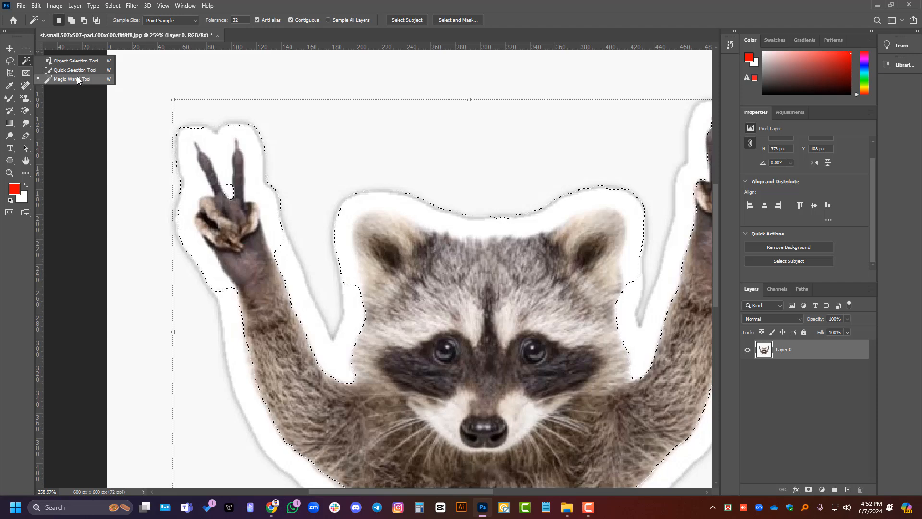
pyautogui.click(77, 79)
# - Activate the Quick Selection tool and reduce its brush size to 10 for detailed work around the image's left paw
pyautogui.rightClick(26, 60)
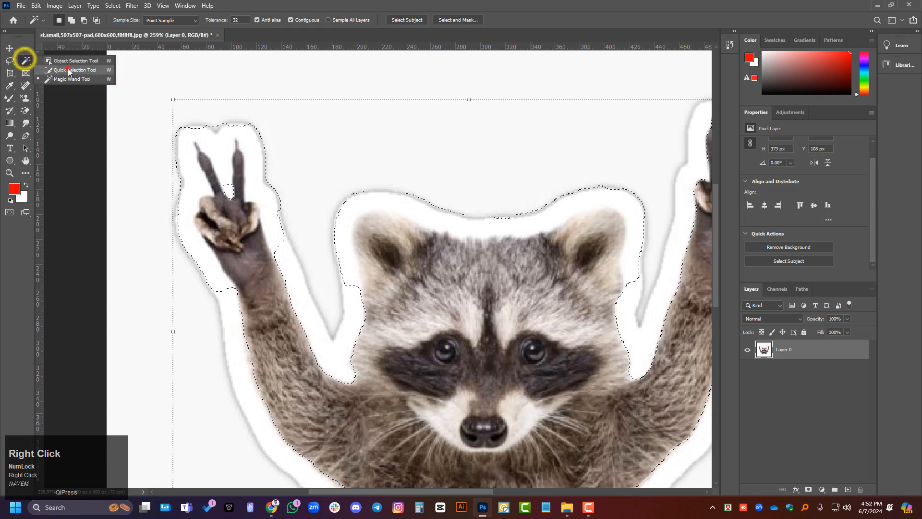
pyautogui.click(68, 71)
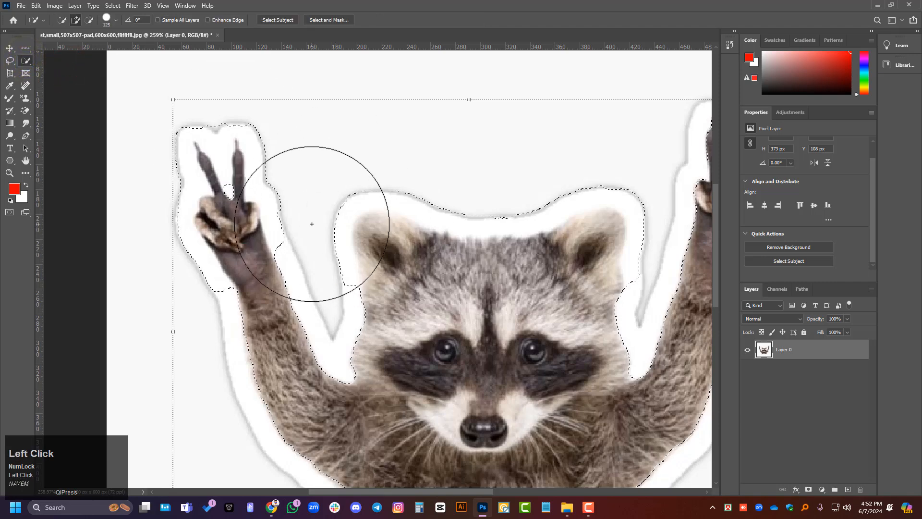
pyautogui.press('[')
pyautogui.press('[')
pyautogui.press('[')
pyautogui.scroll(6, 307, 227)
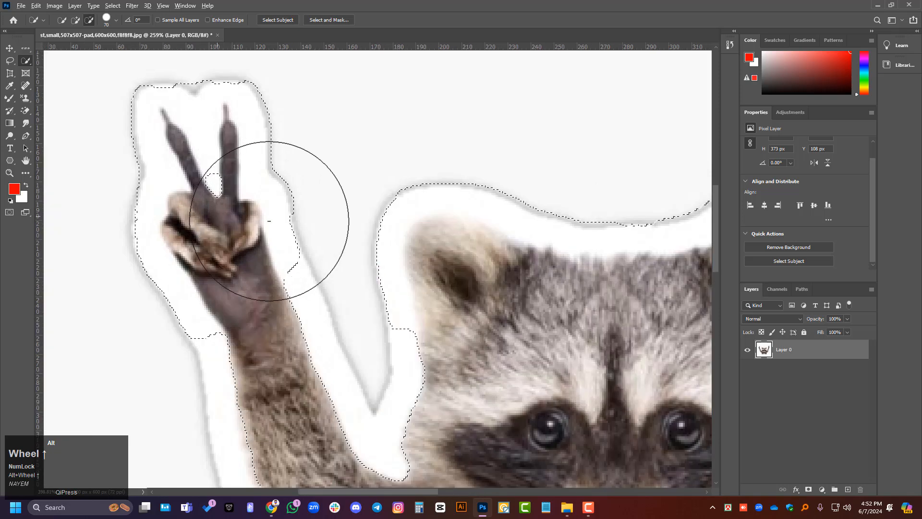
pyautogui.press('[')
pyautogui.press('[')
pyautogui.press('[')
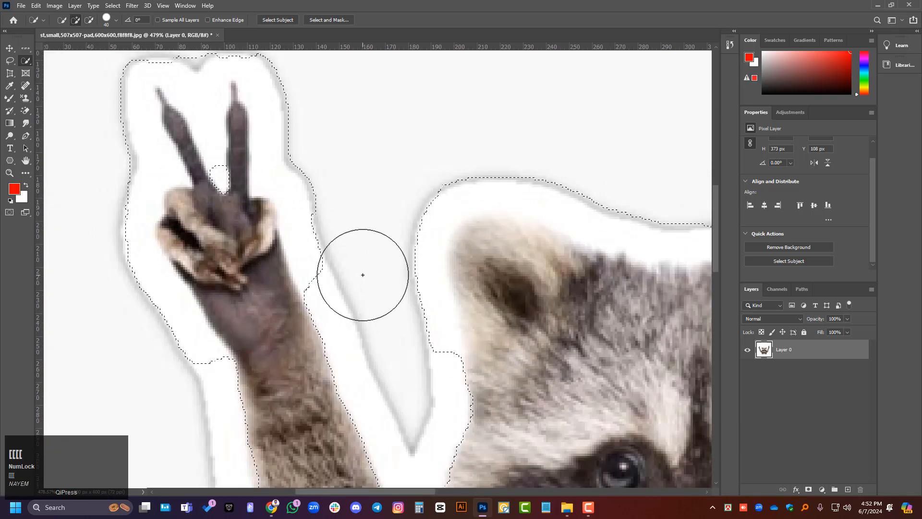
pyautogui.press('[')
pyautogui.press('[')
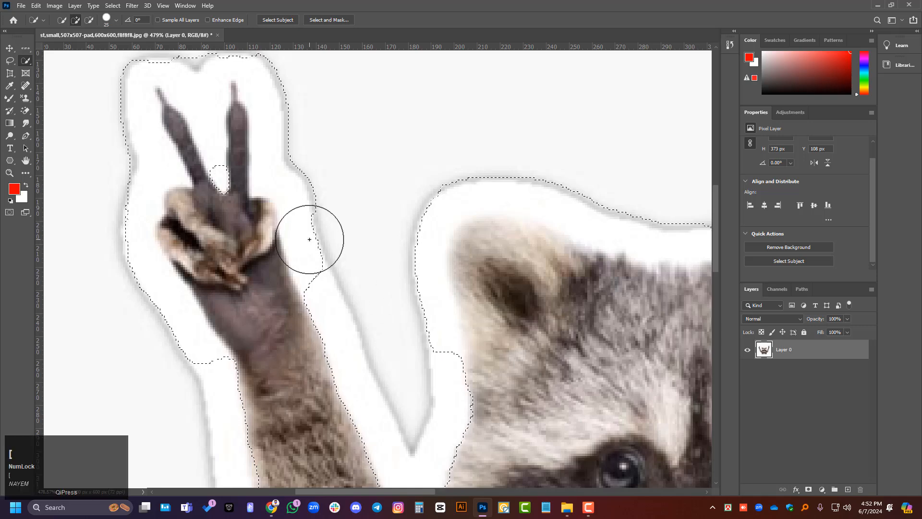
pyautogui.press('[')
pyautogui.press('[')
pyautogui.press('[')
pyautogui.press('[')
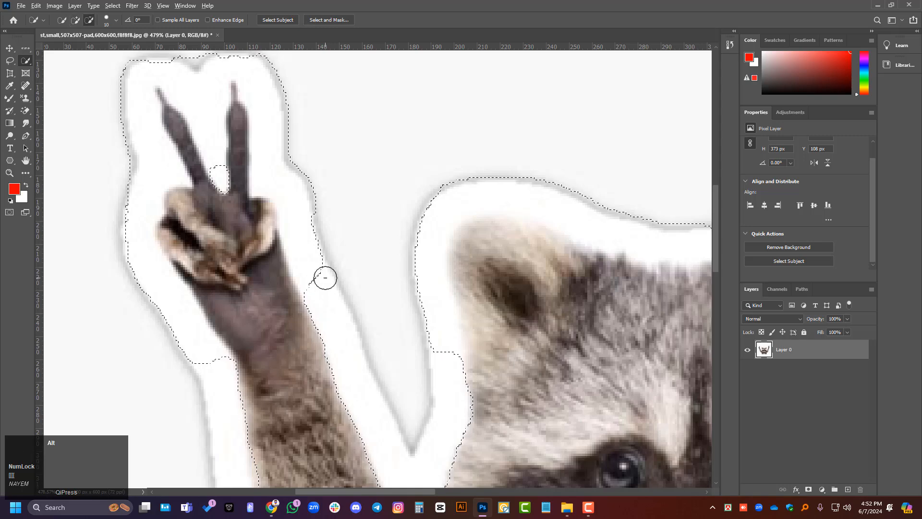
# - Subtract the white sticker border around and between the fingers of the image's left paw from the selection
pyautogui.keyDown('alt'); pyautogui.click(325, 287); pyautogui.keyUp('alt')
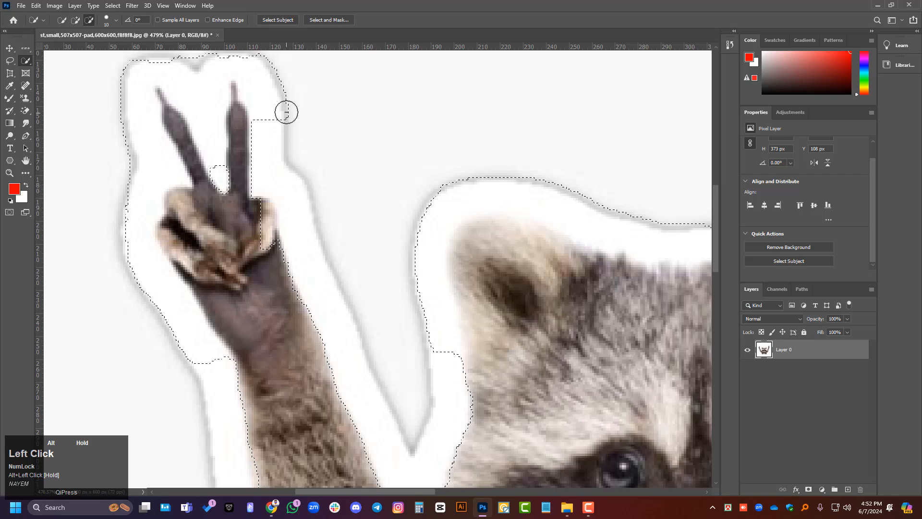
pyautogui.moveTo(197, 74); pyautogui.dragTo(207, 114)
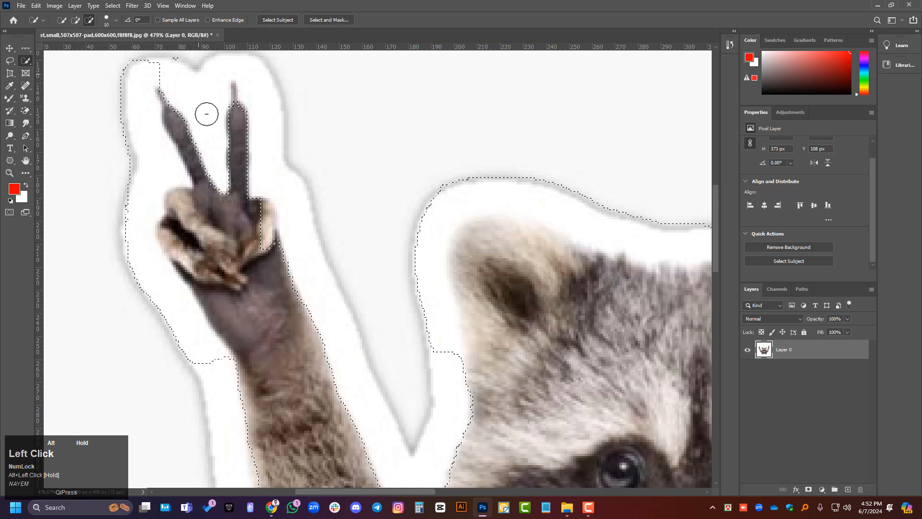
pyautogui.moveTo(192, 77)
pyautogui.mouseDown()
pyautogui.moveTo(130, 66)
pyautogui.moveTo(121, 87)
pyautogui.moveTo(133, 122)
pyautogui.moveTo(126, 247)
pyautogui.moveTo(162, 328)
pyautogui.moveTo(208, 381)
pyautogui.mouseUp()
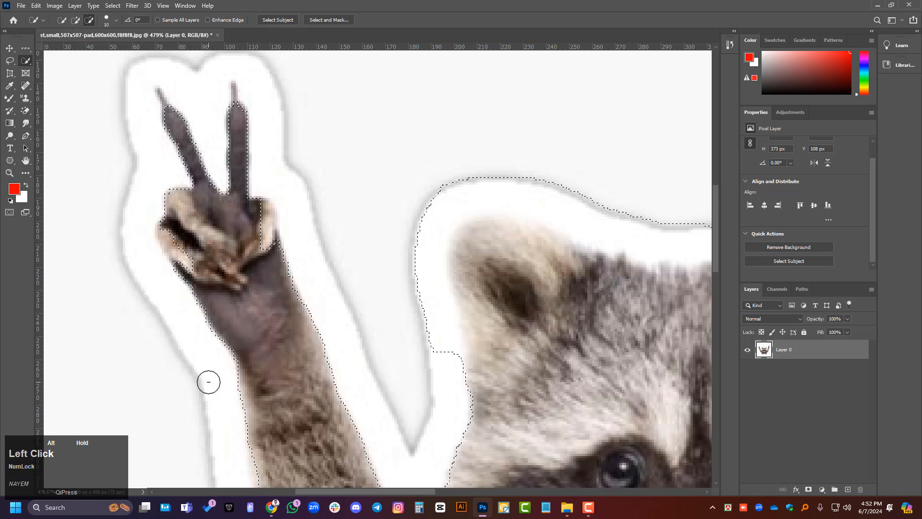
# - Add the missed fur areas on both sides of the image's left paw back into the selection
pyautogui.scroll(6, 142, 247)
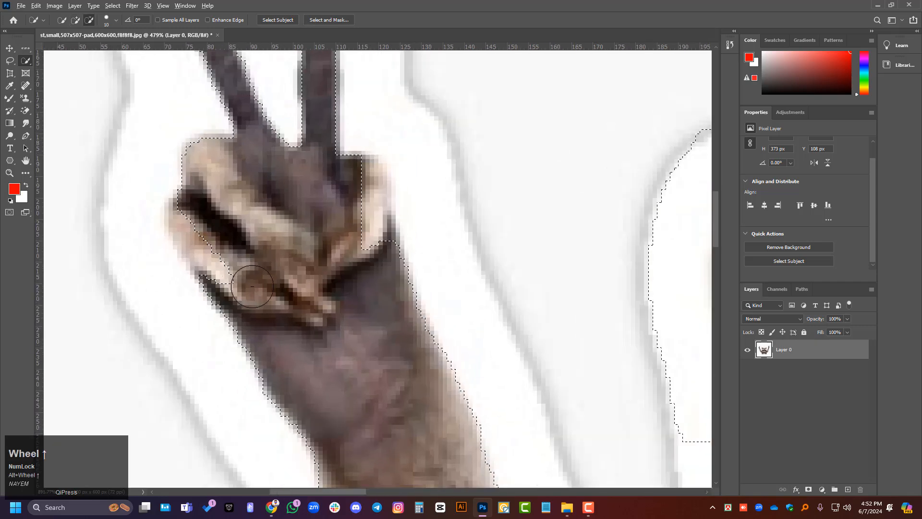
pyautogui.click(248, 278)
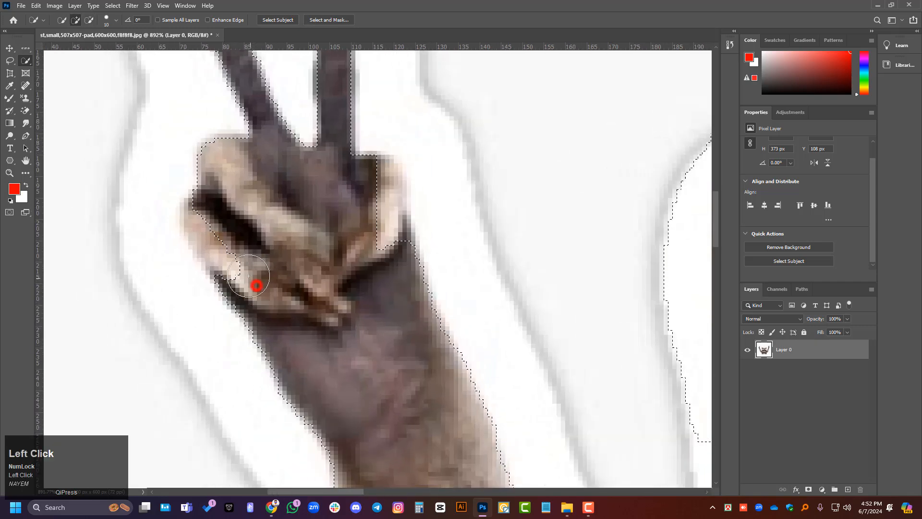
pyautogui.click(379, 270)
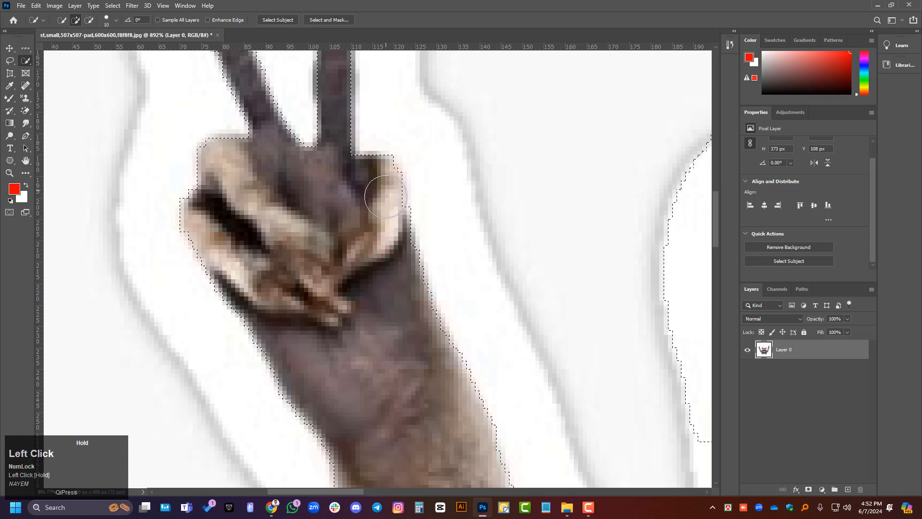
# - Add the two thin claw tips of the image's left paw to the selection by outlining them with the Lasso tool
pyautogui.scroll(-3, 296, 307)
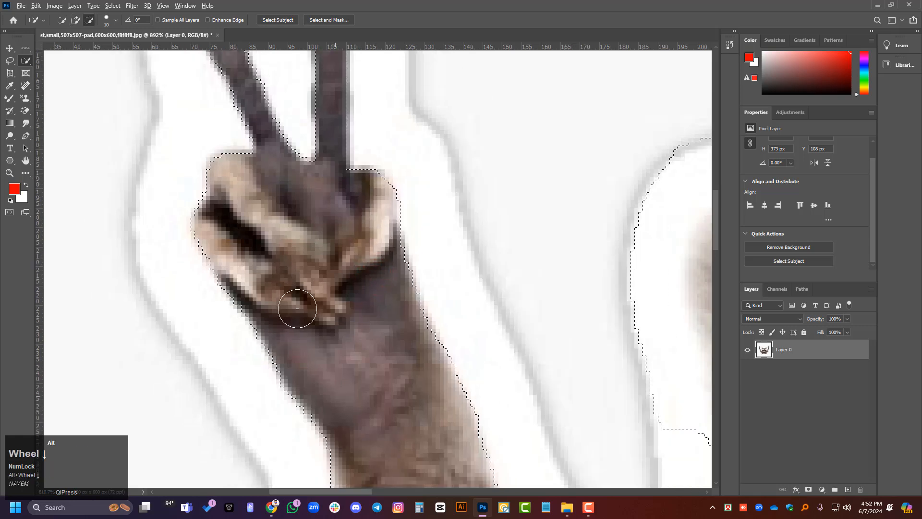
pyautogui.scroll(3, 336, 53)
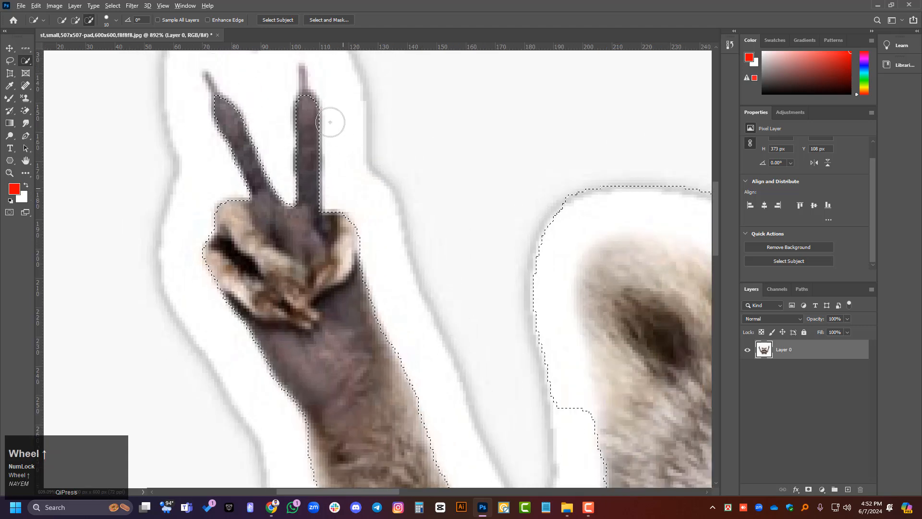
pyautogui.keyDown('alt'); pyautogui.scroll(3, 304, 117); pyautogui.keyUp('alt')
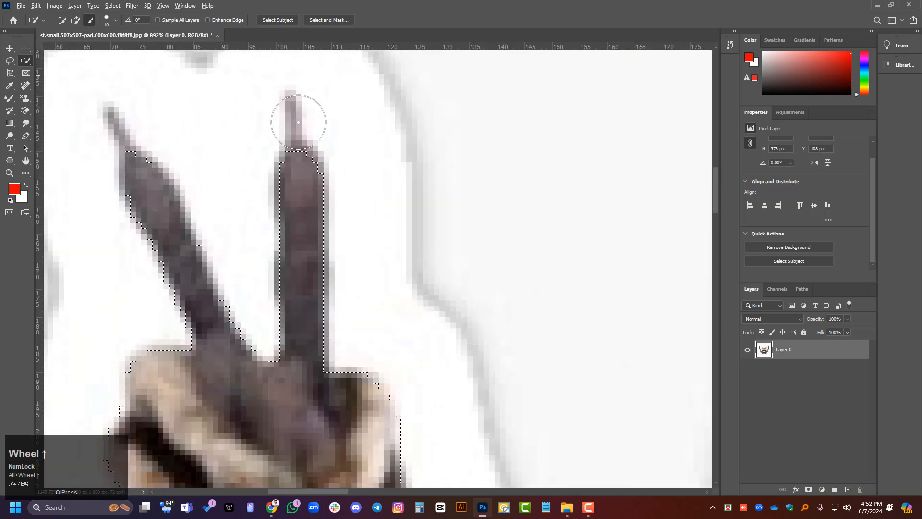
pyautogui.rightClick(10, 60)
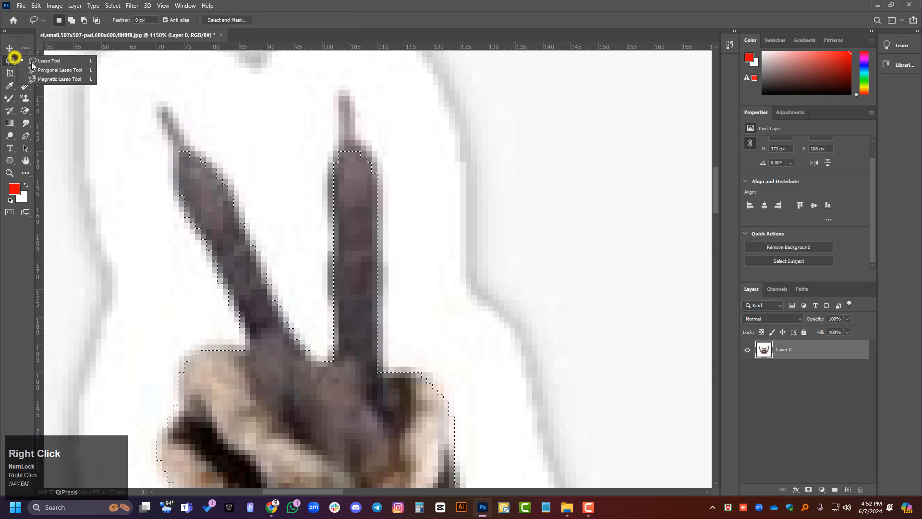
pyautogui.click(39, 61)
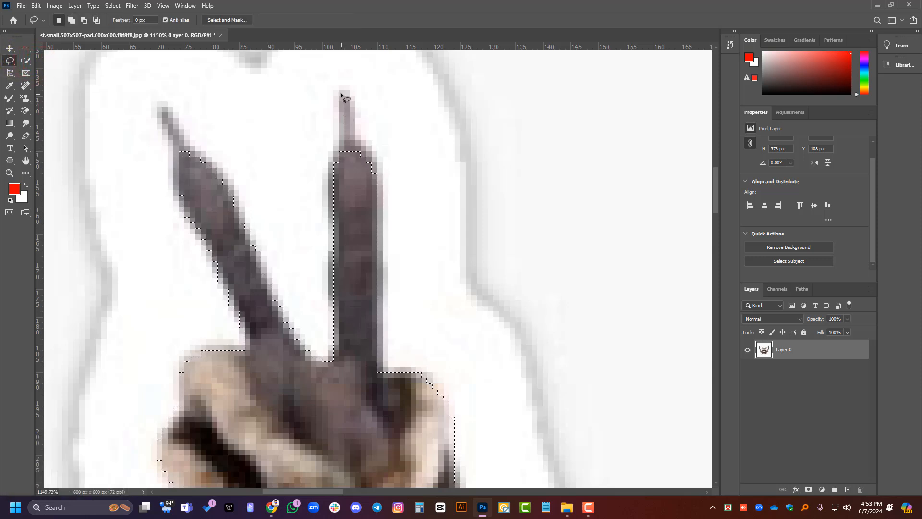
pyautogui.keyDown('shift'); pyautogui.click(347, 152); pyautogui.keyUp('shift')
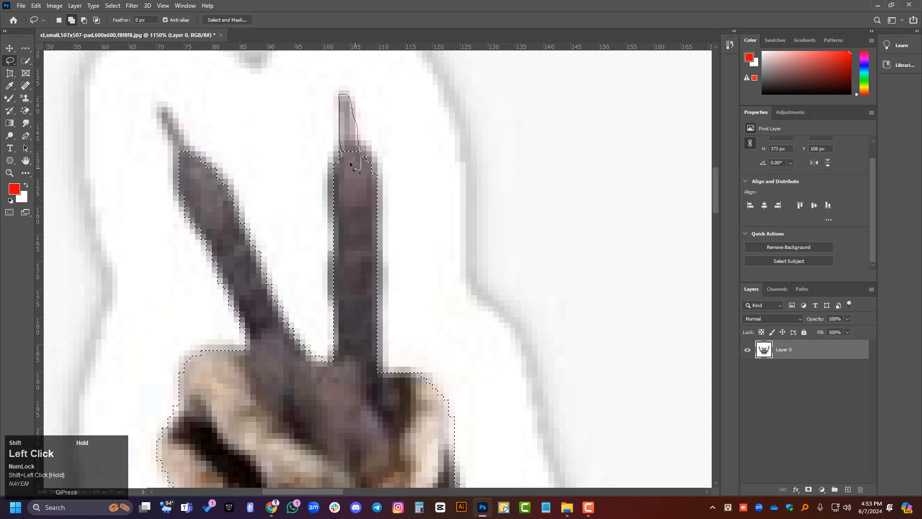
pyautogui.moveTo(351, 164); pyautogui.dragTo(344, 199)
pyautogui.keyDown('shift'); pyautogui.click(184, 157); pyautogui.keyUp('shift')
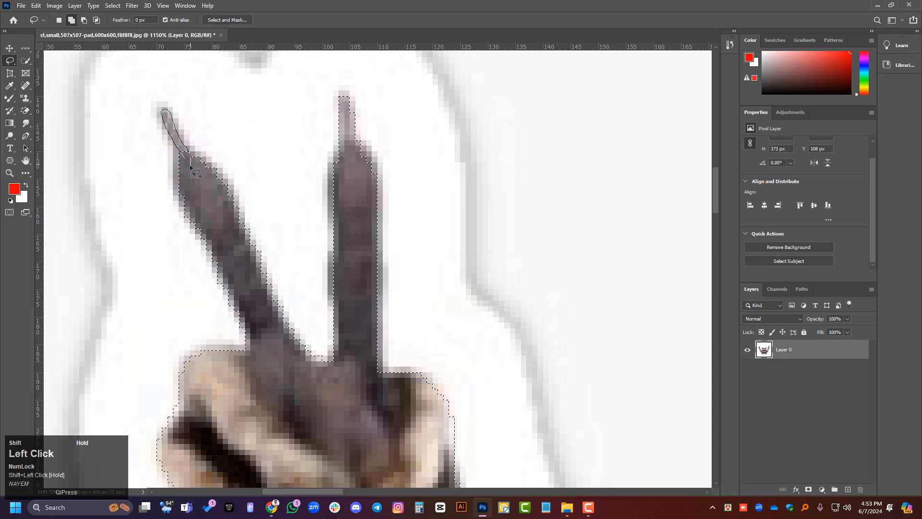
pyautogui.moveTo(190, 167)
pyautogui.mouseDown()
pyautogui.moveTo(206, 171)
pyautogui.moveTo(187, 163)
pyautogui.mouseUp()
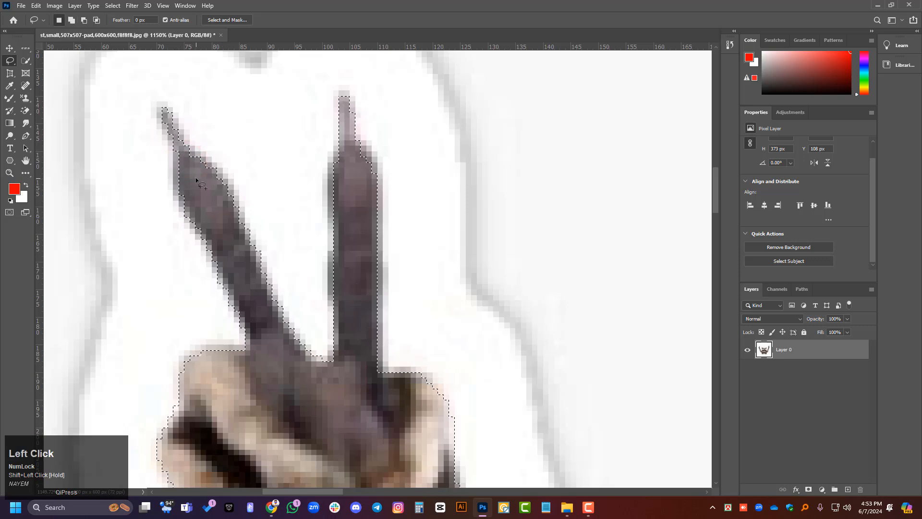
# - Subtract the white sticker border around the raccoon's head and ears from the selection with the Quick Selection tool
pyautogui.scroll(-2, 253, 195)
pyautogui.scroll(-6, 354, 247)
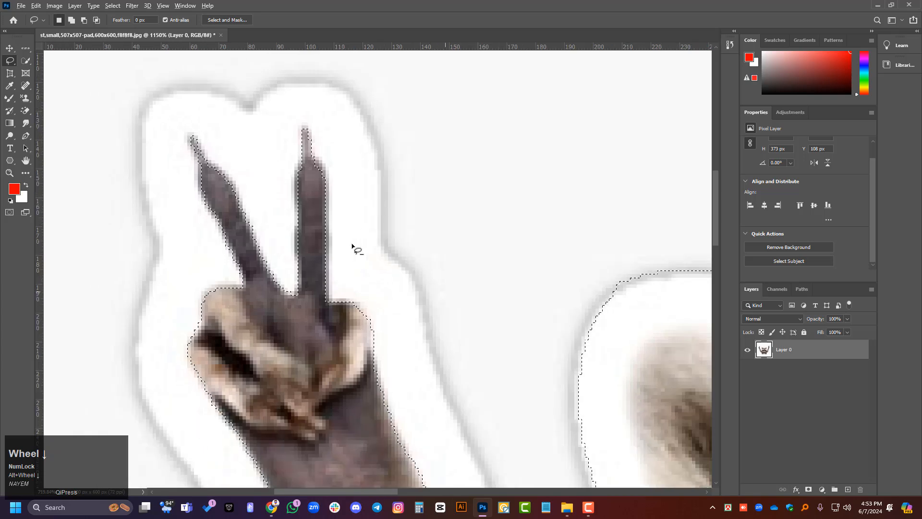
pyautogui.scroll(-7, 272, 296)
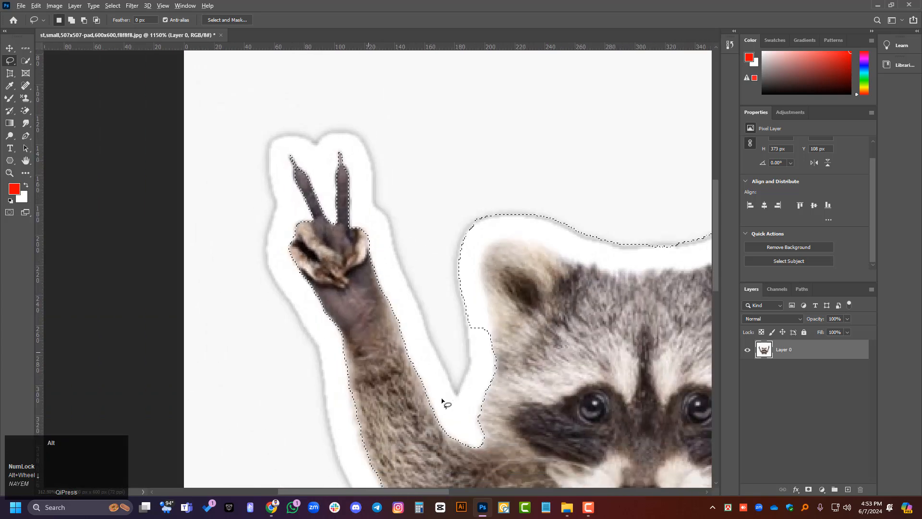
pyautogui.scroll(1, 549, 276)
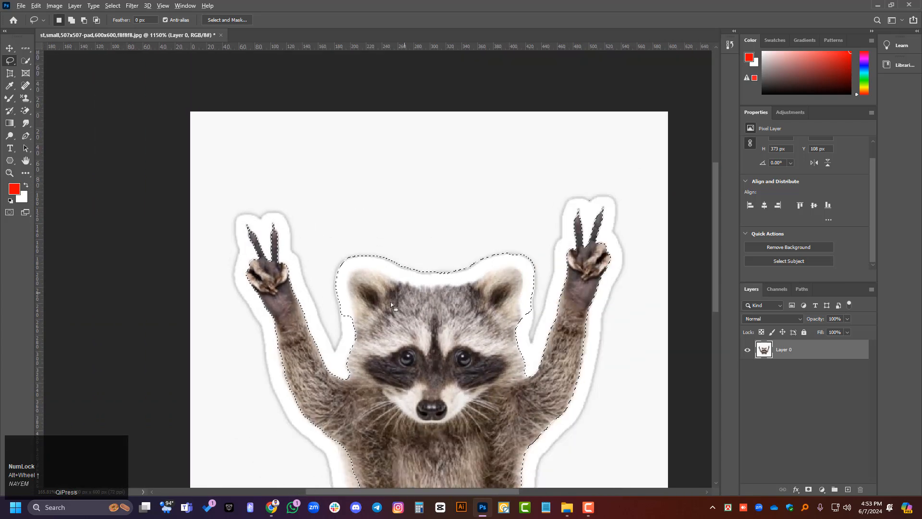
pyautogui.scroll(3, 413, 291)
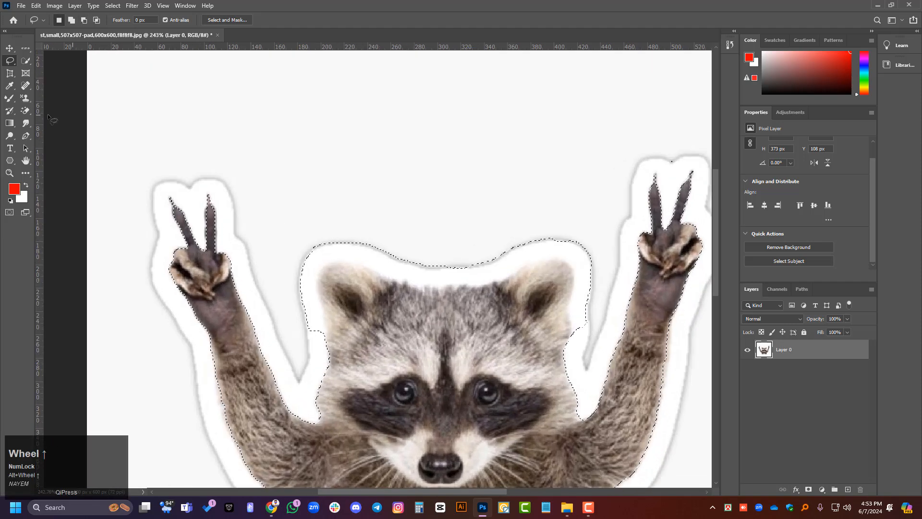
pyautogui.rightClick(26, 61)
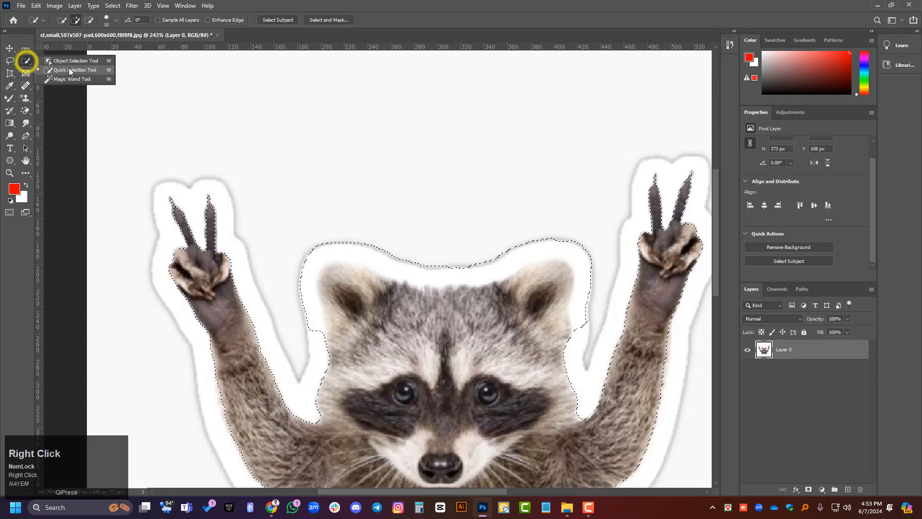
pyautogui.click(70, 67)
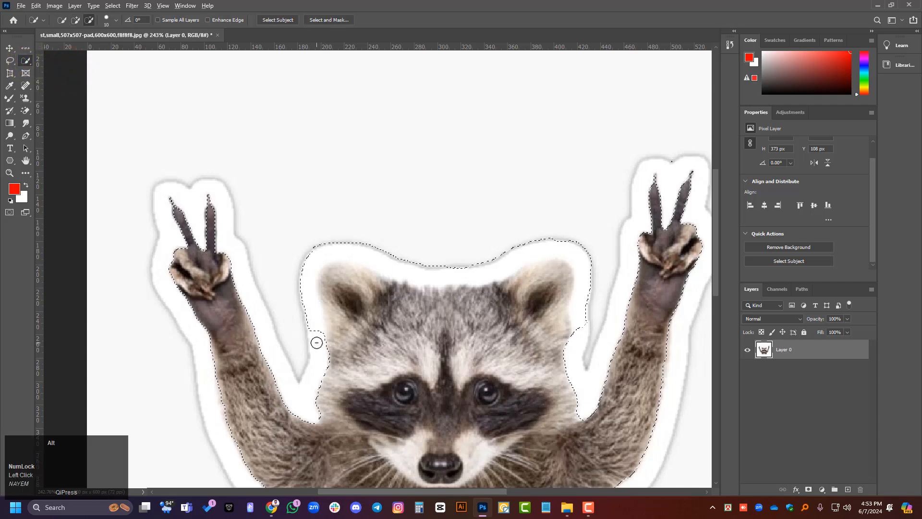
pyautogui.moveTo(315, 340)
pyautogui.mouseDown()
pyautogui.moveTo(302, 273)
pyautogui.moveTo(320, 250)
pyautogui.moveTo(398, 259)
pyautogui.mouseUp()
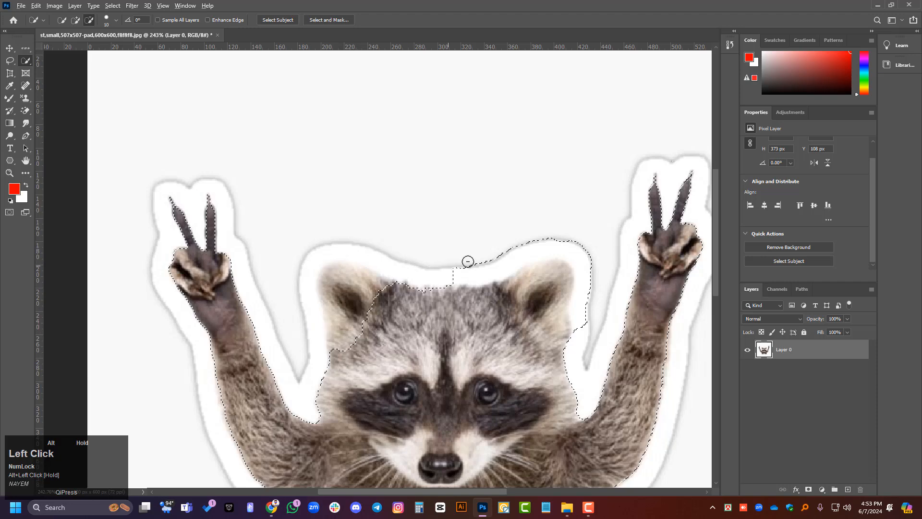
pyautogui.moveTo(533, 245)
pyautogui.mouseDown()
pyautogui.moveTo(581, 253)
pyautogui.moveTo(591, 309)
pyautogui.mouseUp()
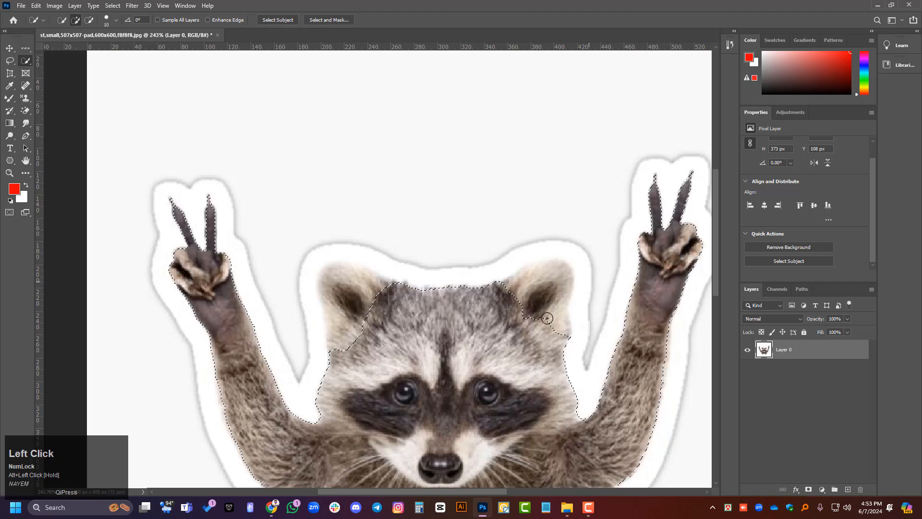
# - Add both of the raccoon's ears back into the selection
pyautogui.moveTo(535, 331)
pyautogui.mouseDown()
pyautogui.moveTo(553, 287)
pyautogui.moveTo(531, 282)
pyautogui.moveTo(527, 309)
pyautogui.mouseUp()
pyautogui.moveTo(390, 312)
pyautogui.mouseDown()
pyautogui.moveTo(352, 286)
pyautogui.moveTo(336, 302)
pyautogui.moveTo(354, 325)
pyautogui.mouseUp()
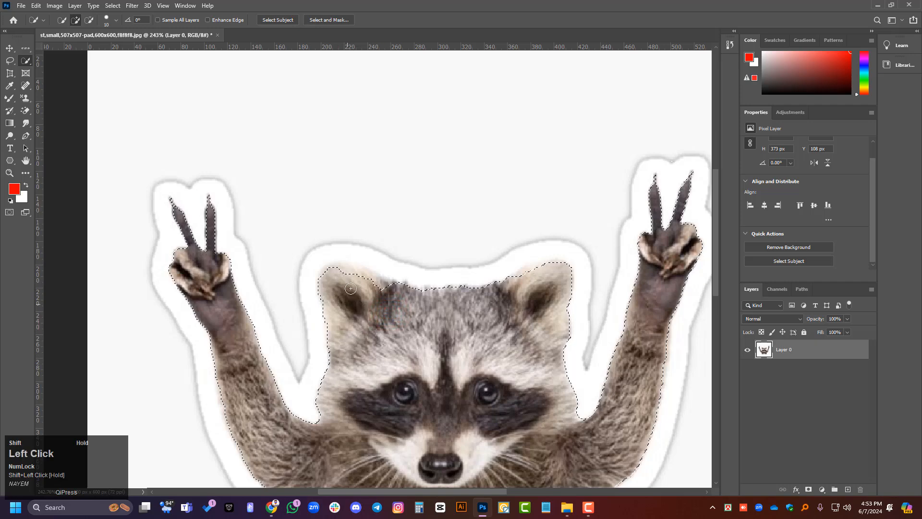
pyautogui.moveTo(378, 292); pyautogui.dragTo(363, 296)
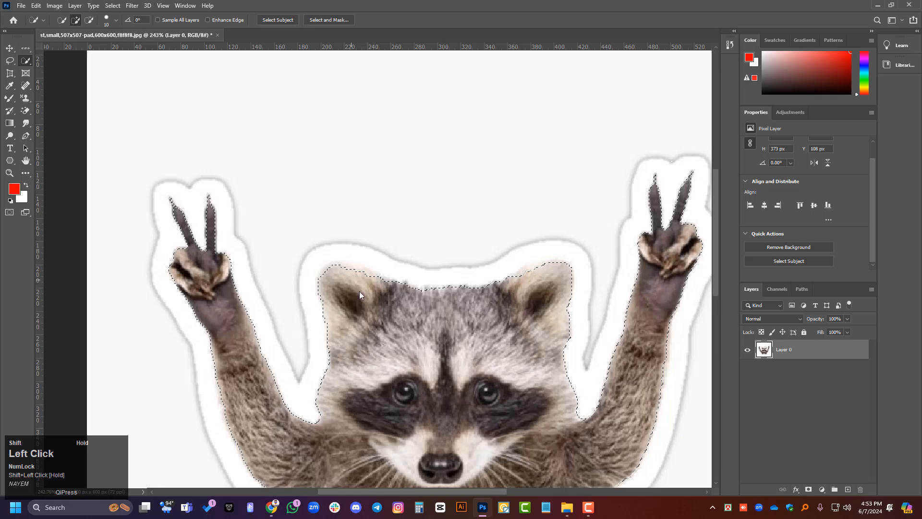
# - Add the missed pale fur along the lower torso on the image's left side to the selection
pyautogui.scroll(-3, 543, 245)
pyautogui.scroll(3, 543, 245)
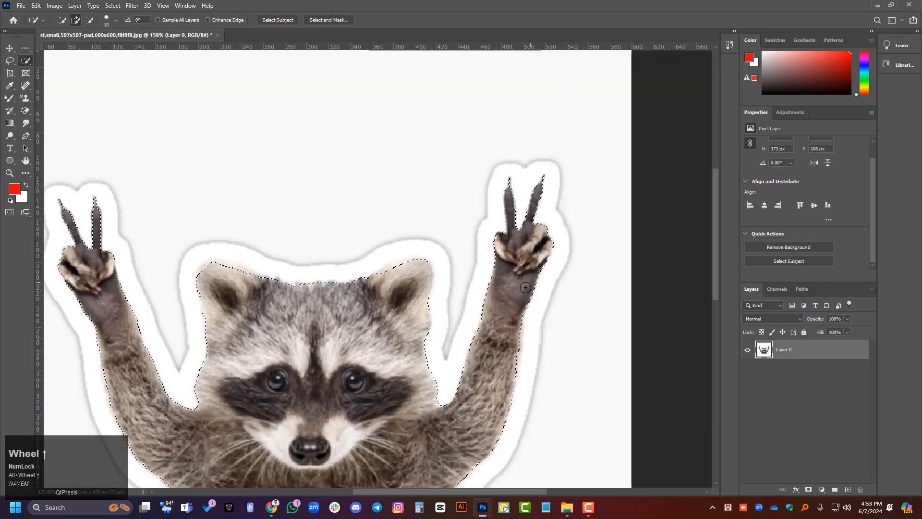
pyautogui.scroll(-2, 338, 150)
pyautogui.scroll(-2, 357, 349)
pyautogui.scroll(-1, 357, 348)
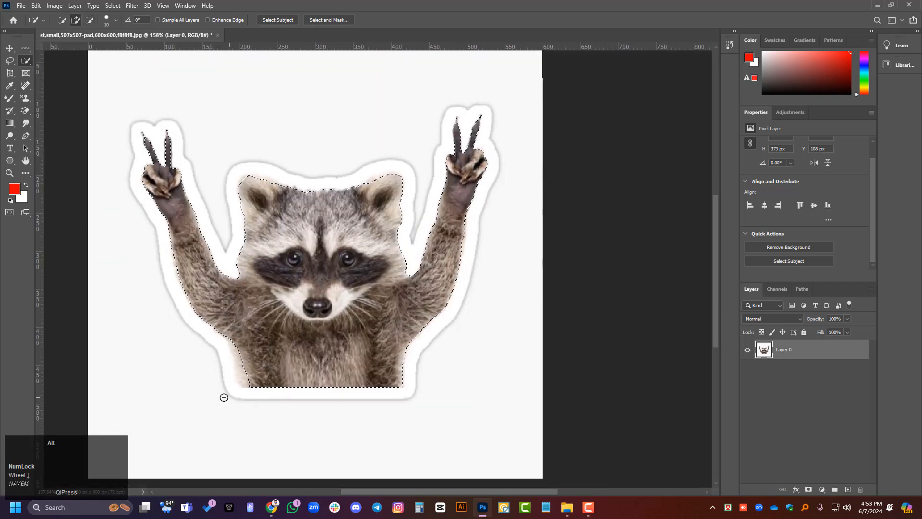
pyautogui.scroll(4, 218, 394)
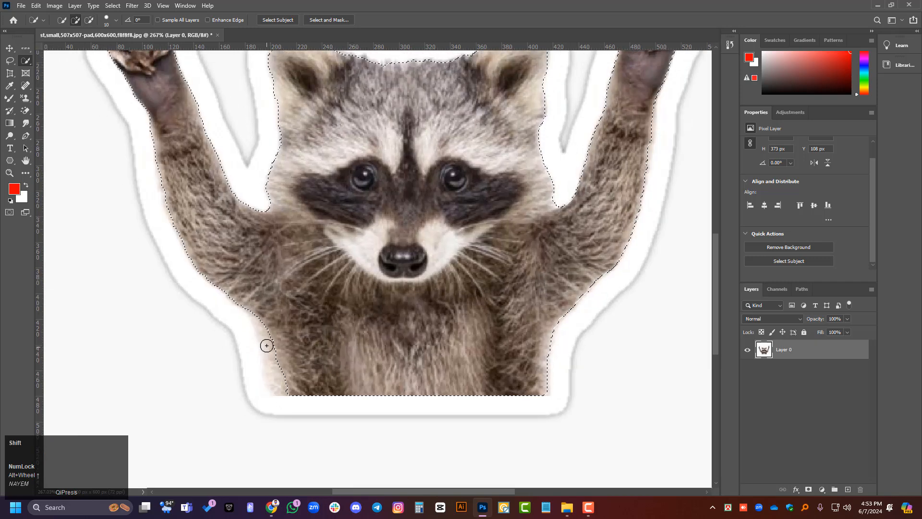
pyautogui.keyDown('shift'); pyautogui.click(270, 310); pyautogui.keyUp('shift')
pyautogui.moveTo(276, 347); pyautogui.dragTo(282, 374)
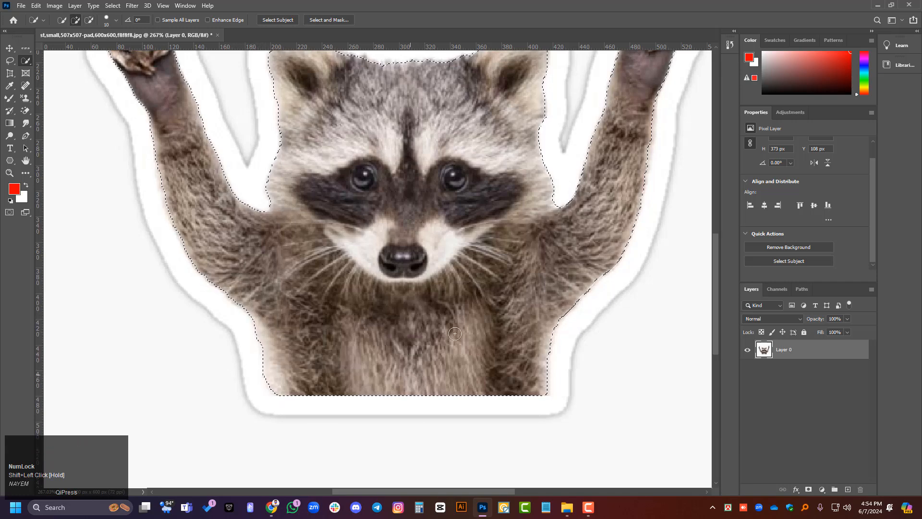
# - Add a layer mask to Layer 0 from the selection, switch to the Move tool and deselect the layer
pyautogui.scroll(-2, 440, 310)
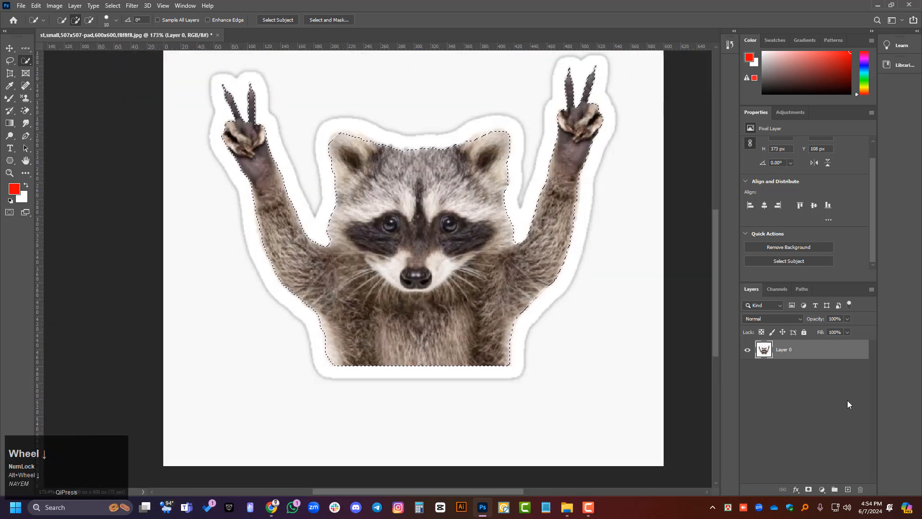
pyautogui.click(808, 489)
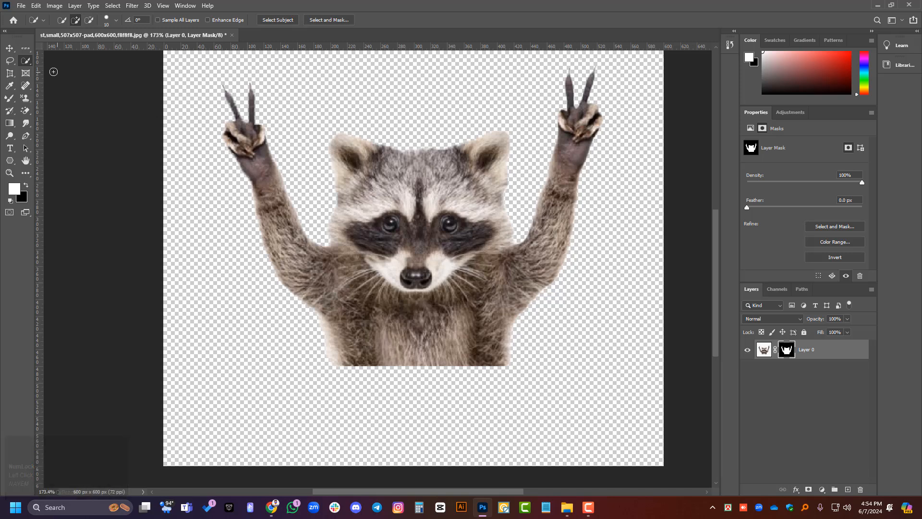
pyautogui.click(9, 49)
pyautogui.click(793, 407)
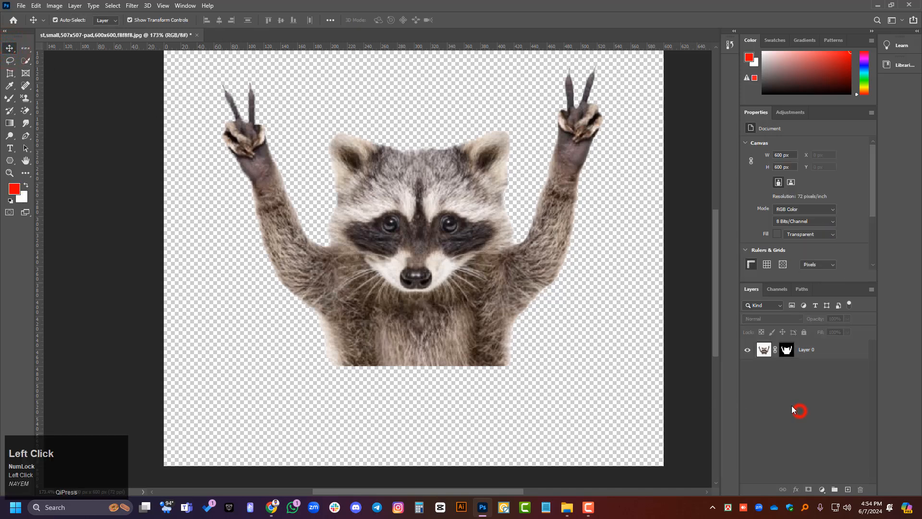
# - Check the masked raccoon cutout against the transparent background and reselect Layer 0
pyautogui.scroll(2, 387, 284)
pyautogui.scroll(2, 387, 284)
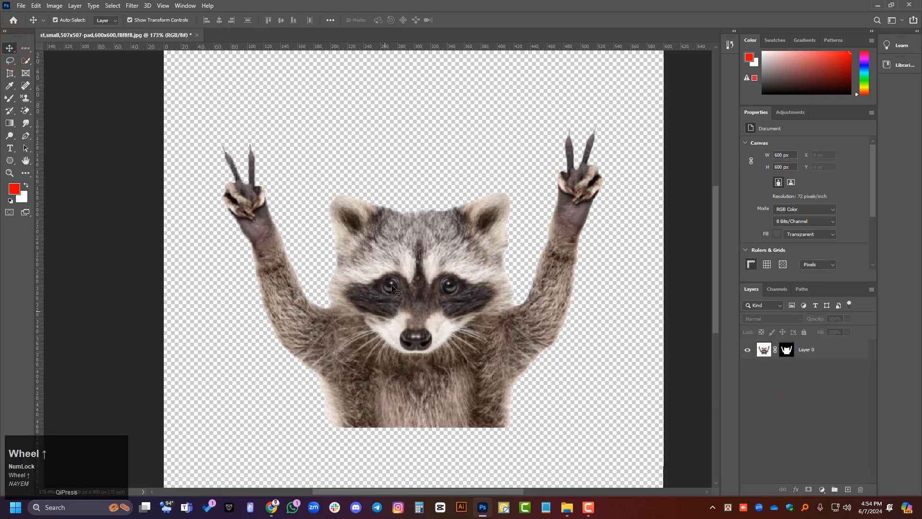
pyautogui.scroll(-1, 425, 324)
pyautogui.scroll(-1, 354, 327)
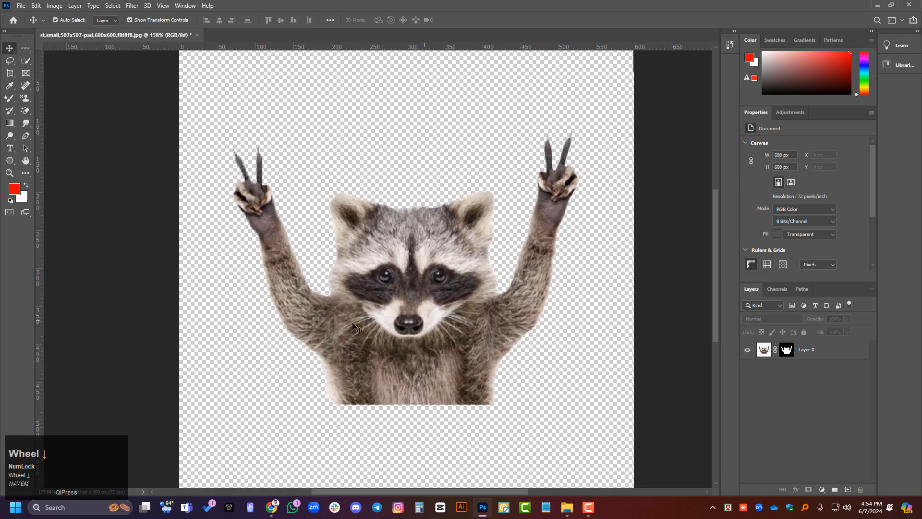
pyautogui.click(830, 349)
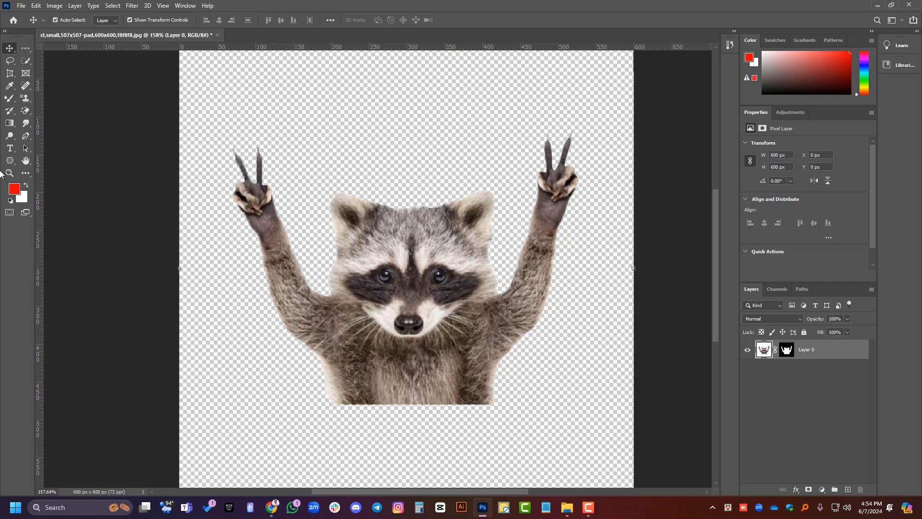
pyautogui.scroll(-3, 438, 281)
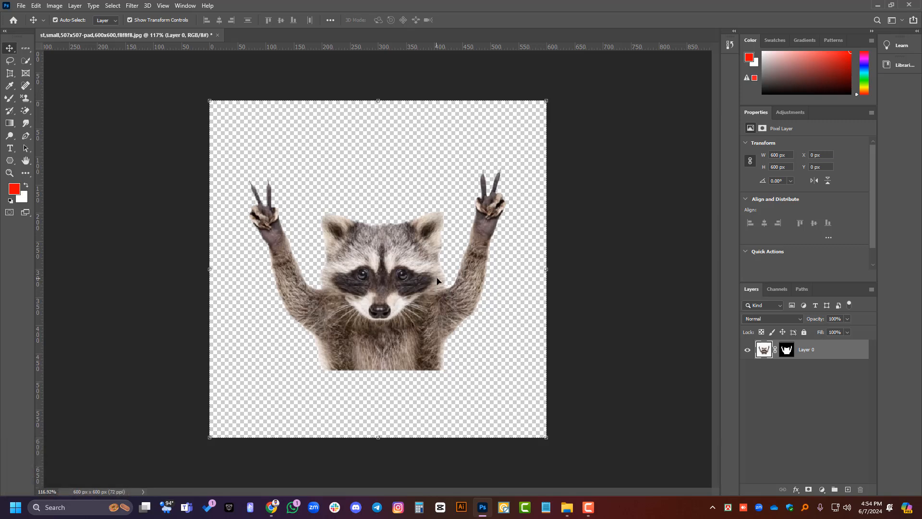
pyautogui.scroll(3, 428, 286)
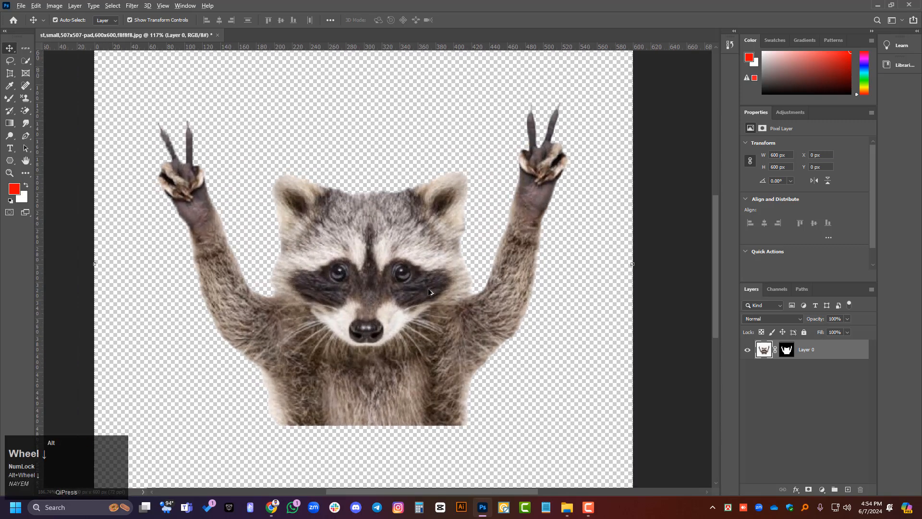
pyautogui.scroll(-2, 428, 291)
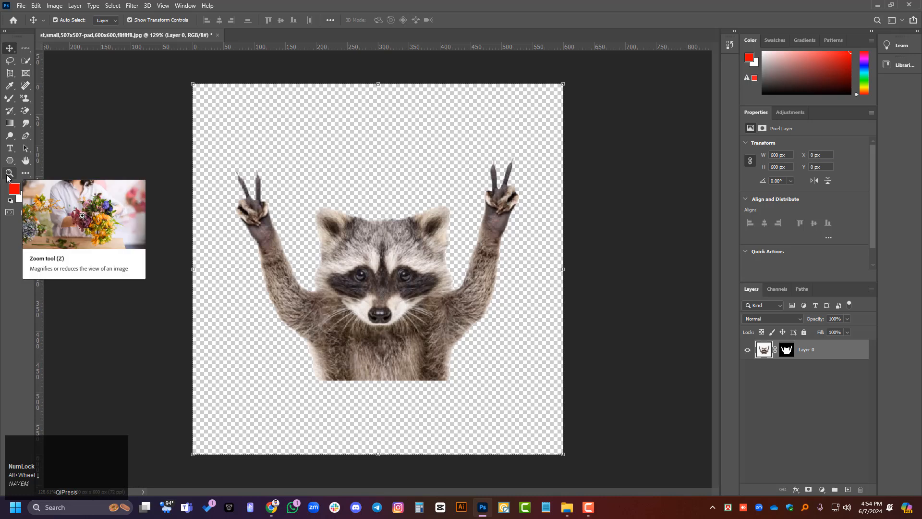
# - Magnify and reduce the view of the raccoon cutout with the Zoom tool to inspect it at different scales
pyautogui.click(9, 174)
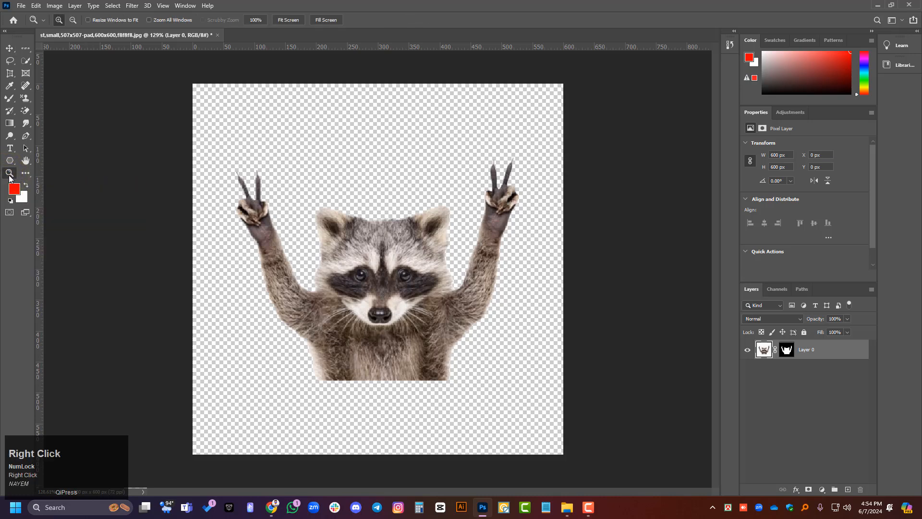
pyautogui.click(10, 175)
pyautogui.click(398, 187)
pyautogui.click(398, 187)
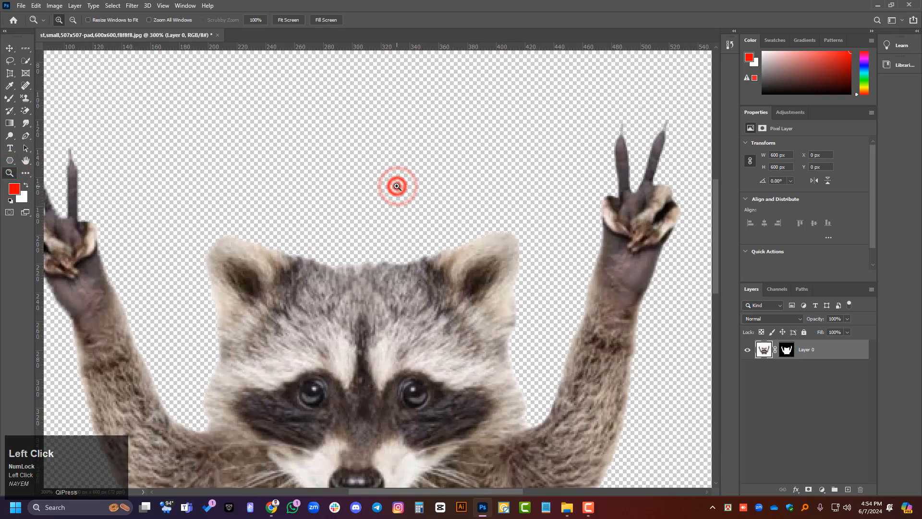
pyautogui.click(398, 187)
pyautogui.keyDown('alt'); pyautogui.click(398, 186); pyautogui.keyUp('alt')
pyautogui.keyDown('alt'); pyautogui.click(398, 187); pyautogui.keyUp('alt')
pyautogui.keyDown('alt'); pyautogui.click(398, 187); pyautogui.keyUp('alt')
pyautogui.keyDown('alt'); pyautogui.click(398, 187); pyautogui.keyUp('alt')
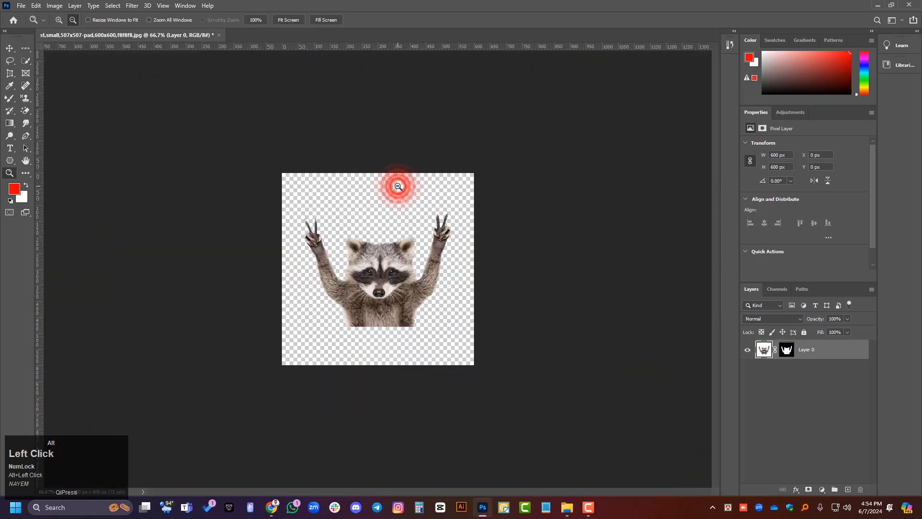
pyautogui.click(398, 186)
pyautogui.click(398, 187)
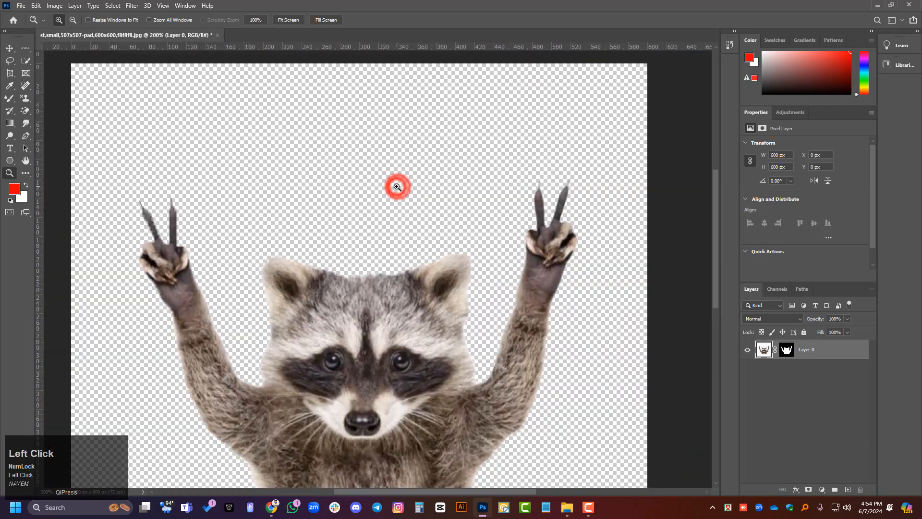
pyautogui.keyDown('alt'); pyautogui.click(398, 187); pyautogui.keyUp('alt')
pyautogui.keyDown('alt'); pyautogui.click(398, 187); pyautogui.keyUp('alt')
# - Pan around the enlarged raccoon cutout with the Hand tool to examine its face, ears and raised paws
pyautogui.rightClick(22, 171)
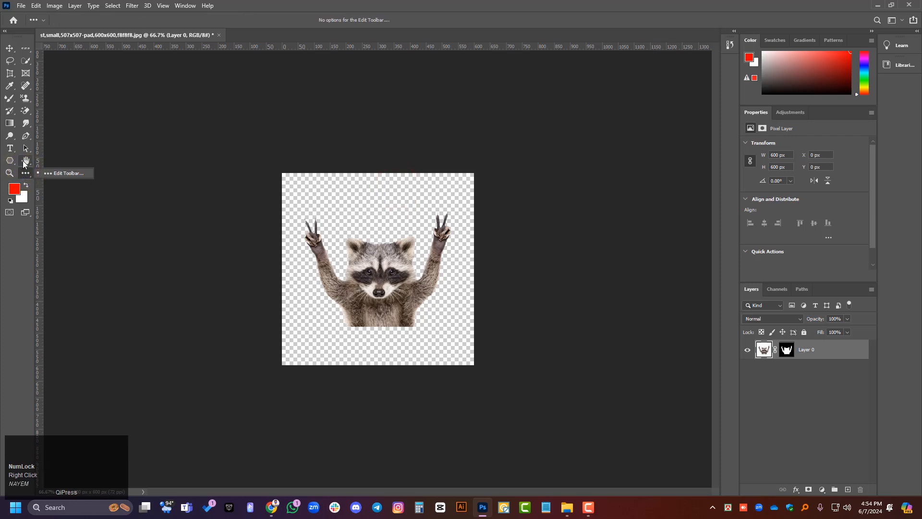
pyautogui.rightClick(28, 161)
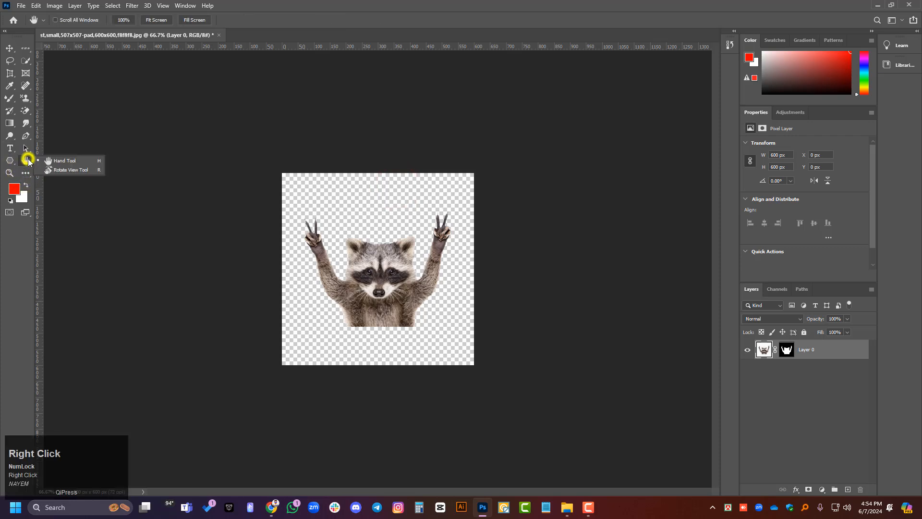
pyautogui.click(87, 159)
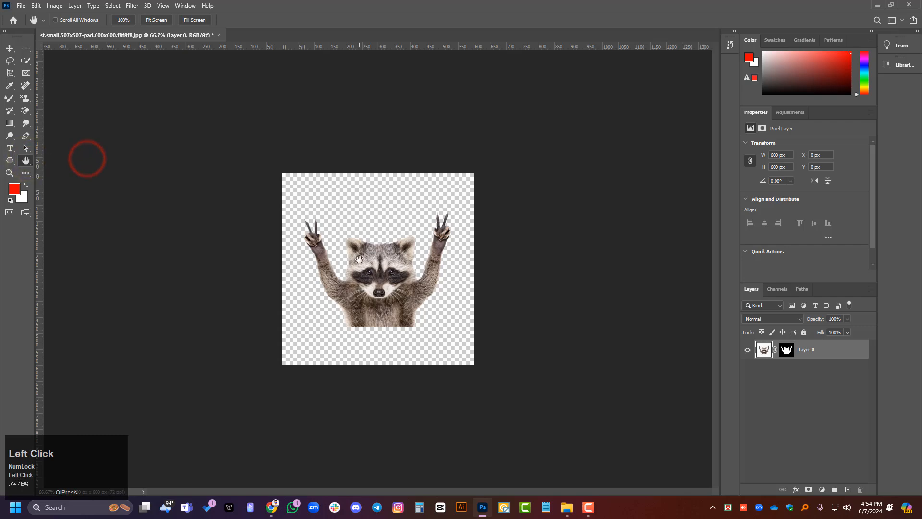
pyautogui.scroll(4, 366, 272)
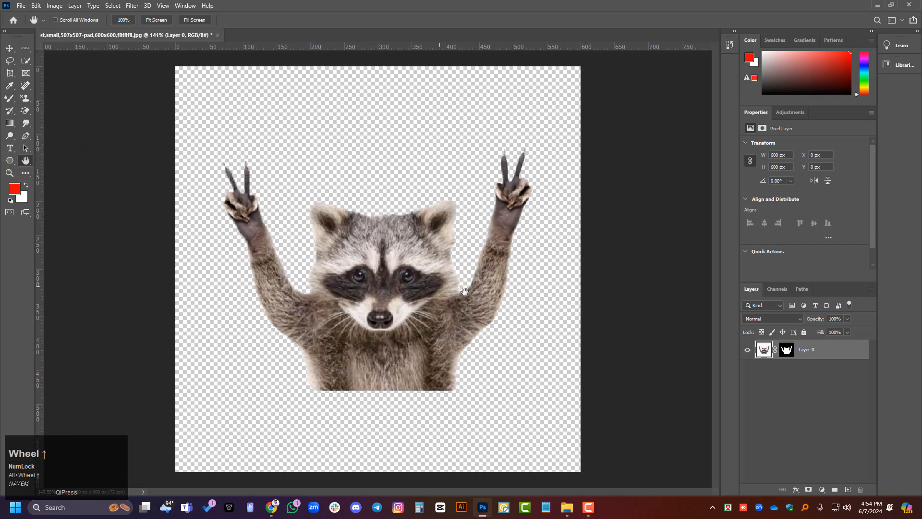
pyautogui.click(489, 294)
pyautogui.scroll(4, 432, 302)
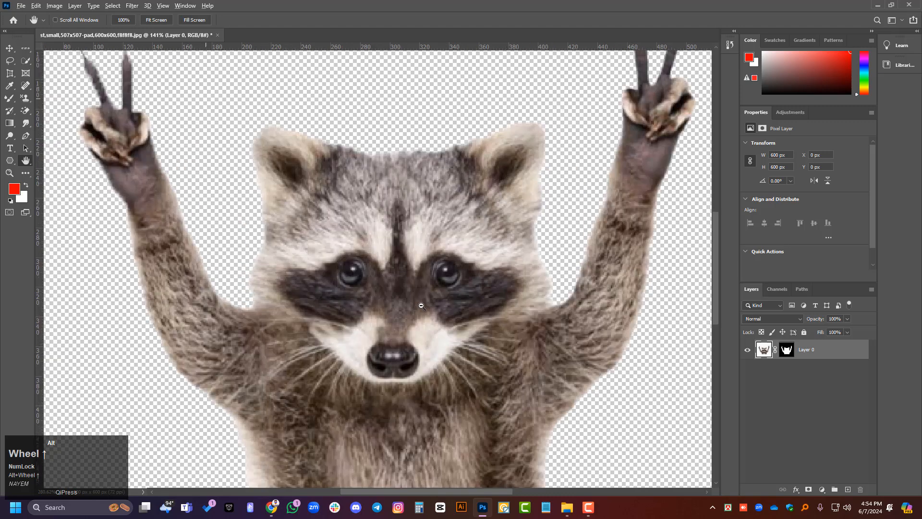
pyautogui.scroll(3, 421, 306)
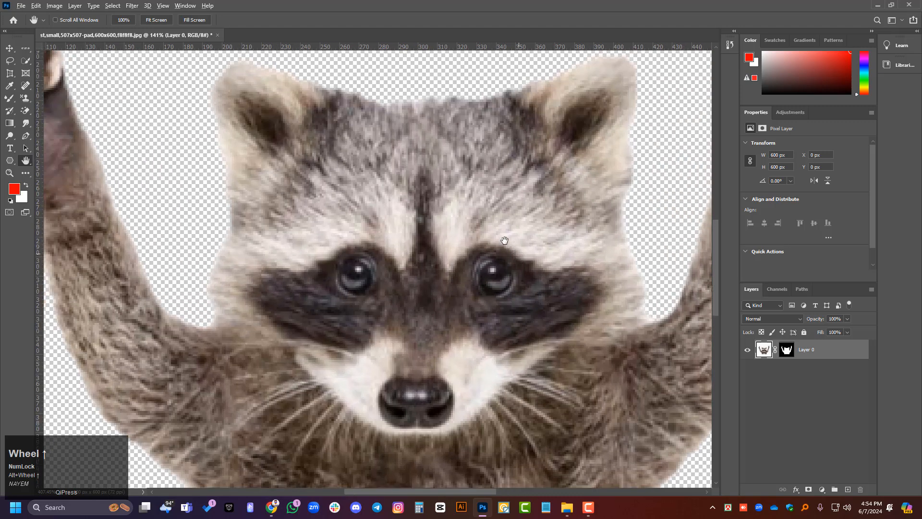
pyautogui.click(539, 240)
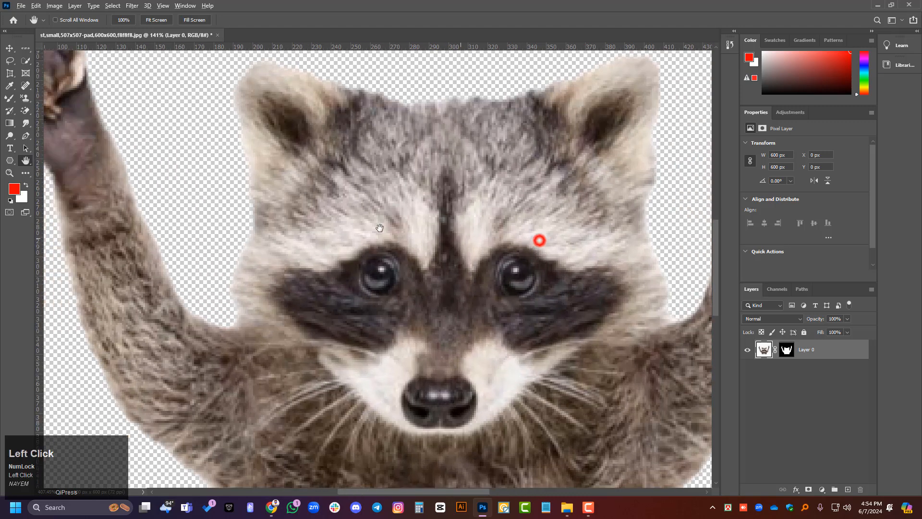
pyautogui.moveTo(379, 227); pyautogui.dragTo(326, 225)
pyautogui.moveTo(548, 251); pyautogui.dragTo(426, 203)
pyautogui.moveTo(469, 251); pyautogui.dragTo(506, 432)
pyautogui.moveTo(439, 286); pyautogui.dragTo(408, 215)
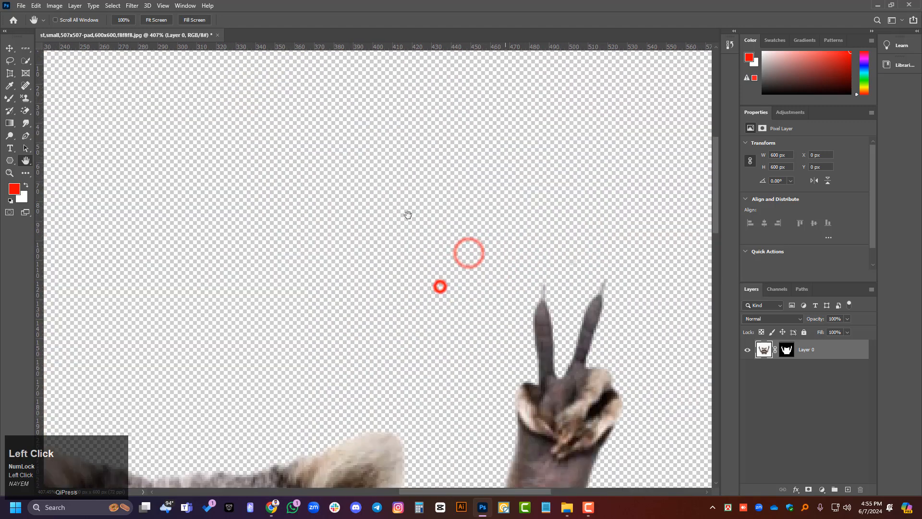
# - Pan across the enlarged raccoon cutout's raised paws, arm and face, and fit the whole image back in view
pyautogui.moveTo(354, 177); pyautogui.dragTo(571, 191)
pyautogui.moveTo(269, 195); pyautogui.dragTo(410, 82)
pyautogui.moveTo(195, 313); pyautogui.dragTo(333, 187)
pyautogui.moveTo(317, 336); pyautogui.dragTo(199, 185)
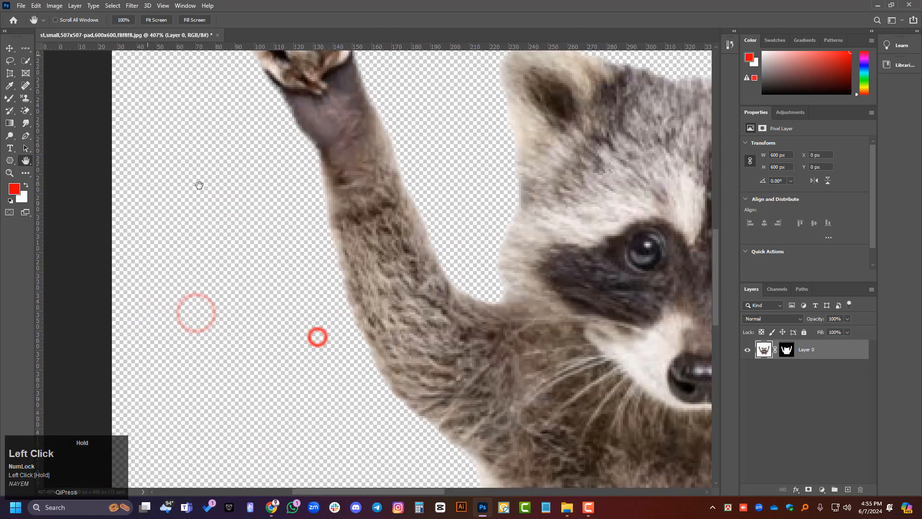
pyautogui.moveTo(469, 228); pyautogui.dragTo(372, 204)
pyautogui.hotkey('ctrl', '0')
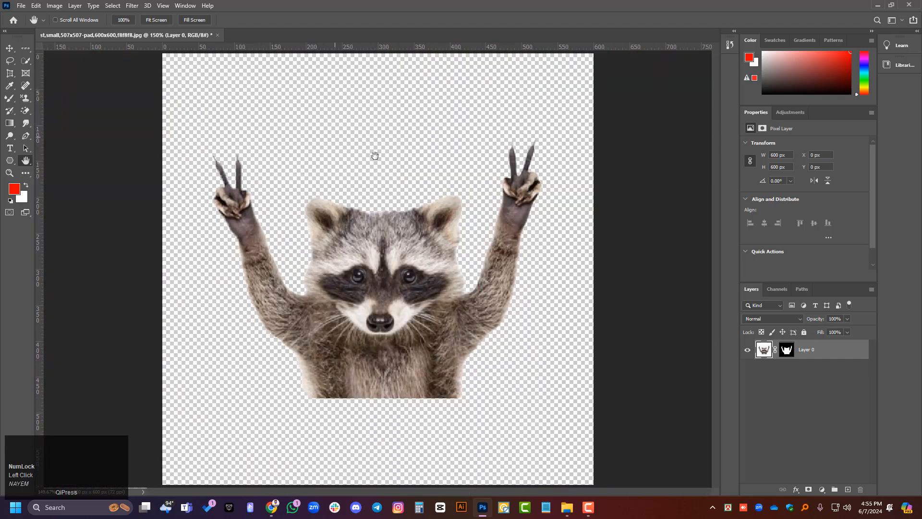
pyautogui.click(450, 189)
pyautogui.click(344, 163)
pyautogui.click(417, 159)
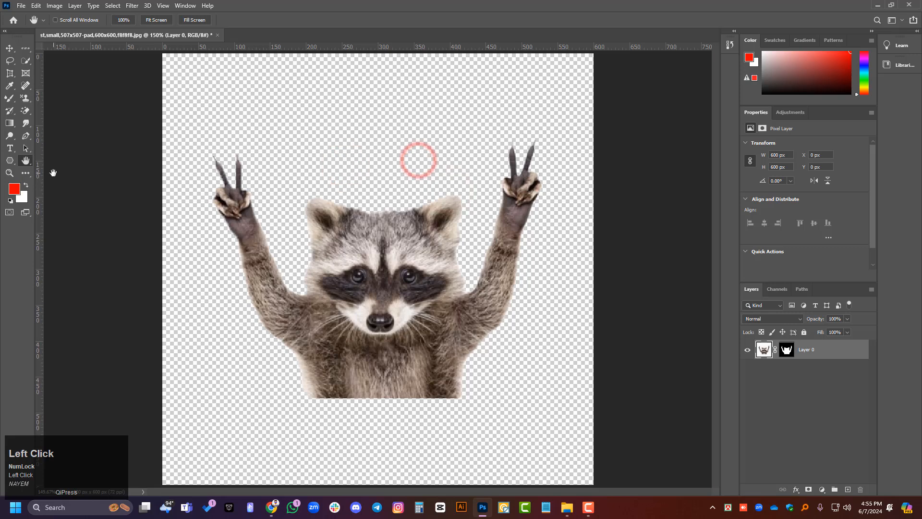
# - Try to rotate the canvas with the Rotate View tool, deselect Layer 0 and return to the Hand tool
pyautogui.rightClick(25, 161)
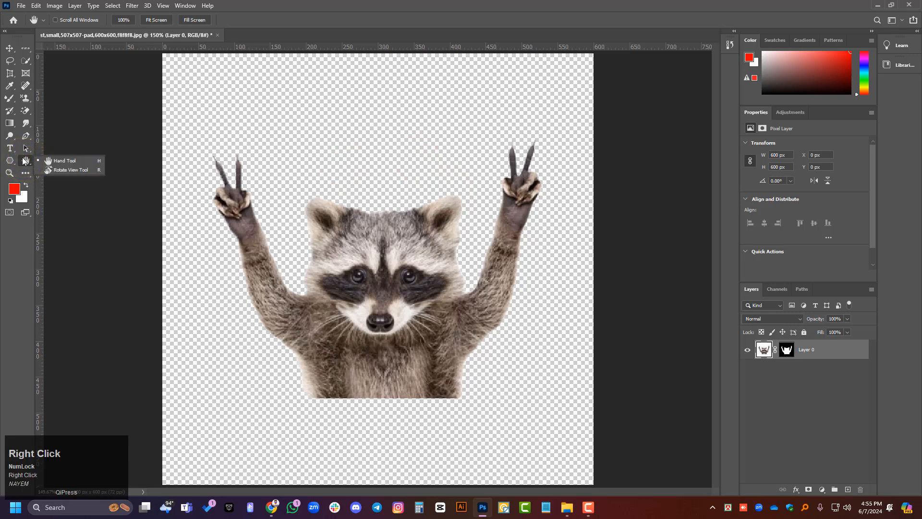
pyautogui.click(67, 170)
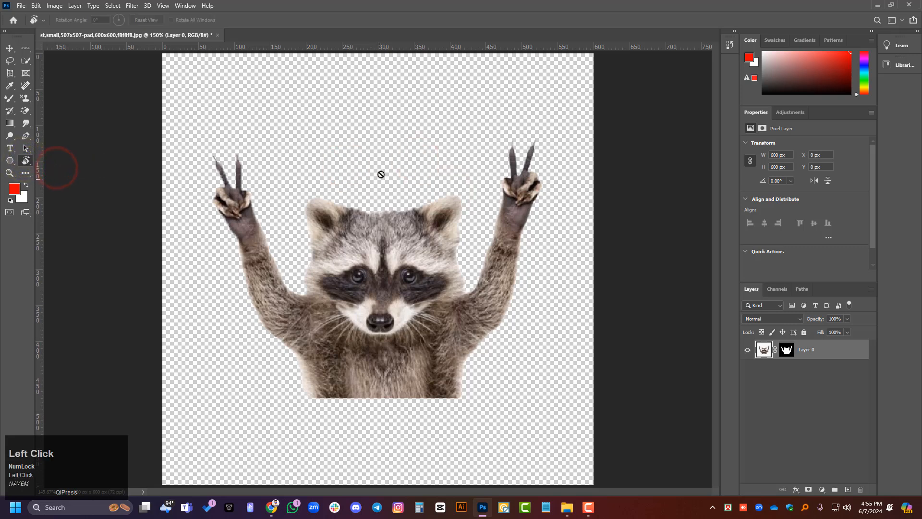
pyautogui.click(396, 259)
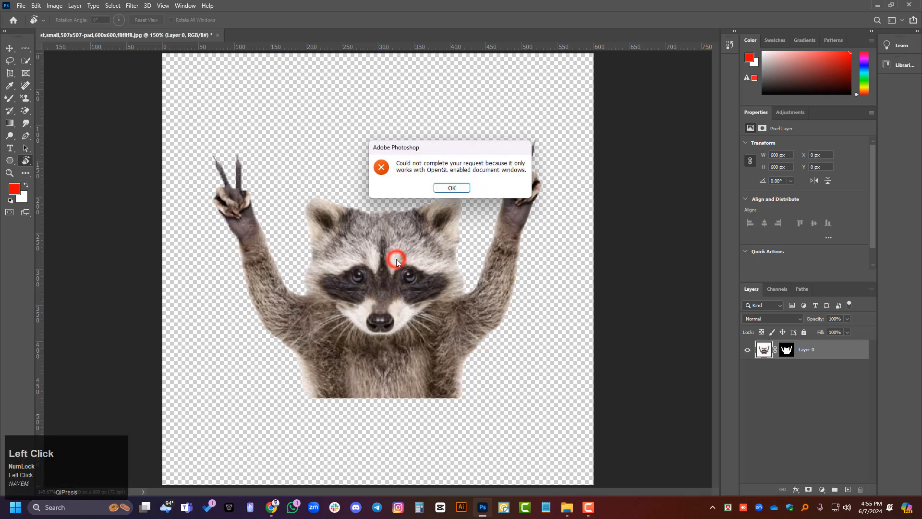
pyautogui.click(454, 188)
pyautogui.click(827, 352)
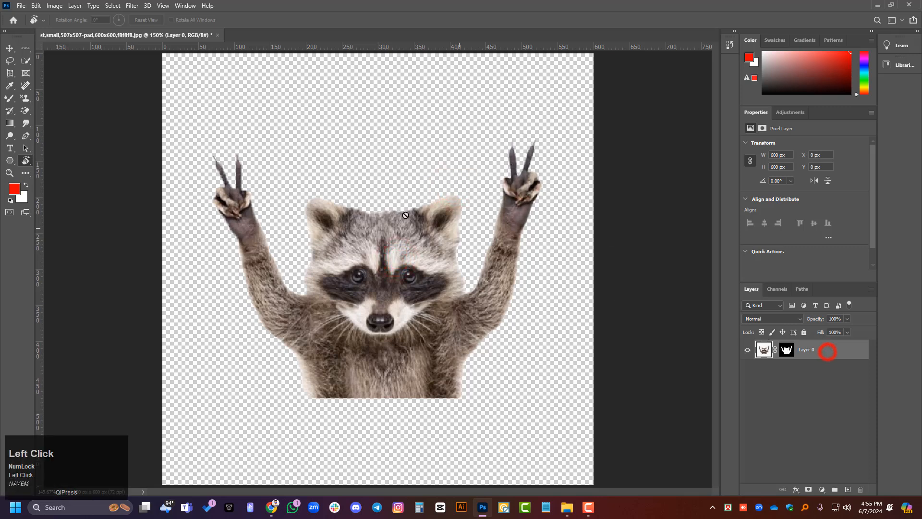
pyautogui.click(866, 417)
pyautogui.click(816, 393)
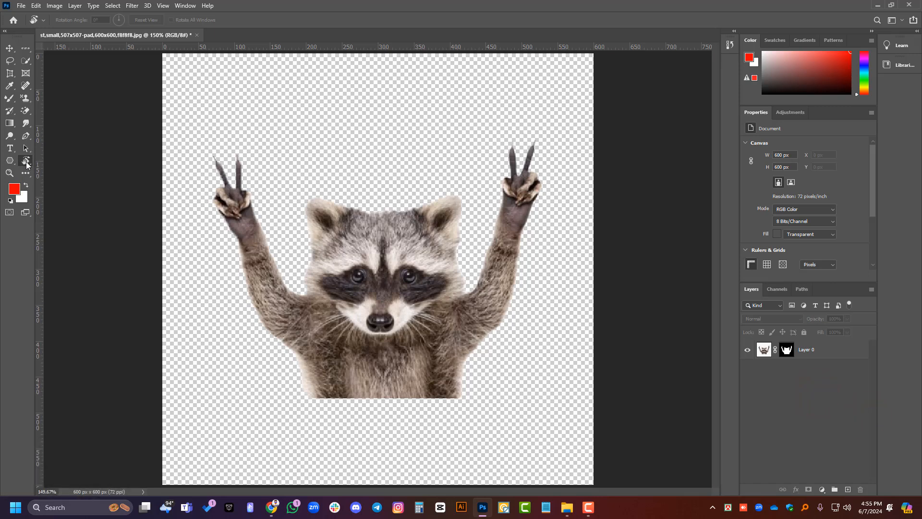
pyautogui.rightClick(26, 162)
pyautogui.click(81, 162)
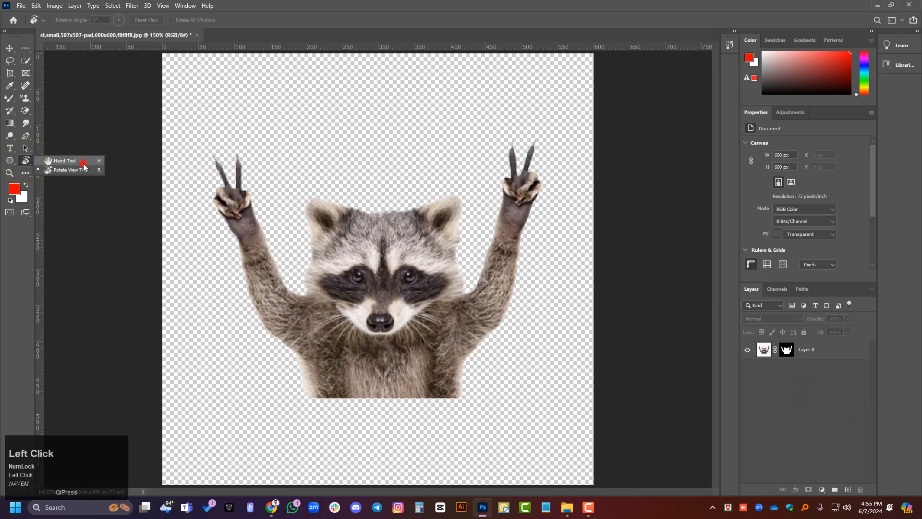
# - Draw a red rectangle about 109 by 91 px above the raccoon's head with the Rectangle tool and undo it
pyautogui.rightClick(9, 159)
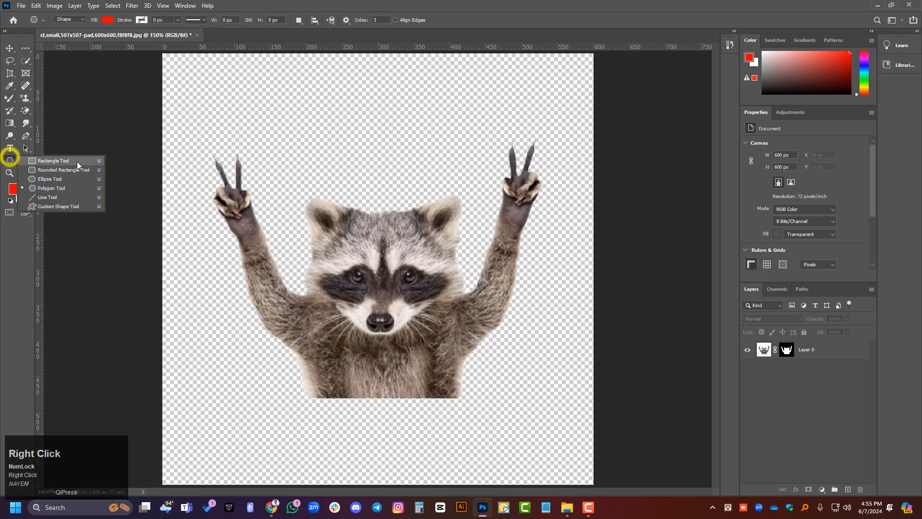
pyautogui.click(52, 161)
pyautogui.moveTo(362, 96); pyautogui.dragTo(441, 161)
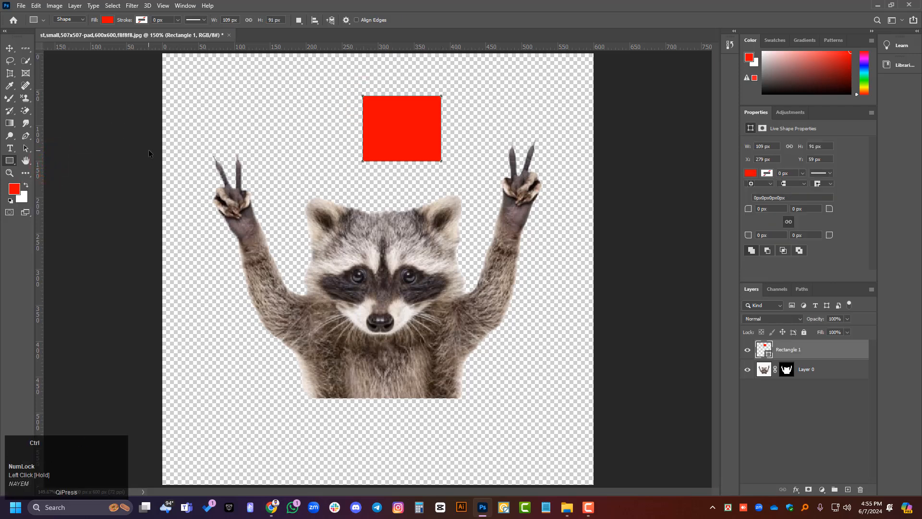
pyautogui.hotkey('ctrl', 'z')
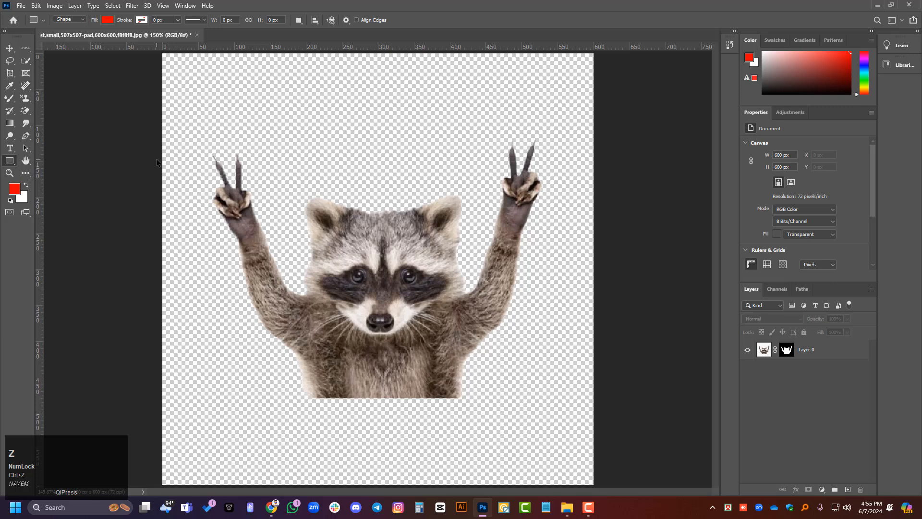
# - Switch to the Move tool and select Layer 0 with the masked raccoon
pyautogui.rightClick(12, 148)
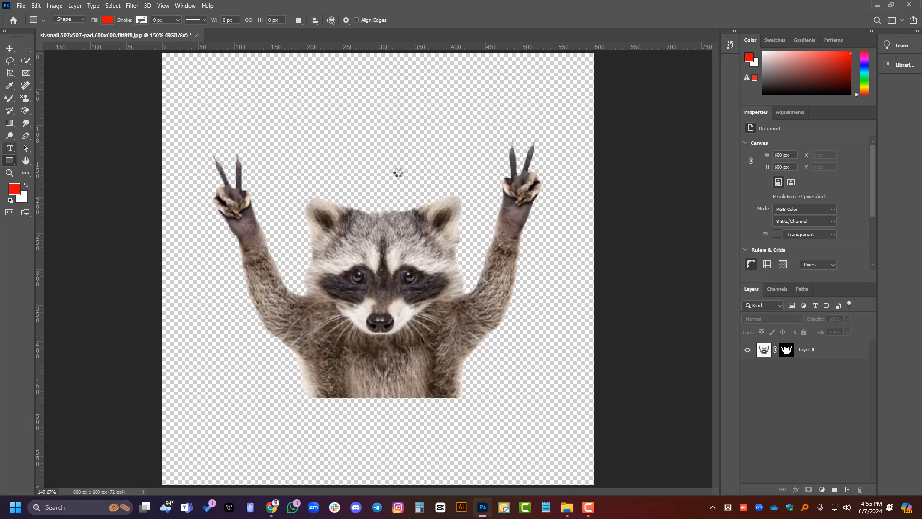
pyautogui.click(10, 48)
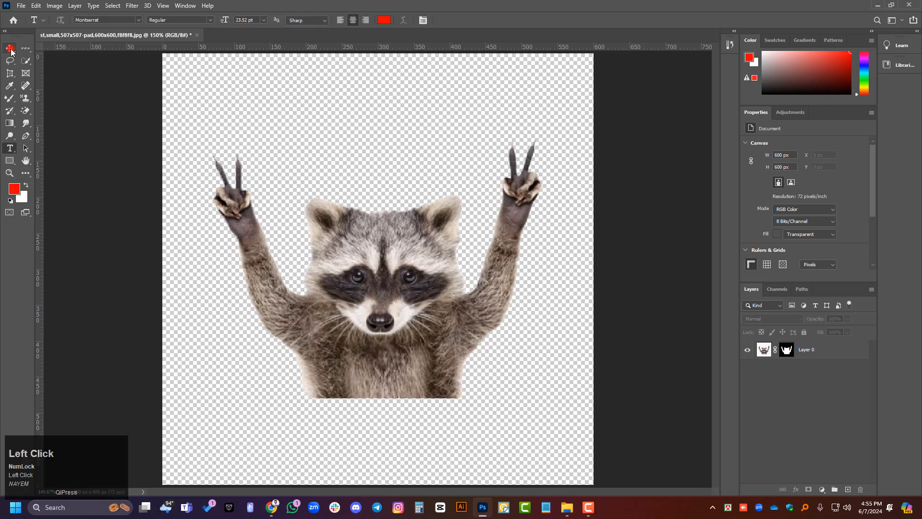
pyautogui.click(844, 352)
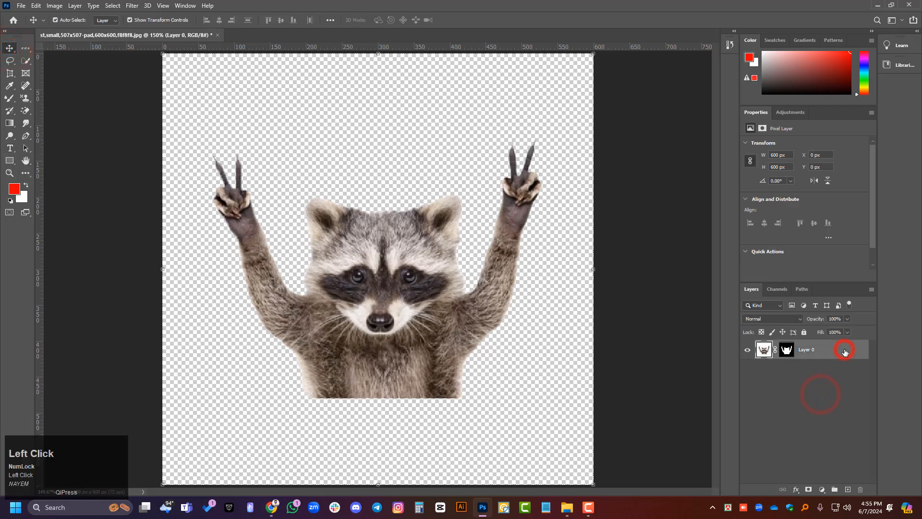
# - Turn the raccoon black and white with Hue/Saturation at Saturation -100, after trying and undoing a Lightness change
pyautogui.click(53, 5)
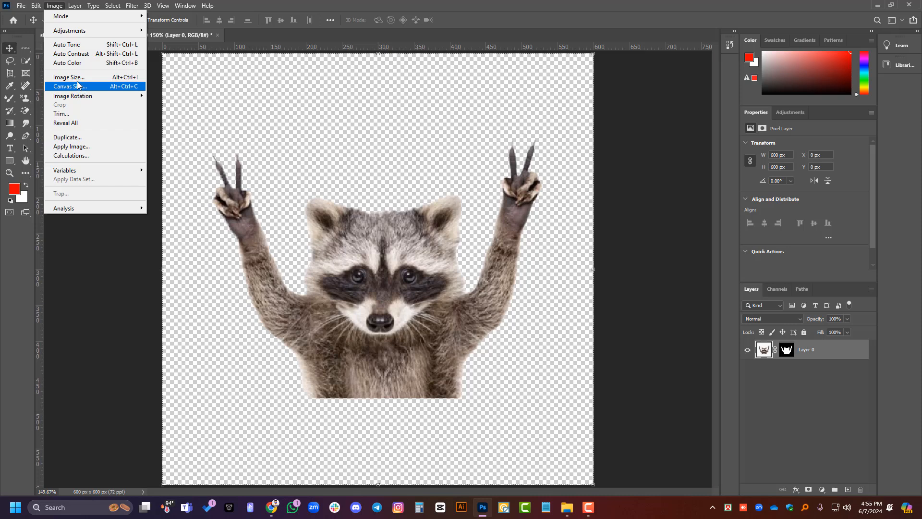
pyautogui.moveTo(96, 34)
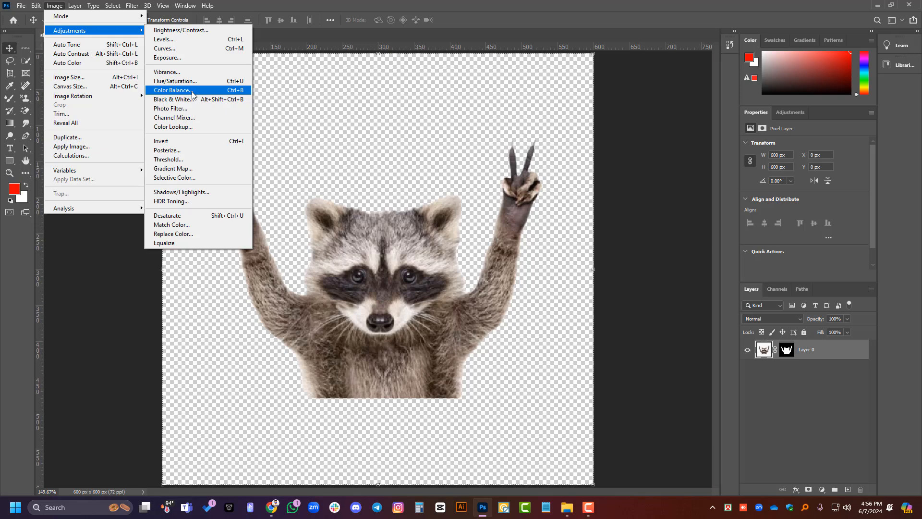
pyautogui.click(201, 81)
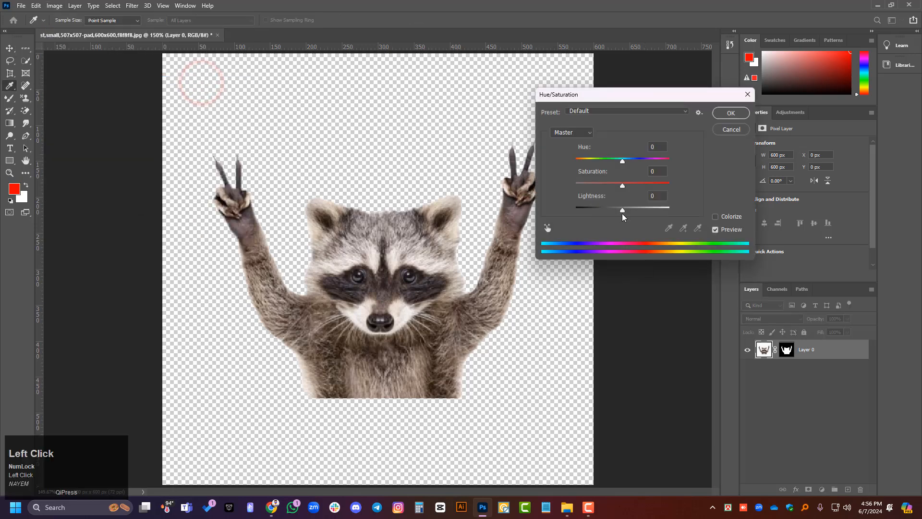
pyautogui.moveTo(621, 210); pyautogui.dragTo(503, 213)
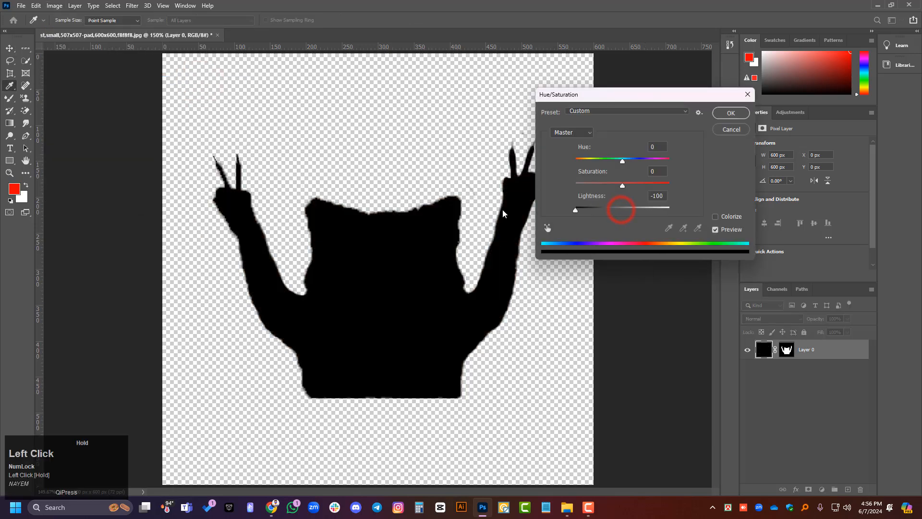
pyautogui.moveTo(607, 228); pyautogui.dragTo(629, 228)
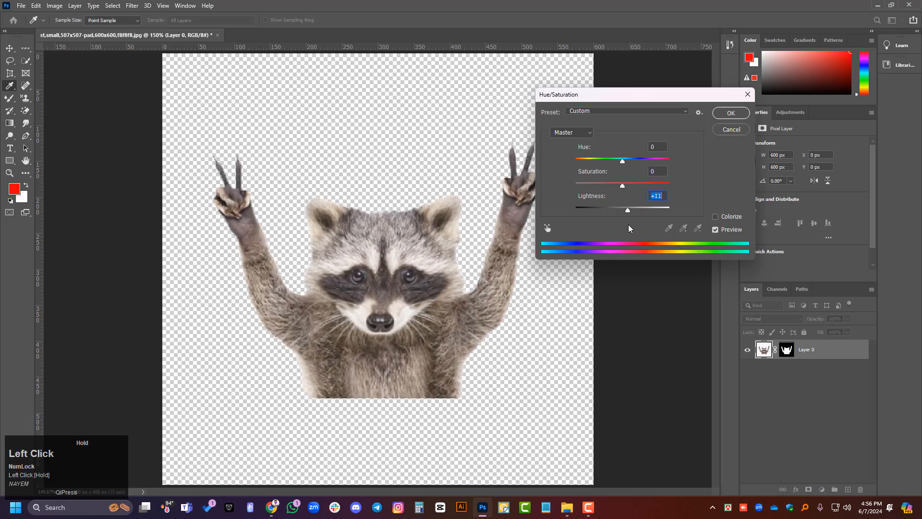
pyautogui.hotkey('ctrl', 'z')
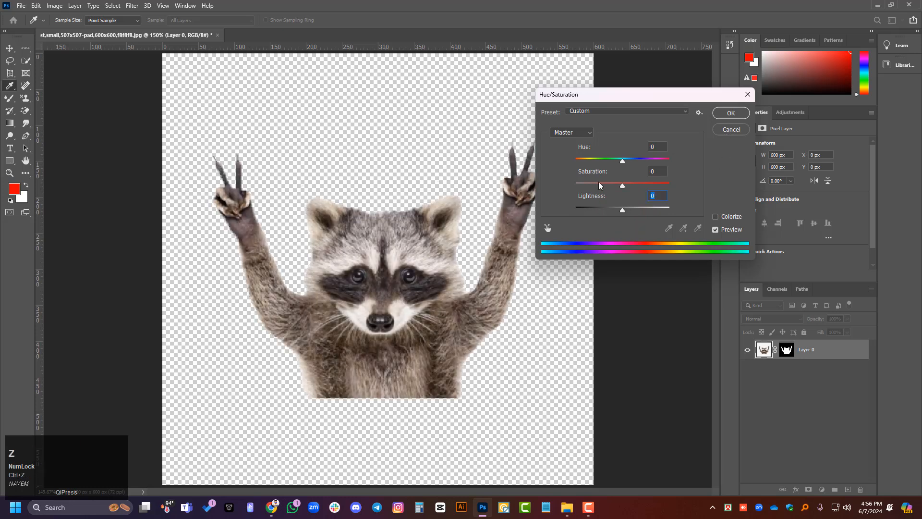
pyautogui.moveTo(619, 188); pyautogui.dragTo(527, 184)
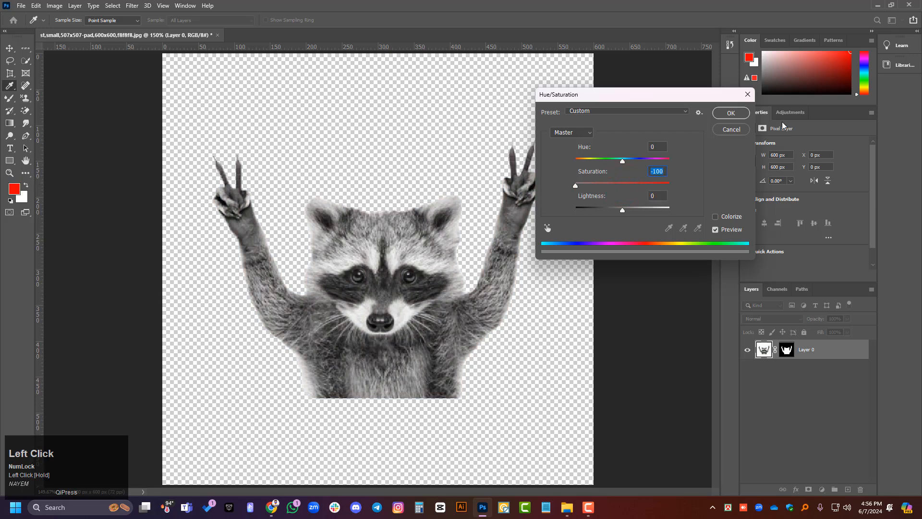
pyautogui.click(727, 114)
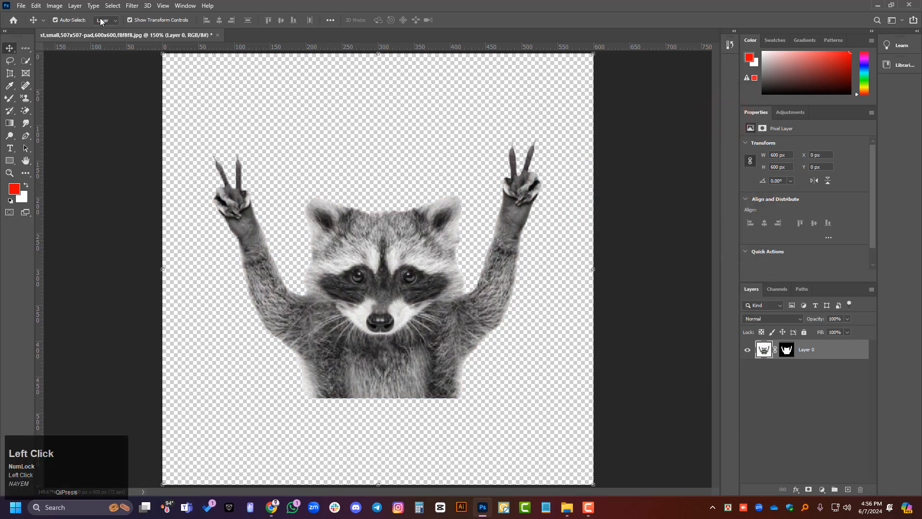
# - Try a Threshold adjustment on the black-and-white raccoon and cancel it
pyautogui.click(54, 5)
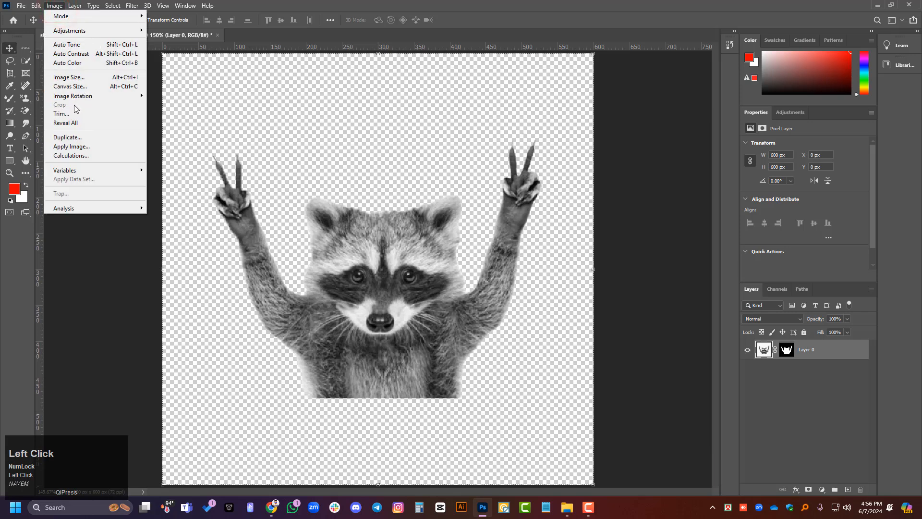
pyautogui.moveTo(73, 98)
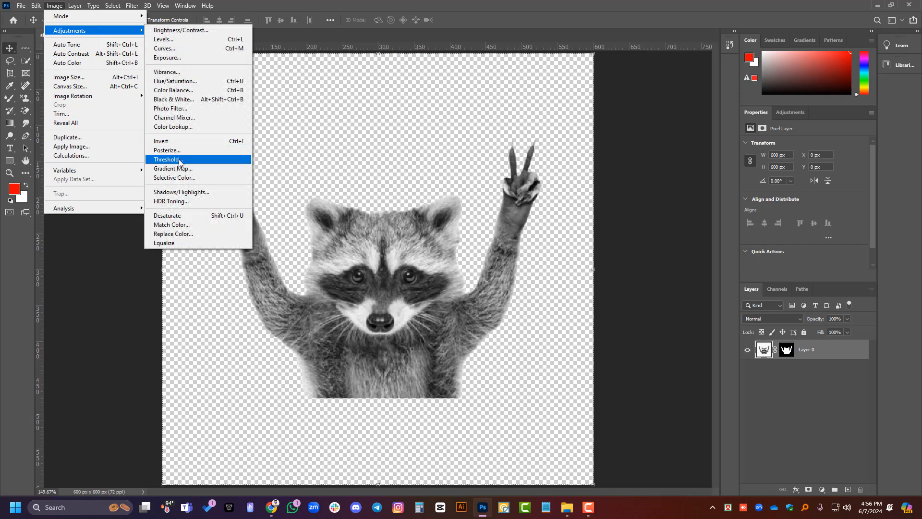
pyautogui.click(179, 160)
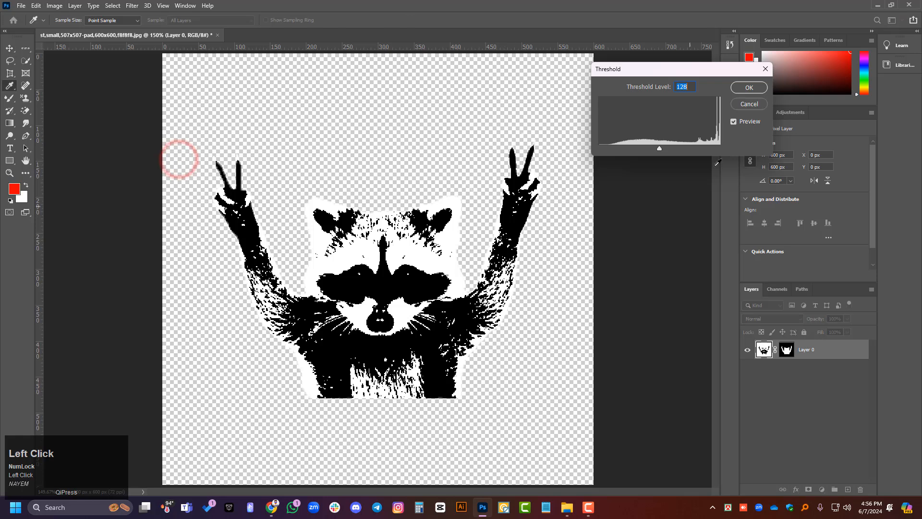
pyautogui.moveTo(659, 148)
pyautogui.mouseDown()
pyautogui.moveTo(639, 147)
pyautogui.moveTo(675, 151)
pyautogui.moveTo(633, 143)
pyautogui.moveTo(664, 143)
pyautogui.mouseUp()
pyautogui.click(736, 104)
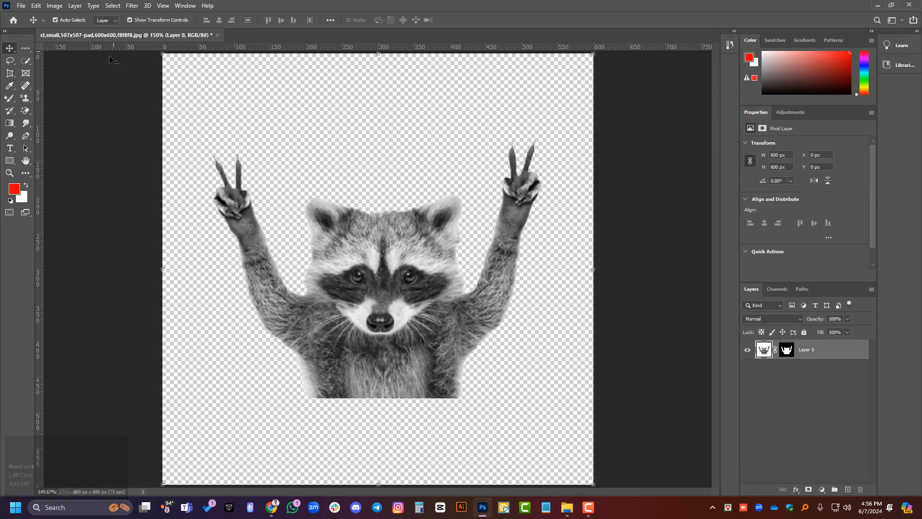
# - Increase the raccoon's contrast with Levels, setting the midtone input to 0.53 and the white input to 199
pyautogui.press('ctrl')
pyautogui.hotkey('ctrl', 'l')
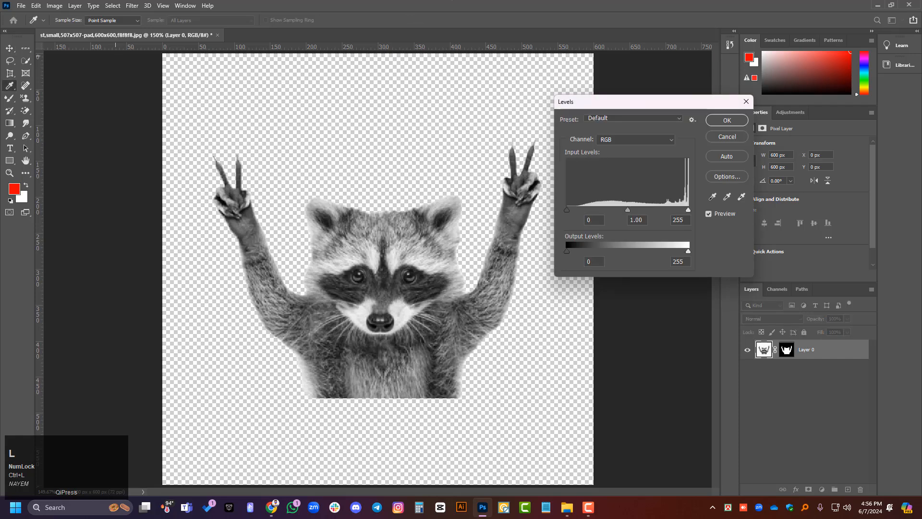
pyautogui.moveTo(628, 210); pyautogui.dragTo(619, 210)
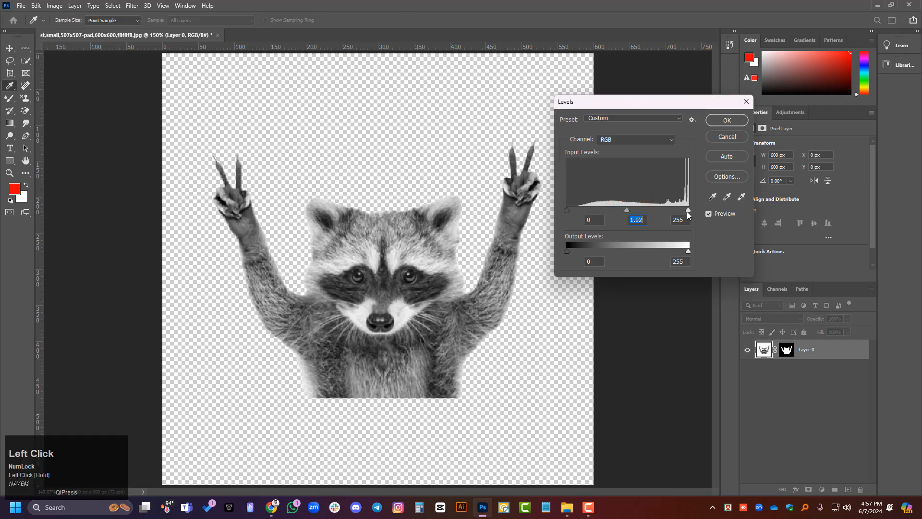
pyautogui.moveTo(688, 211); pyautogui.dragTo(628, 211)
pyautogui.click(614, 210)
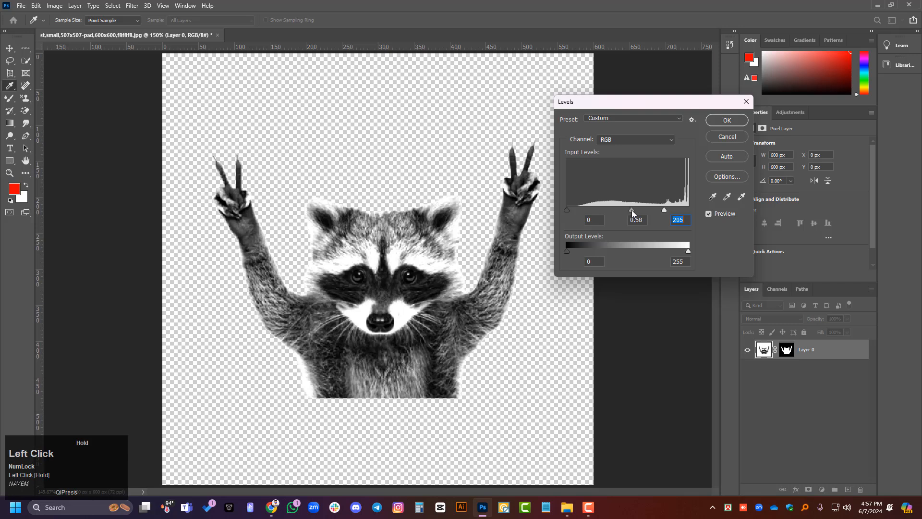
pyautogui.moveTo(666, 210); pyautogui.dragTo(633, 209)
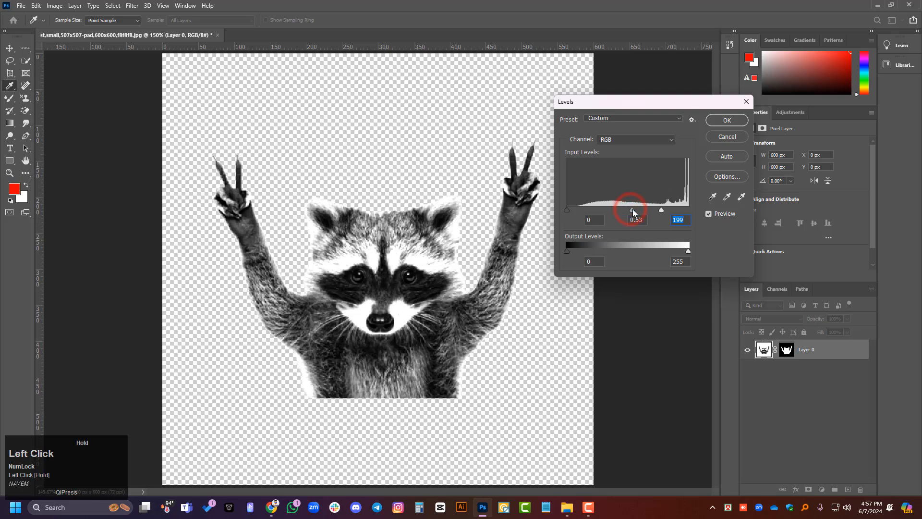
pyautogui.click(724, 122)
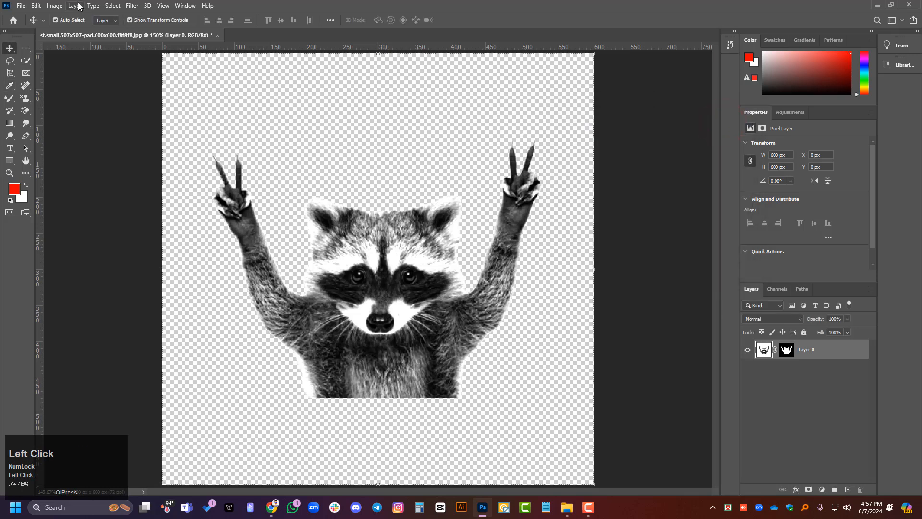
# - Apply a Threshold adjustment with level 189 to the raccoon on Layer 0
pyautogui.click(54, 5)
pyautogui.moveTo(87, 36)
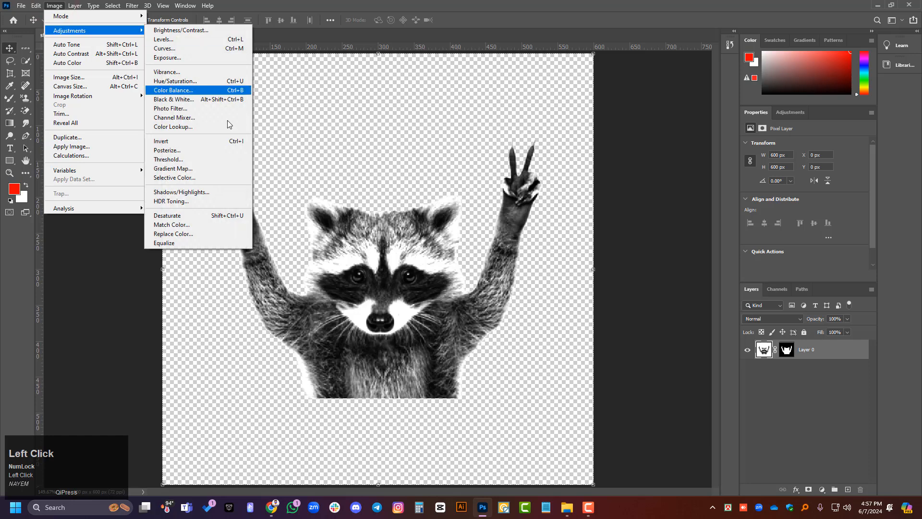
pyautogui.click(180, 160)
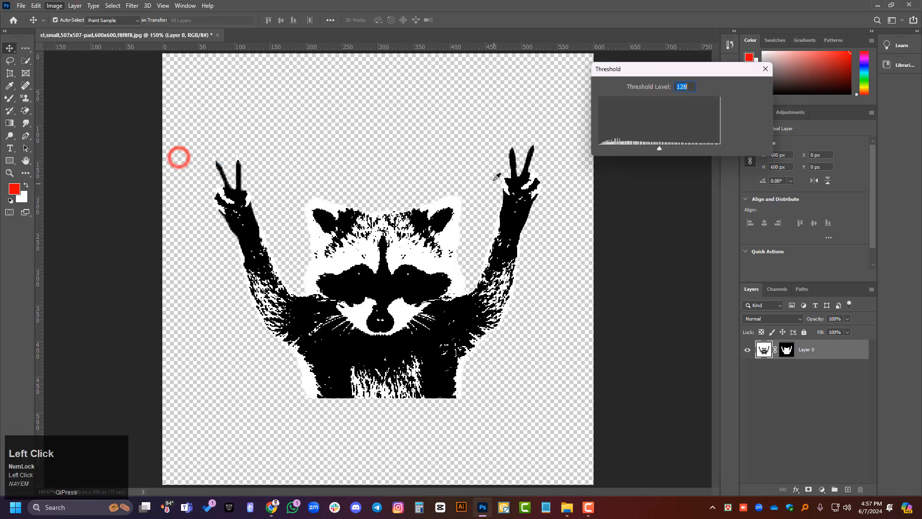
pyautogui.moveTo(659, 148); pyautogui.dragTo(688, 138)
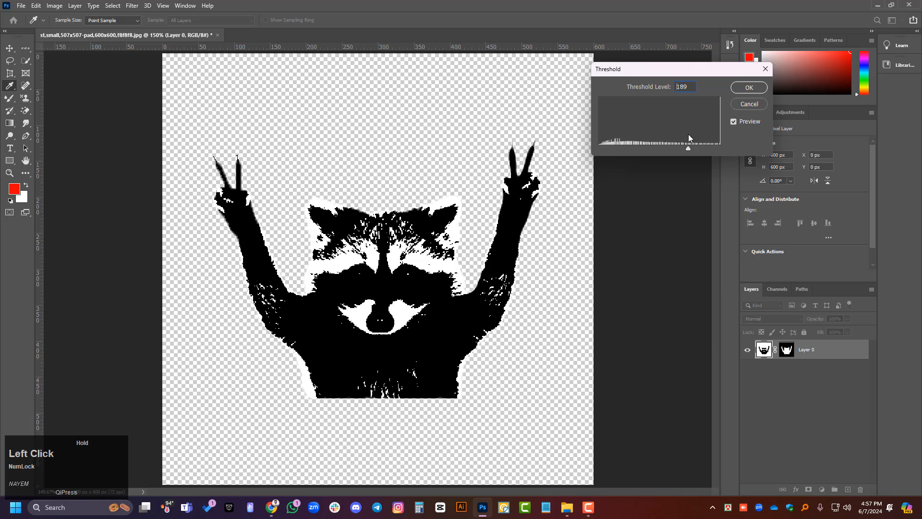
pyautogui.click(749, 87)
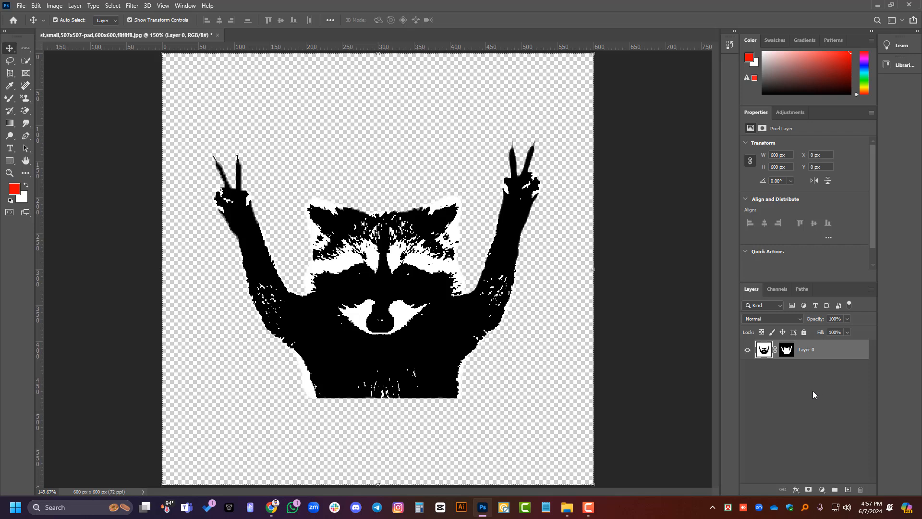
# - Load the raccoon's layer mask as a selection and inspect its edge around the raised hand
pyautogui.press('ctrl')
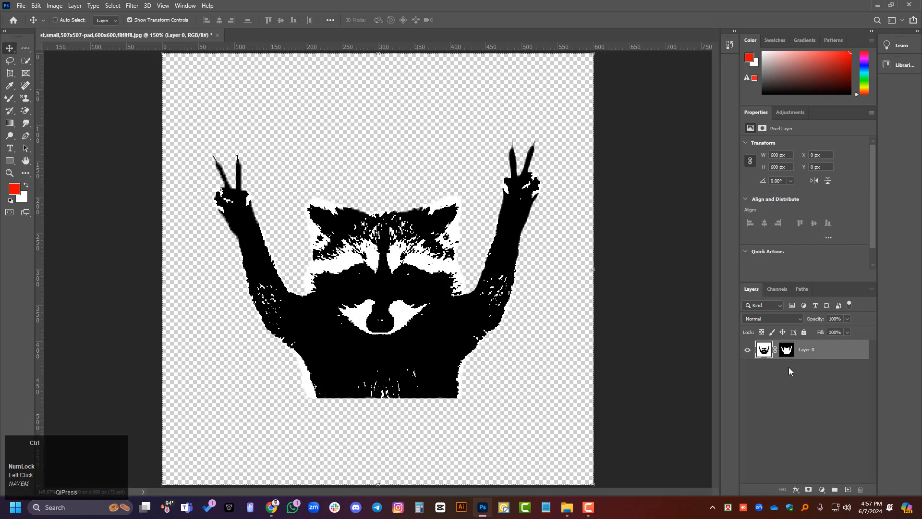
pyautogui.keyDown('ctrl'); pyautogui.click(785, 358); pyautogui.keyUp('ctrl')
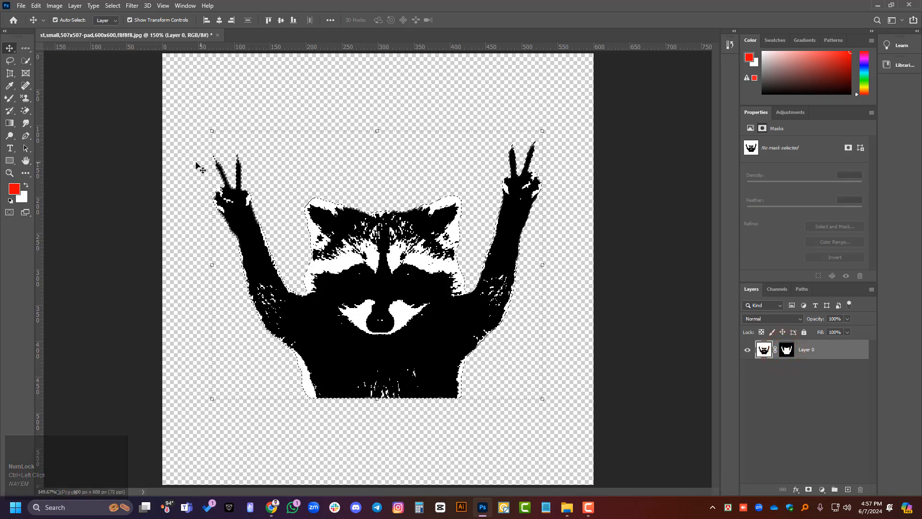
pyautogui.scroll(2, 214, 157)
pyautogui.scroll(5, 214, 157)
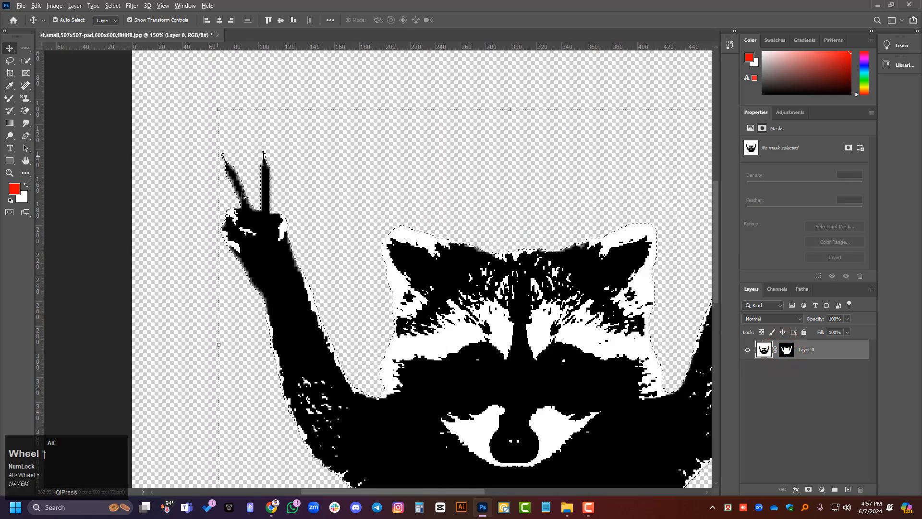
pyautogui.scroll(3, 298, 162)
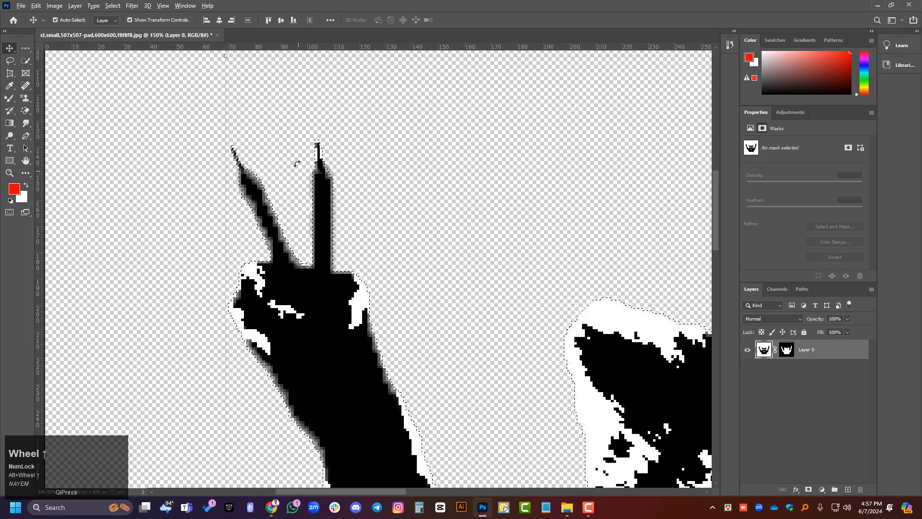
pyautogui.hscroll(-5, 296, 164)
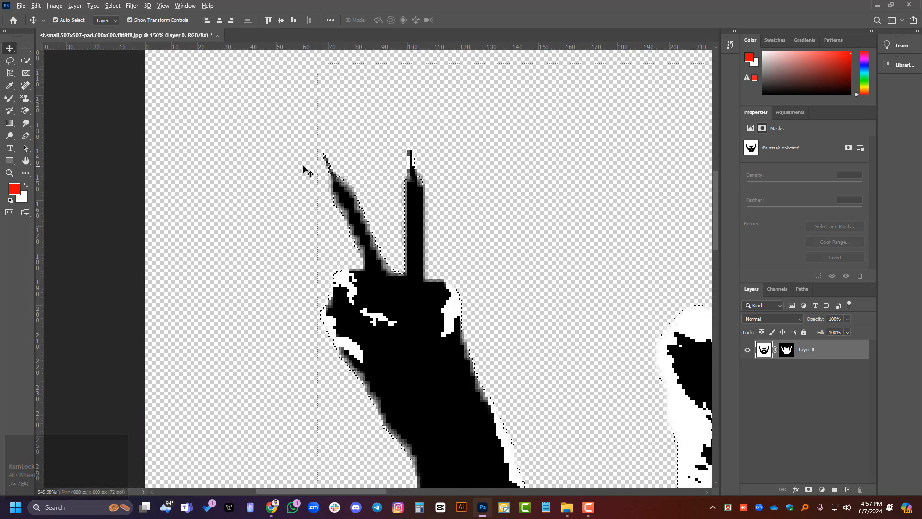
pyautogui.hscroll(-3, 304, 168)
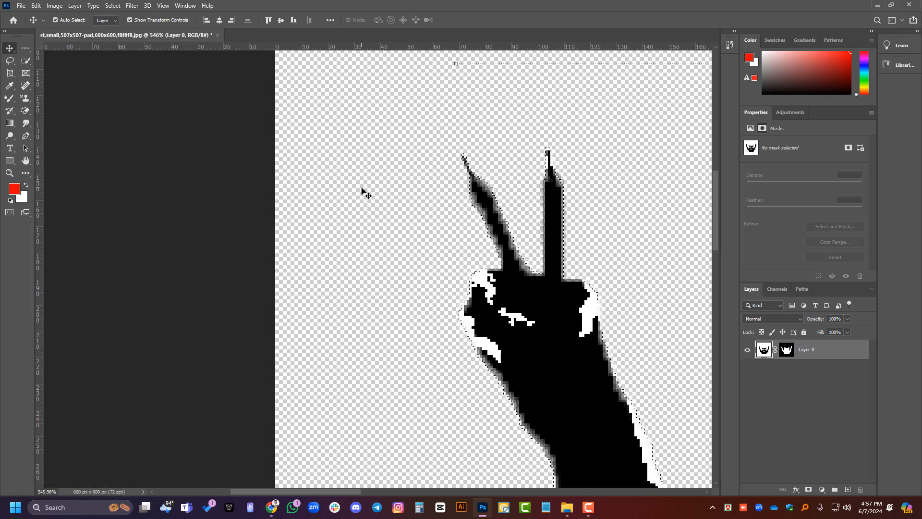
pyautogui.scroll(-5, 365, 192)
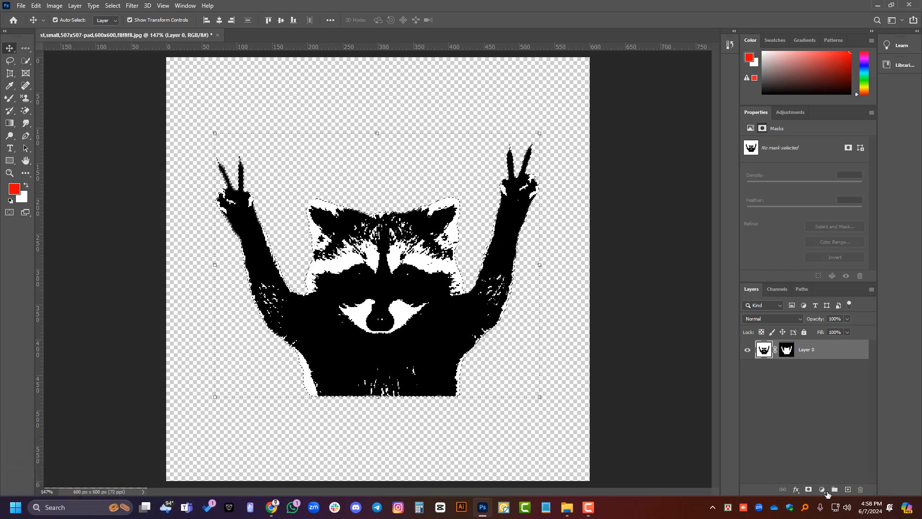
pyautogui.click(795, 489)
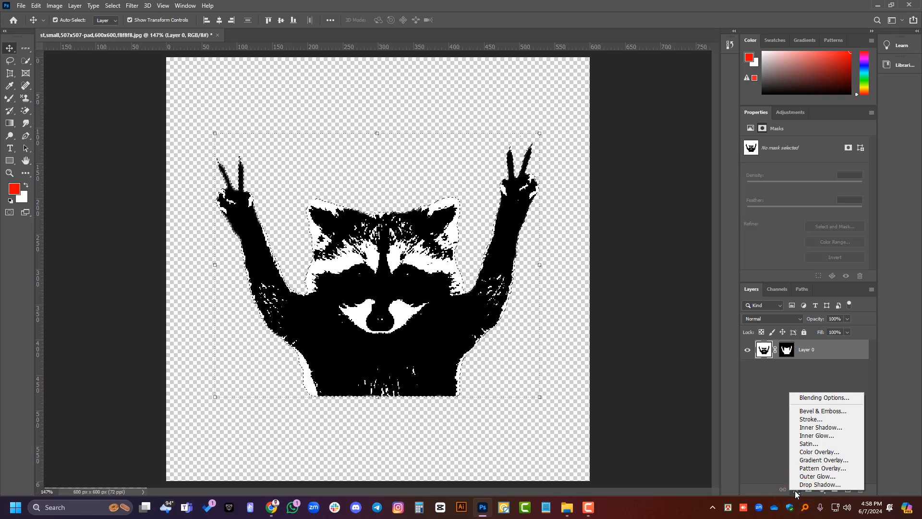
pyautogui.click(794, 491)
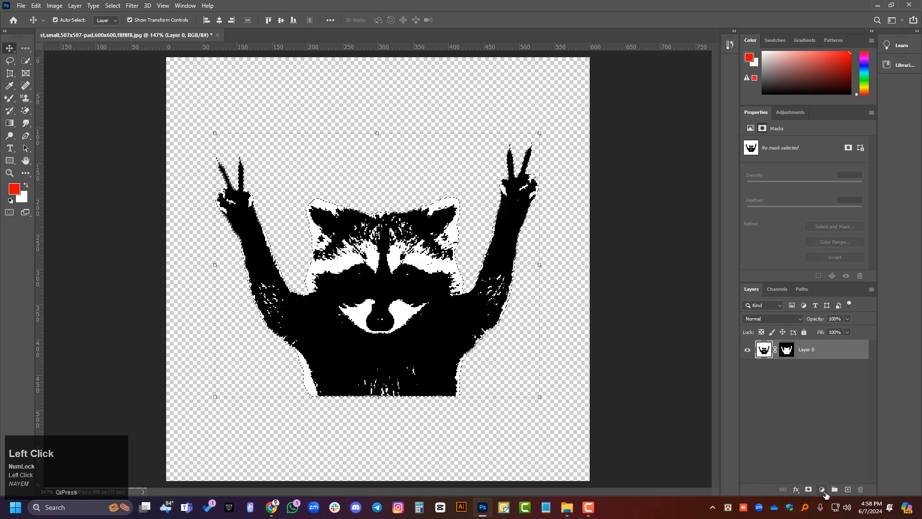
pyautogui.click(822, 490)
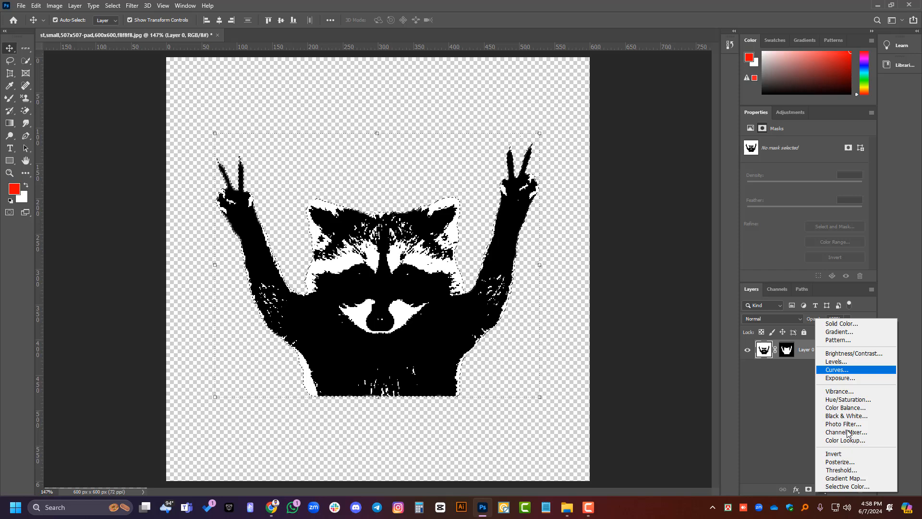
pyautogui.click(840, 324)
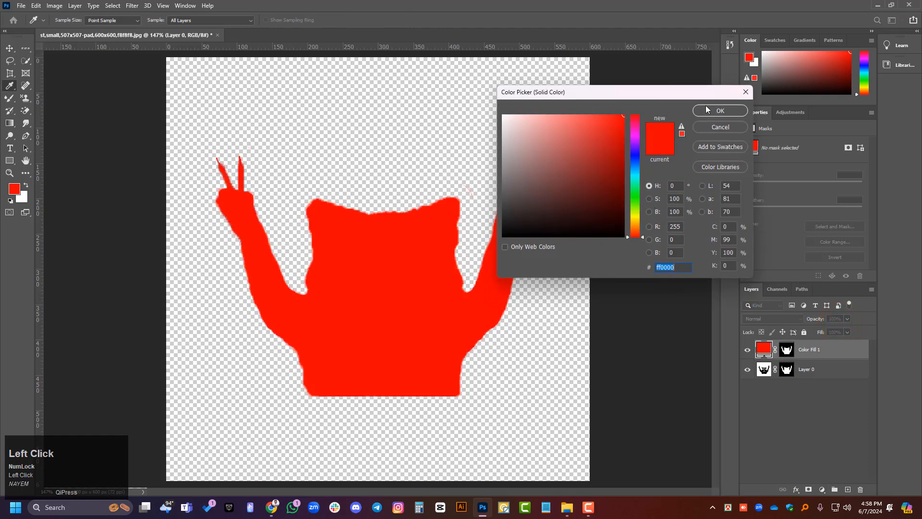
pyautogui.click(710, 126)
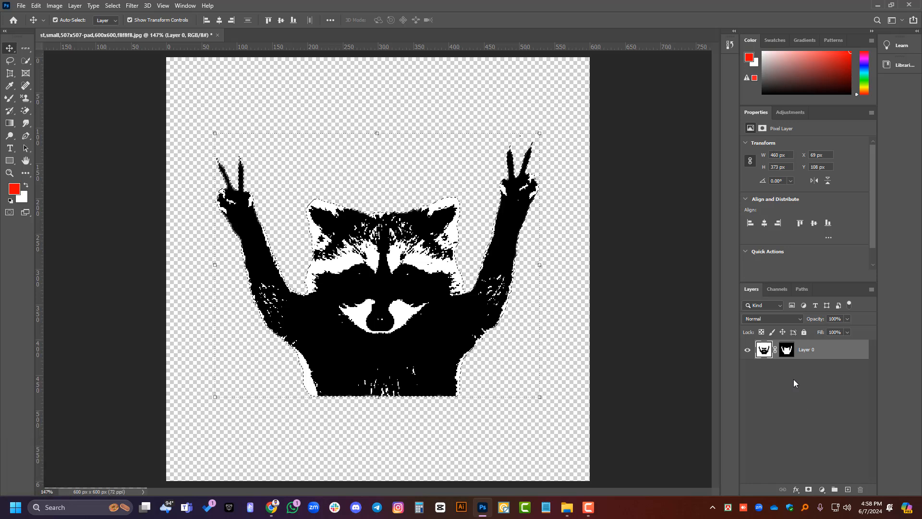
pyautogui.click(821, 489)
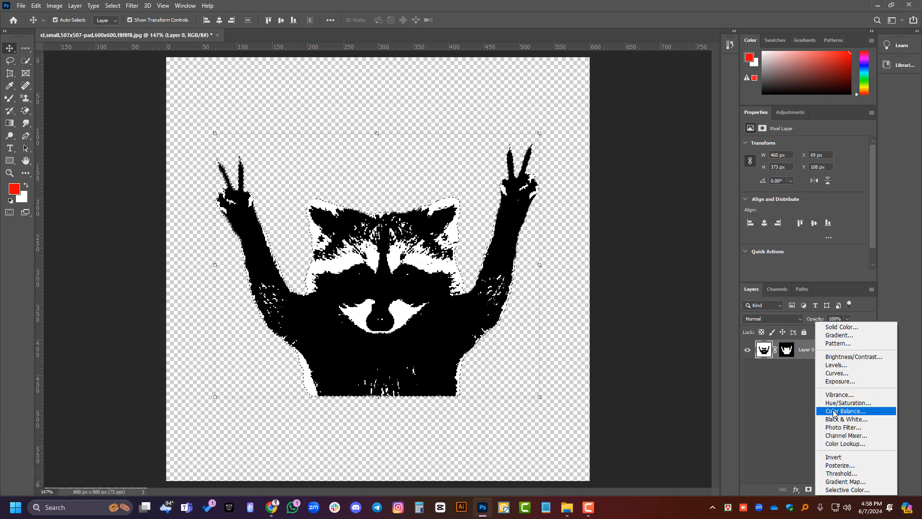
pyautogui.click(782, 399)
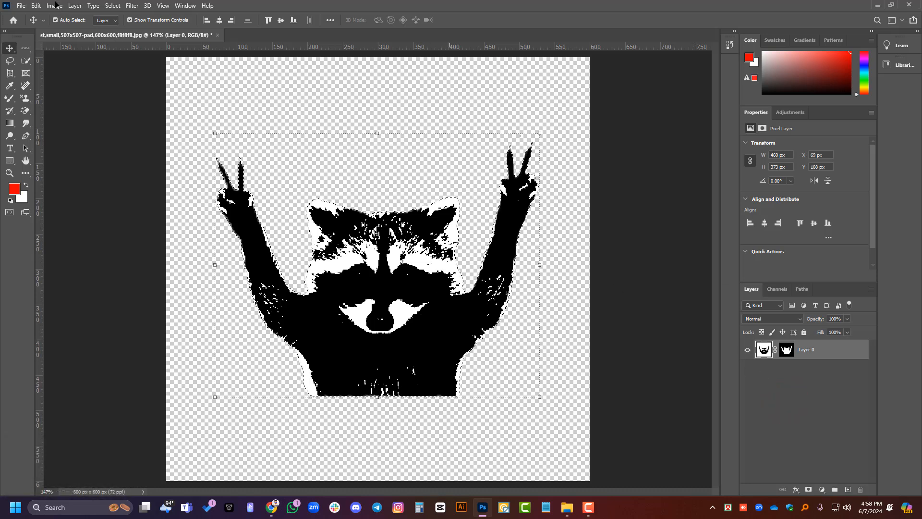
# - Try converting the raccoon selection into a 4-pixel border, inspect it around the hand and ear, and undo it
pyautogui.click(58, 9)
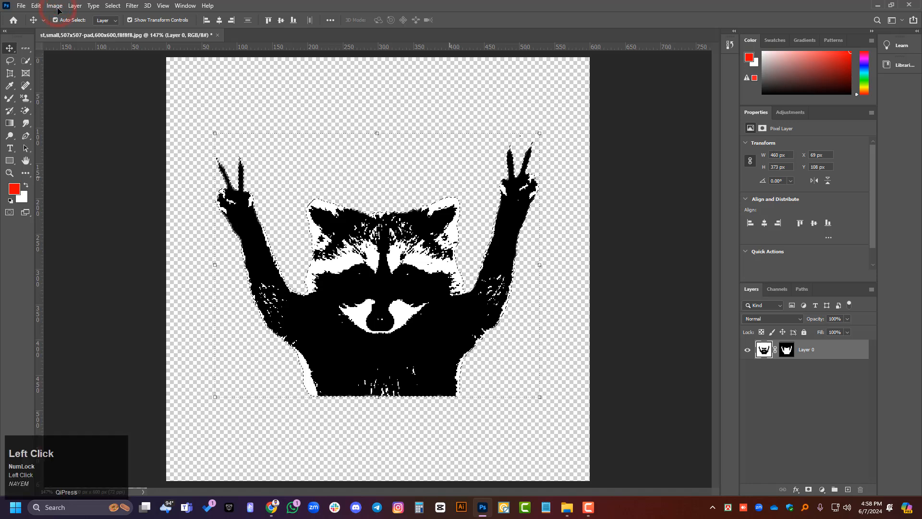
pyautogui.click(59, 10)
pyautogui.click(58, 8)
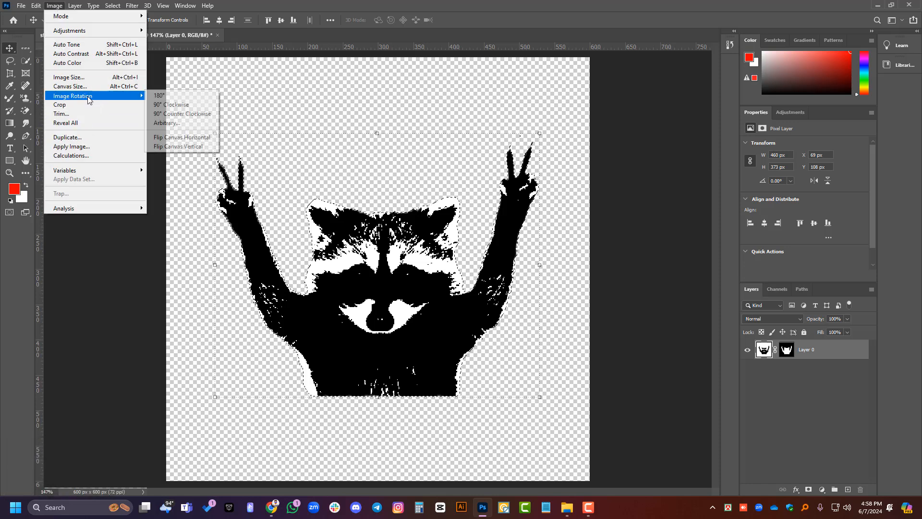
pyautogui.moveTo(90, 36)
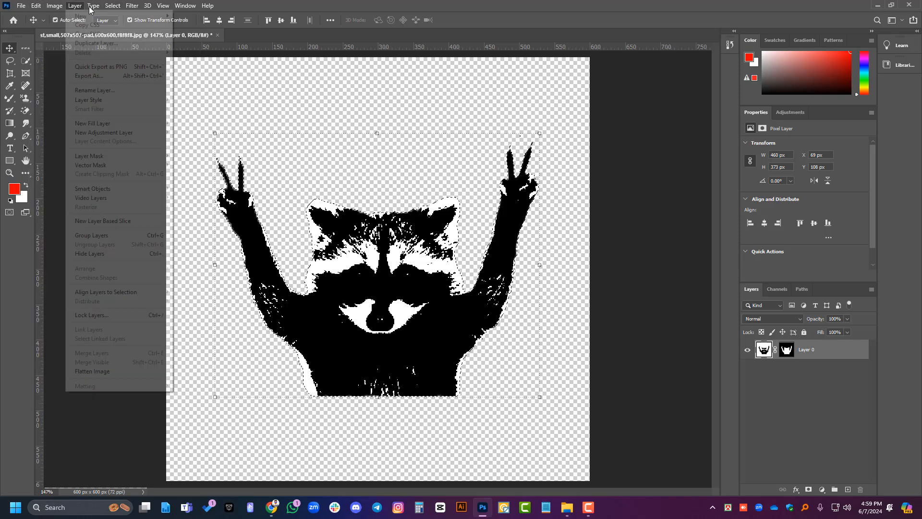
pyautogui.moveTo(117, 9)
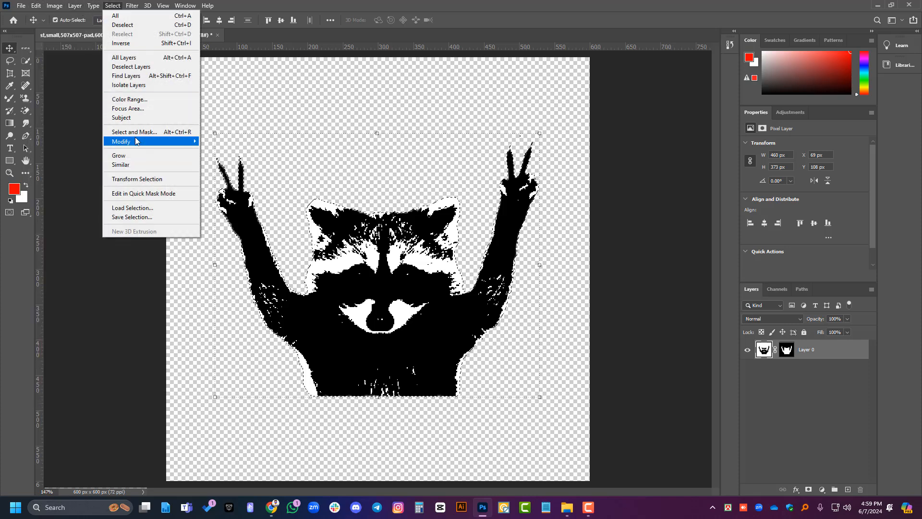
pyautogui.moveTo(136, 142)
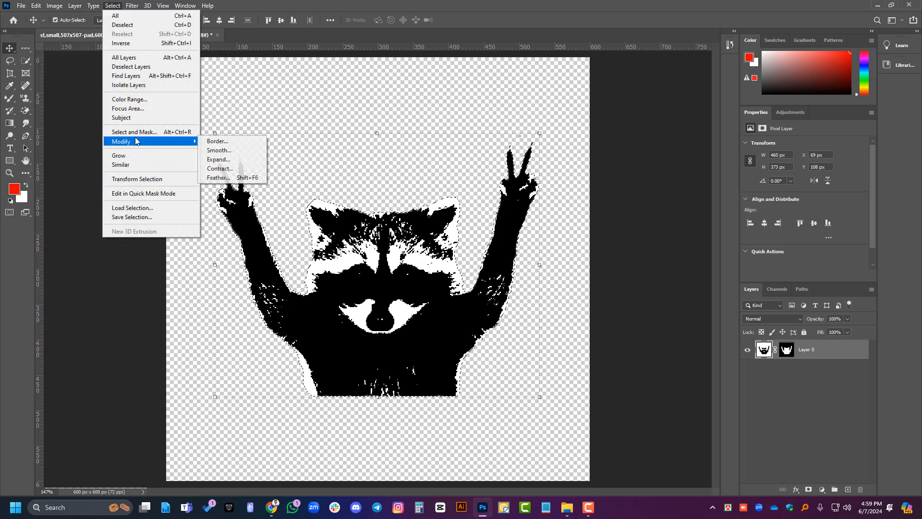
pyautogui.click(229, 143)
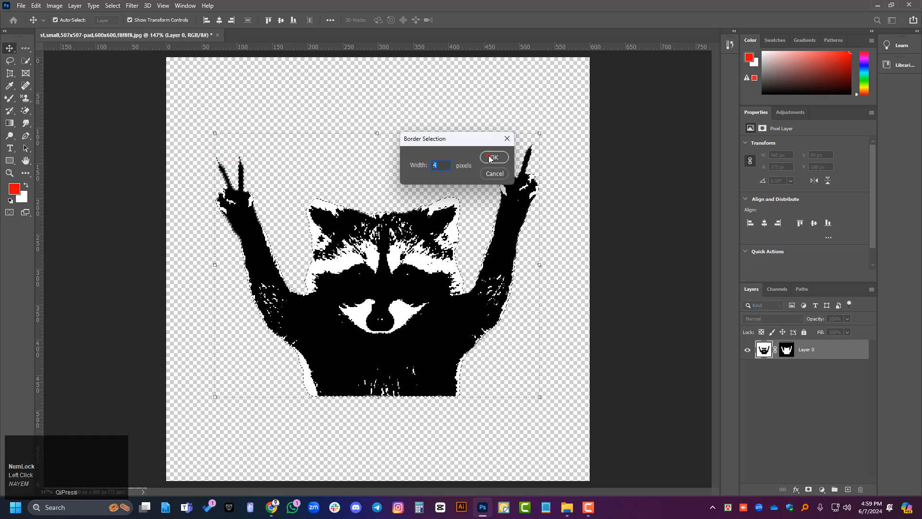
pyautogui.click(487, 157)
pyautogui.scroll(2, 324, 216)
pyautogui.scroll(5, 322, 217)
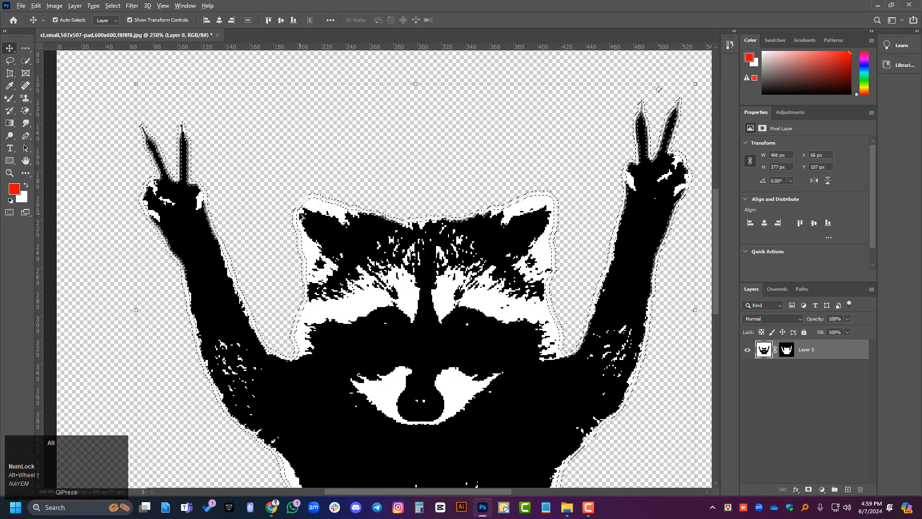
pyautogui.scroll(4, 185, 147)
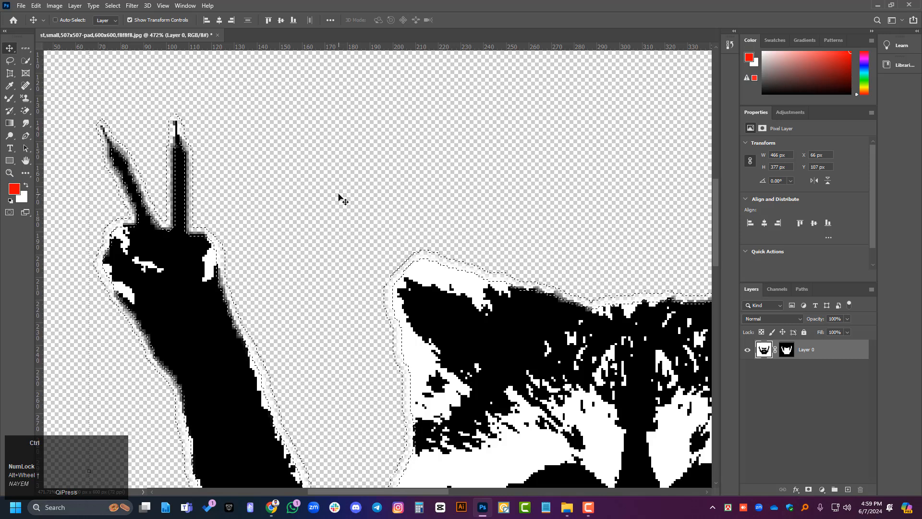
pyautogui.hotkey('ctrl', 'z')
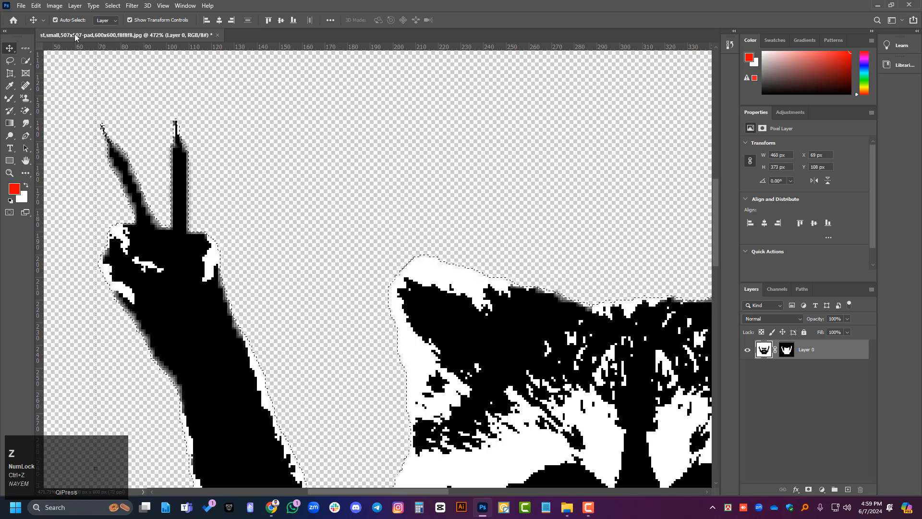
# - Convert the raccoon selection into a border selection 1 pixel wide
pyautogui.click(106, 6)
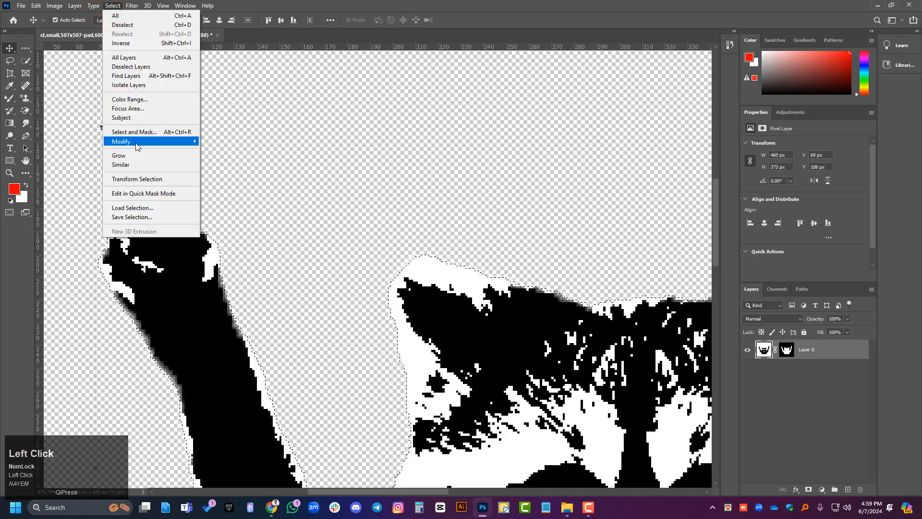
pyautogui.moveTo(127, 141)
pyautogui.click(232, 141)
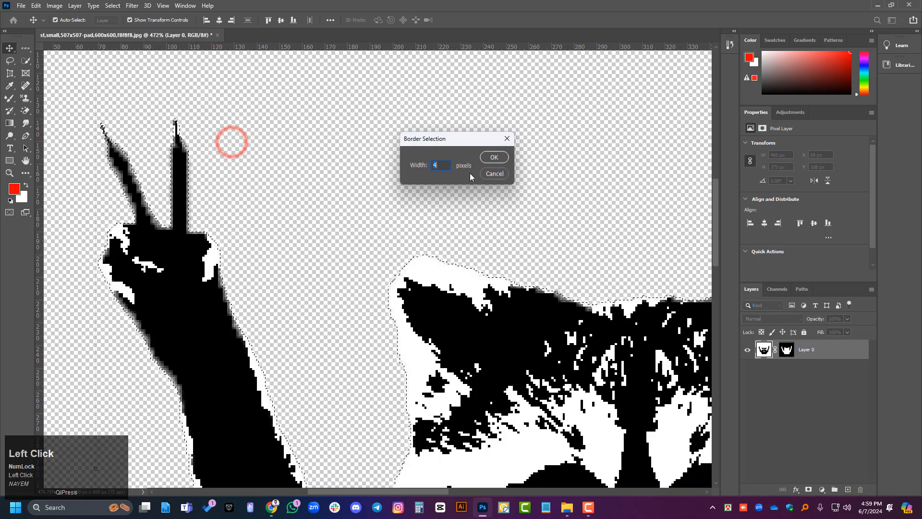
pyautogui.write('1')
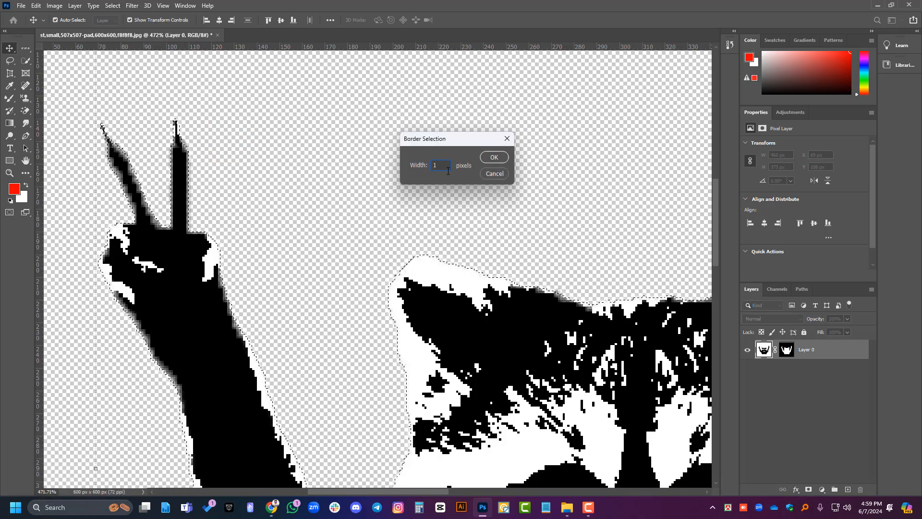
pyautogui.click(495, 158)
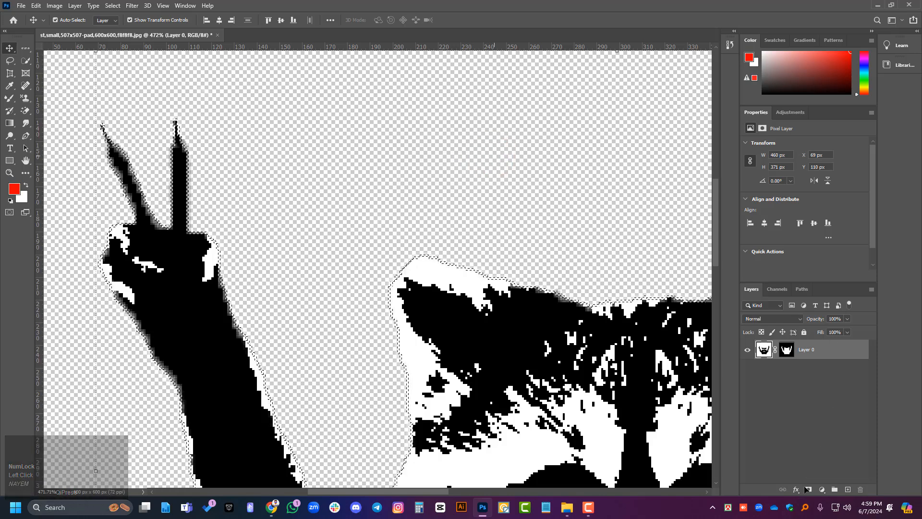
# - Fill the border selection with a black (000000) Solid Color fill layer to outline the raccoon
pyautogui.click(822, 489)
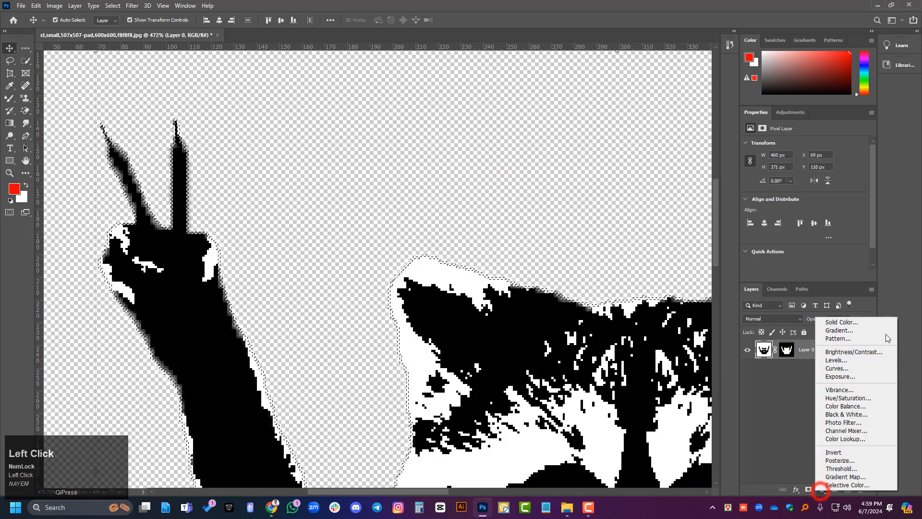
pyautogui.click(845, 322)
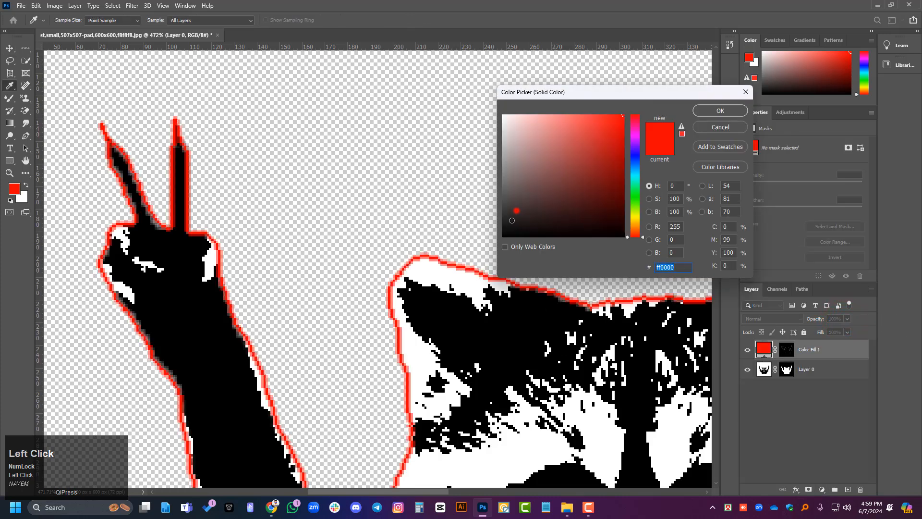
pyautogui.moveTo(516, 210); pyautogui.dragTo(486, 247)
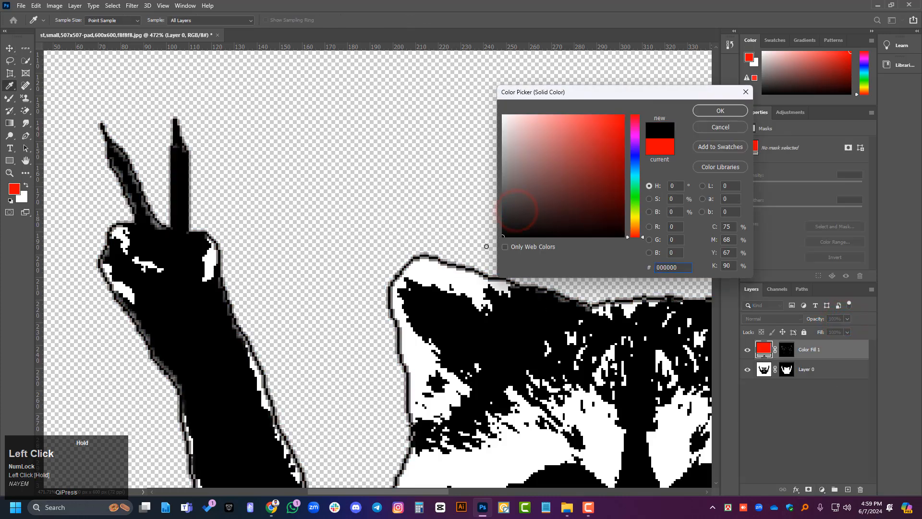
pyautogui.click(708, 112)
pyautogui.hotkey('ctrl', '0')
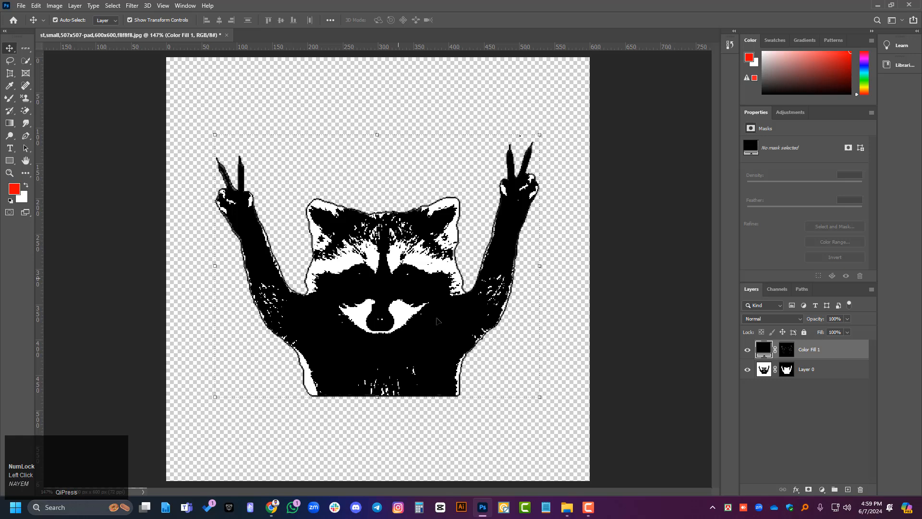
# - Load the raccoon's layer mask as a selection and delete the black outline fill layer
pyautogui.scroll(5, 306, 405)
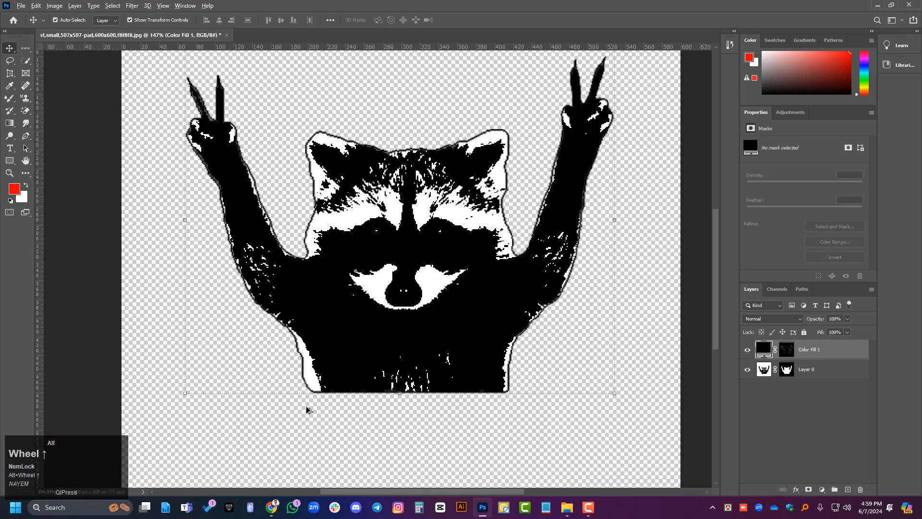
pyautogui.hscroll(-3, 307, 382)
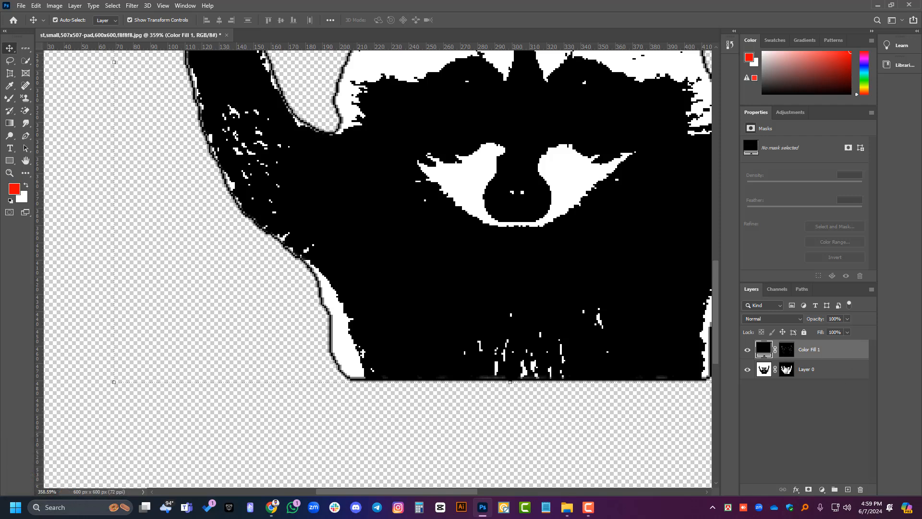
pyautogui.keyDown('ctrl'); pyautogui.click(786, 369); pyautogui.keyUp('ctrl')
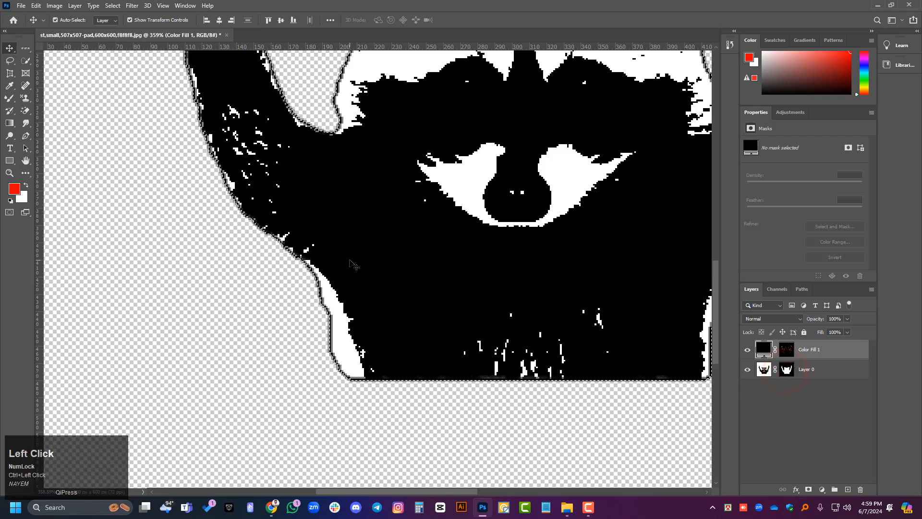
pyautogui.click(848, 345)
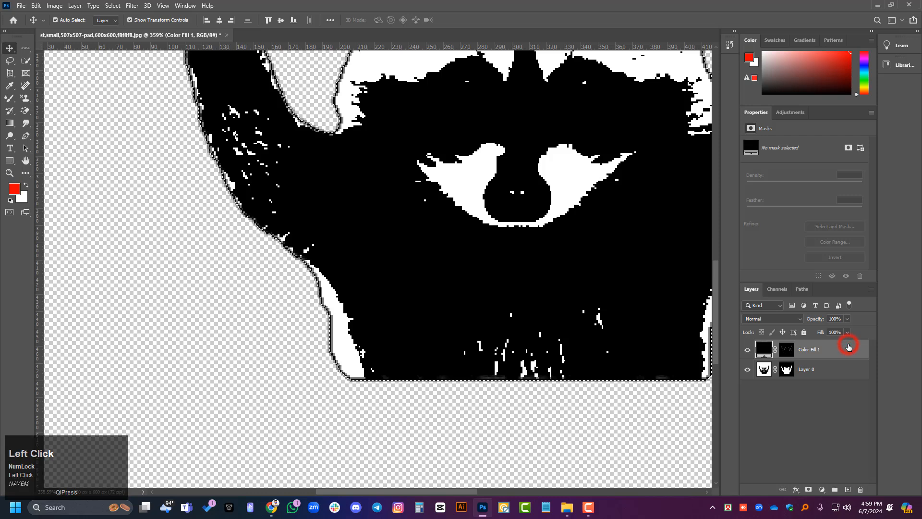
pyautogui.press('Delete')
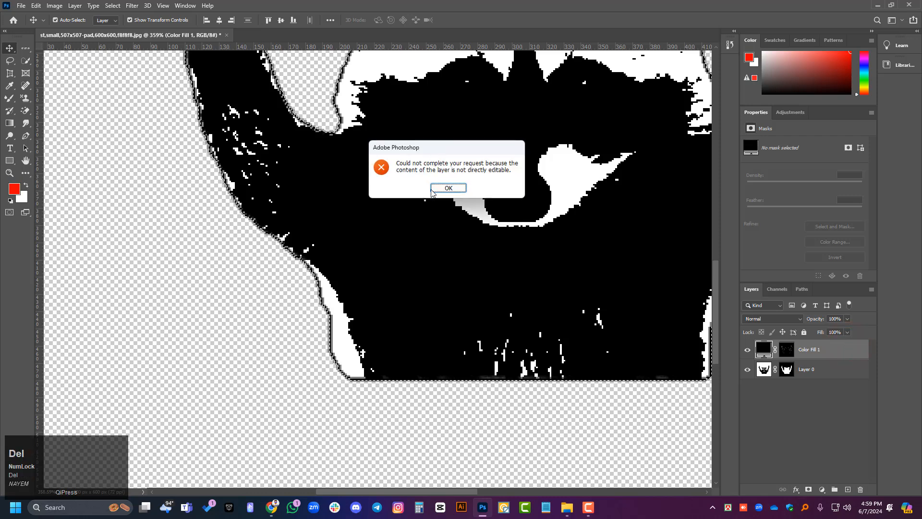
pyautogui.click(433, 189)
pyautogui.click(860, 489)
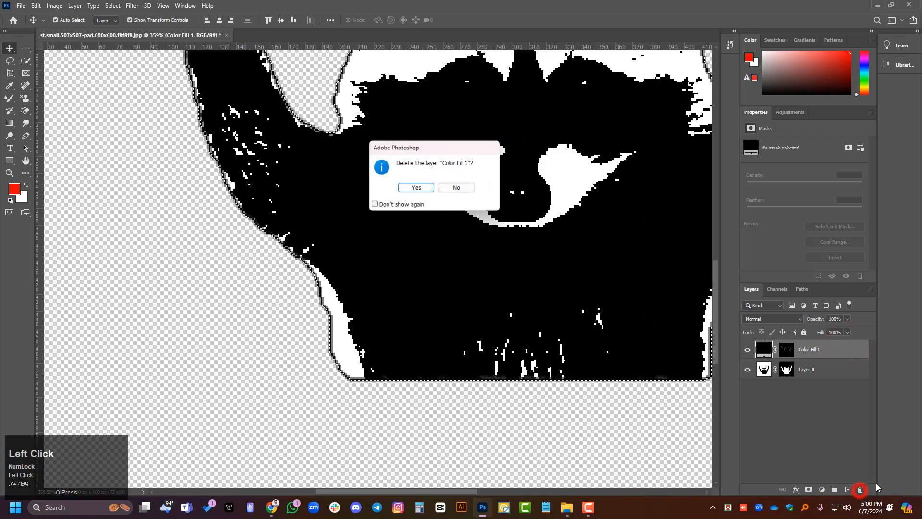
pyautogui.click(420, 187)
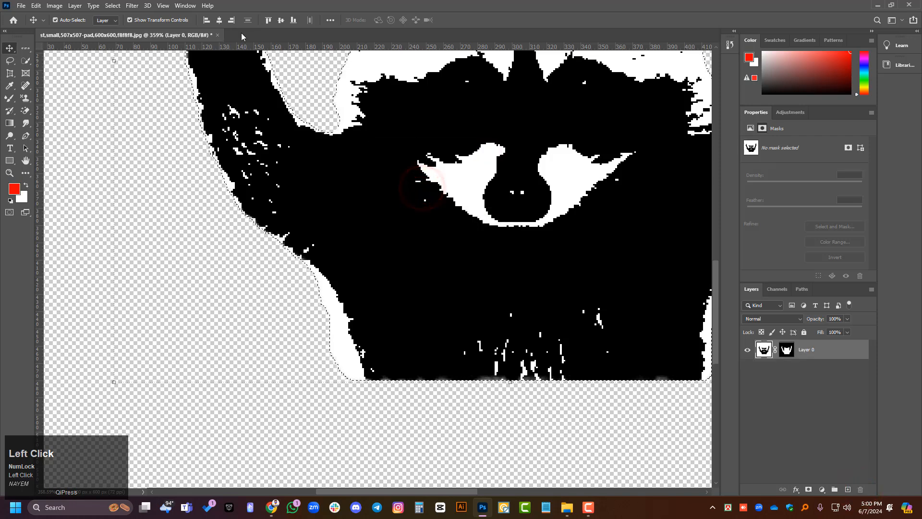
# - Convert the raccoon selection into a border selection wider than the previous 1-pixel outline
pyautogui.click(112, 5)
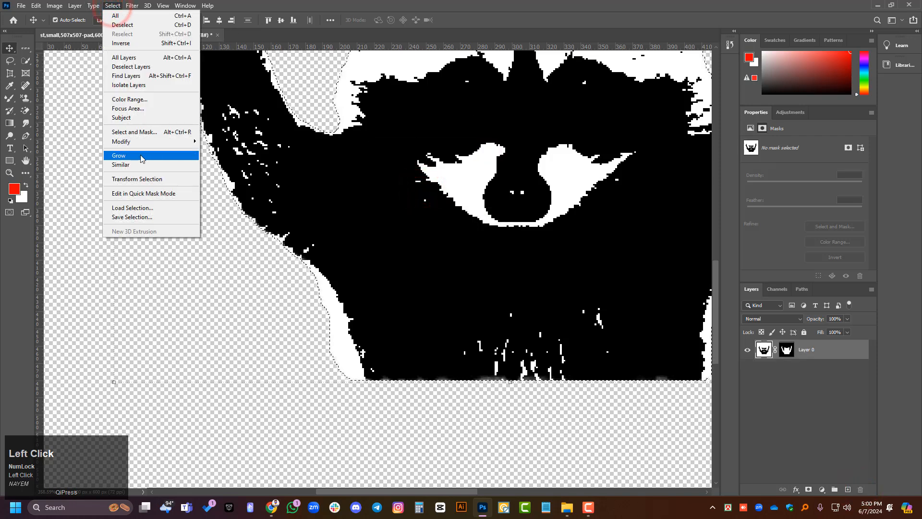
pyautogui.moveTo(141, 142)
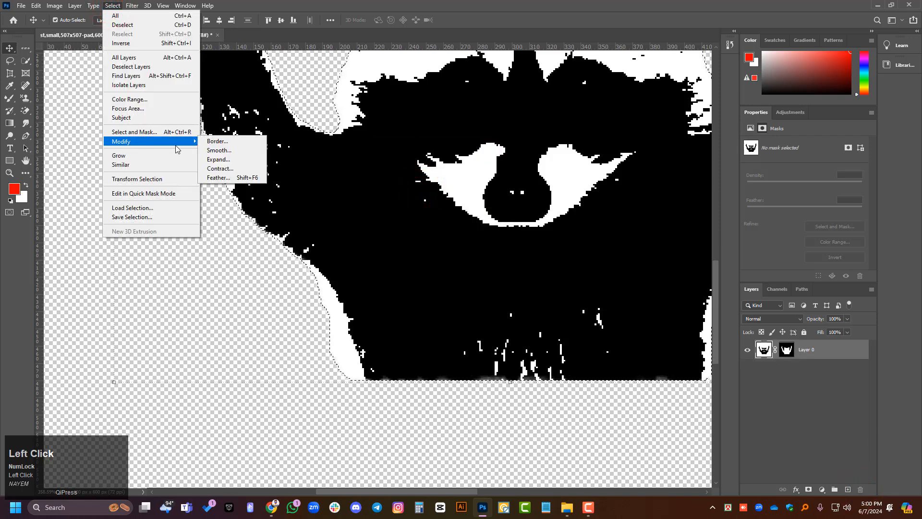
pyautogui.click(213, 142)
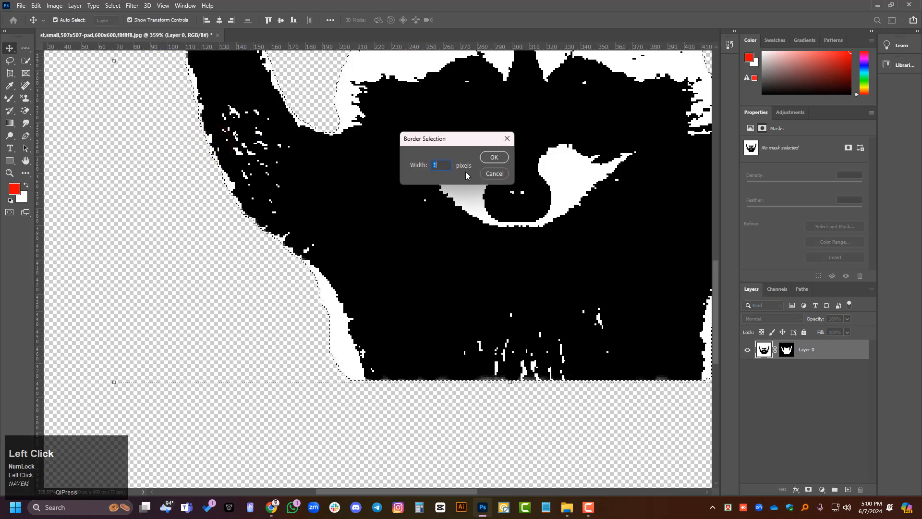
pyautogui.click(493, 157)
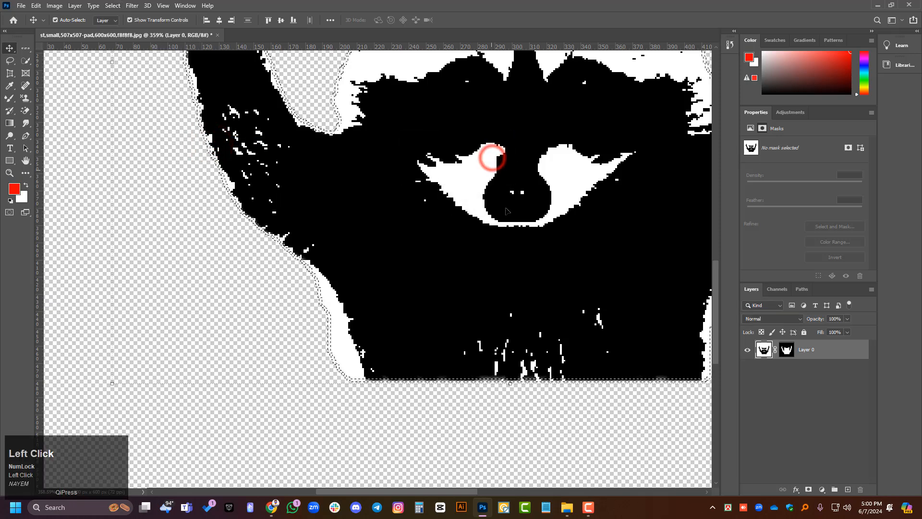
# - Fill the wider border selection with a black (000000) Solid Color fill layer and deselect the layer
pyautogui.rightClick(822, 441)
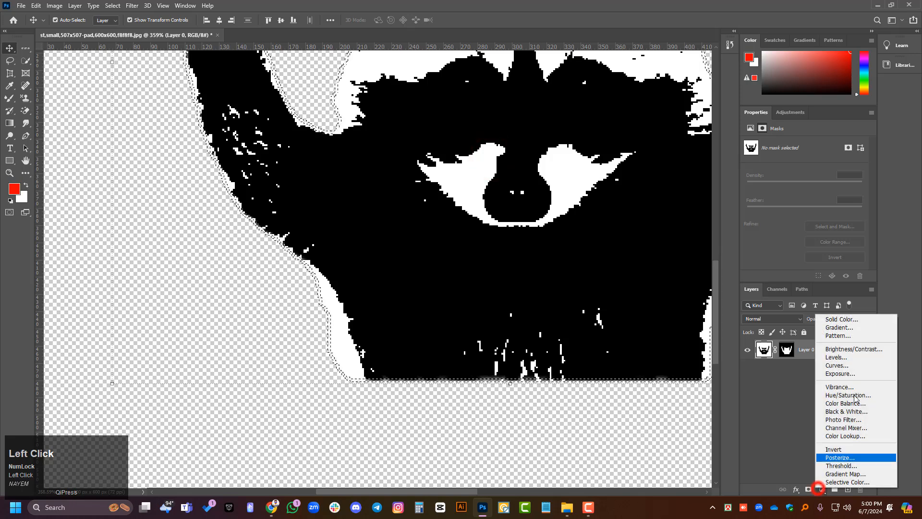
pyautogui.click(849, 323)
pyautogui.moveTo(526, 214); pyautogui.dragTo(481, 245)
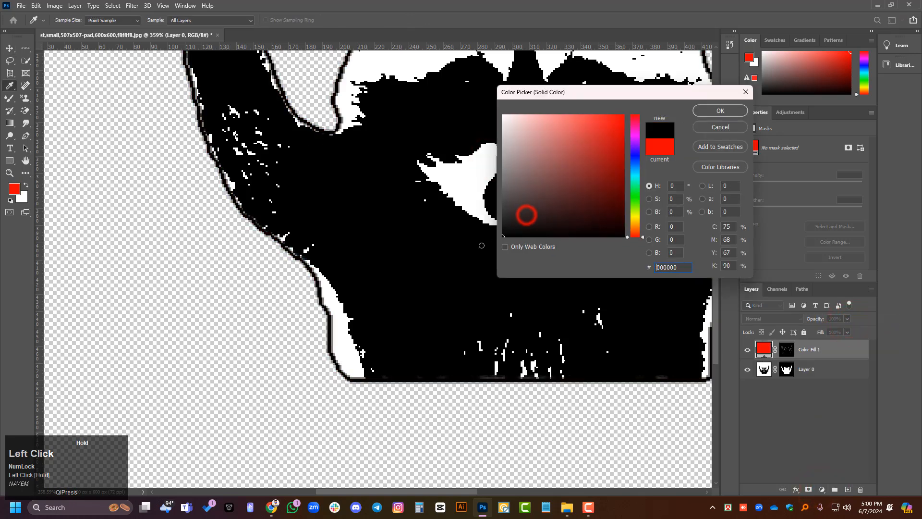
pyautogui.click(728, 111)
pyautogui.click(808, 397)
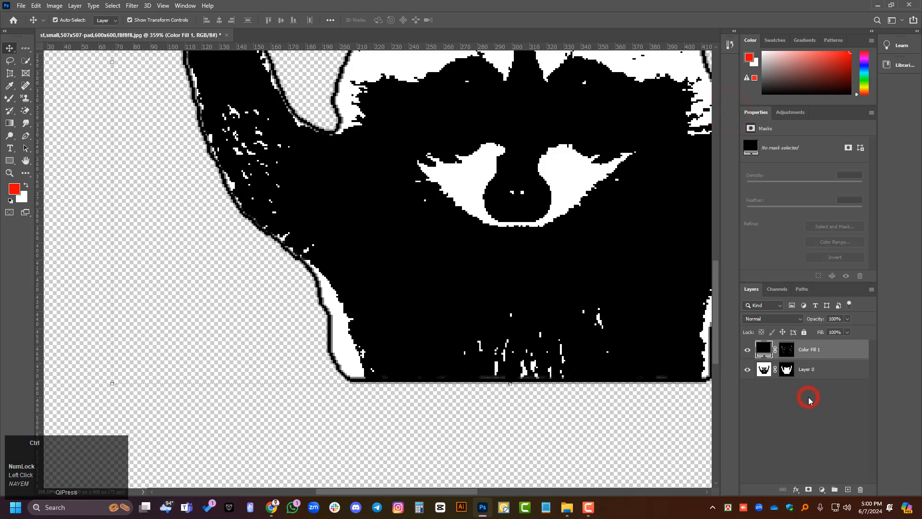
pyautogui.hotkey('ctrl', '0')
pyautogui.click(109, 158)
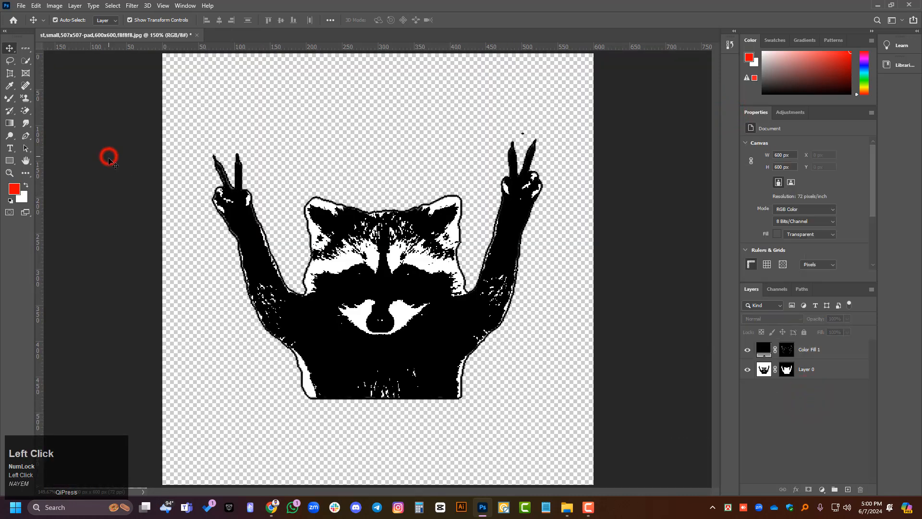
# - Draw a circle about 11 px across with the Ellipse tool over the raccoon's eye on the right side of the face
pyautogui.scroll(2, 479, 198)
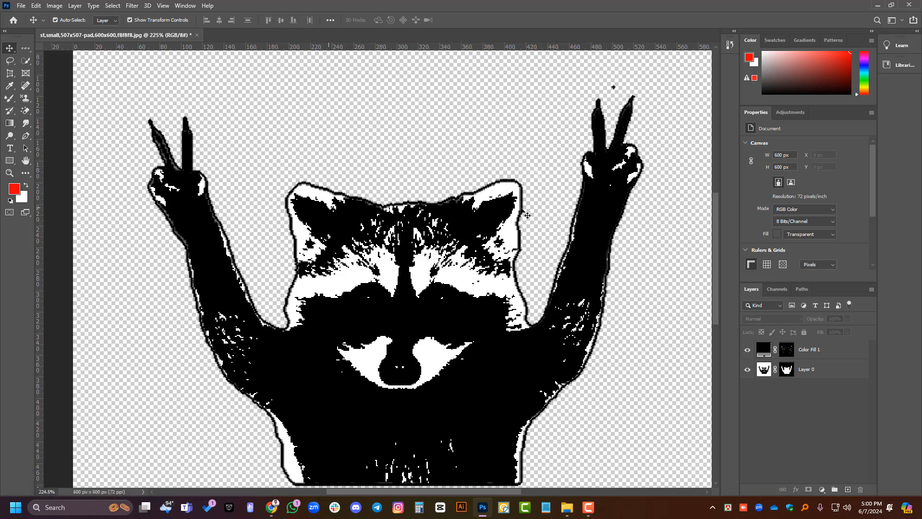
pyautogui.keyDown('alt'); pyautogui.scroll(-2, 352, 136); pyautogui.keyUp('alt')
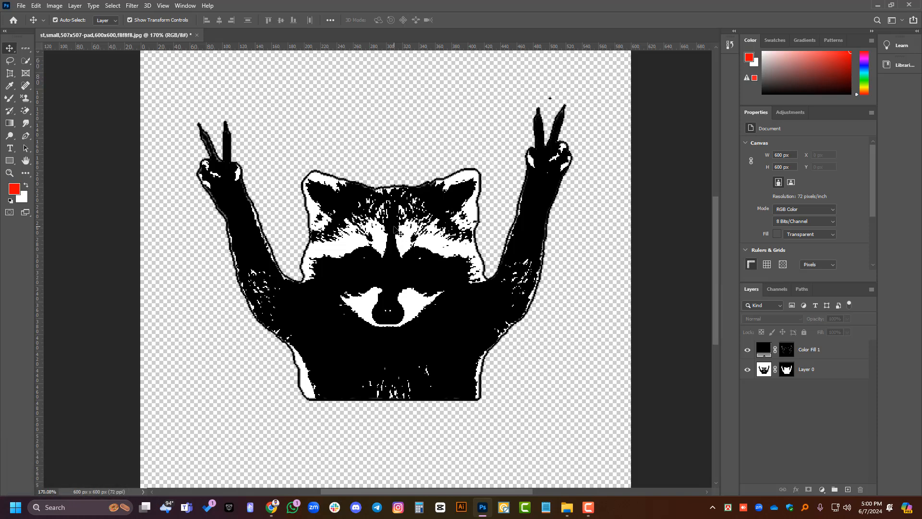
pyautogui.keyDown('alt'); pyautogui.scroll(4, 418, 291); pyautogui.keyUp('alt')
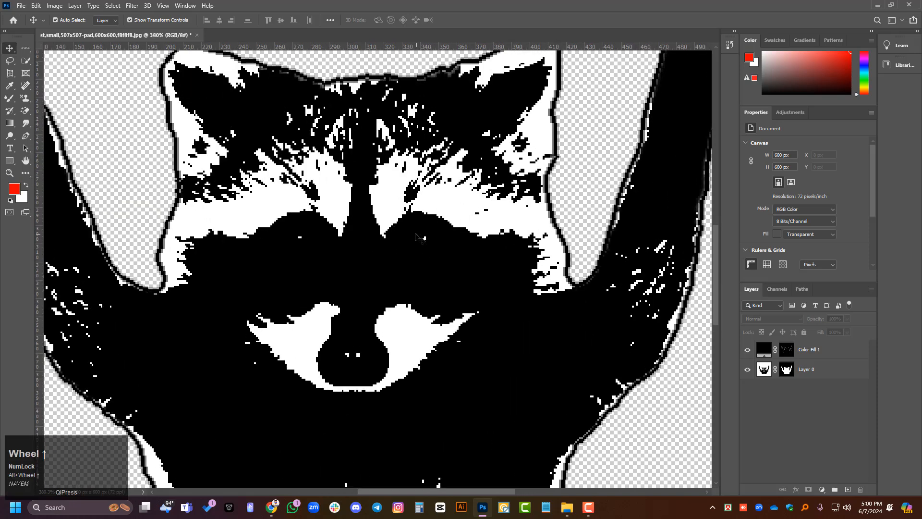
pyautogui.rightClick(9, 160)
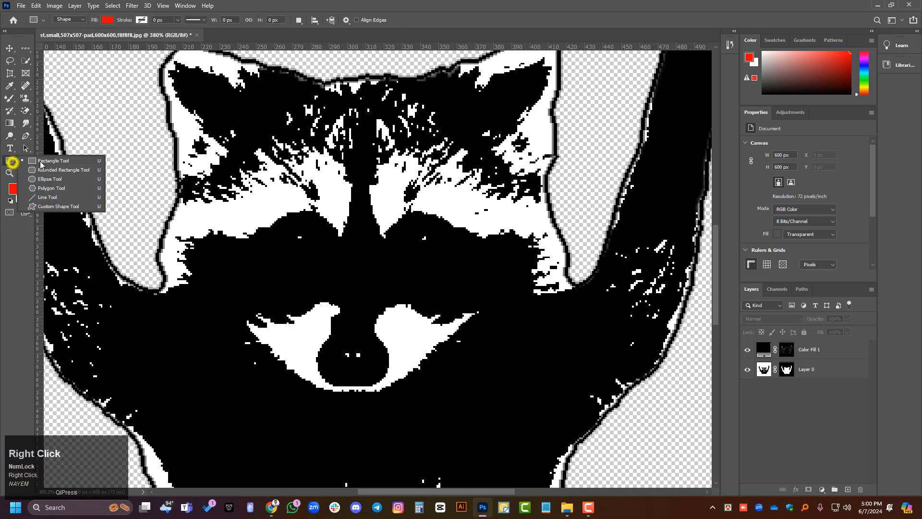
pyautogui.rightClick(10, 160)
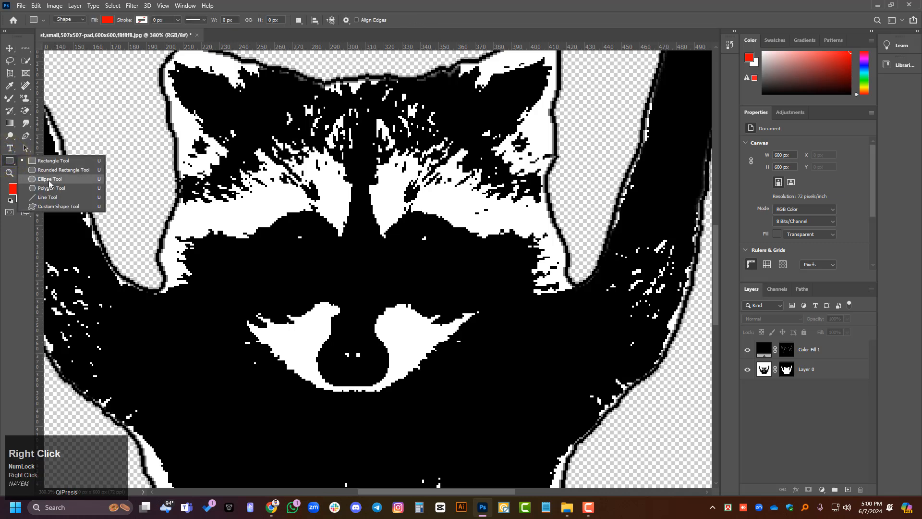
pyautogui.click(48, 180)
pyautogui.moveTo(415, 233); pyautogui.dragTo(444, 259)
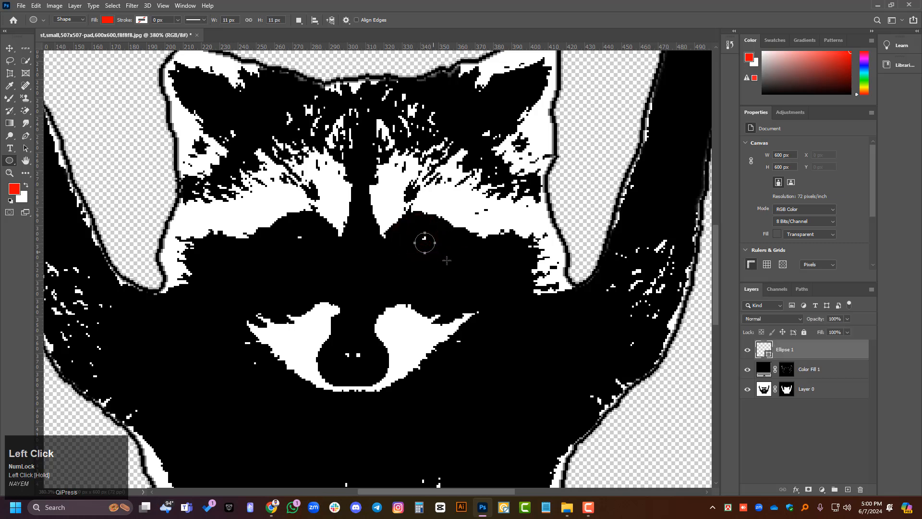
# - Change the eye circle's fill color to white (ffffff)
pyautogui.doubleClick(769, 358)
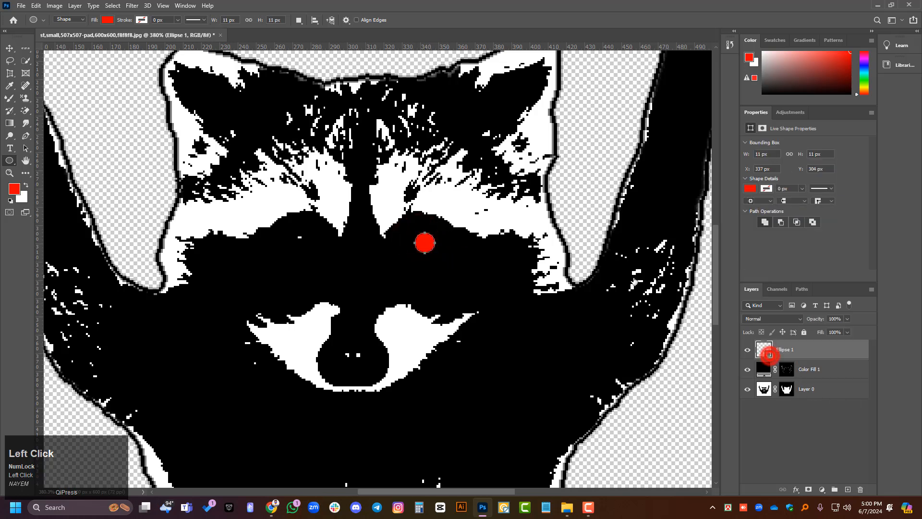
pyautogui.moveTo(538, 221); pyautogui.dragTo(466, 77)
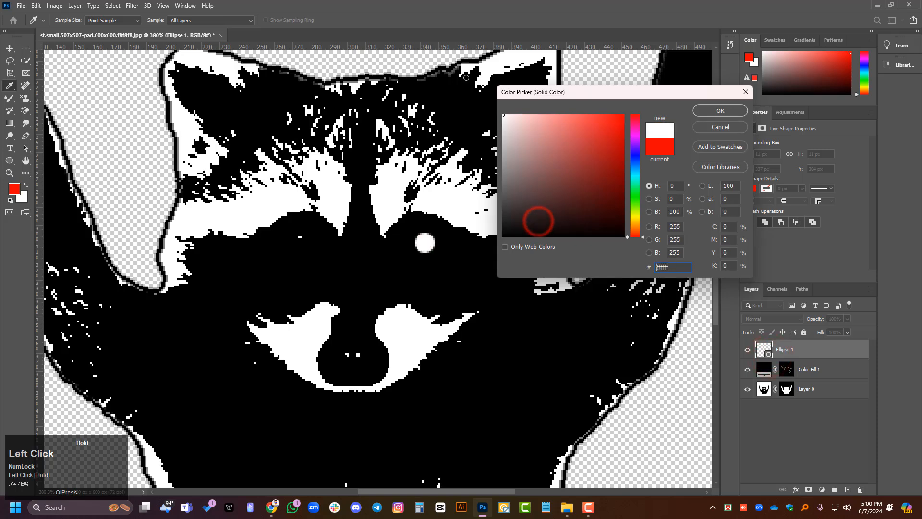
pyautogui.click(703, 111)
# - Flatten the white circle into an oval about 11.4 by 9 px and reposition it within the eye area
pyautogui.press('v')
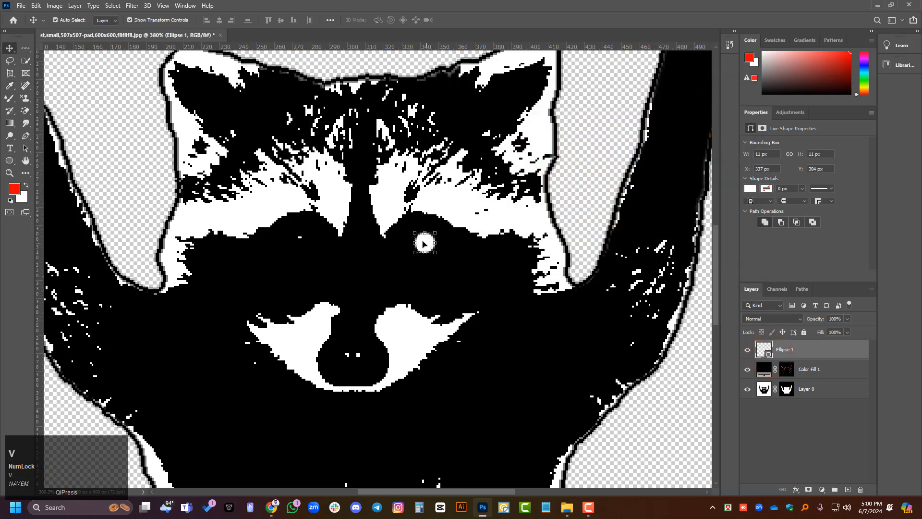
pyautogui.moveTo(425, 235)
pyautogui.mouseDown()
pyautogui.moveTo(424, 224)
pyautogui.moveTo(426, 233)
pyautogui.mouseUp()
pyautogui.moveTo(443, 262); pyautogui.dragTo(418, 240)
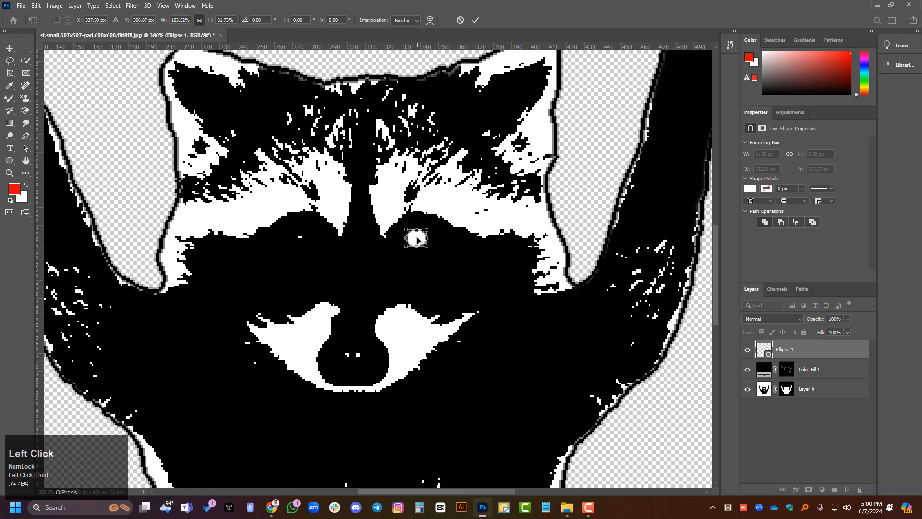
# - Try to duplicate the white eye oval while it is still being transformed, and undo its move toward the other eye
pyautogui.hotkey('ctrl', 'j')
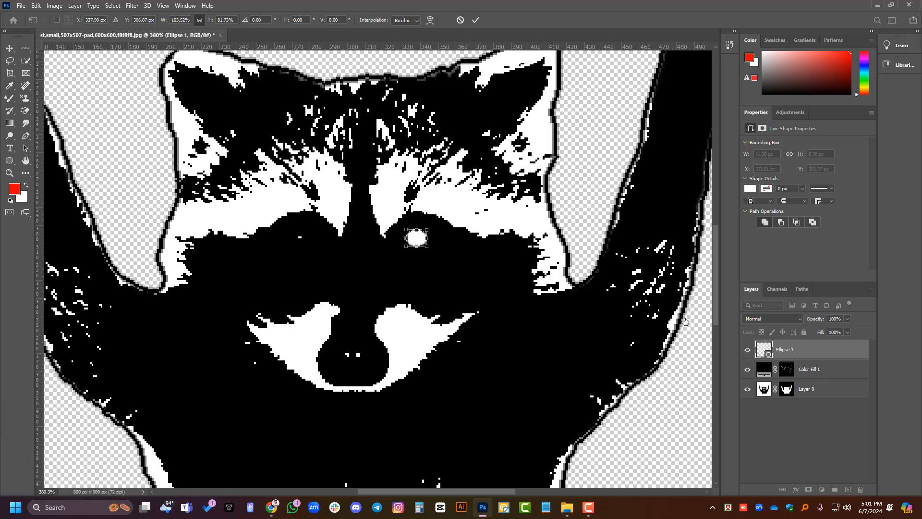
pyautogui.moveTo(415, 242); pyautogui.dragTo(366, 238)
pyautogui.hotkey('ctrl', 'z')
pyautogui.hotkey('ctrl', 'z')
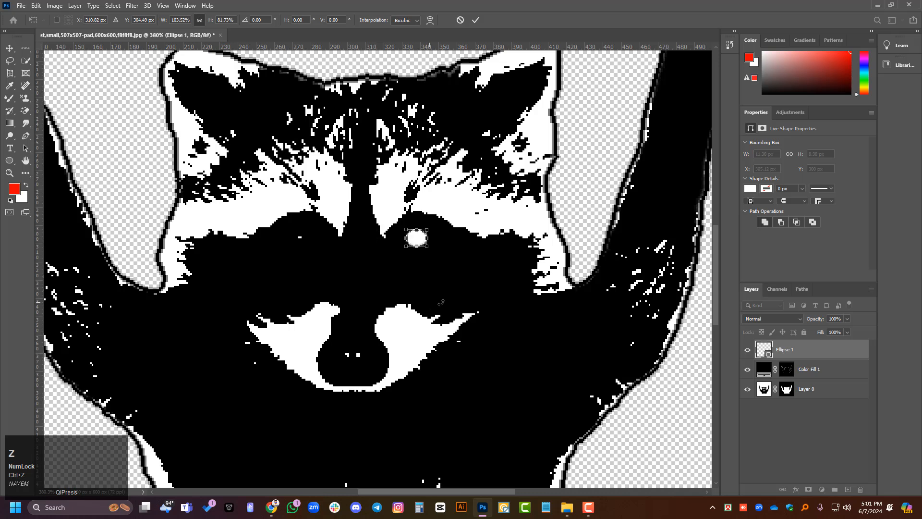
# - Apply the oval's transform, duplicate its layer, and place the copy level over the raccoon's other eye
pyautogui.click(820, 354)
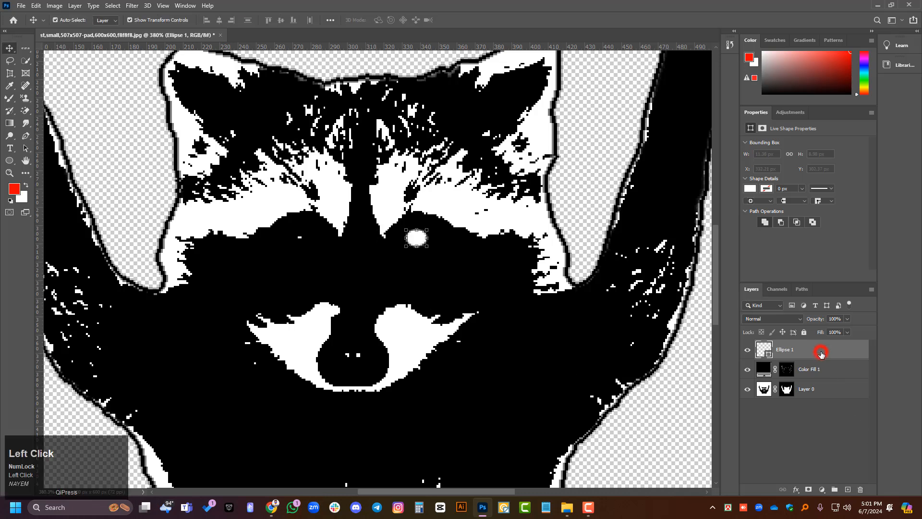
pyautogui.hotkey('ctrl', 'j')
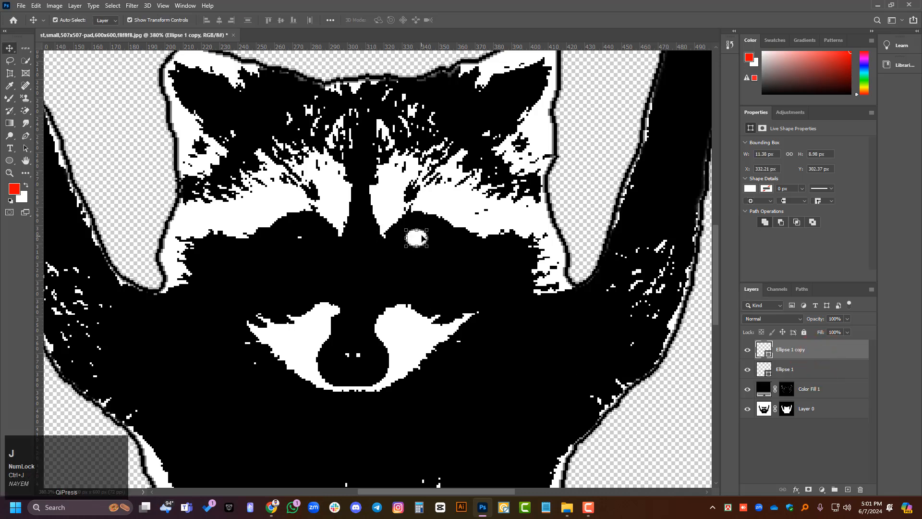
pyautogui.moveTo(422, 237); pyautogui.dragTo(299, 239)
pyautogui.scroll(-5, 299, 239)
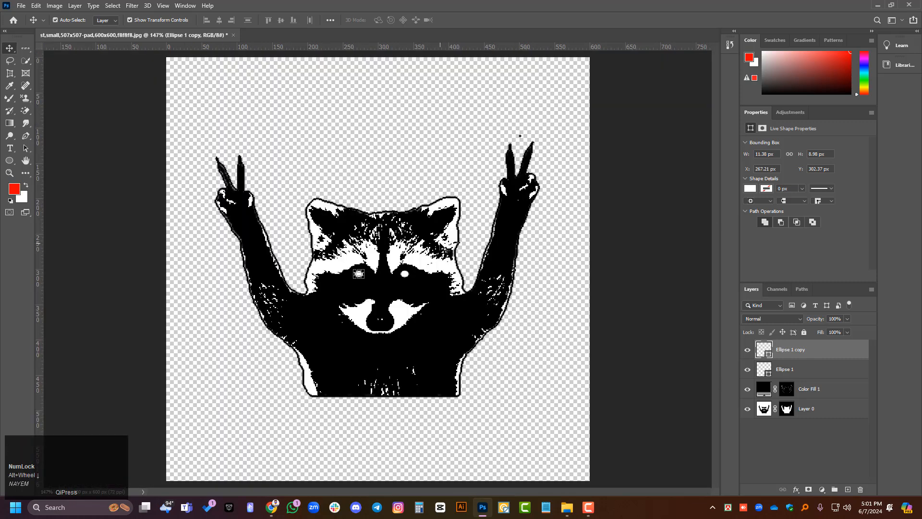
pyautogui.click(631, 256)
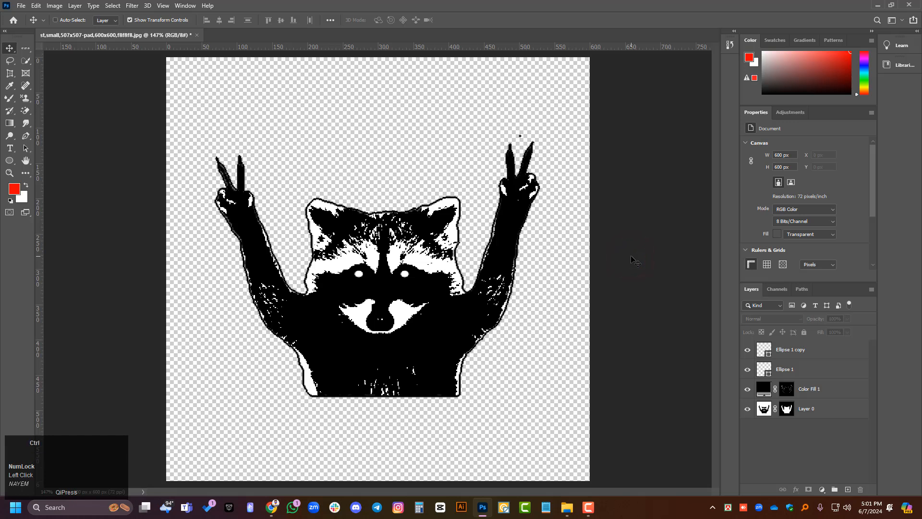
# - Open the original raccoon photo from the Downloads folder to compare it with the graphic, close it, and return to Photoshop
pyautogui.scroll(1, 631, 257)
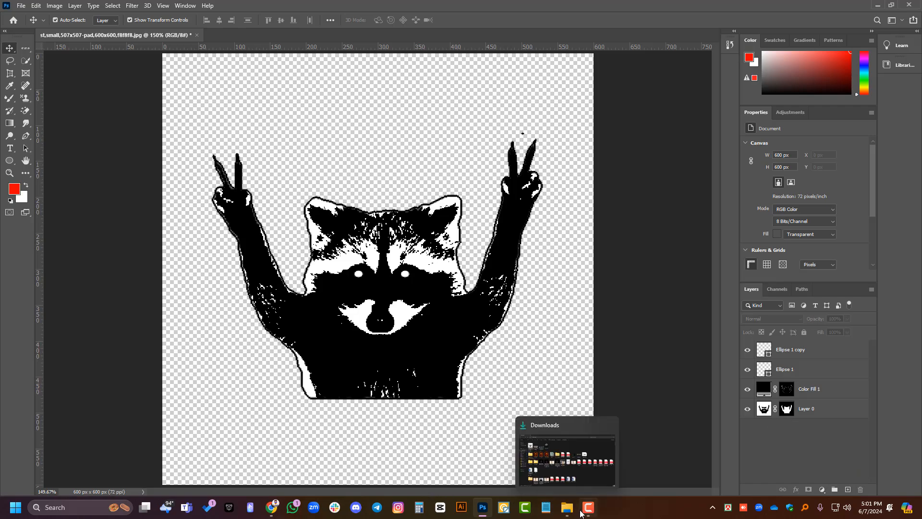
pyautogui.click(567, 451)
pyautogui.doubleClick(119, 112)
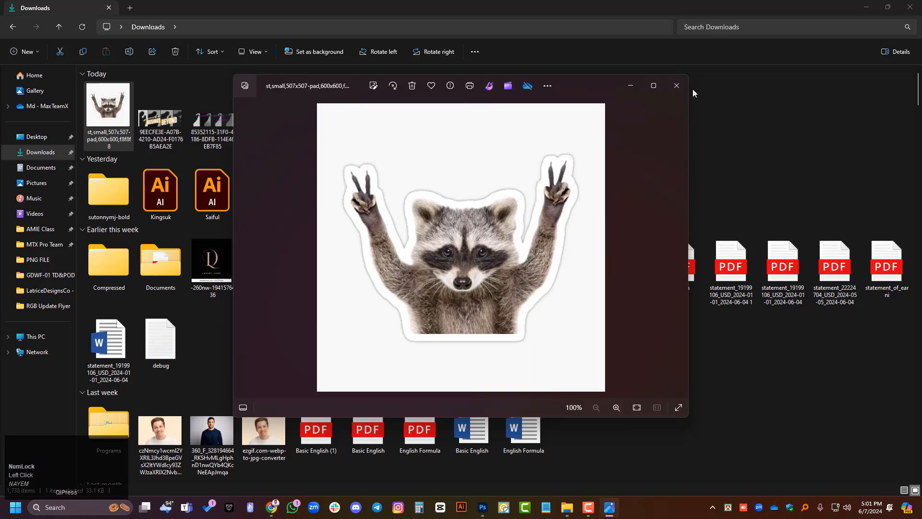
pyautogui.click(654, 85)
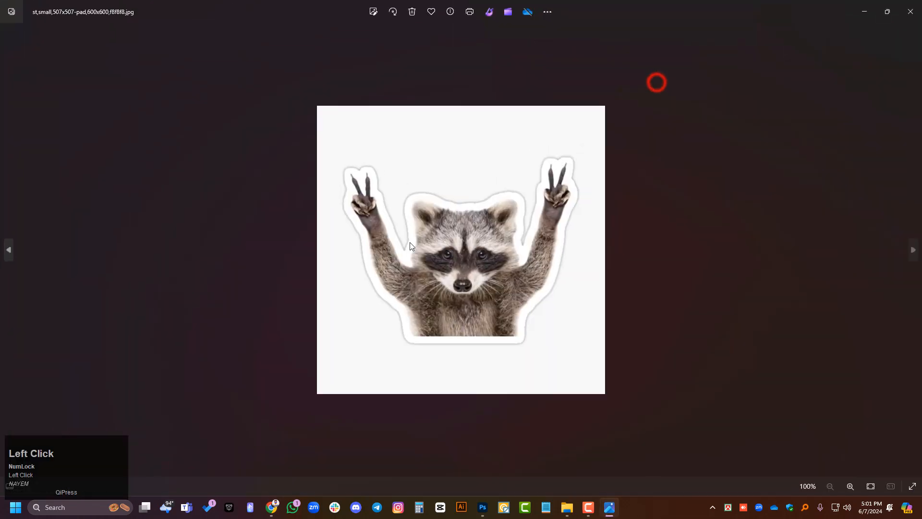
pyautogui.click(910, 11)
pyautogui.click(482, 508)
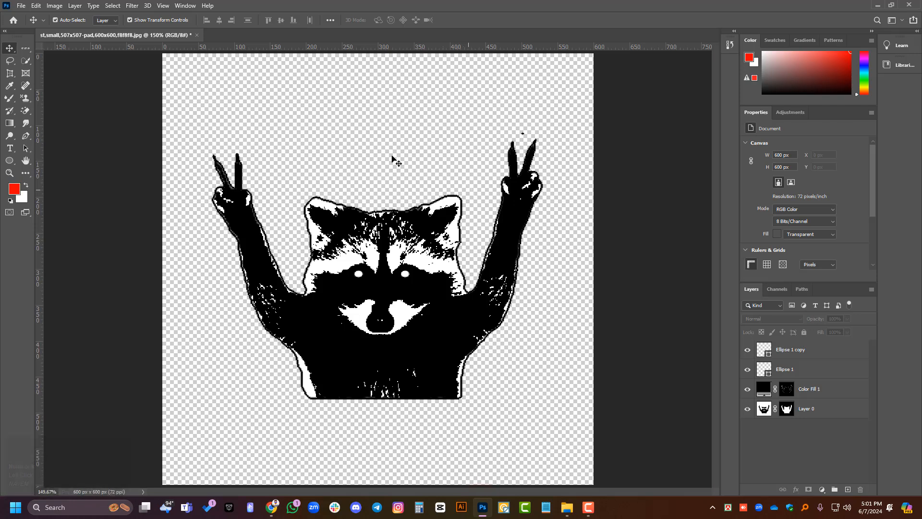
pyautogui.click(56, 7)
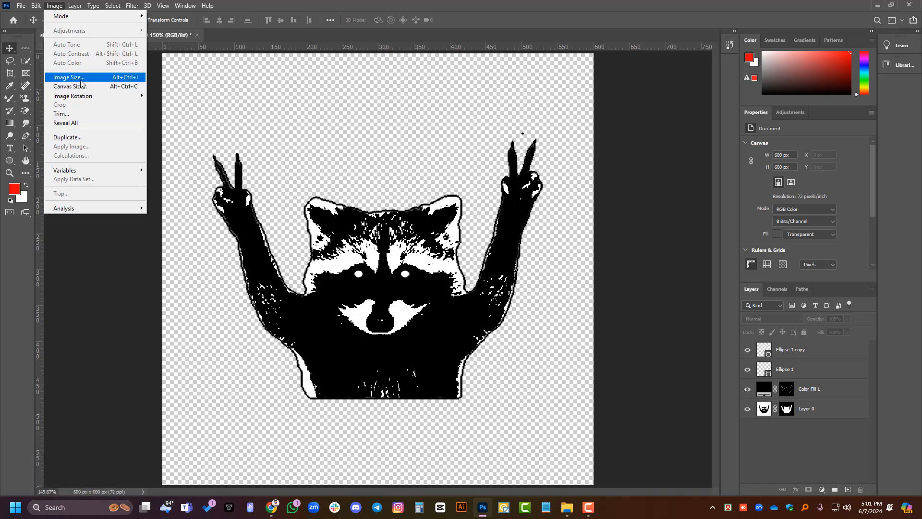
pyautogui.moveTo(74, 9)
pyautogui.click(811, 455)
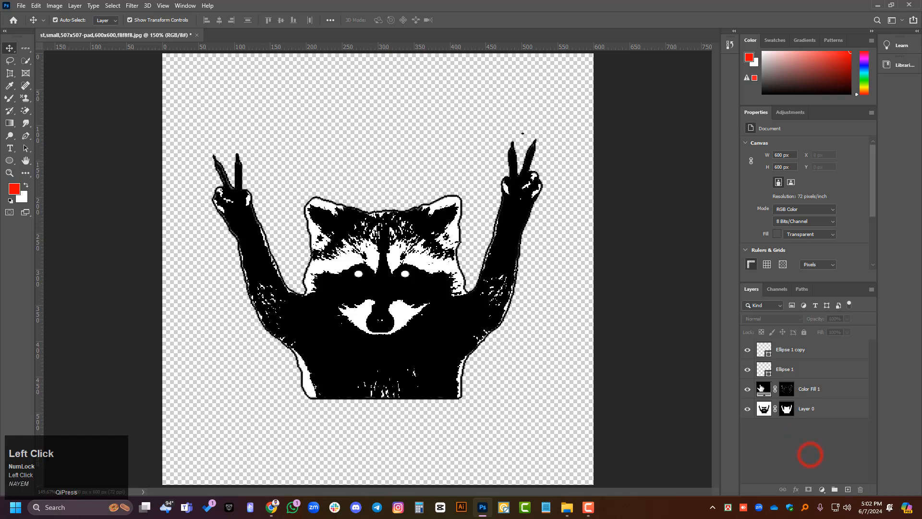
pyautogui.hotkey('ctrl', 'd')
# - Try to erase the stray black speck above the raised fingers from Layer 0, using the Eraser Tool with a much smaller brush
pyautogui.scroll(3, 529, 137)
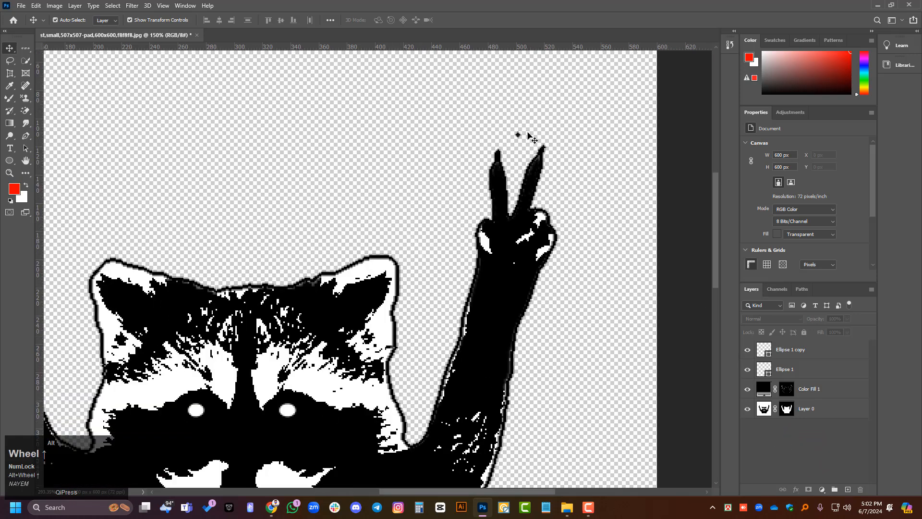
pyautogui.scroll(3, 530, 137)
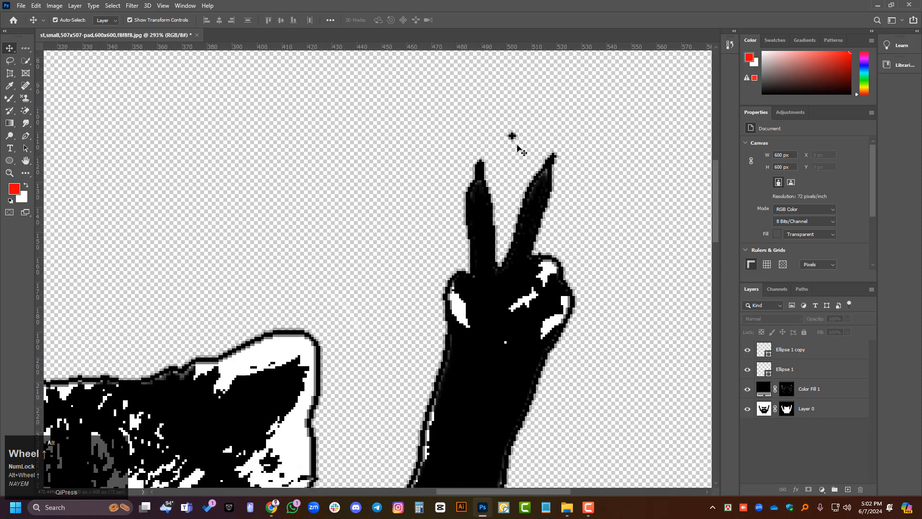
pyautogui.hscroll(-3, 505, 145)
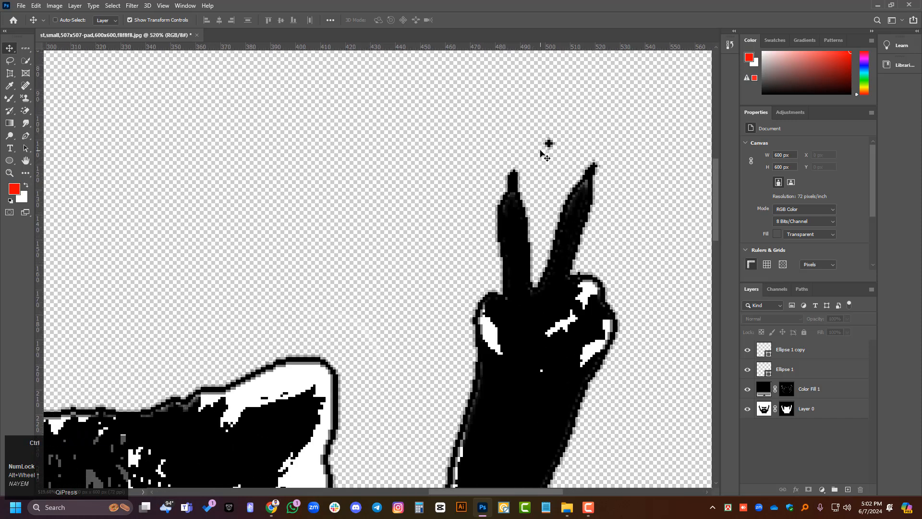
pyautogui.hotkey('ctrl', '0')
pyautogui.keyDown('alt'); pyautogui.scroll(4, 542, 147); pyautogui.keyUp('alt')
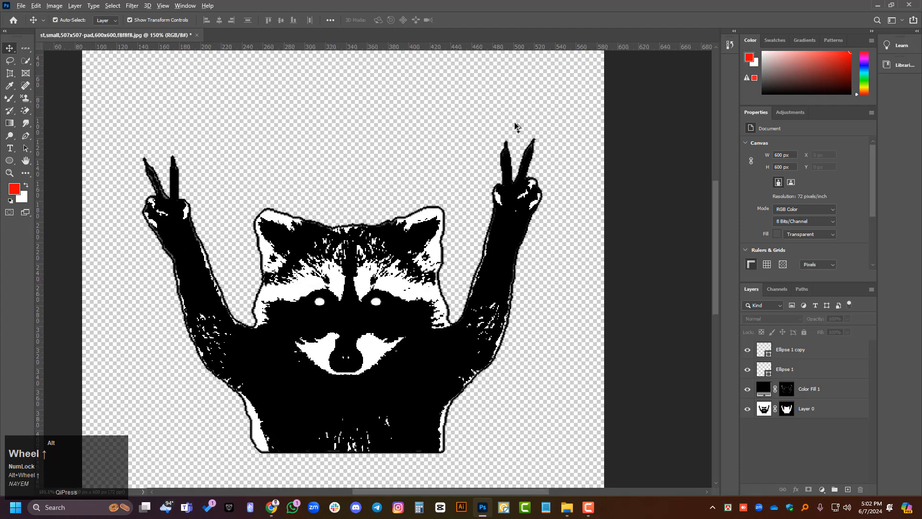
pyautogui.keyDown('alt'); pyautogui.scroll(4, 579, 130); pyautogui.keyUp('alt')
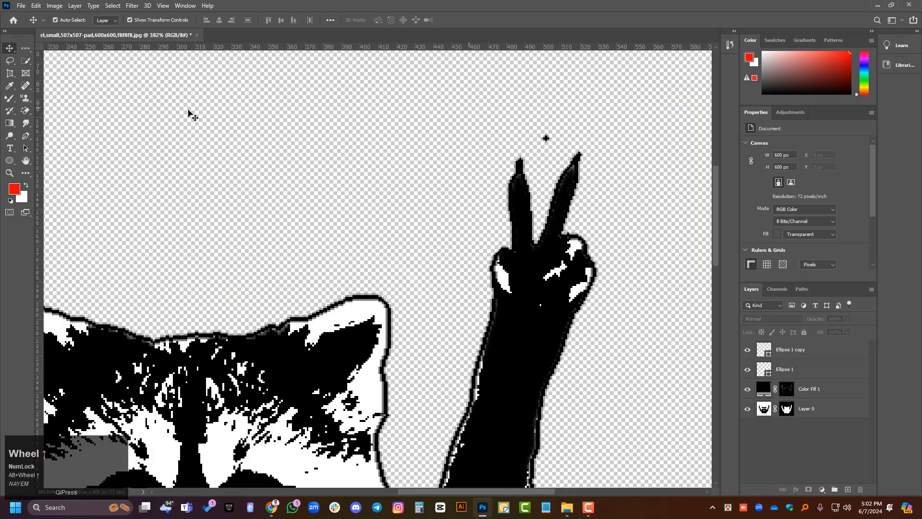
pyautogui.rightClick(26, 111)
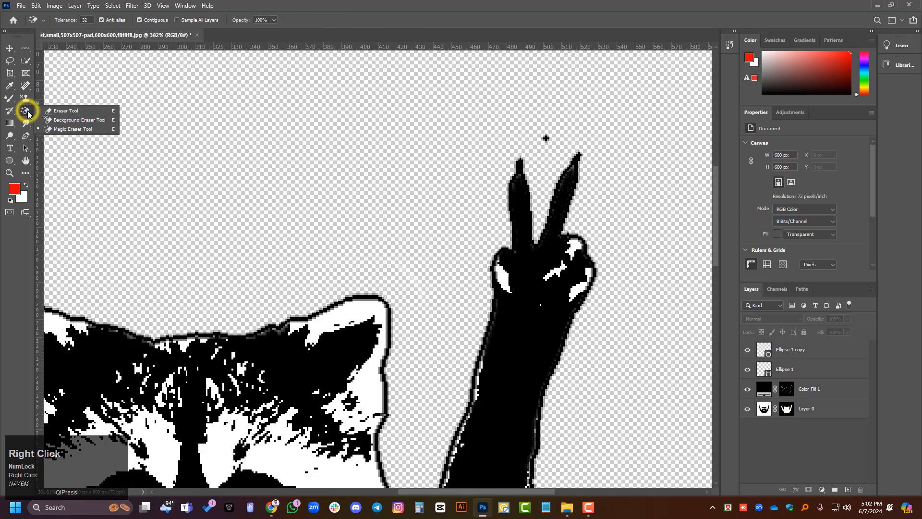
pyautogui.click(74, 112)
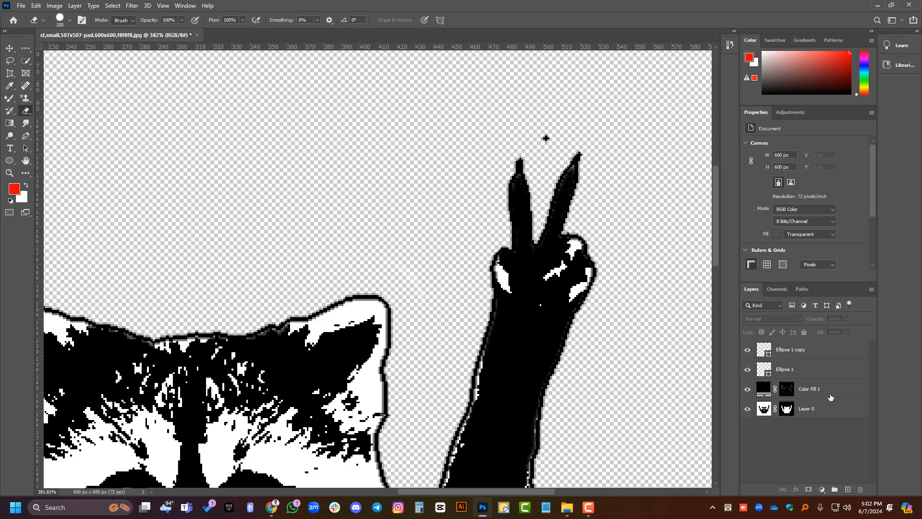
pyautogui.click(825, 410)
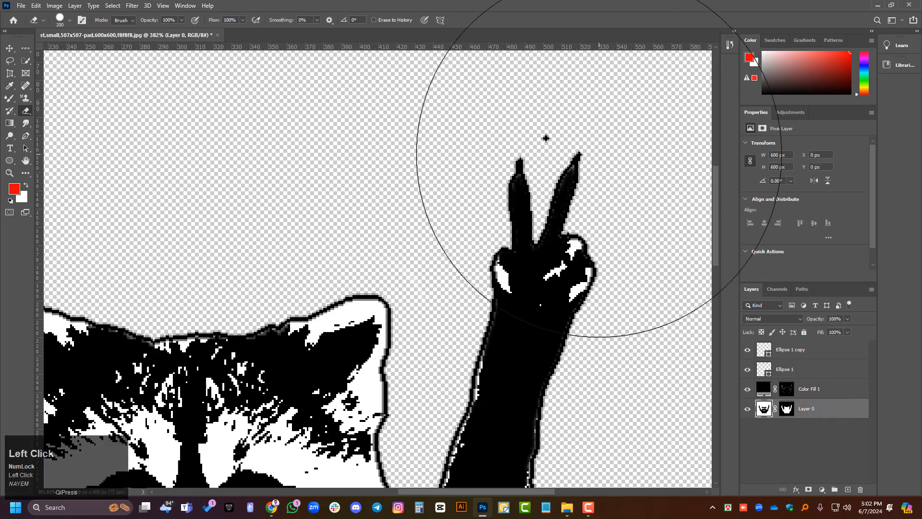
pyautogui.press('[')
pyautogui.press('[')
pyautogui.press('[')
pyautogui.press('[')
pyautogui.press('[')
pyautogui.press('[')
pyautogui.press('[')
pyautogui.press('[')
pyautogui.press('[')
pyautogui.press('[')
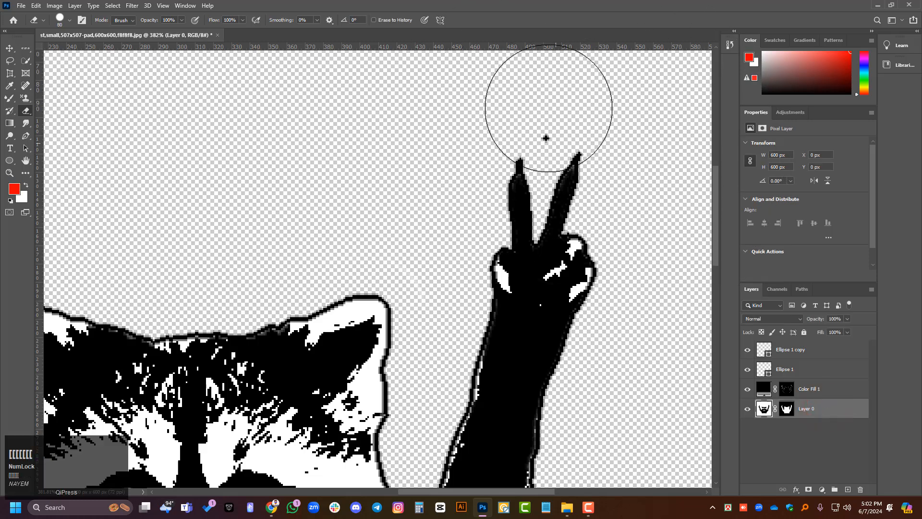
pyautogui.press('[')
pyautogui.press('[')
pyautogui.press('[')
pyautogui.press('[')
pyautogui.press('[')
pyautogui.press('[')
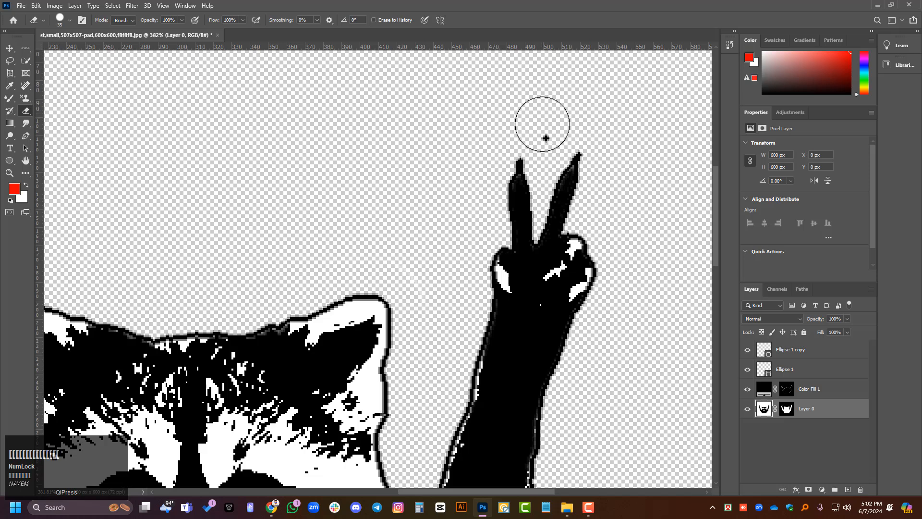
pyautogui.click(546, 138)
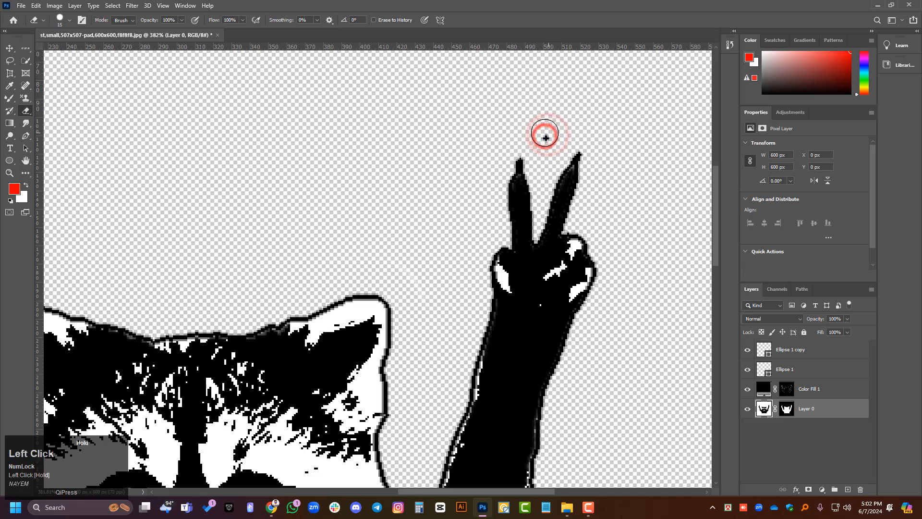
# - Try to use the Eraser Tool for the stray speck on the Color Fill 1 layer, checking both ellipse layers as well
pyautogui.click(819, 389)
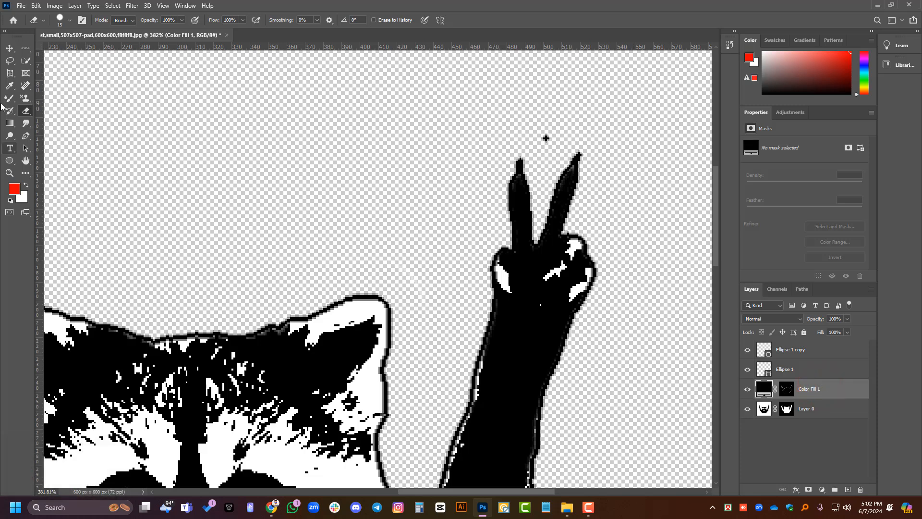
pyautogui.rightClick(26, 111)
pyautogui.click(57, 113)
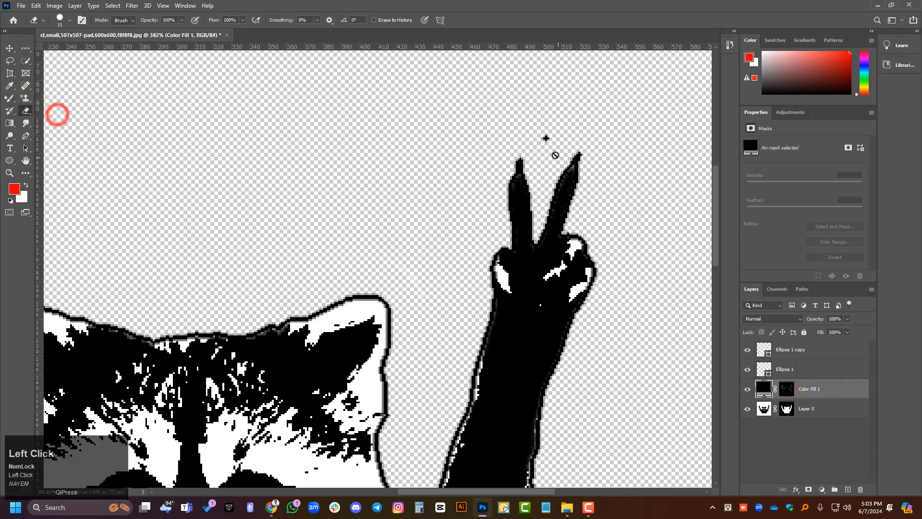
pyautogui.click(798, 369)
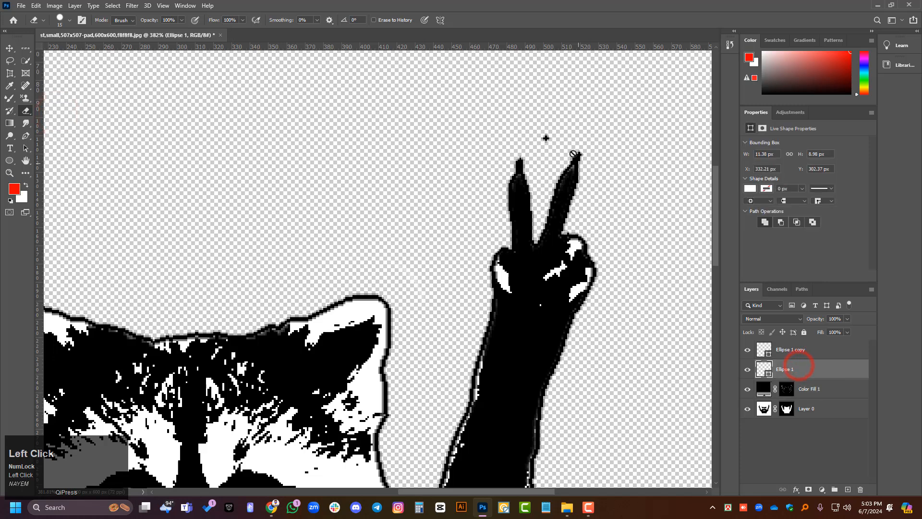
pyautogui.click(809, 350)
pyautogui.click(822, 387)
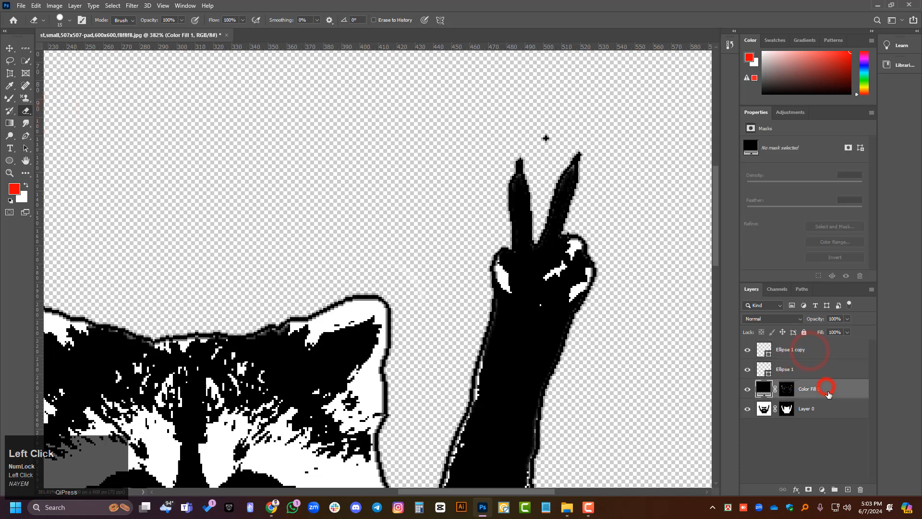
# - Retry erasing the stray speck on Layer 0, and switch back to the Move Tool
pyautogui.click(836, 412)
pyautogui.click(546, 138)
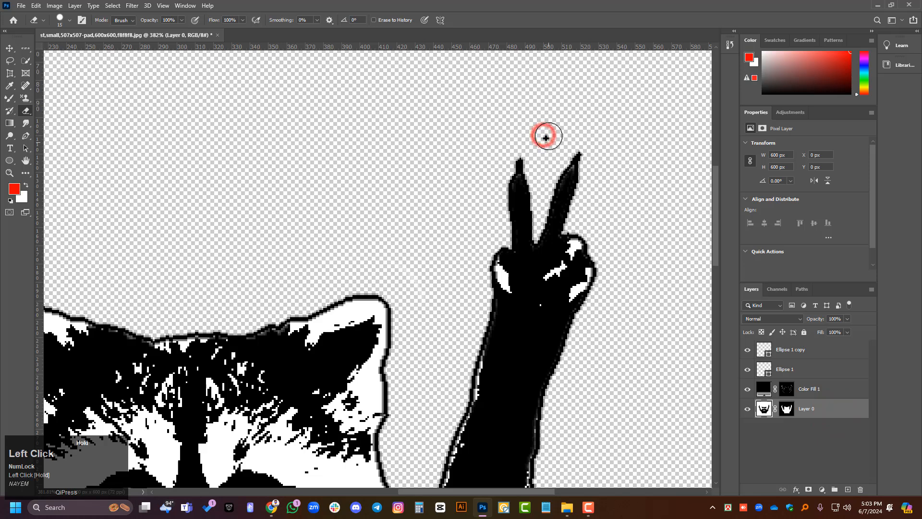
pyautogui.click(546, 138)
pyautogui.click(10, 48)
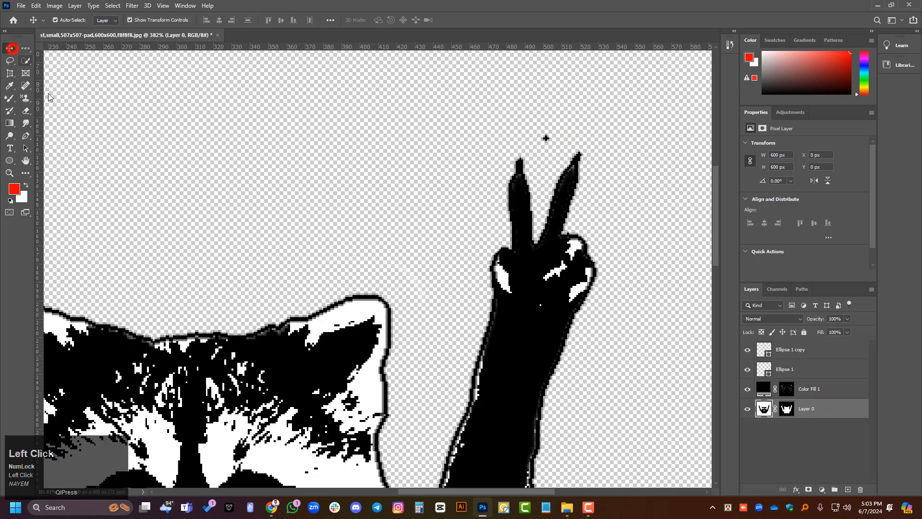
# - Draw a freehand Lasso selection of about 17 by 14 px around the stray speck above the fingers
pyautogui.scroll(-1, 324, 204)
pyautogui.scroll(-1, 324, 205)
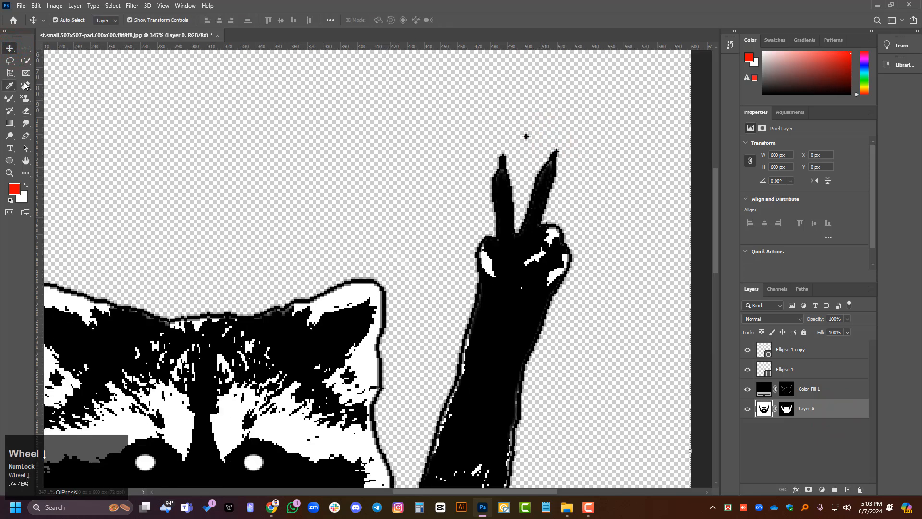
pyautogui.scroll(-1, 387, 274)
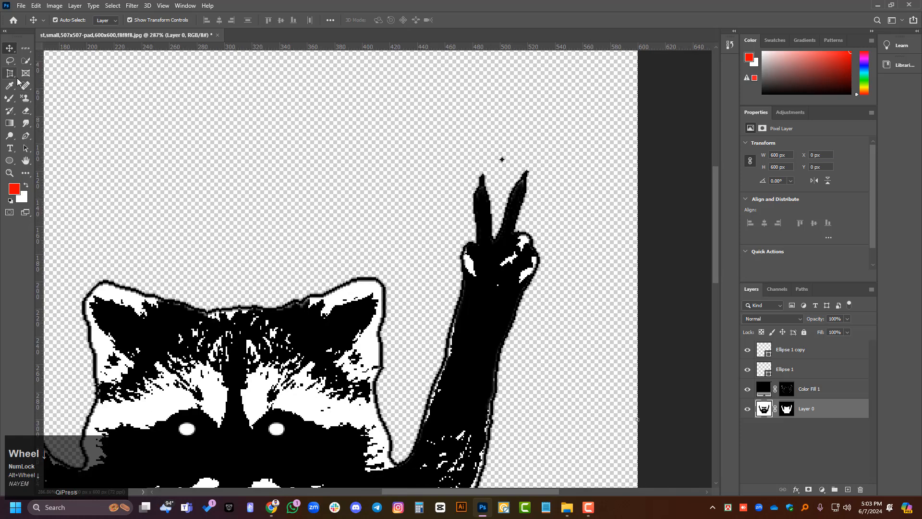
pyautogui.rightClick(9, 61)
pyautogui.click(39, 62)
pyautogui.rightClick(8, 59)
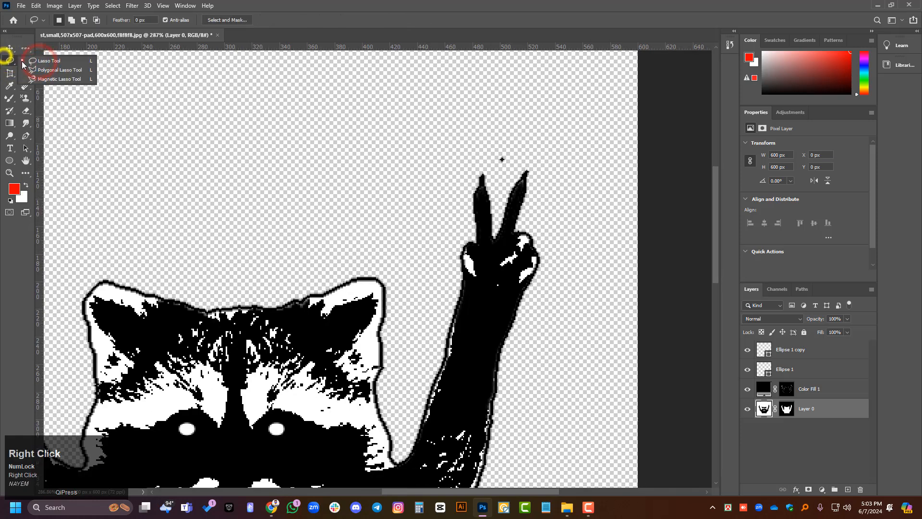
pyautogui.click(33, 61)
pyautogui.scroll(2, 510, 159)
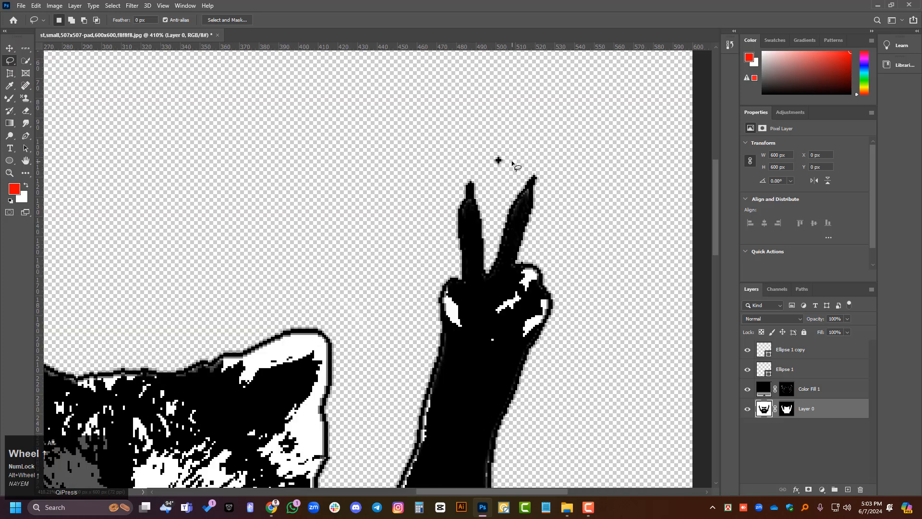
pyautogui.moveTo(511, 158)
pyautogui.mouseDown()
pyautogui.moveTo(482, 159)
pyautogui.moveTo(491, 144)
pyautogui.moveTo(510, 163)
pyautogui.mouseUp()
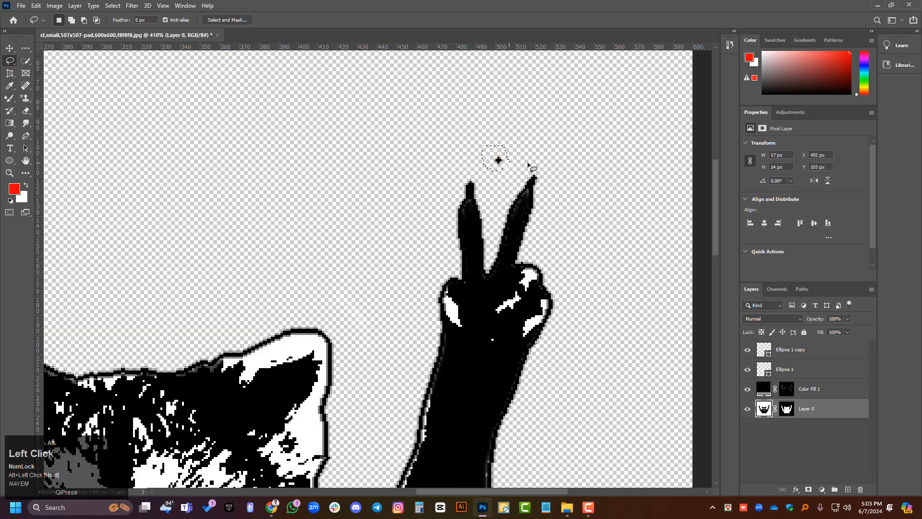
# - Try to delete the lassoed speck from Layer 0 and from the Color Fill 1 layer
pyautogui.click(6, 48)
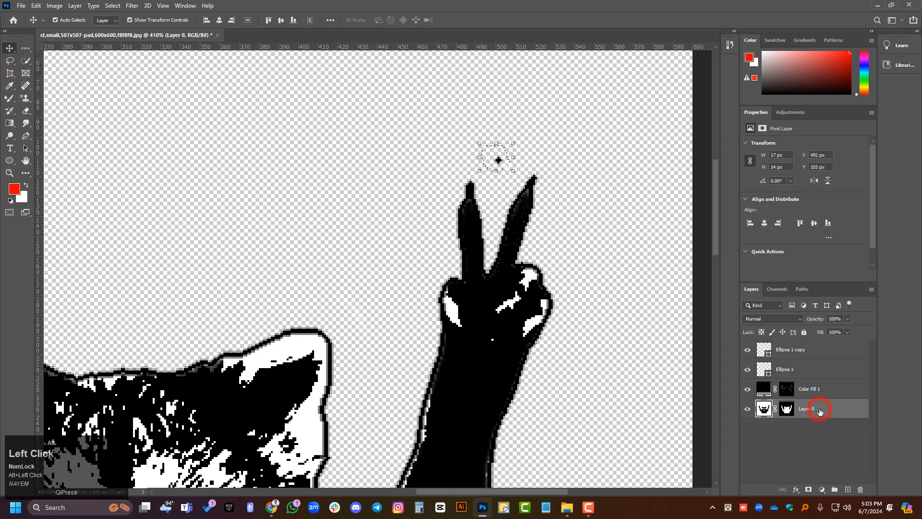
pyautogui.press('Delete')
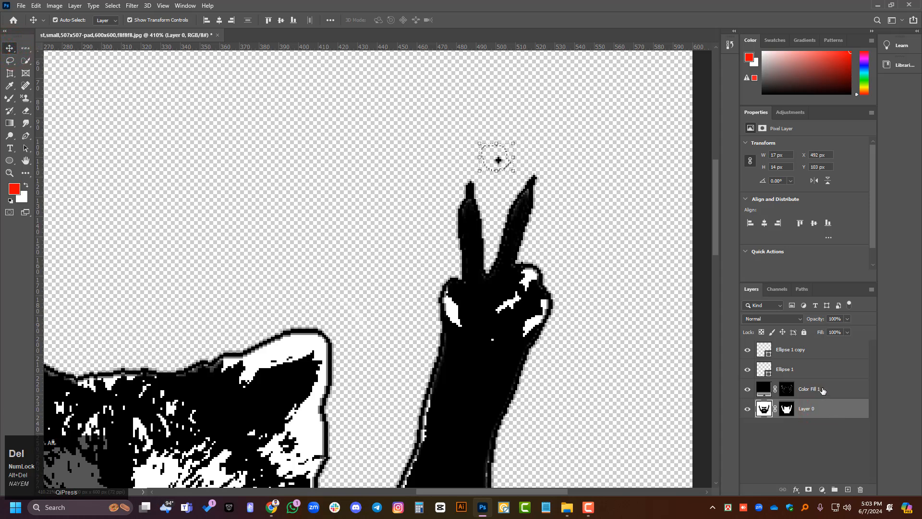
pyautogui.click(821, 389)
pyautogui.press('Delete')
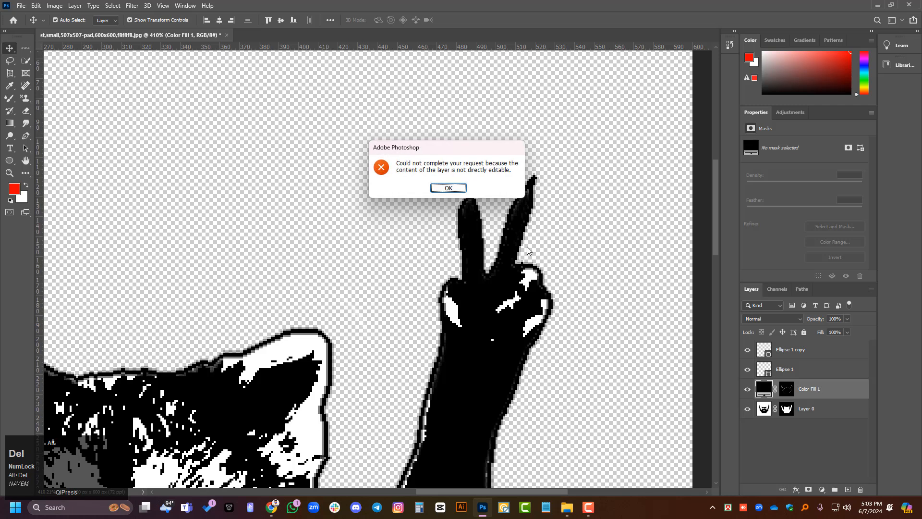
pyautogui.click(449, 188)
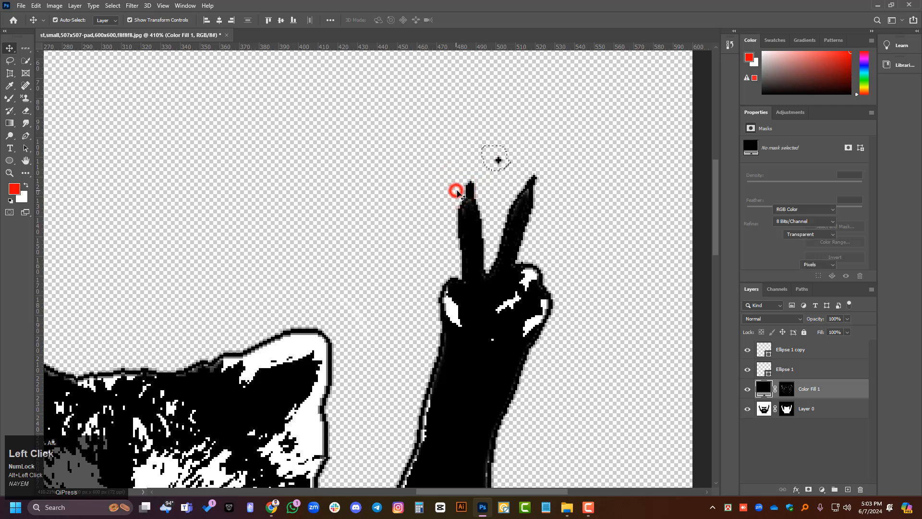
# - Clear the lasso selection and convert the Color Fill 1 layer to a smart object
pyautogui.click(828, 423)
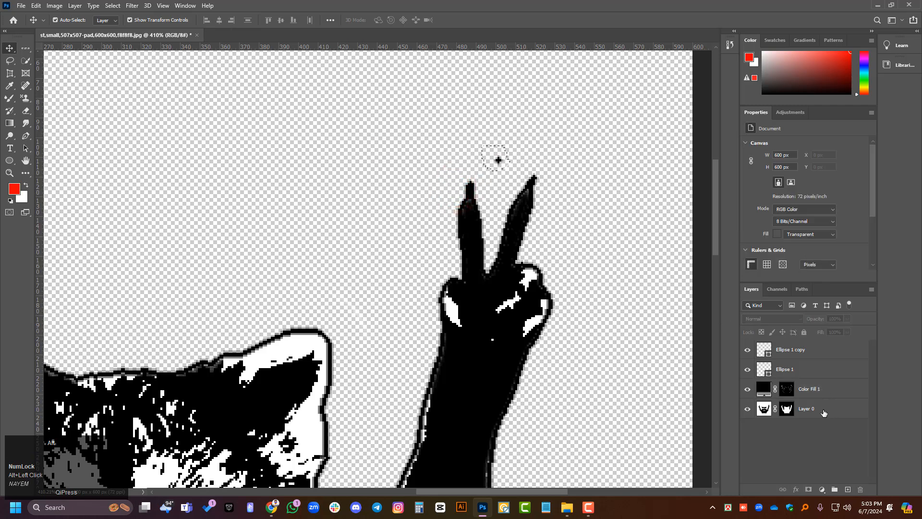
pyautogui.press('Escape')
pyautogui.click(822, 437)
pyautogui.click(829, 397)
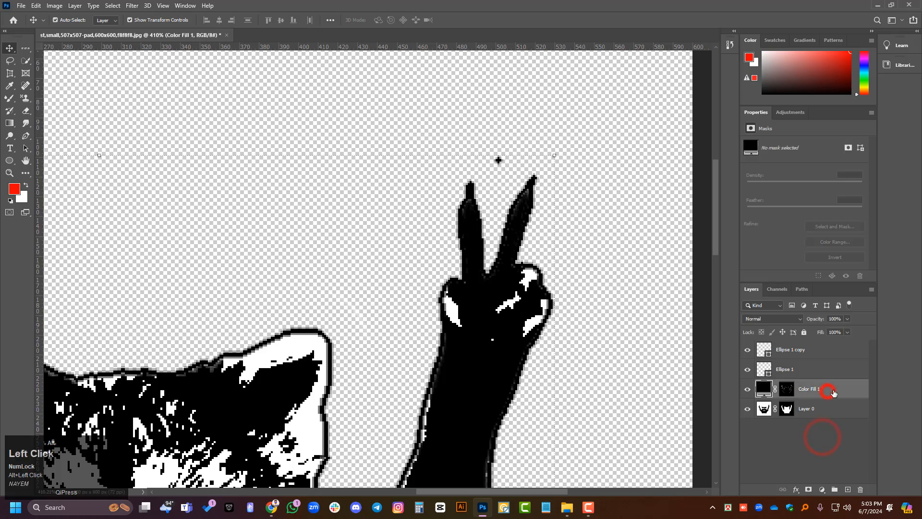
pyautogui.rightClick(827, 390)
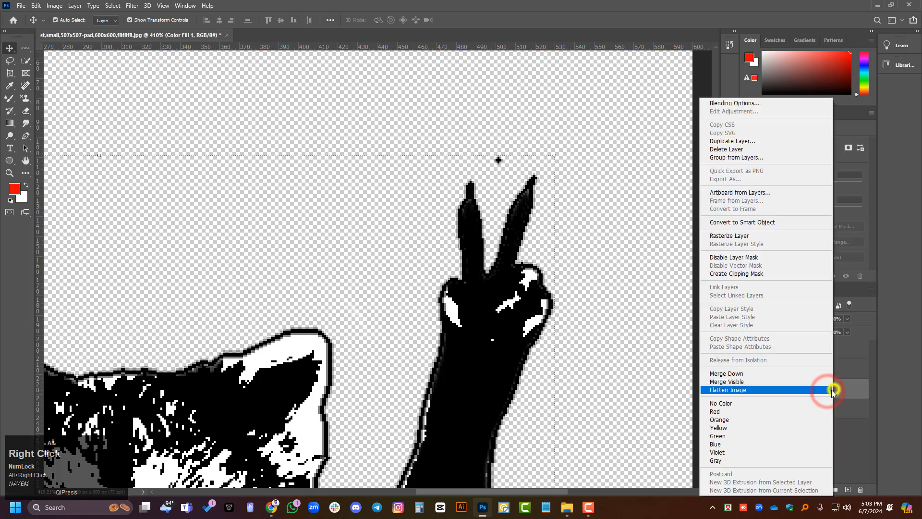
pyautogui.click(740, 222)
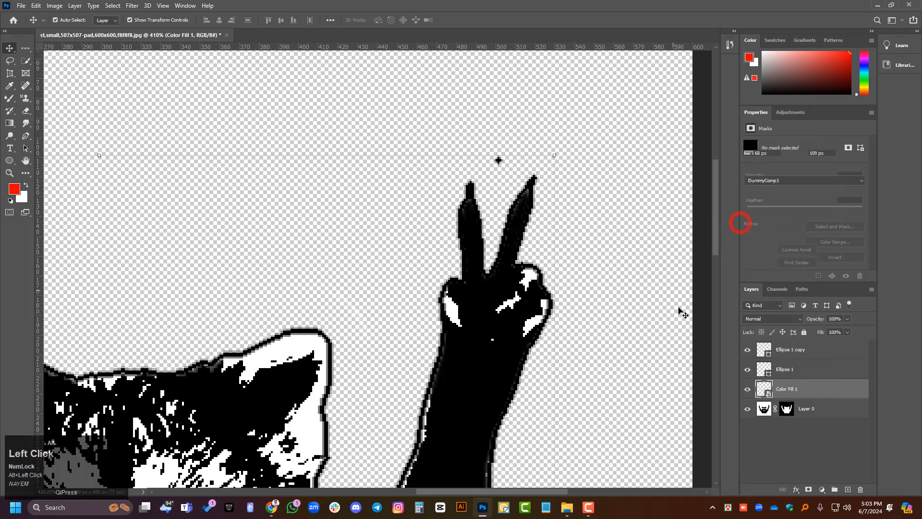
# - Draw a freehand Lasso selection of about 9 by 9 px around the stray speck above the fingers
pyautogui.click(822, 442)
pyautogui.click(10, 60)
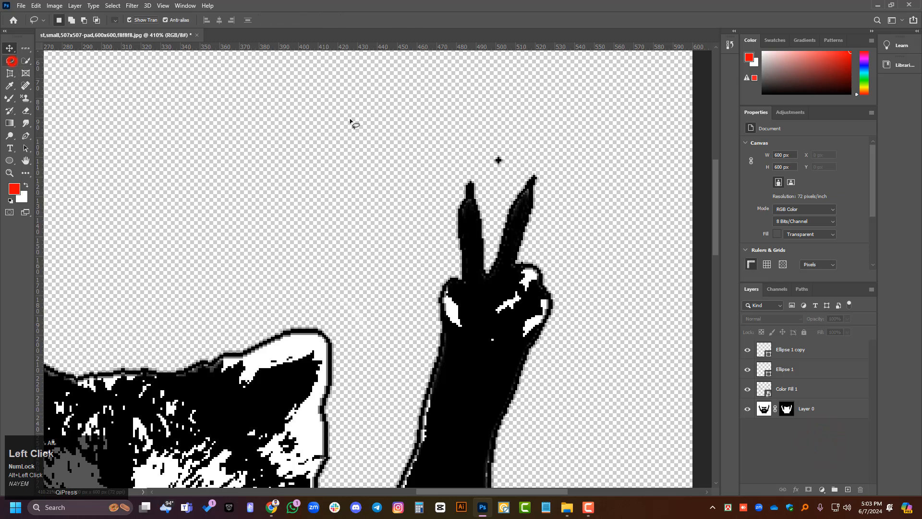
pyautogui.click(489, 158)
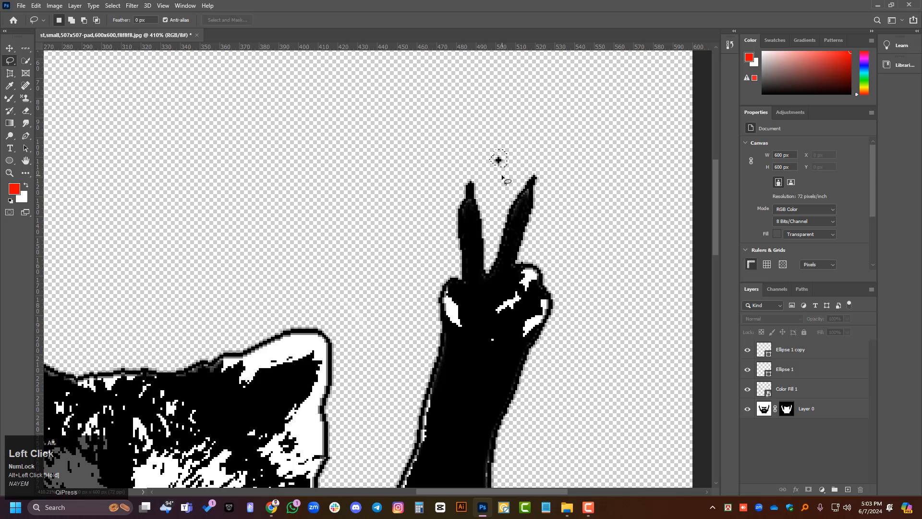
# - Try to delete the lassoed speck from the Color Fill 1 smart object
pyautogui.click(840, 389)
pyautogui.press('Delete')
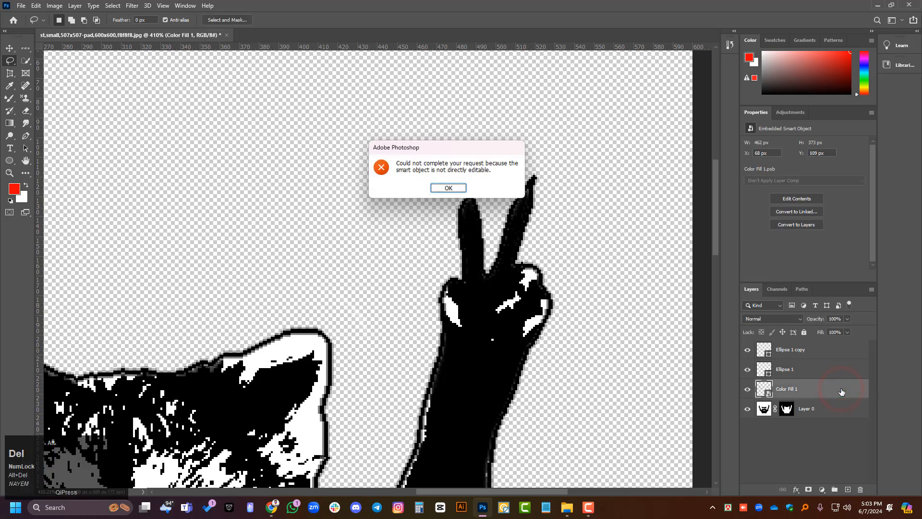
pyautogui.click(442, 186)
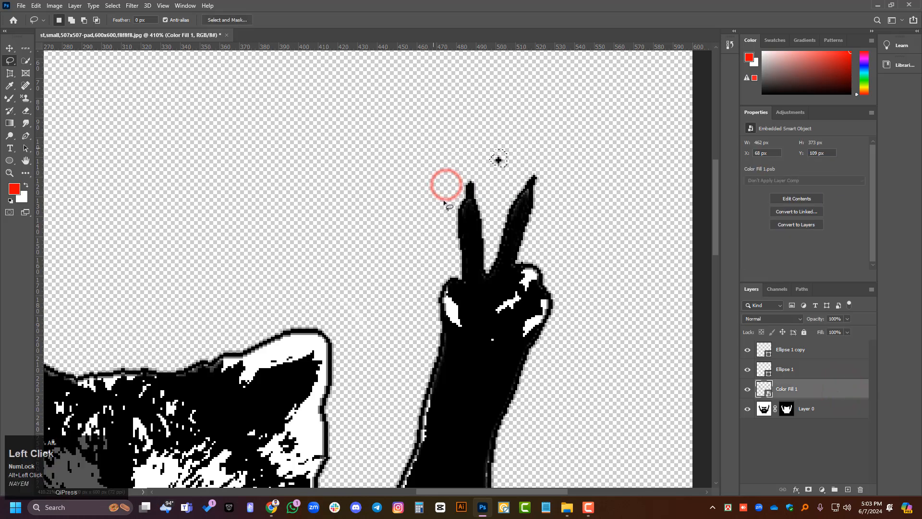
# - Switch to the standard Eraser Tool and try it on the speck with the Ellipse 1 layer active
pyautogui.rightClick(25, 110)
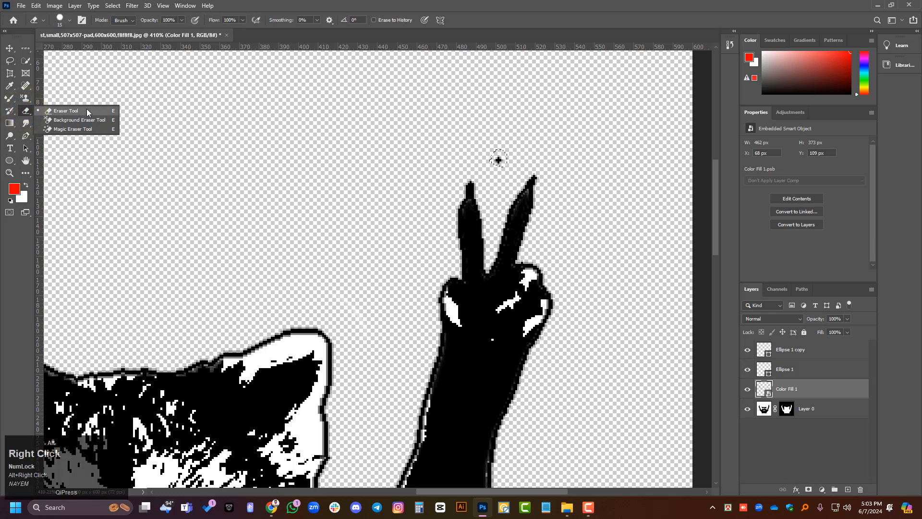
pyautogui.click(87, 111)
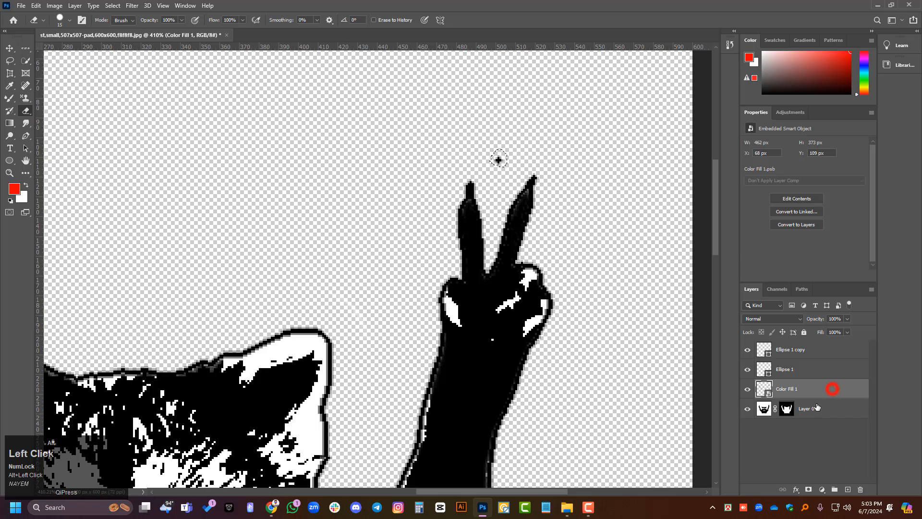
pyautogui.click(816, 374)
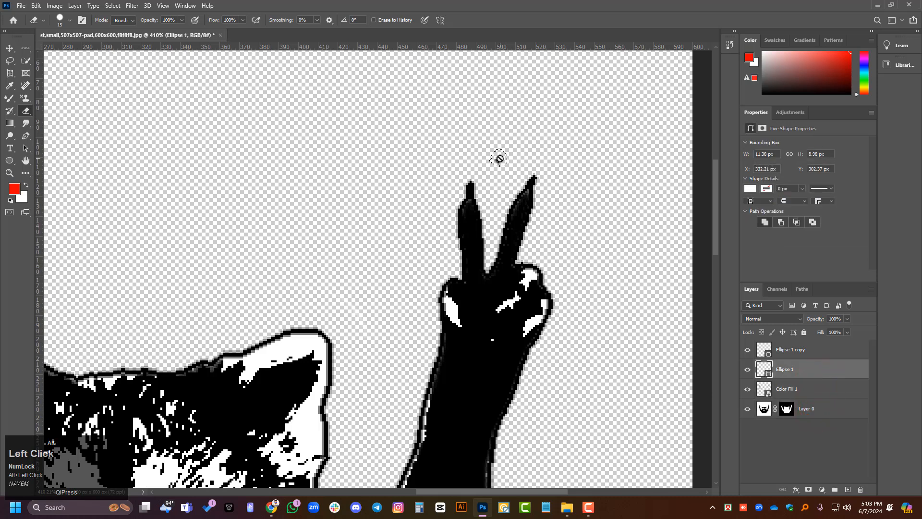
pyautogui.press('Escape')
# - Rasterize the Color Fill 1 smart object into a pixel layer
pyautogui.click(815, 392)
pyautogui.rightClick(810, 389)
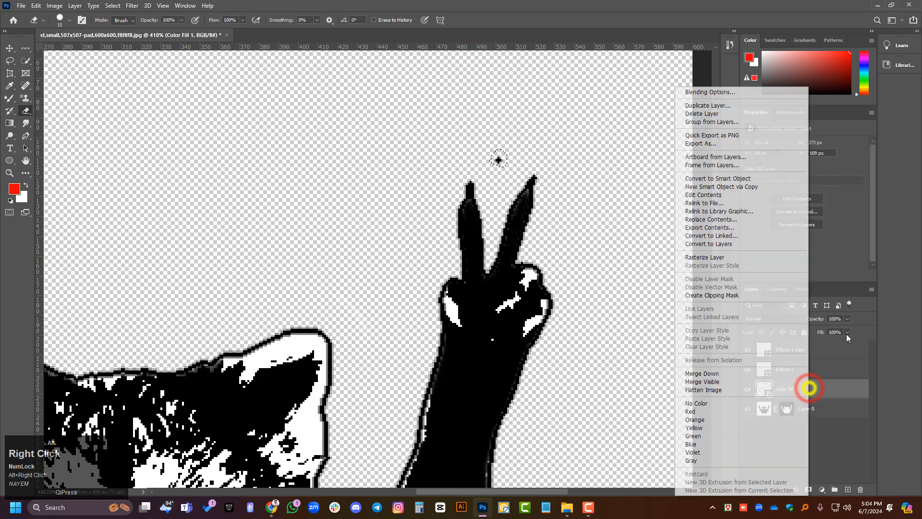
pyautogui.click(719, 259)
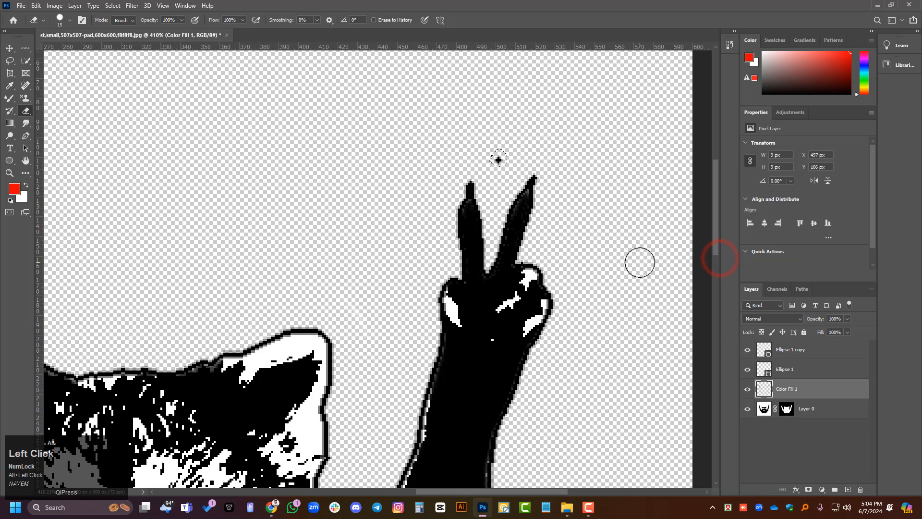
# - Erase the speck inside the lasso selection on Color Fill 1, and return to the Move Tool with nothing selected
pyautogui.keyDown('alt'); pyautogui.click(499, 159); pyautogui.keyUp('alt')
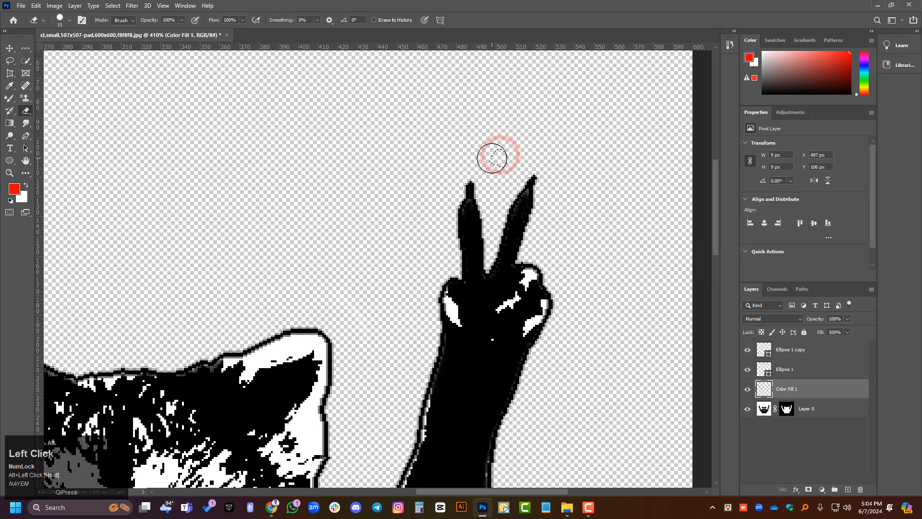
pyautogui.press('Escape')
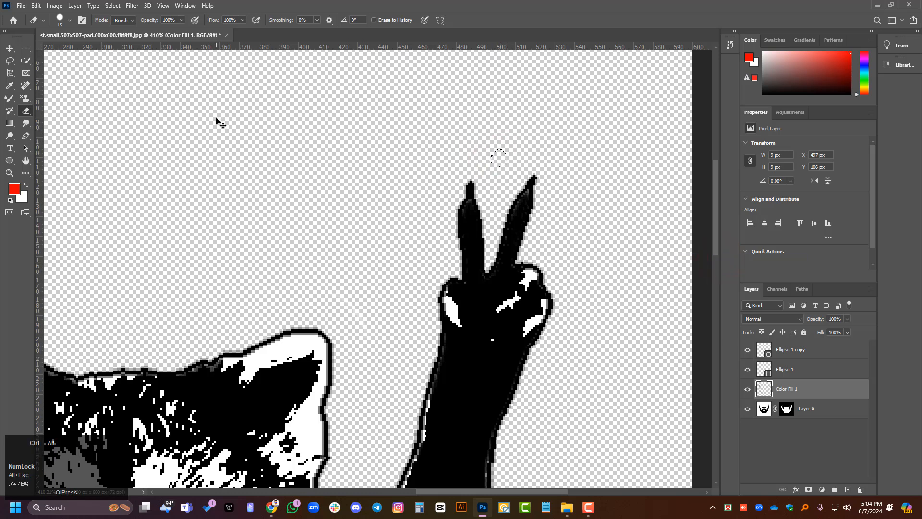
pyautogui.press('v')
pyautogui.click(820, 458)
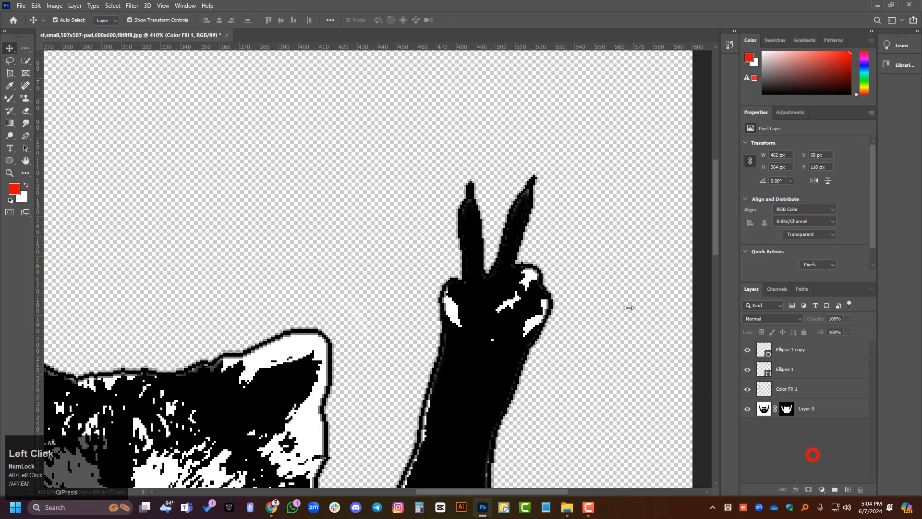
# - Save the raccoon artwork in the Downloads folder as a Photoshop file named Raccoon
pyautogui.scroll(-1, 547, 233)
pyautogui.scroll(-5, 546, 233)
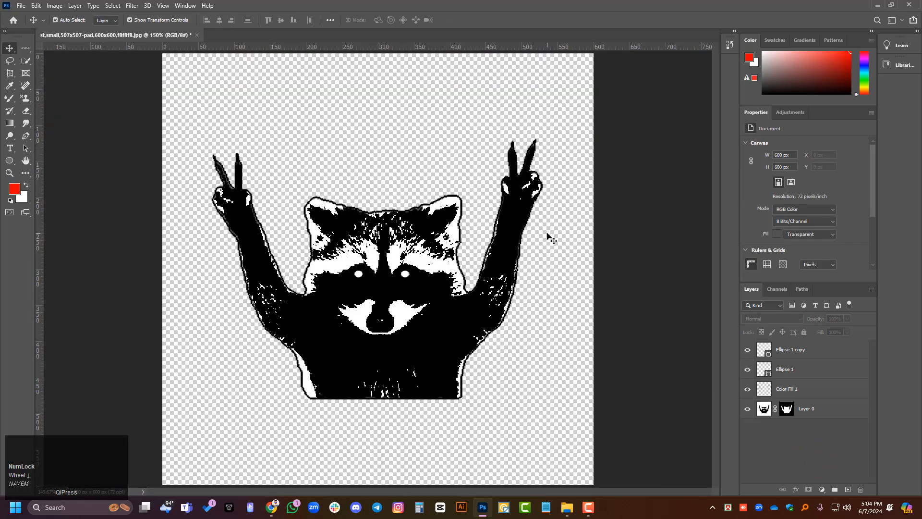
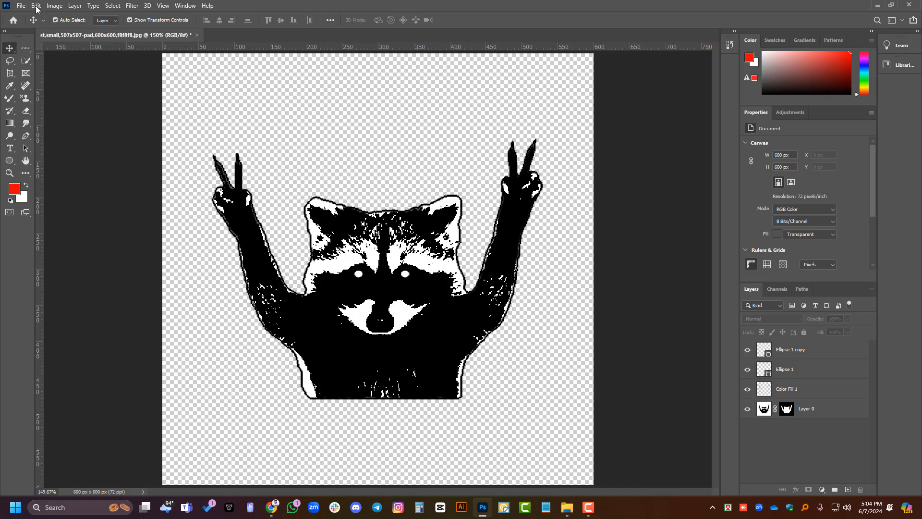
pyautogui.click(22, 6)
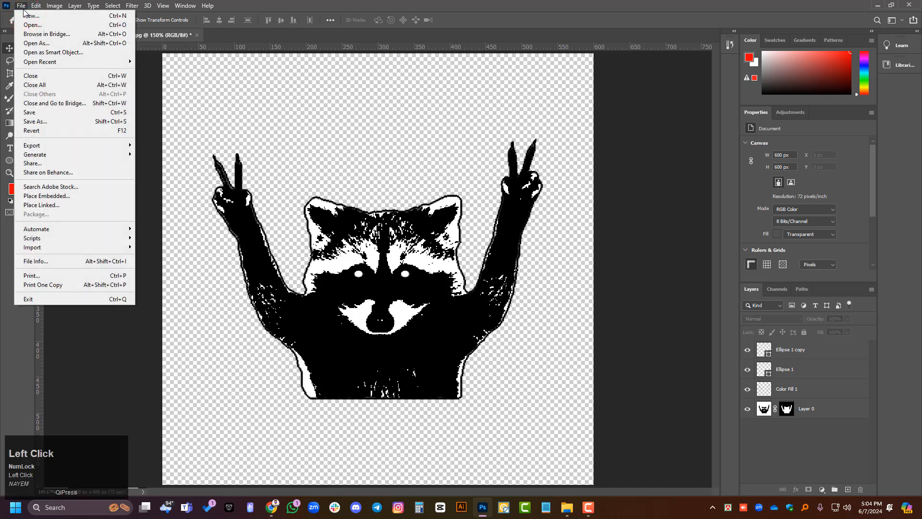
pyautogui.click(38, 115)
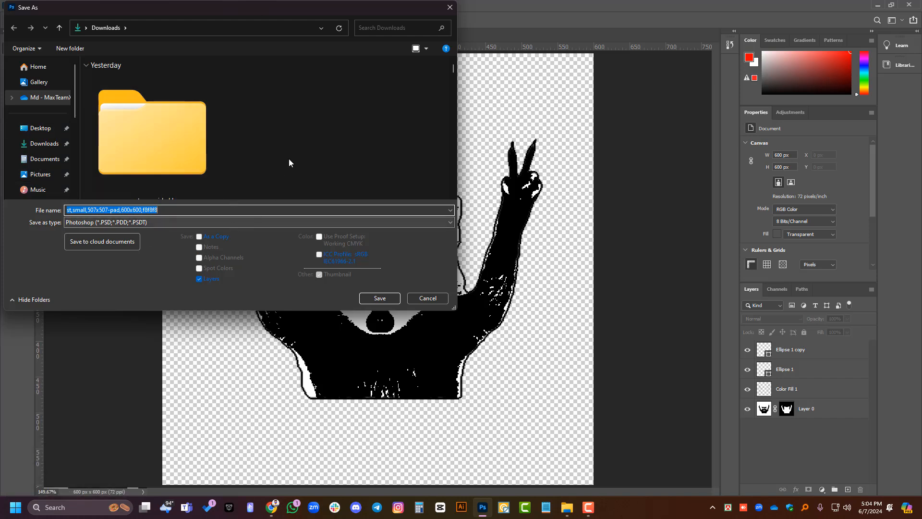
pyautogui.click(168, 226)
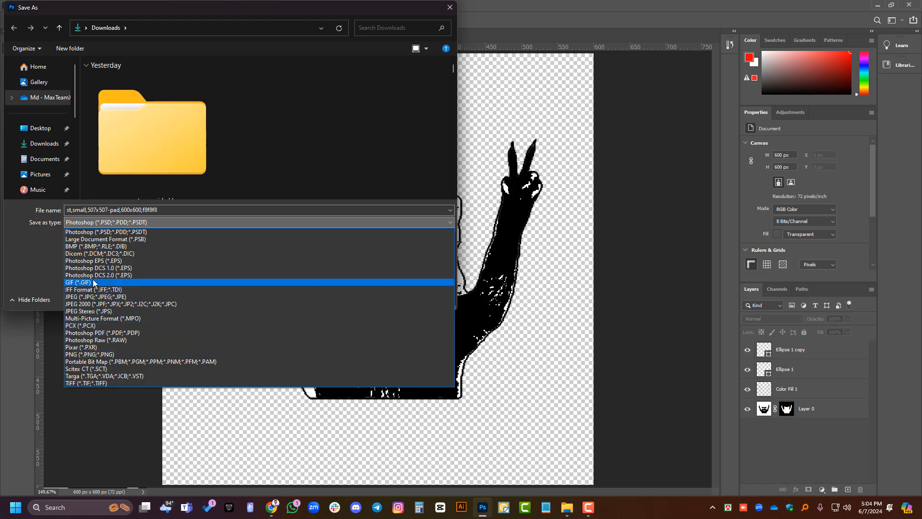
pyautogui.click(236, 171)
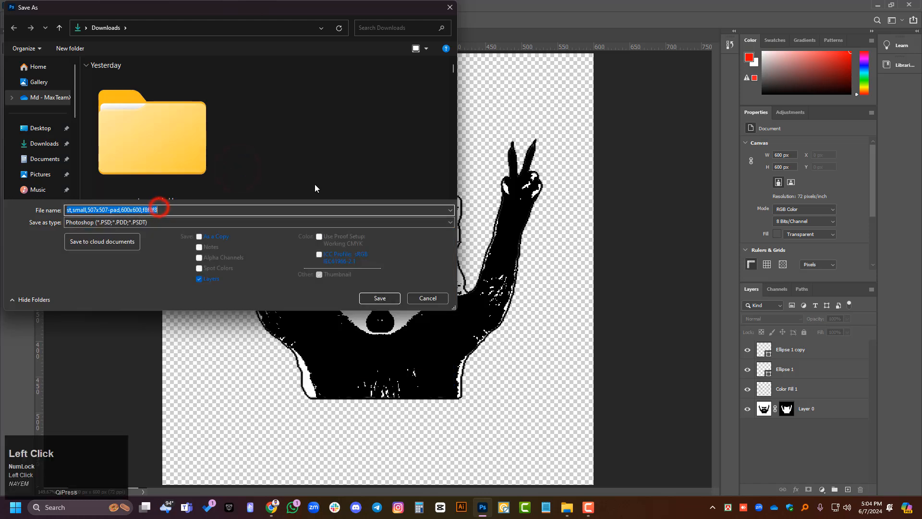
pyautogui.write('Ra')
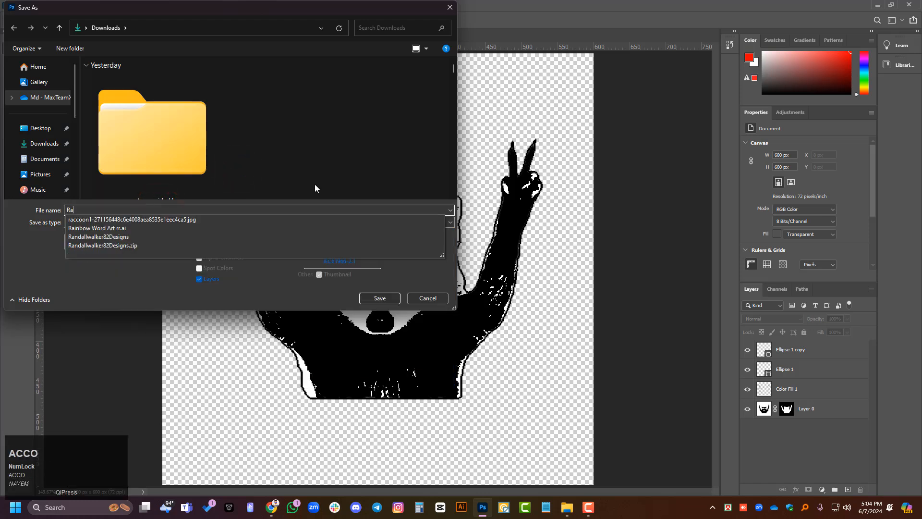
pyautogui.write('ccoon')
pyautogui.click(284, 159)
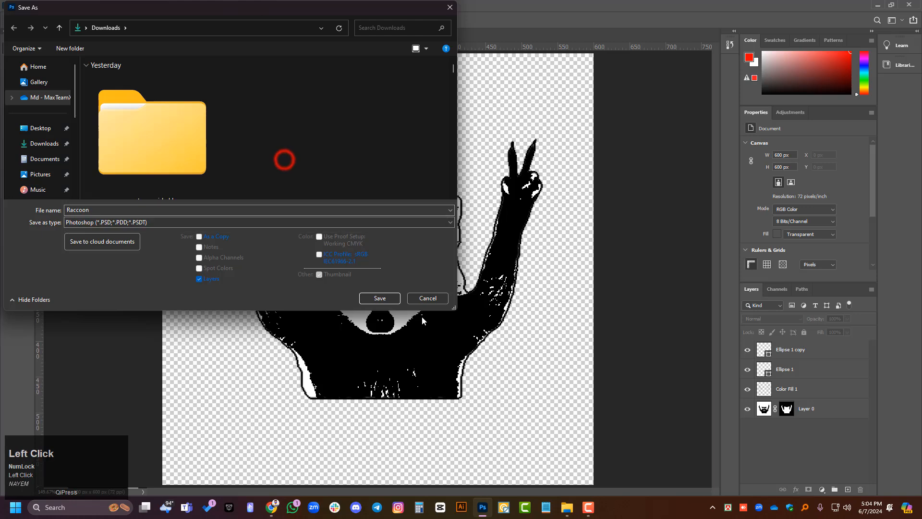
pyautogui.click(379, 298)
pyautogui.click(566, 141)
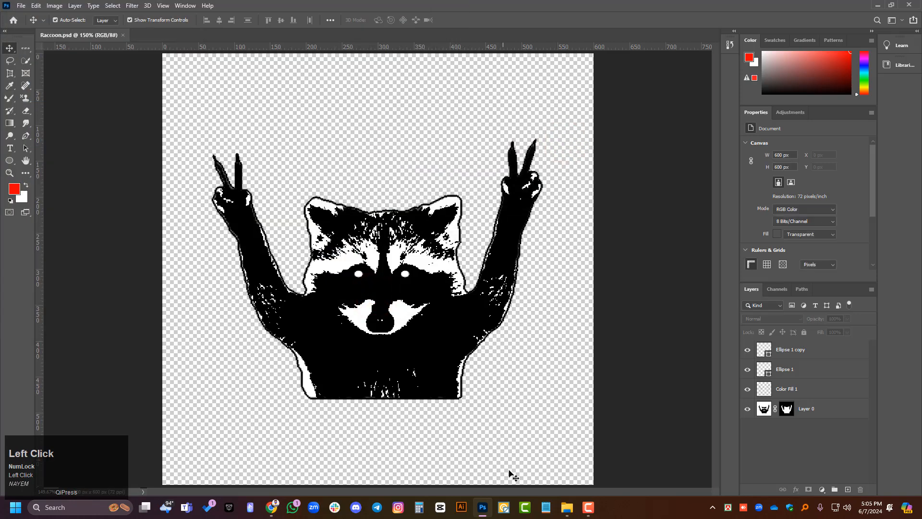
# - Switch to File Explorer to check for the saved Raccoon file in Downloads, and return to Photoshop
pyautogui.click(567, 507)
pyautogui.scroll(1, 177, 166)
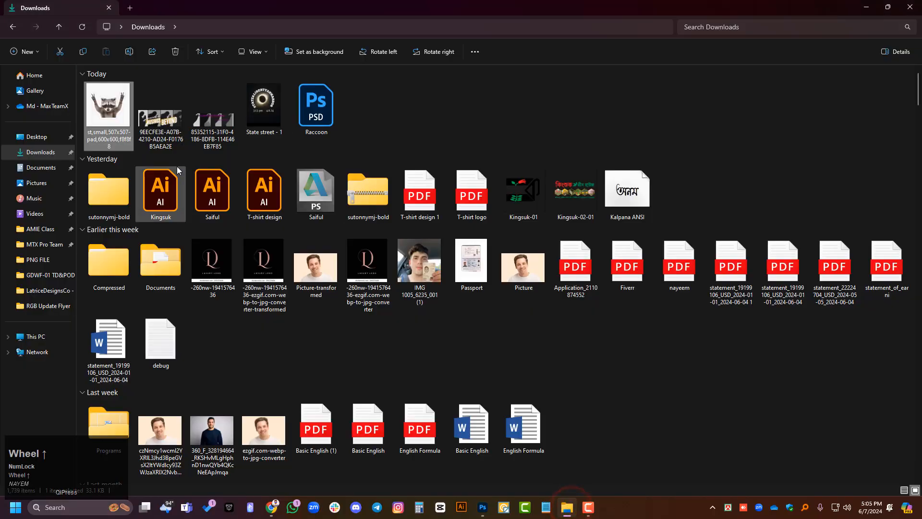
pyautogui.click(330, 102)
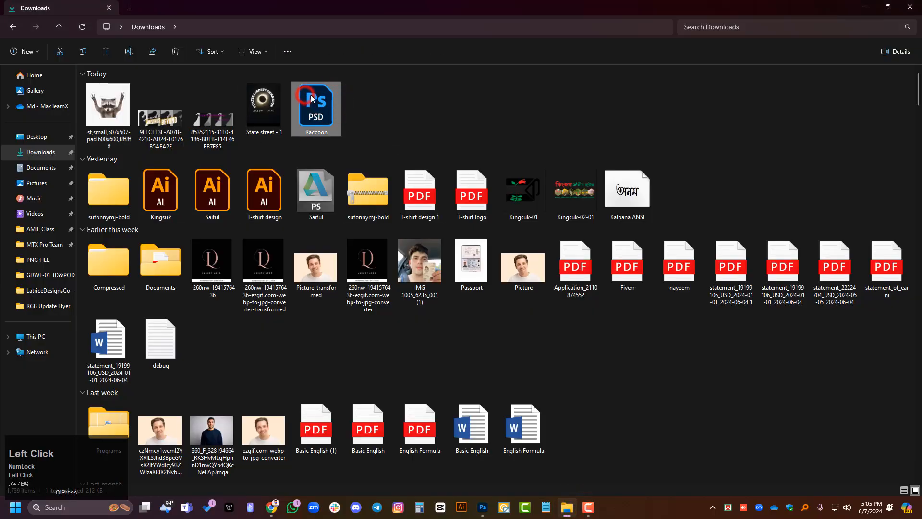
pyautogui.click(866, 8)
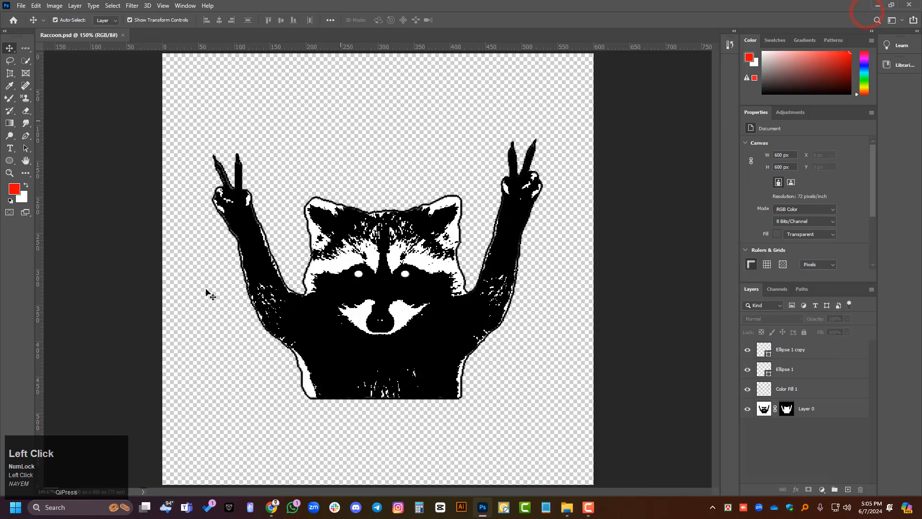
pyautogui.scroll(1, 459, 246)
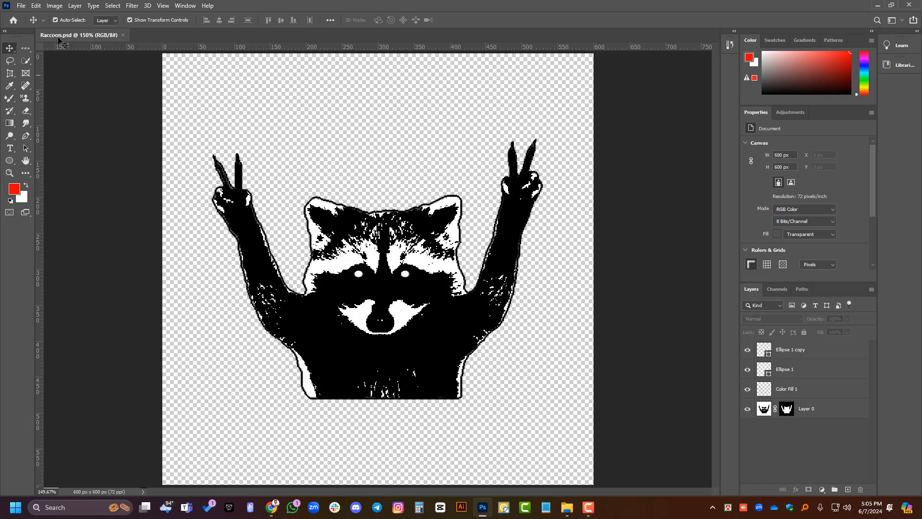
# - Try rotating the whole canvas by 180° and undo the rotation
pyautogui.click(22, 5)
pyautogui.moveTo(35, 8)
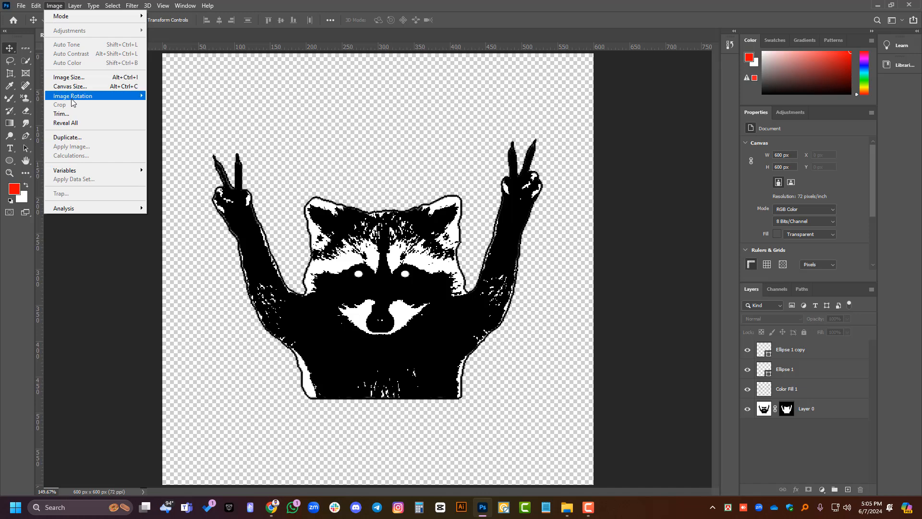
pyautogui.moveTo(73, 99)
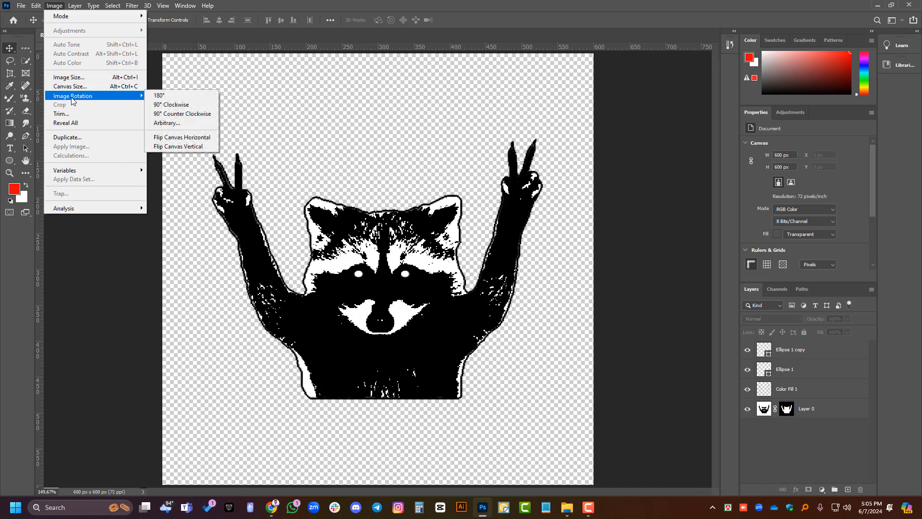
pyautogui.click(163, 98)
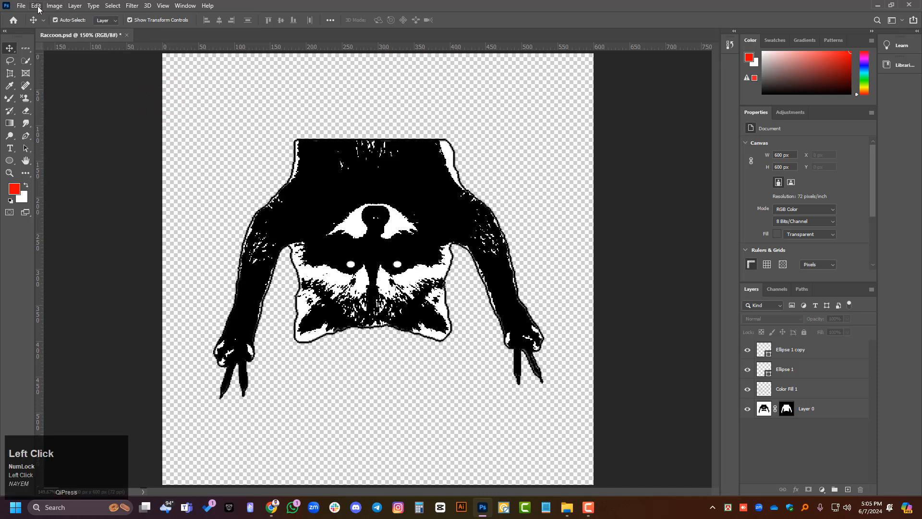
pyautogui.hotkey('ctrl', 'z')
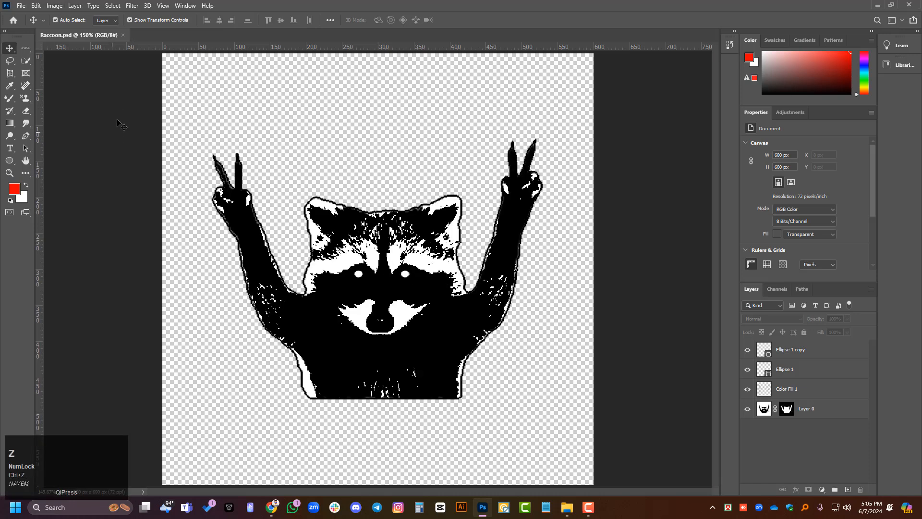
# - Try flipping the canvas horizontally and undo the flip
pyautogui.click(36, 5)
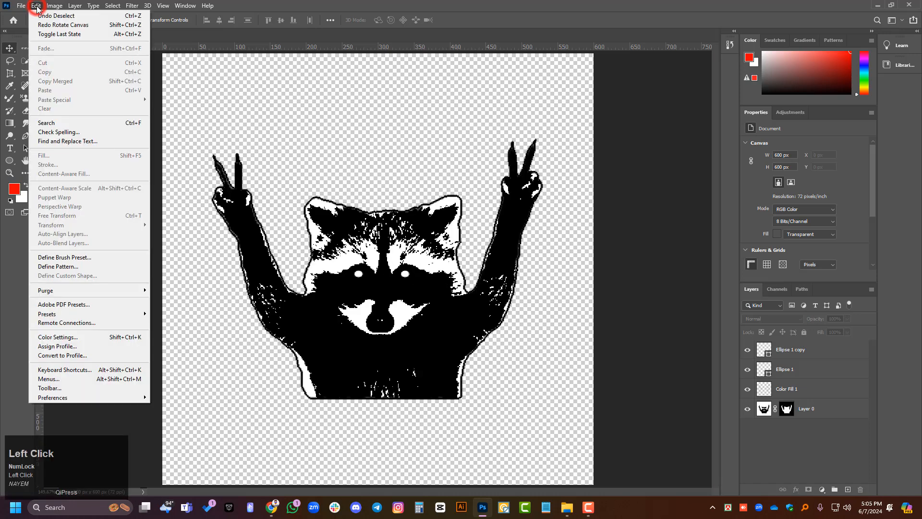
pyautogui.click(53, 6)
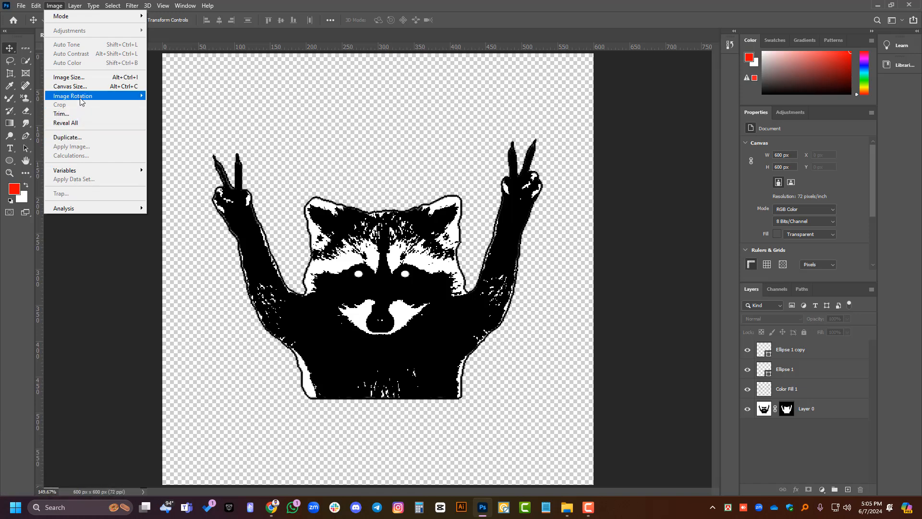
pyautogui.moveTo(81, 101)
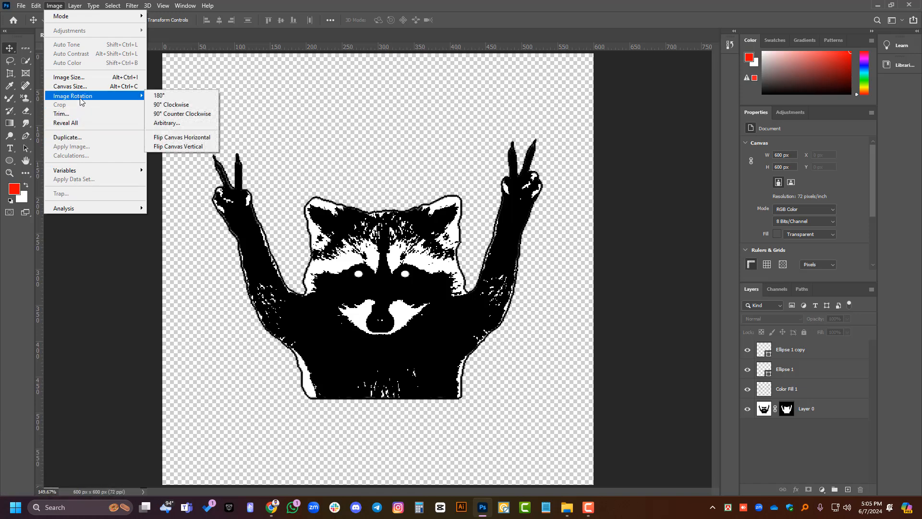
pyautogui.click(174, 139)
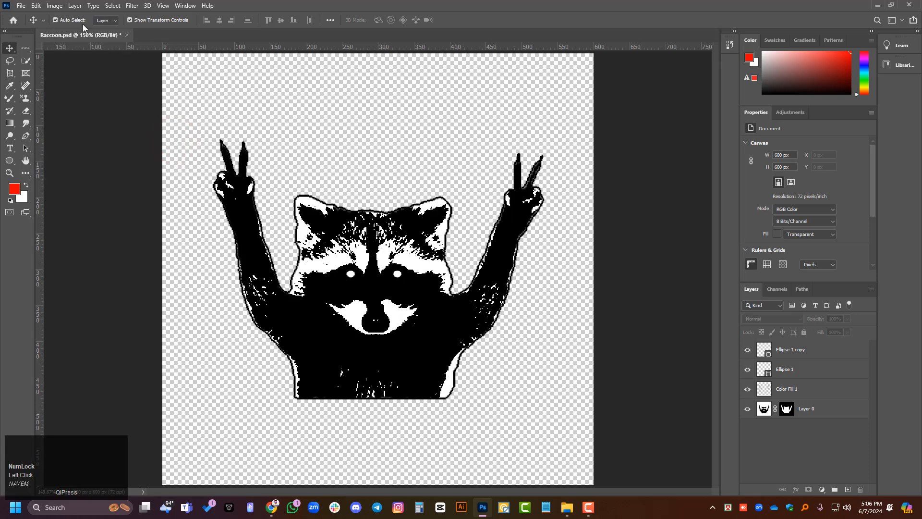
pyautogui.hotkey('ctrl', 'z')
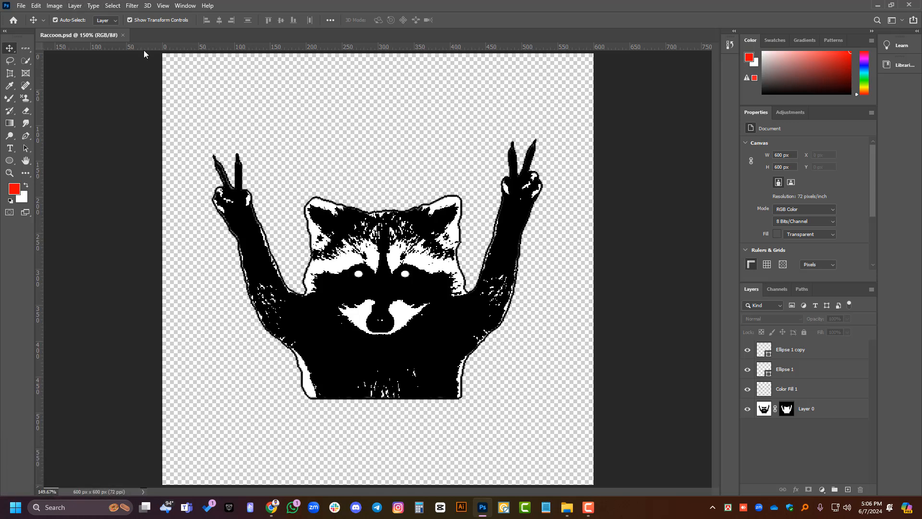
# - Resize the image by setting its resolution to 300 pixels/inch with automatic resampling kept on
pyautogui.click(55, 6)
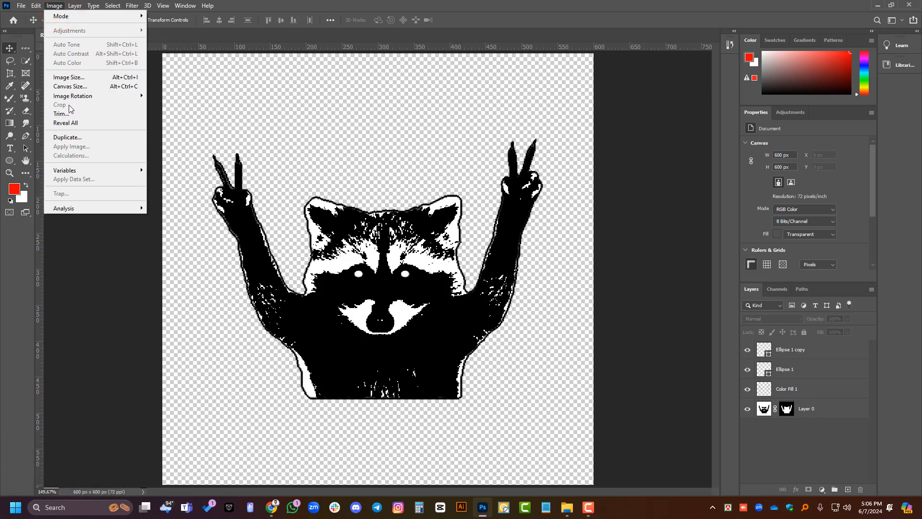
pyautogui.moveTo(67, 98)
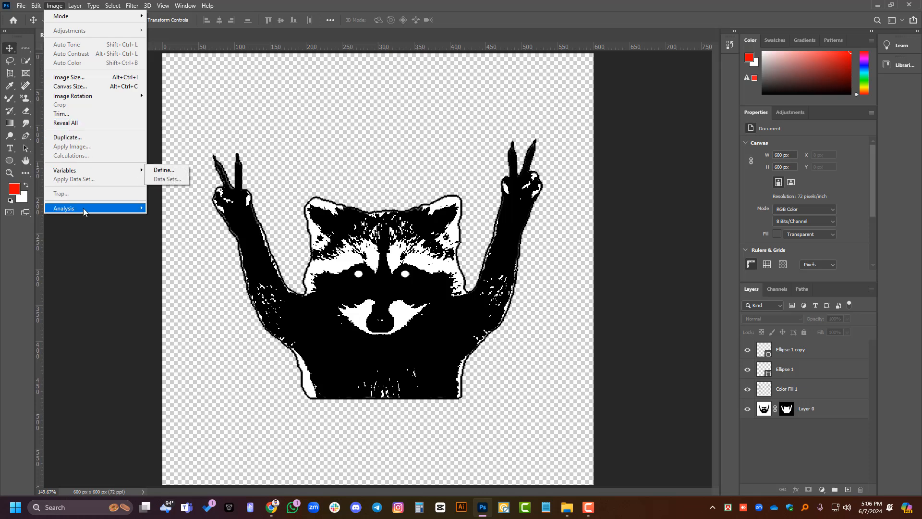
pyautogui.click(96, 81)
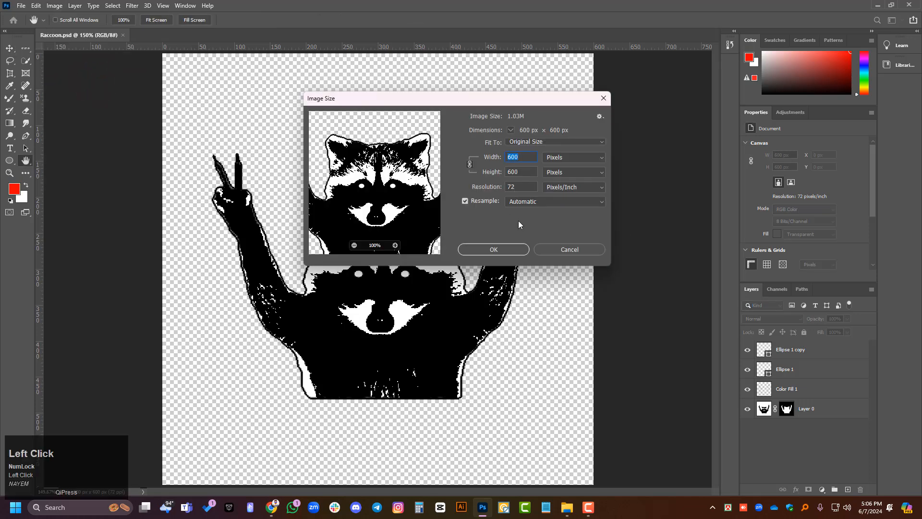
pyautogui.write('25')
pyautogui.click(525, 188)
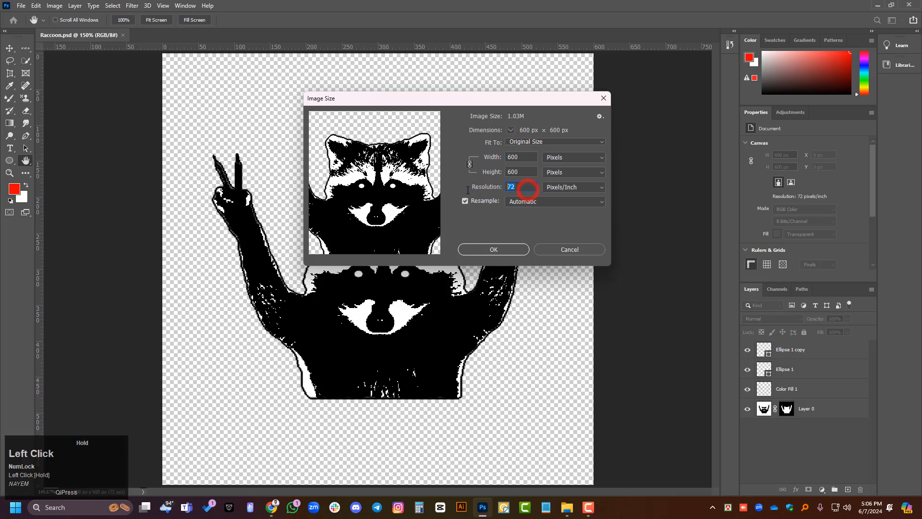
pyautogui.write('300')
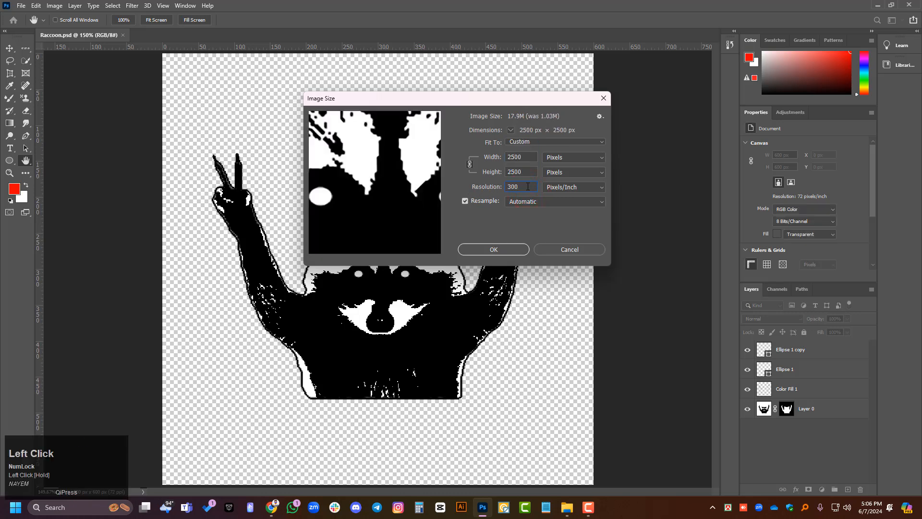
pyautogui.moveTo(526, 194); pyautogui.dragTo(506, 172)
pyautogui.press('ctrl')
pyautogui.write('72')
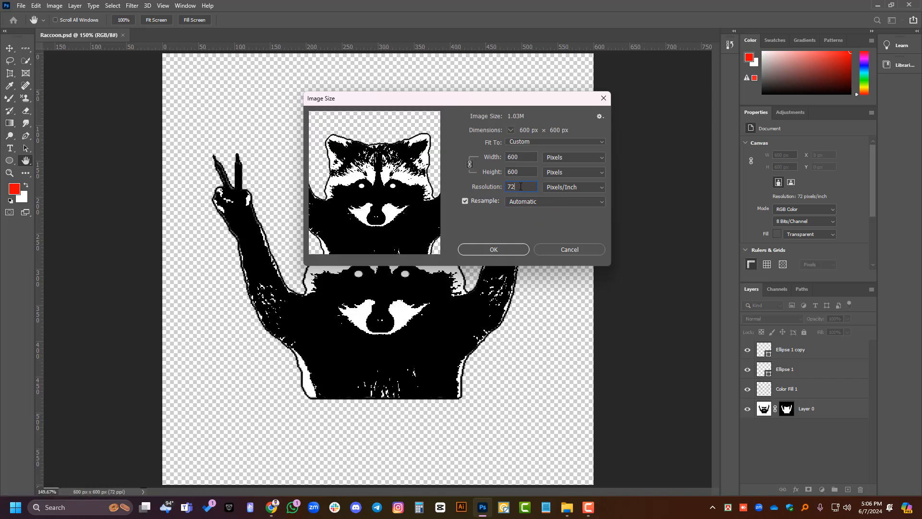
pyautogui.moveTo(518, 187); pyautogui.dragTo(460, 182)
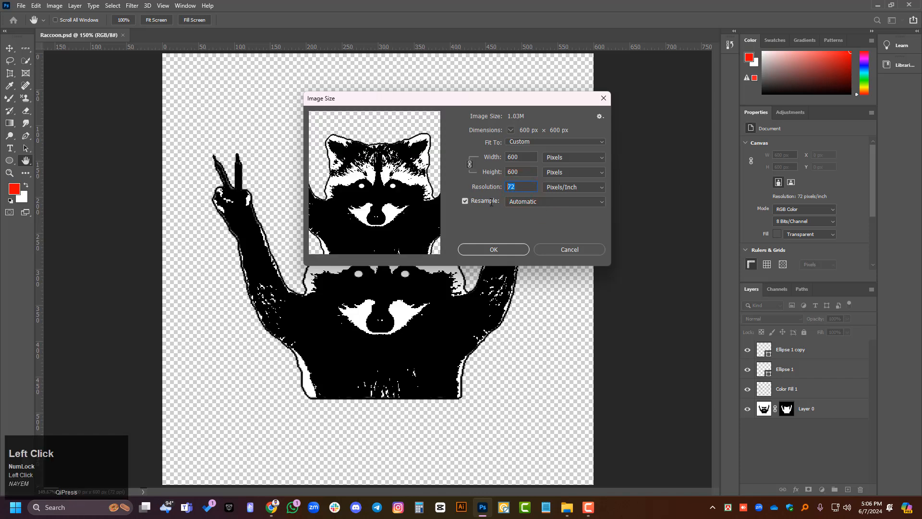
pyautogui.write('300')
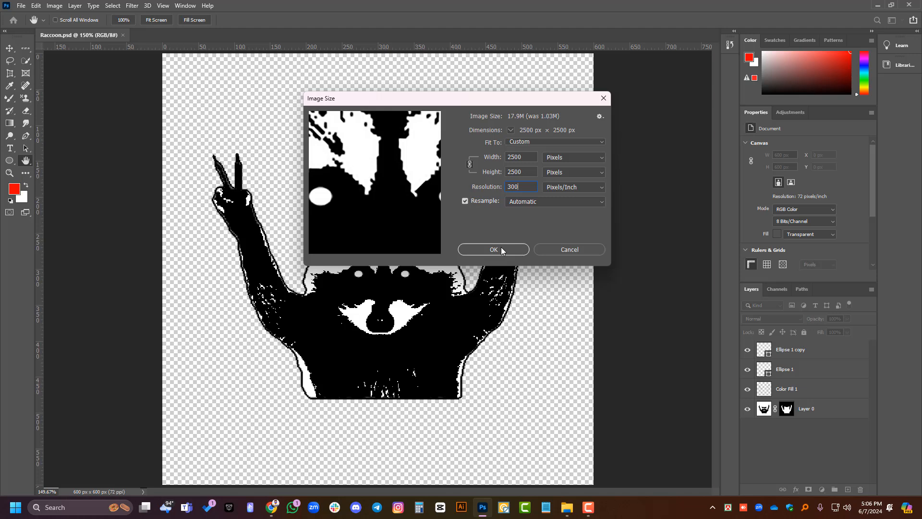
pyautogui.click(494, 249)
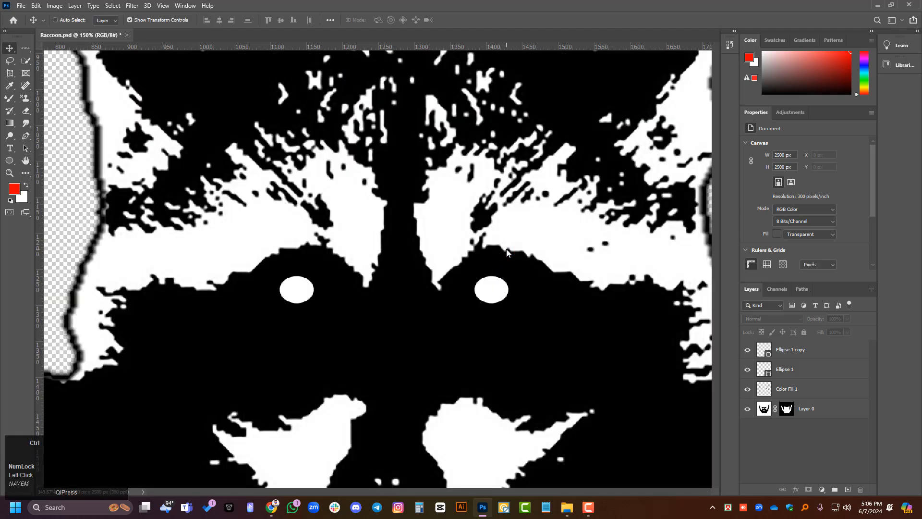
# - Fit the enlarged canvas in the view and save the document
pyautogui.press('ctrl')
pyautogui.hotkey('ctrl', 's')
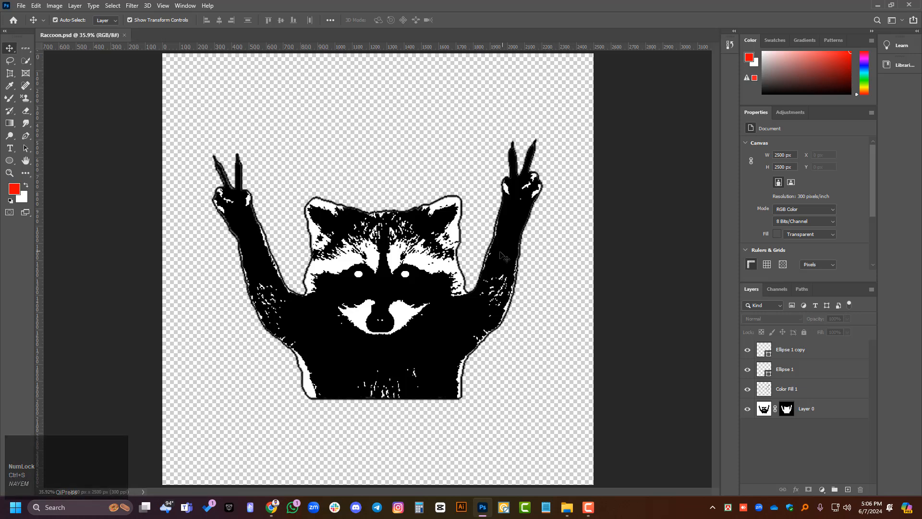
pyautogui.hotkey('ctrl', 's')
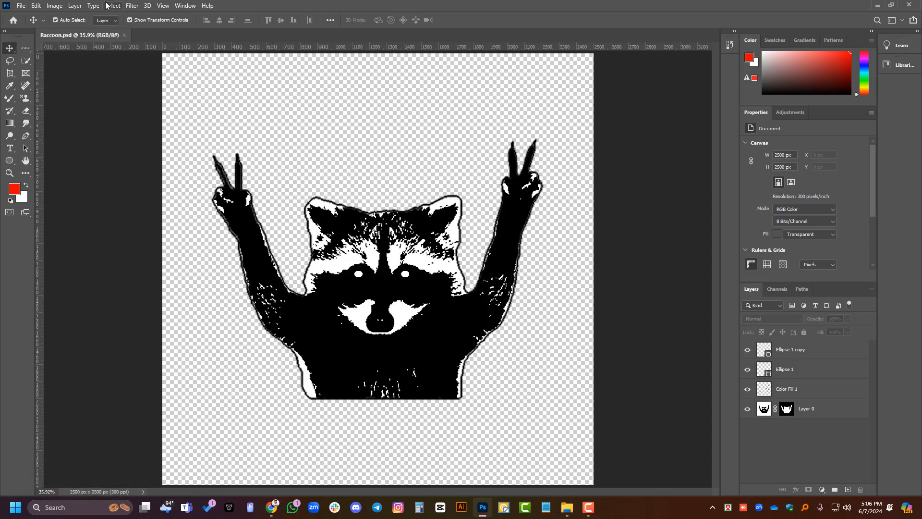
pyautogui.click(53, 6)
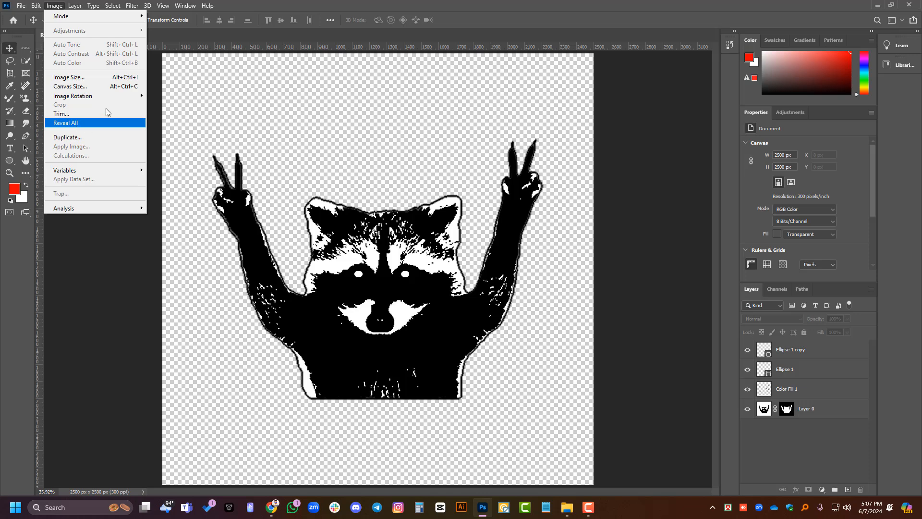
pyautogui.moveTo(72, 6)
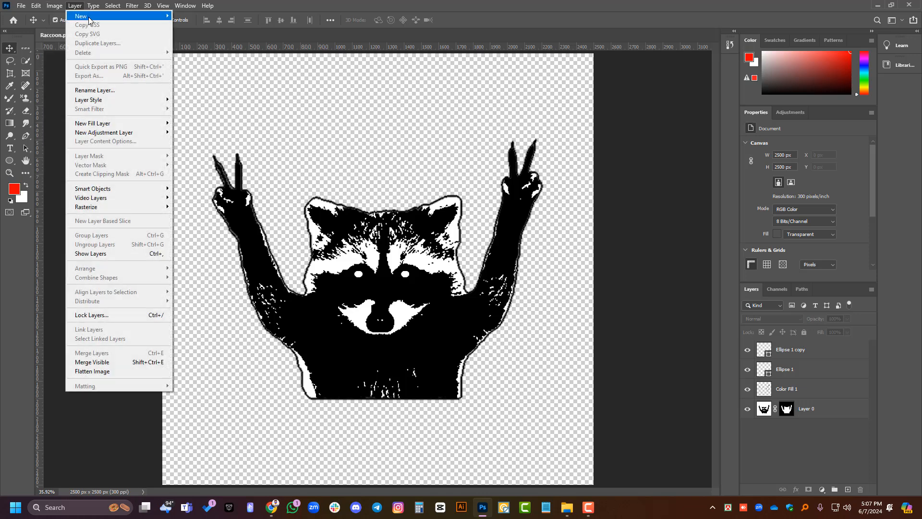
# - Rename the Ellipse 1 copy layer to hgugu
pyautogui.moveTo(117, 97)
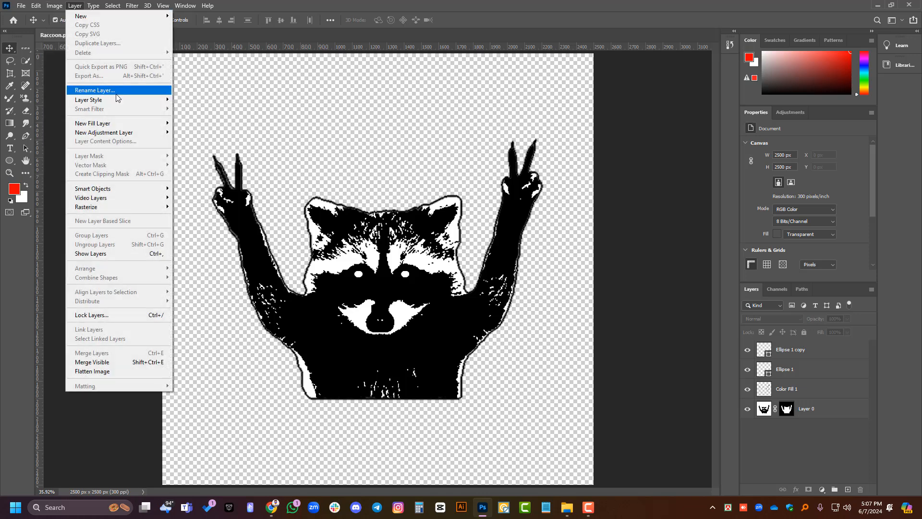
pyautogui.click(811, 349)
pyautogui.click(809, 348)
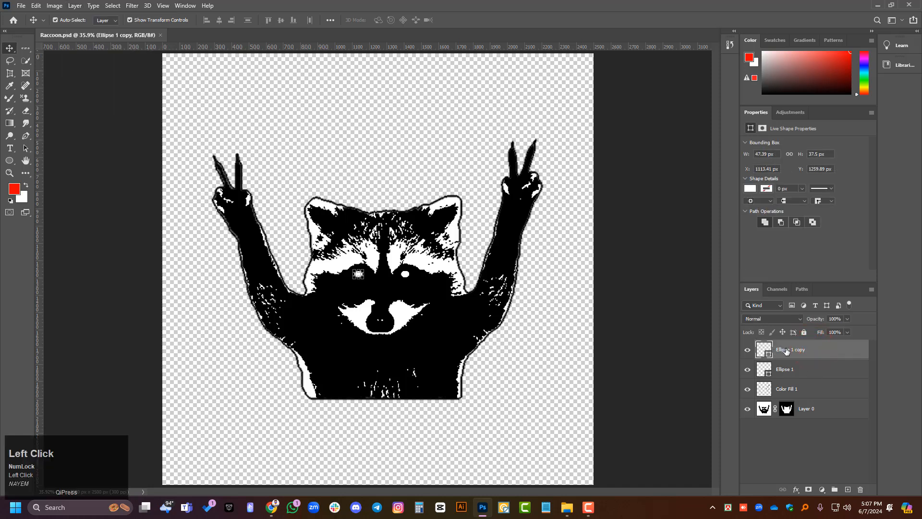
pyautogui.click(787, 351)
pyautogui.doubleClick(786, 351)
pyautogui.click(829, 354)
pyautogui.doubleClick(791, 351)
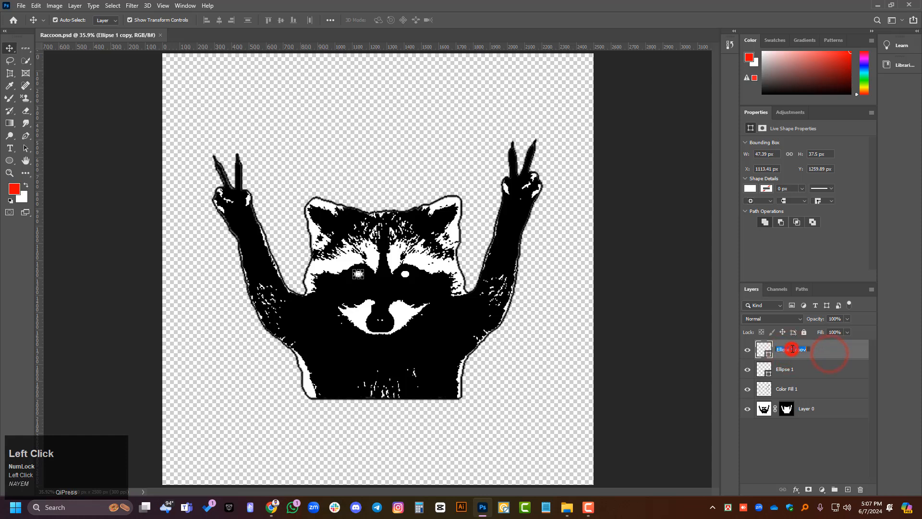
pyautogui.write('hgugu')
pyautogui.click(832, 354)
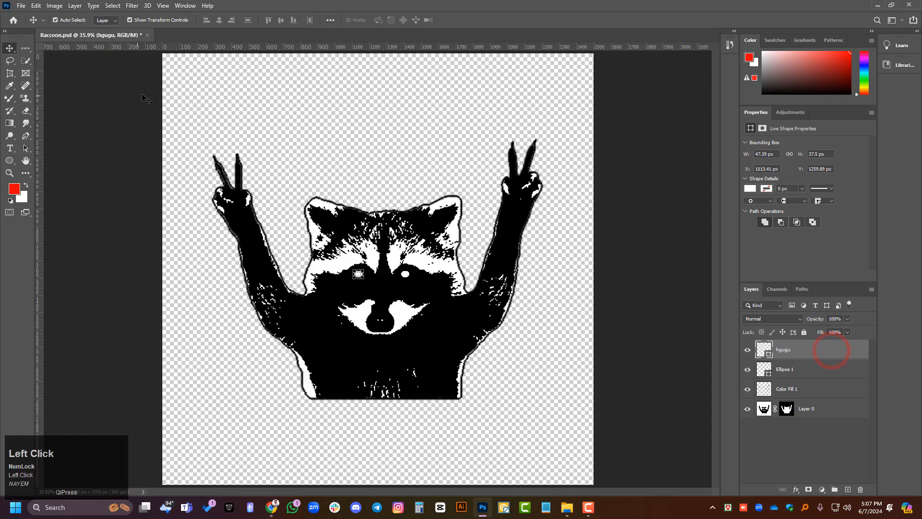
# - Rename the topmost ellipse layer to GUYguj using the Rename Layer command
pyautogui.click(75, 6)
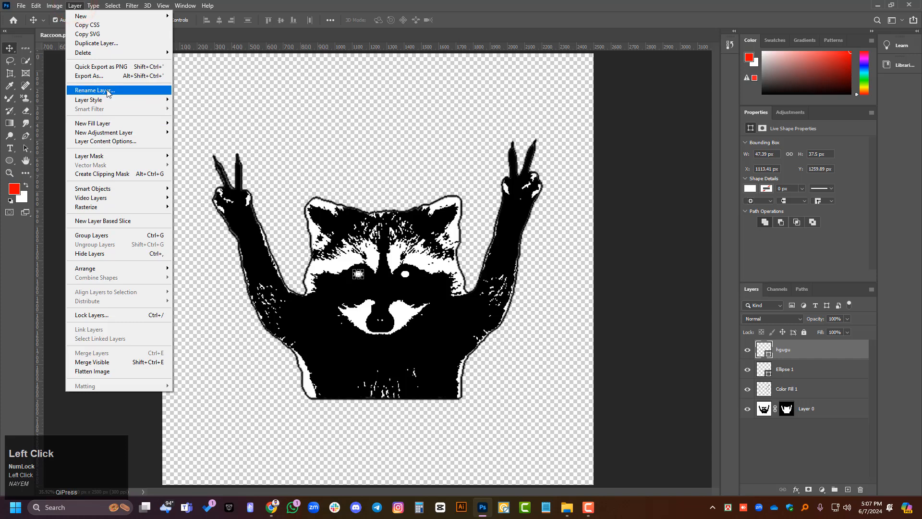
pyautogui.click(107, 90)
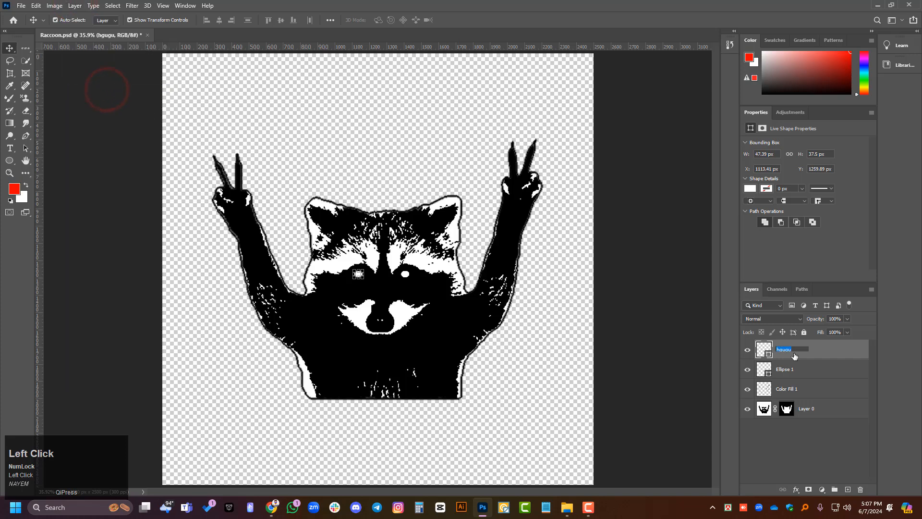
pyautogui.write('GUYoui')
pyautogui.click(838, 350)
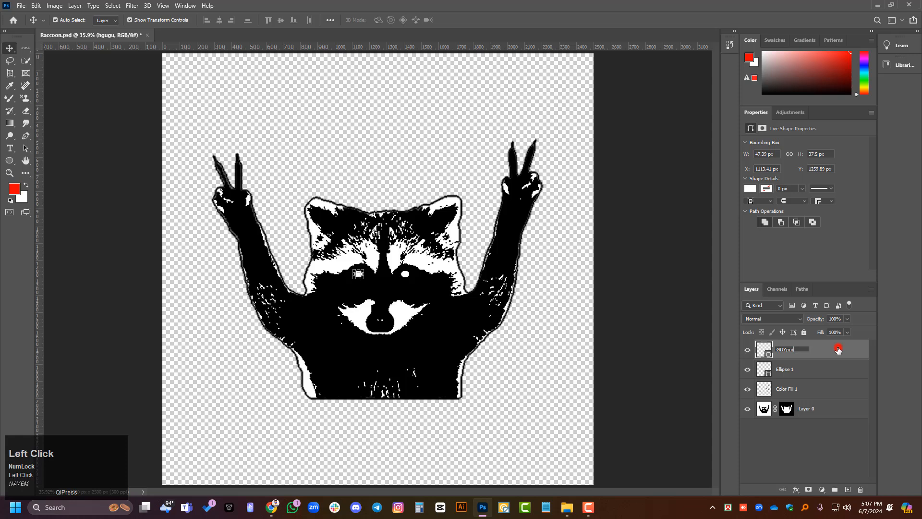
# - Add a linear red-to-transparent gradient fill layer at 90° and 100% scale, and move it beneath Layer 0
pyautogui.click(76, 6)
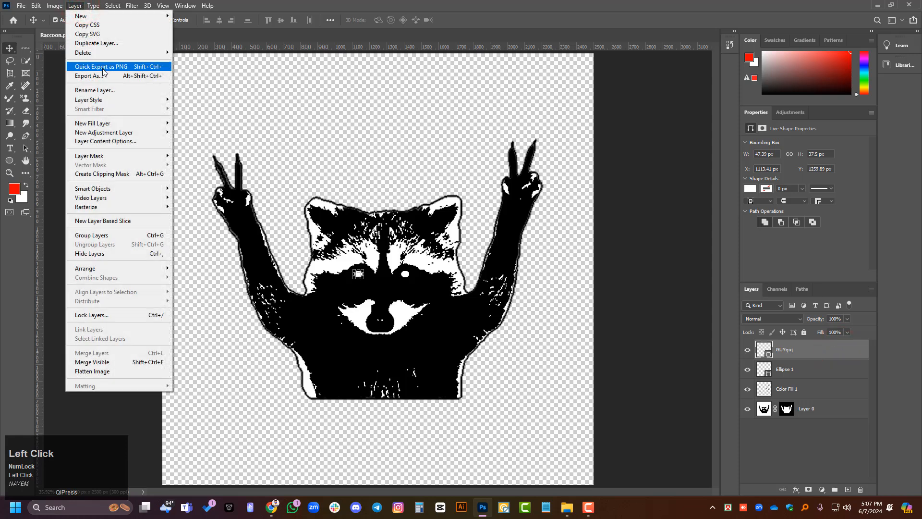
pyautogui.moveTo(108, 103)
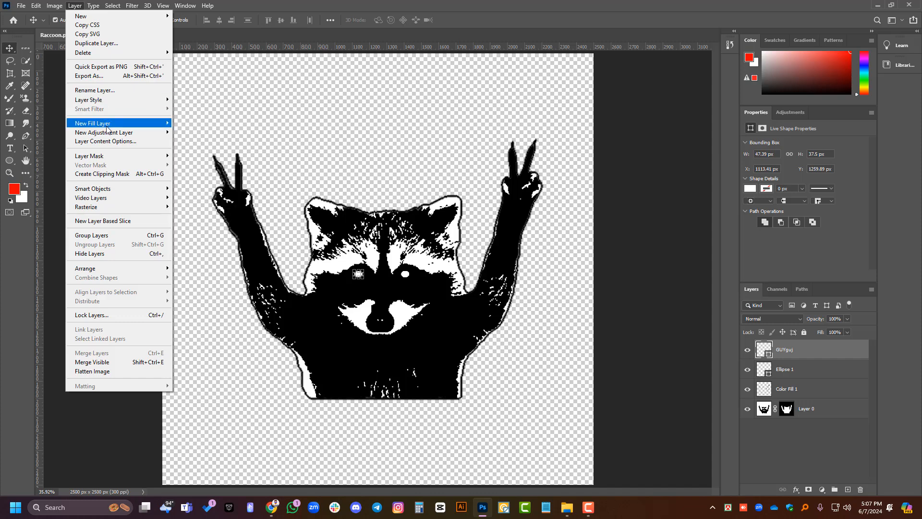
pyautogui.moveTo(109, 129)
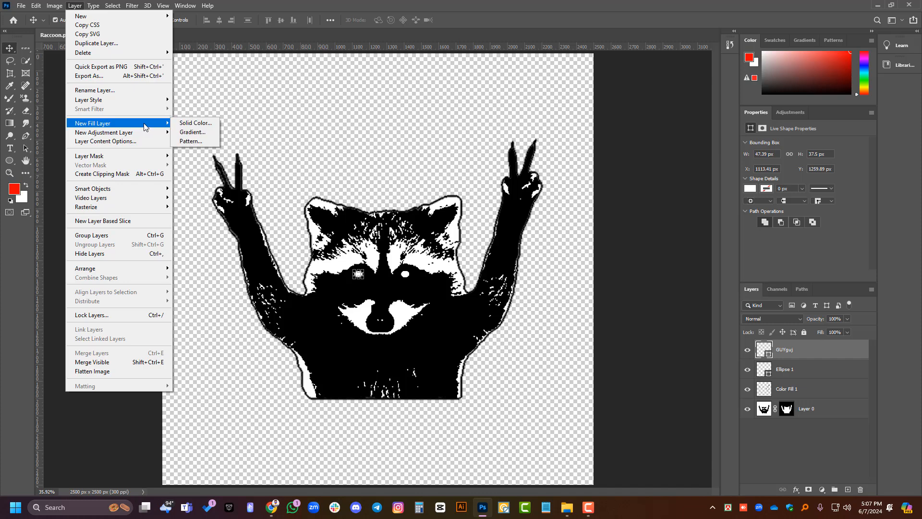
pyautogui.click(185, 132)
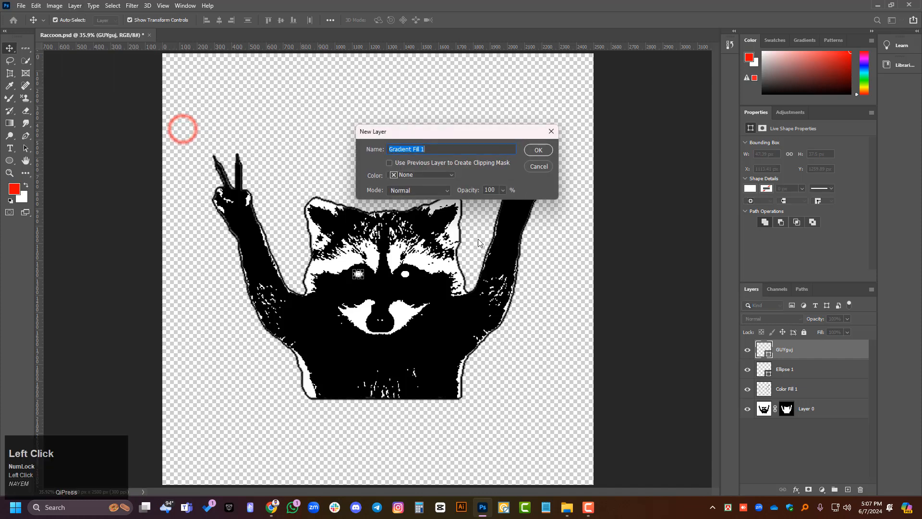
pyautogui.click(536, 150)
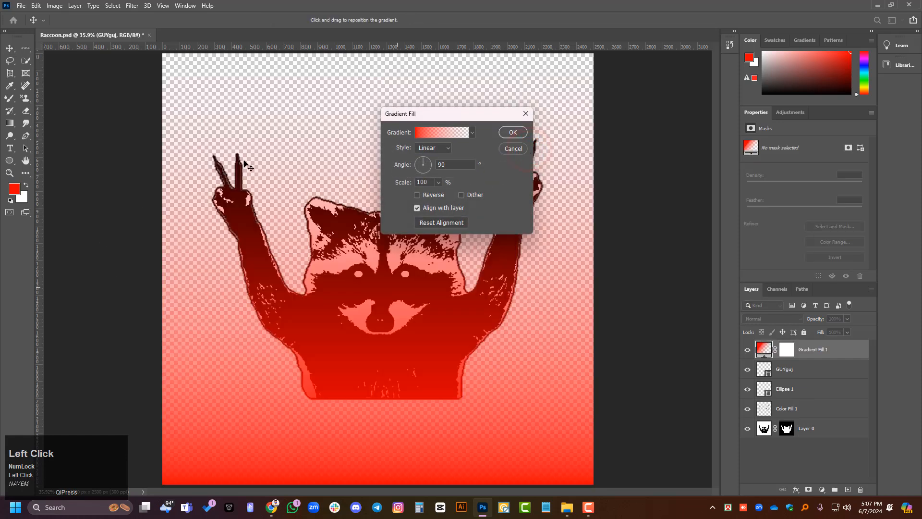
pyautogui.click(513, 132)
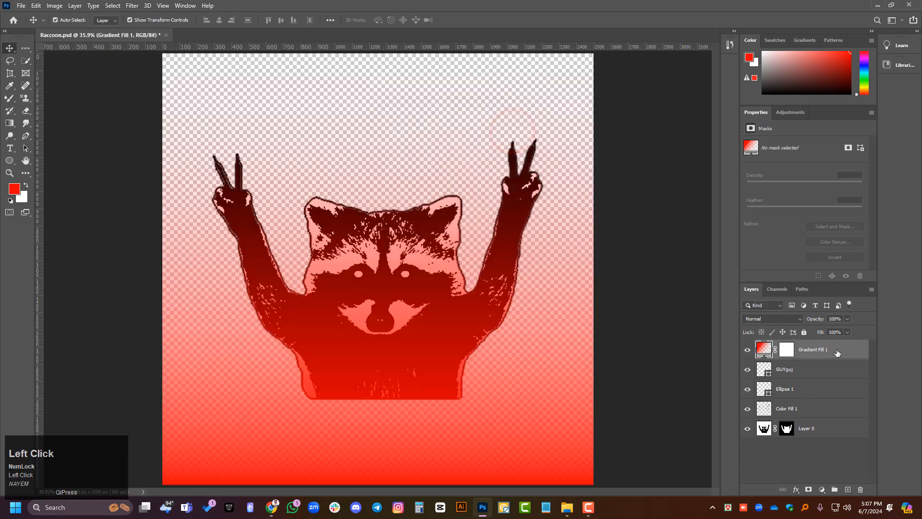
pyautogui.moveTo(836, 353); pyautogui.dragTo(847, 456)
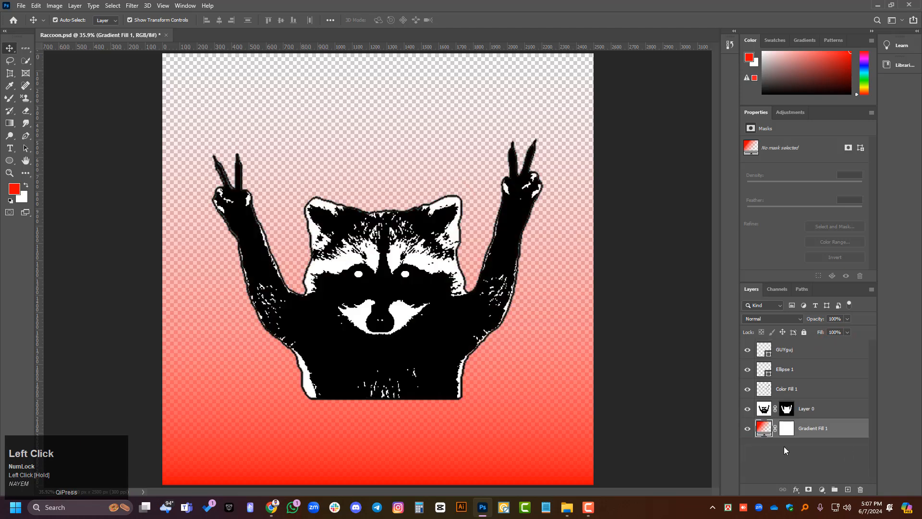
# - Change the gradient fill layer's gradient to the black-to-white preset from the Basics group
pyautogui.doubleClick(767, 435)
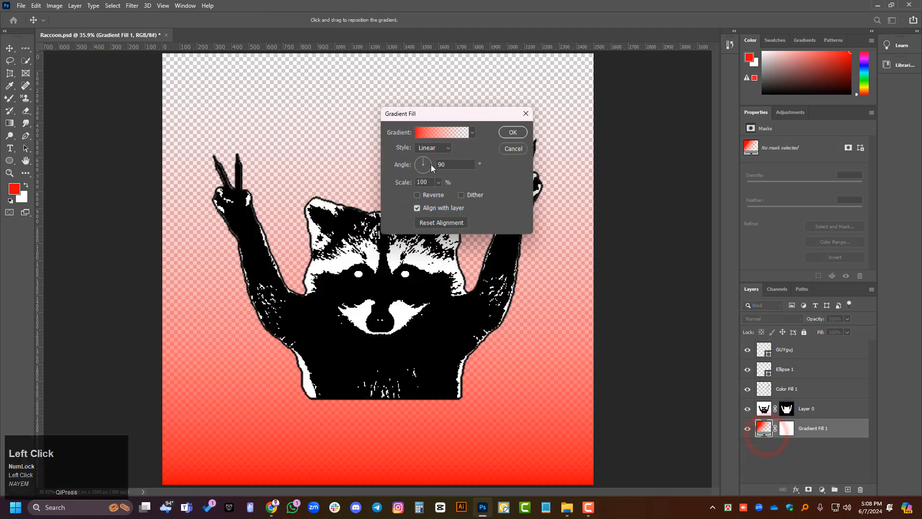
pyautogui.click(471, 133)
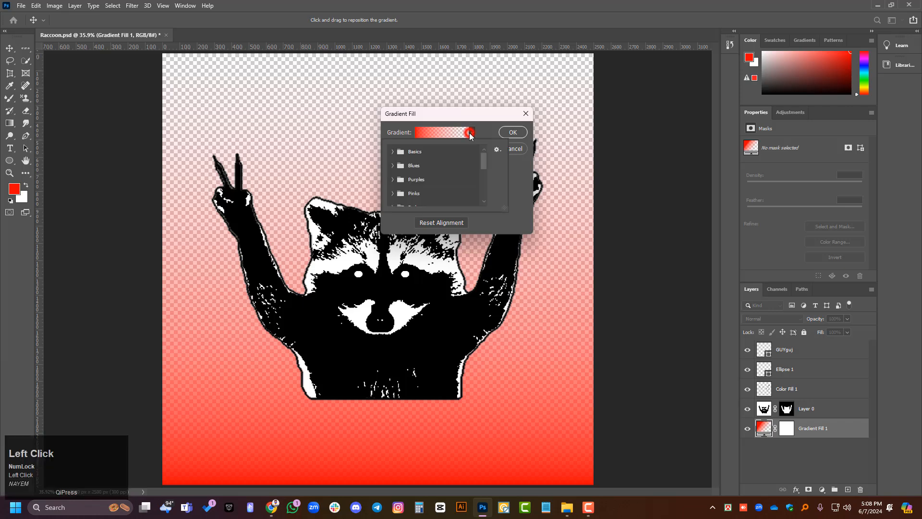
pyautogui.click(392, 152)
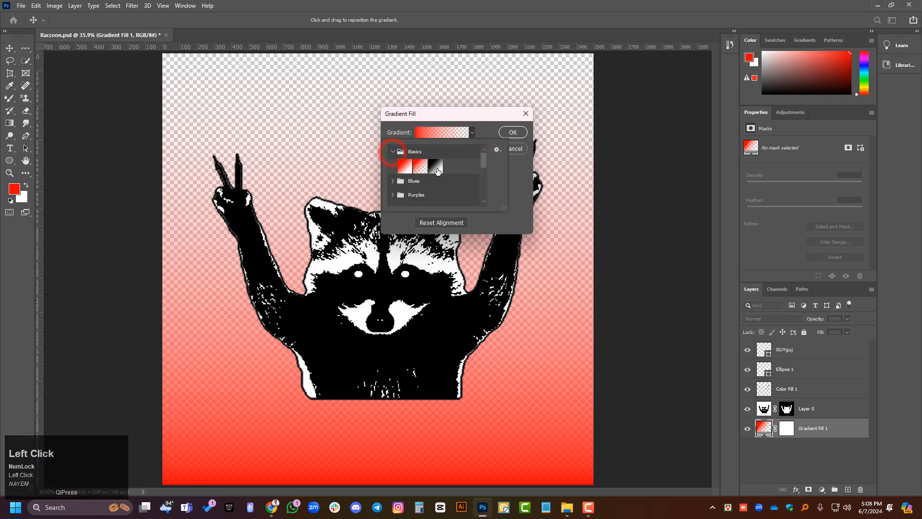
pyautogui.click(437, 167)
pyautogui.click(511, 131)
pyautogui.click(513, 132)
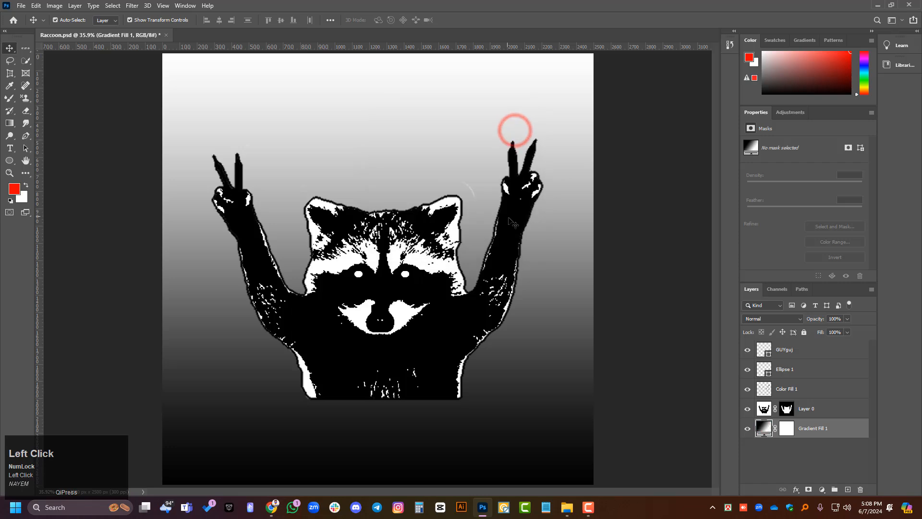
# - Undo the gradient fill layer and its edits, keep the GUYguj rename, and deselect all layers
pyautogui.hotkey('ctrl', 'z')
pyautogui.hotkey('ctrl', 'z')
pyautogui.hotkey('ctrl', 'z')
pyautogui.hotkey('ctrl', 'z')
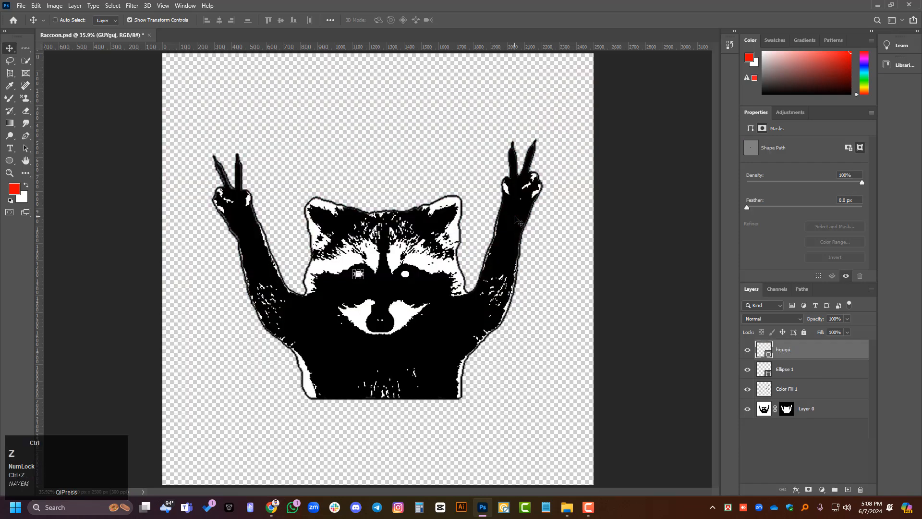
pyautogui.hotkey('ctrl', 'shift', 'z')
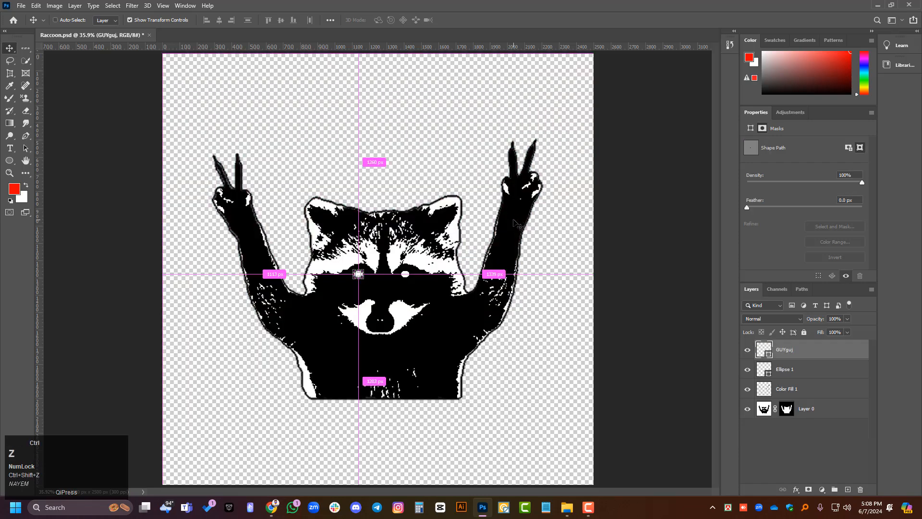
pyautogui.hotkey('ctrl', 'shift', 'z')
pyautogui.hotkey('ctrl', 'shift', 'z')
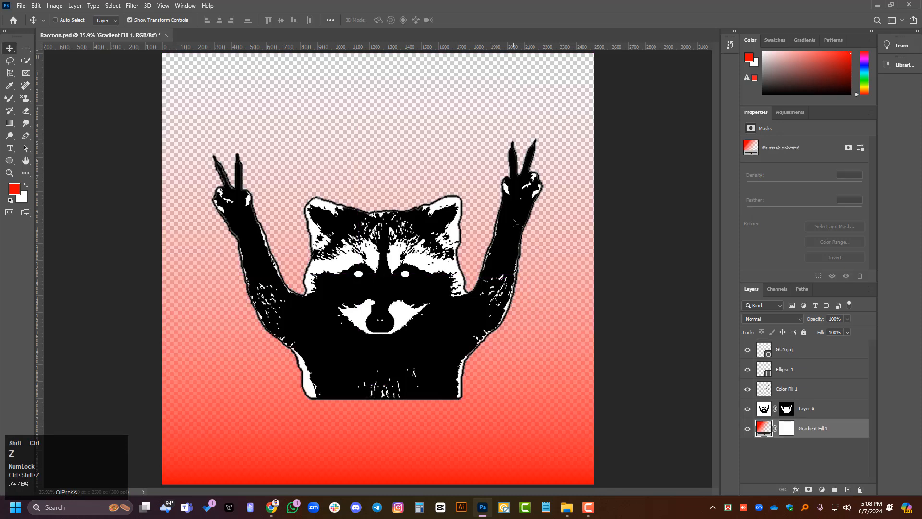
pyautogui.hotkey('ctrl', 'z')
pyautogui.hotkey('ctrl', 'z')
pyautogui.hotkey('ctrl', 'z')
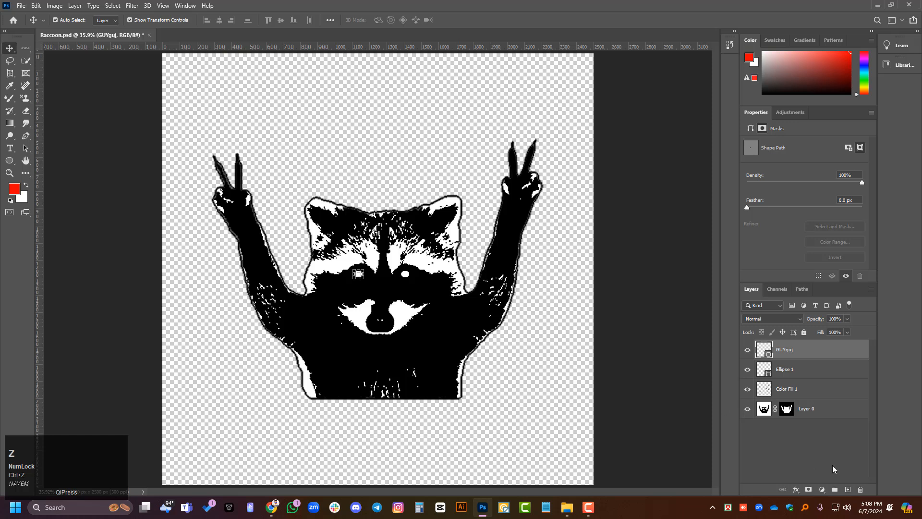
pyautogui.click(812, 450)
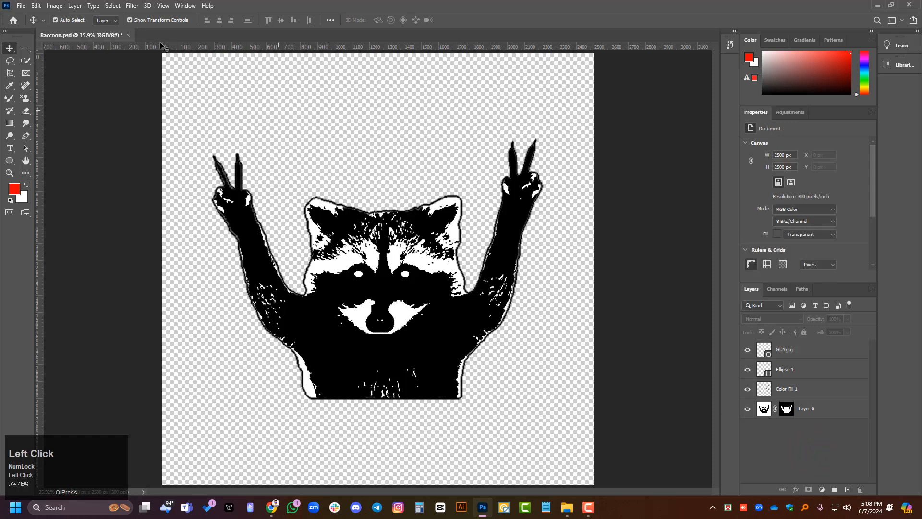
pyautogui.press('ctrl')
pyautogui.hotkey('ctrl', 'd')
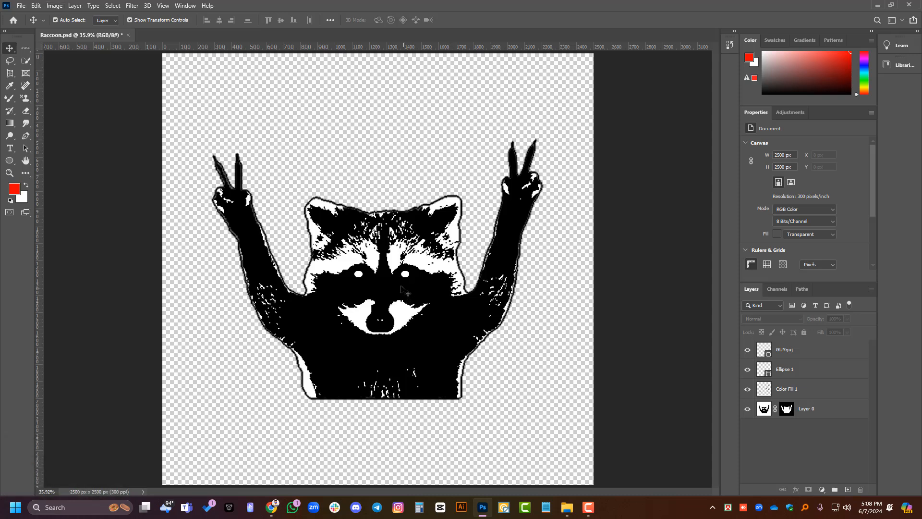
# - Examine the rasterize commands and the other layer operations available for Layer 0
pyautogui.click(74, 6)
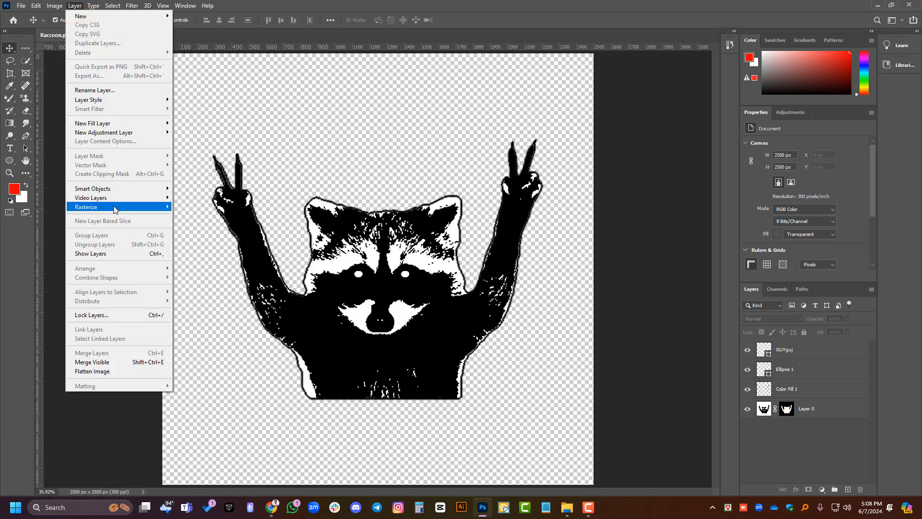
pyautogui.moveTo(109, 198)
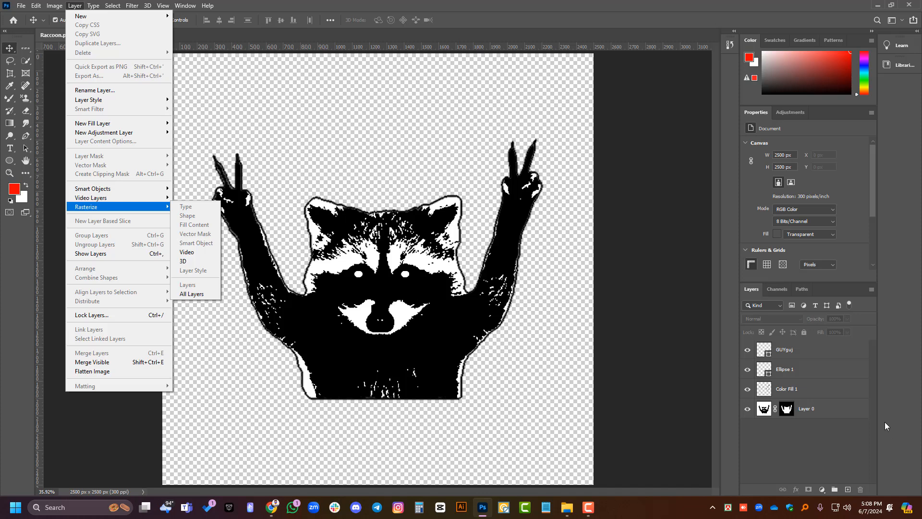
pyautogui.click(828, 409)
pyautogui.rightClick(827, 410)
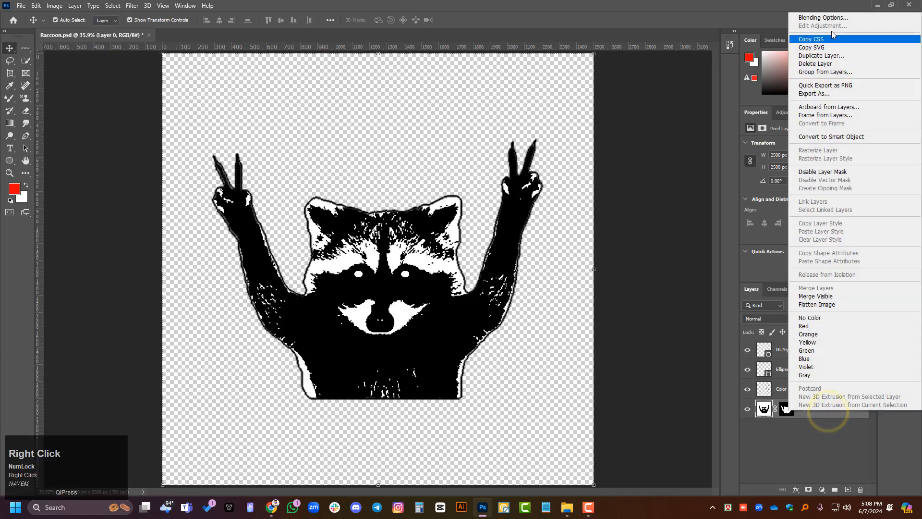
pyautogui.click(832, 434)
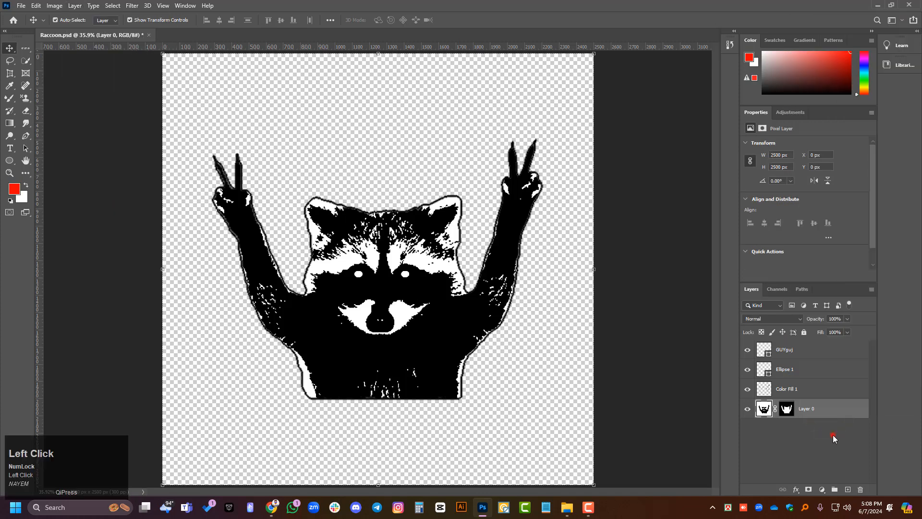
pyautogui.click(75, 6)
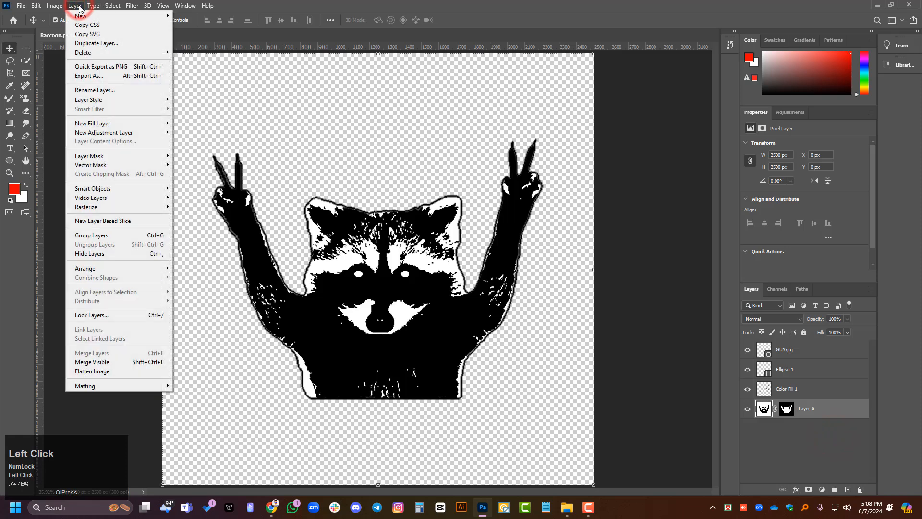
pyautogui.rightClick(836, 412)
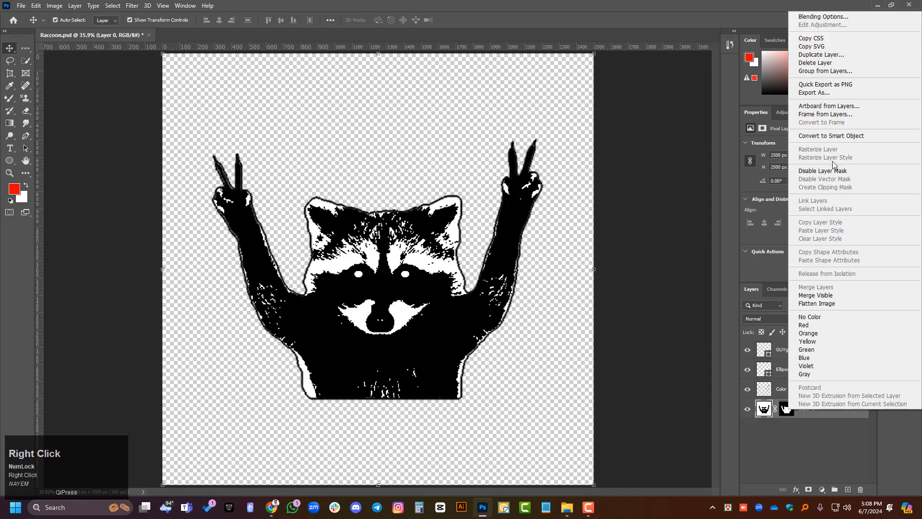
pyautogui.click(88, 9)
pyautogui.click(92, 6)
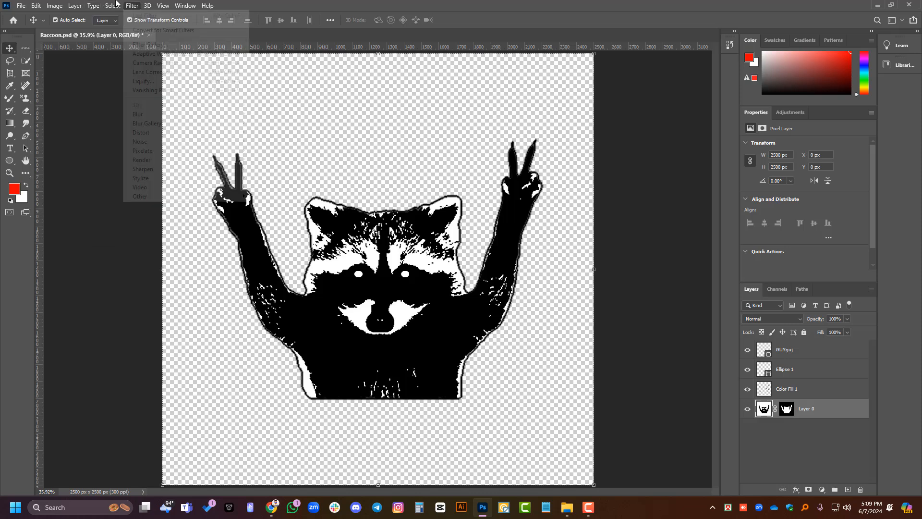
# - Look through the selection commands and the filter categories, including the Distort filters, for Layer 0
pyautogui.moveTo(114, 5)
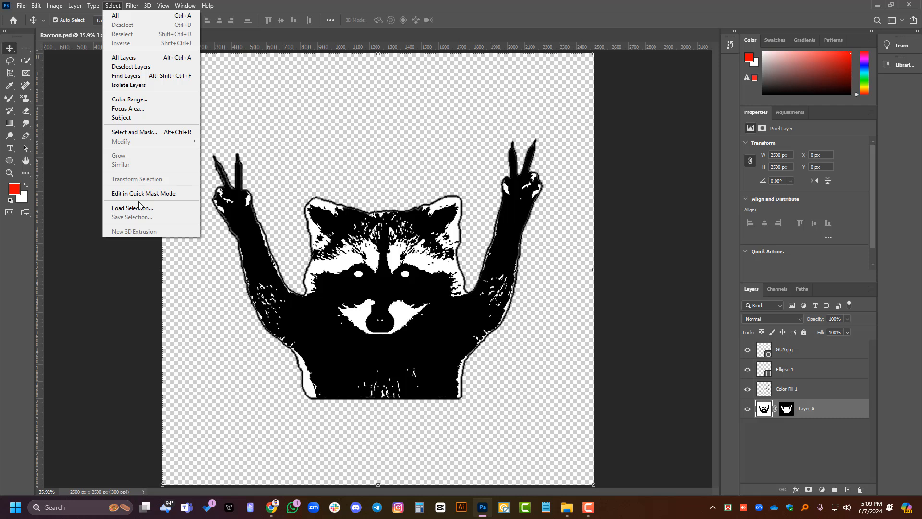
pyautogui.scroll(1, 139, 205)
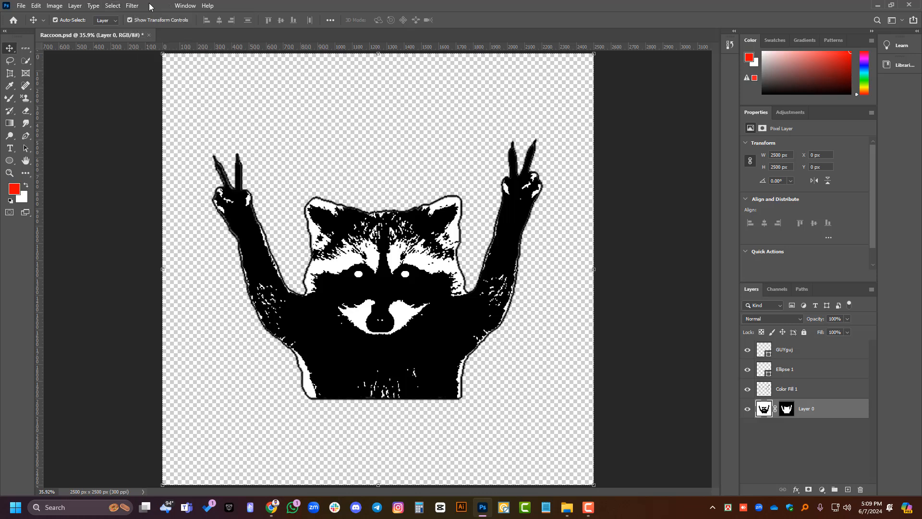
pyautogui.click(133, 5)
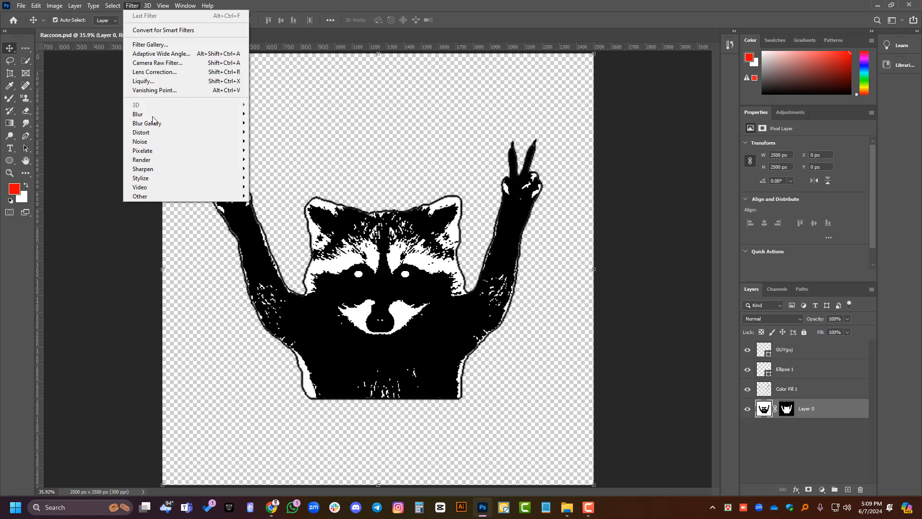
pyautogui.moveTo(152, 117)
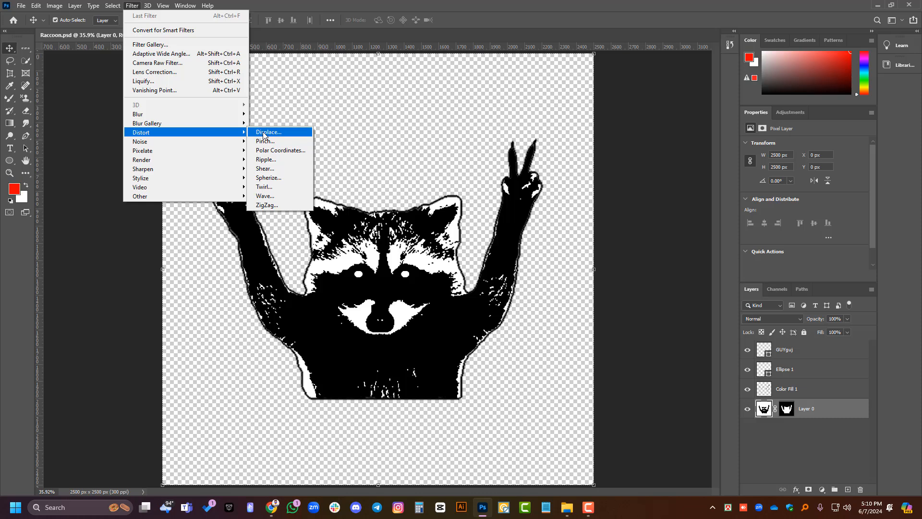
# - Hide the rulers around the raccoon document, then show them again
pyautogui.moveTo(227, 119)
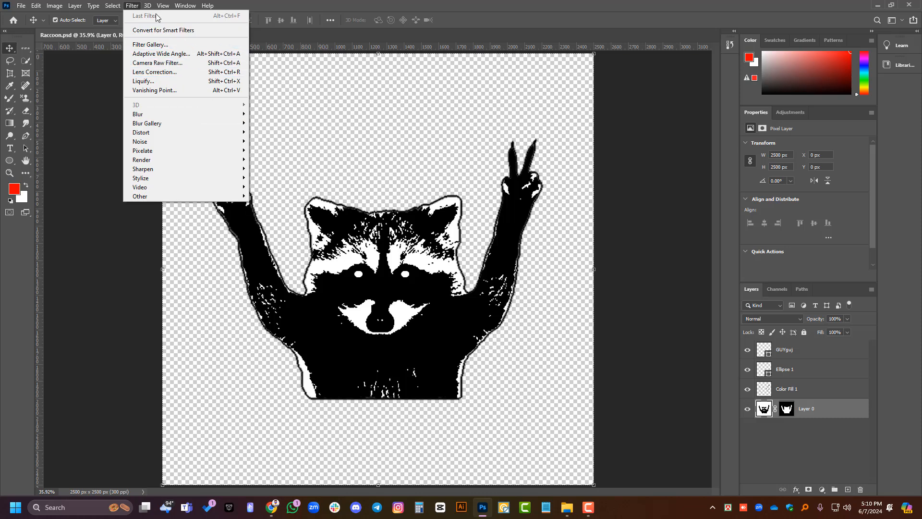
pyautogui.moveTo(150, 10)
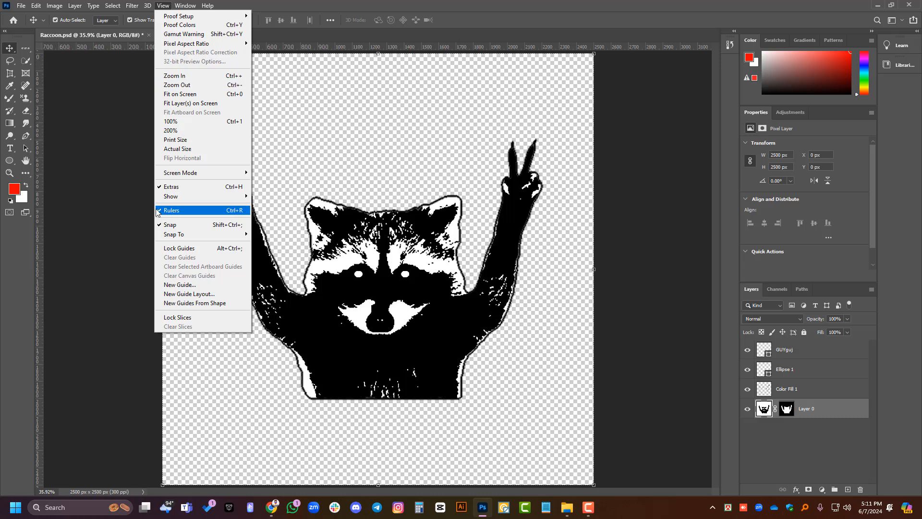
pyautogui.click(171, 210)
pyautogui.click(164, 7)
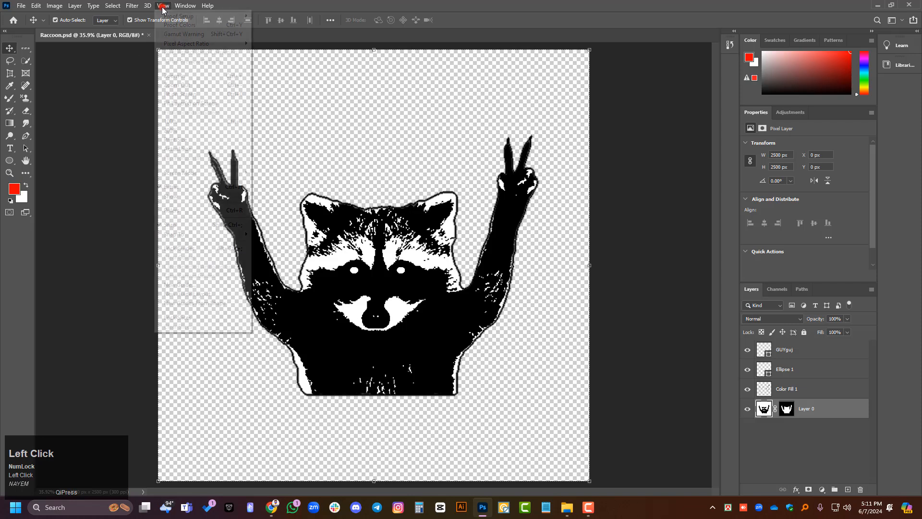
pyautogui.click(160, 211)
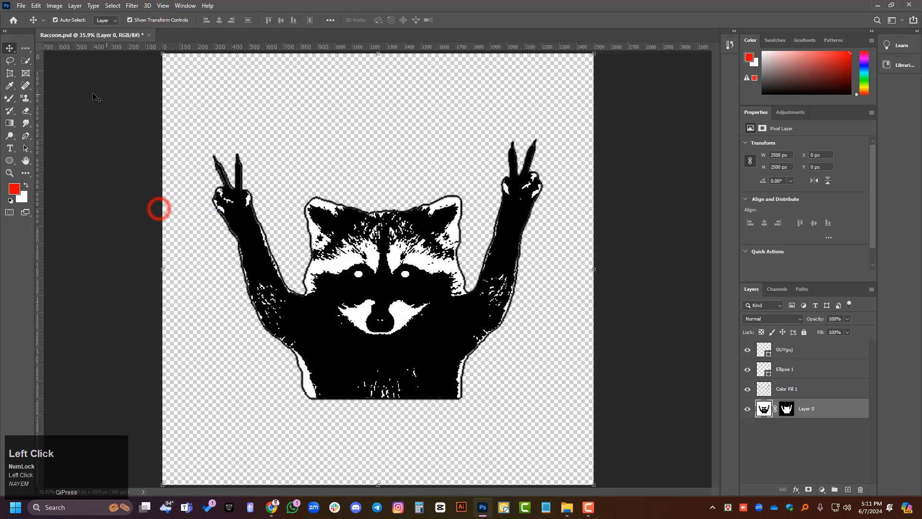
# - Look through the view commands for snapping, rulers, extras and guides
pyautogui.click(163, 6)
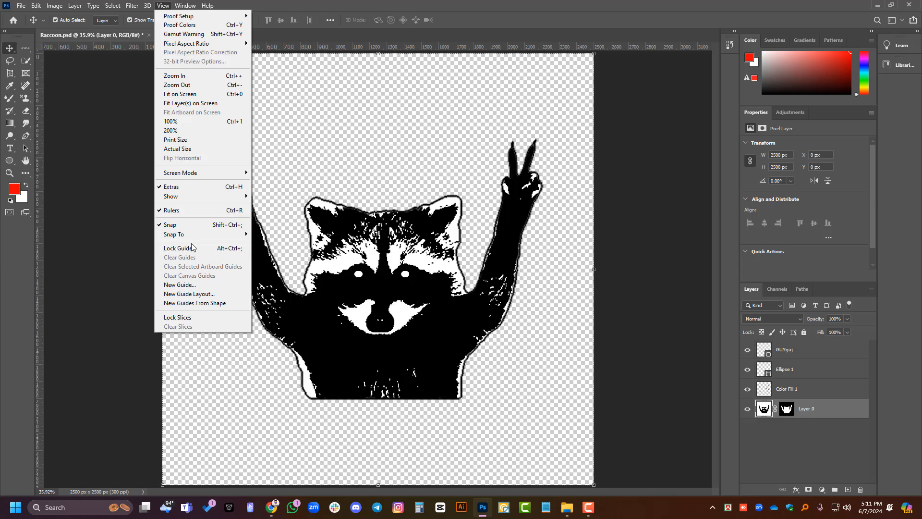
pyautogui.moveTo(169, 238)
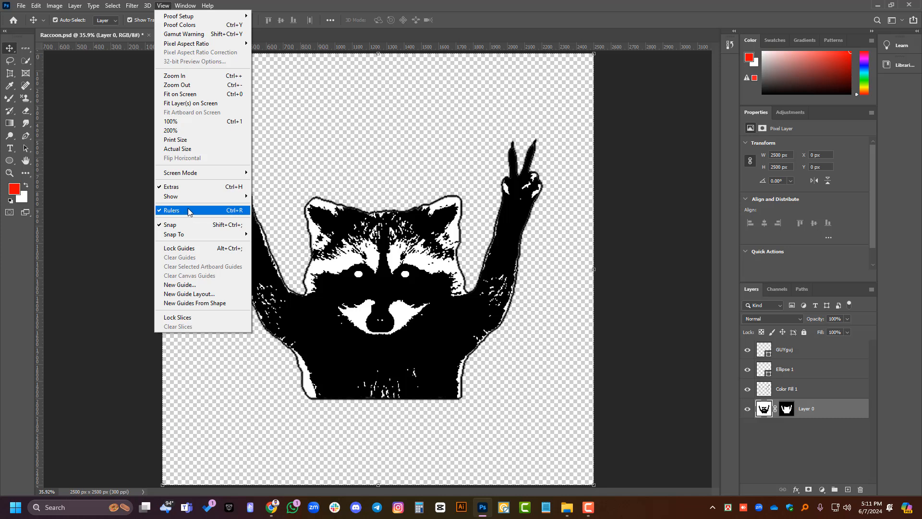
pyautogui.moveTo(188, 201)
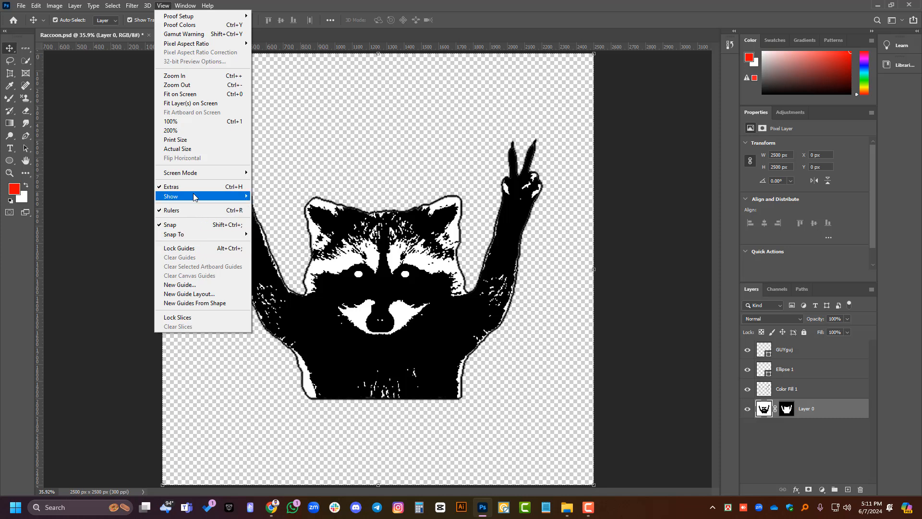
pyautogui.moveTo(189, 177)
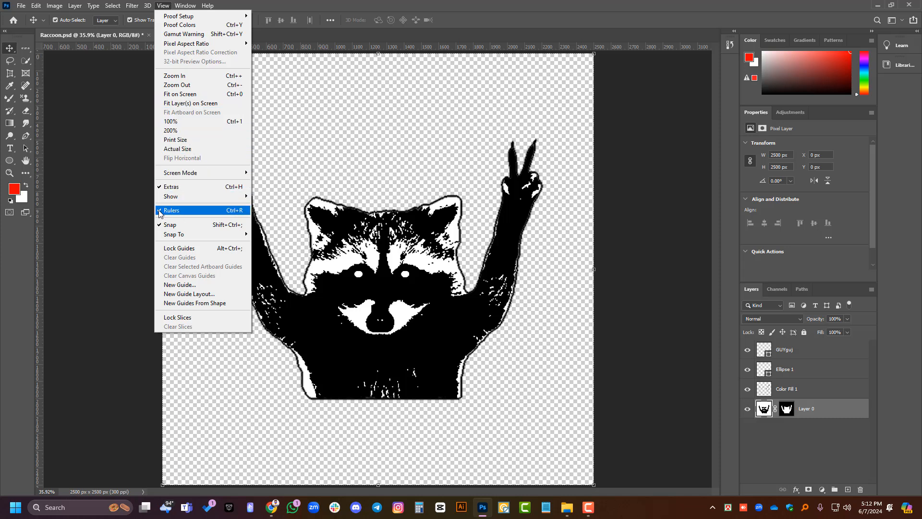
pyautogui.click(106, 133)
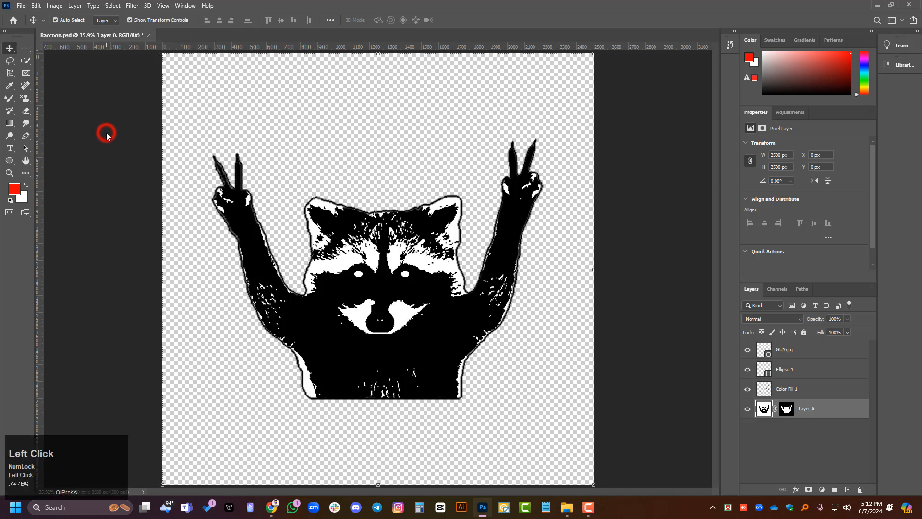
# - Toggle the rulers off and on, and place two vertical guides, one across the raccoon's raised arm and one outside the canvas
pyautogui.hotkey('ctrl', 'r')
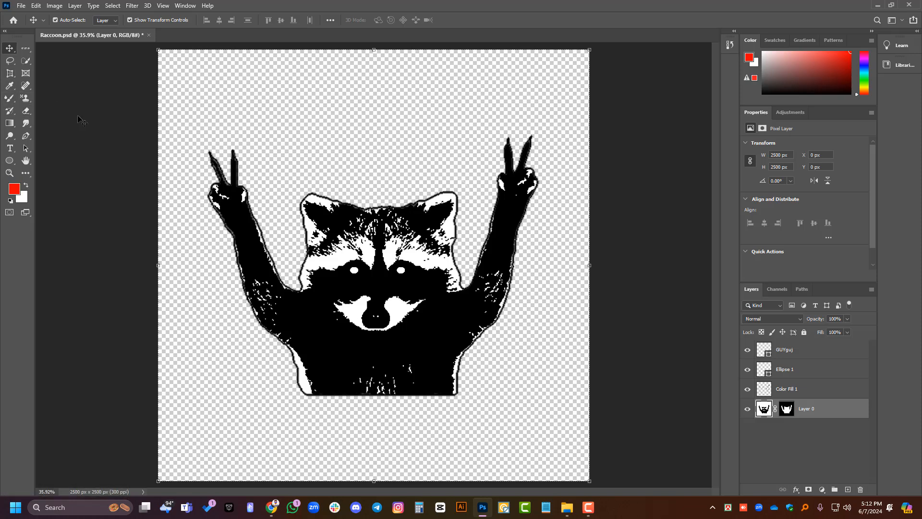
pyautogui.hotkey('ctrl', 'r')
pyautogui.moveTo(41, 103); pyautogui.dragTo(262, 126)
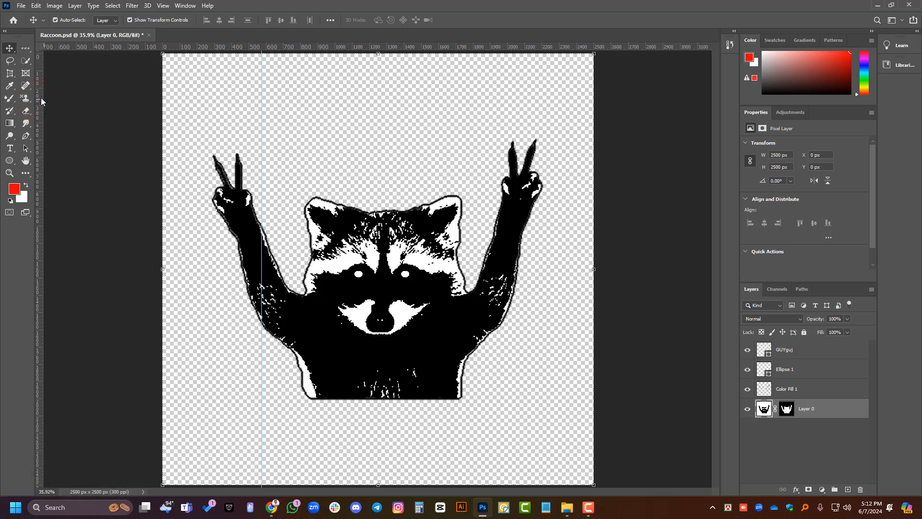
pyautogui.moveTo(40, 97); pyautogui.dragTo(124, 146)
pyautogui.click(90, 92)
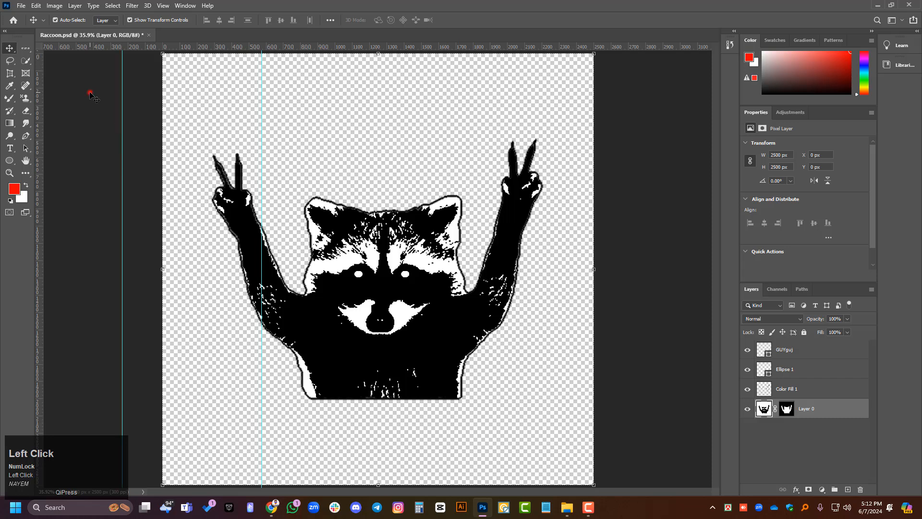
# - Move the guide from outside the canvas to near the canvas's right edge and try to delete it
pyautogui.scroll(-1, 287, 210)
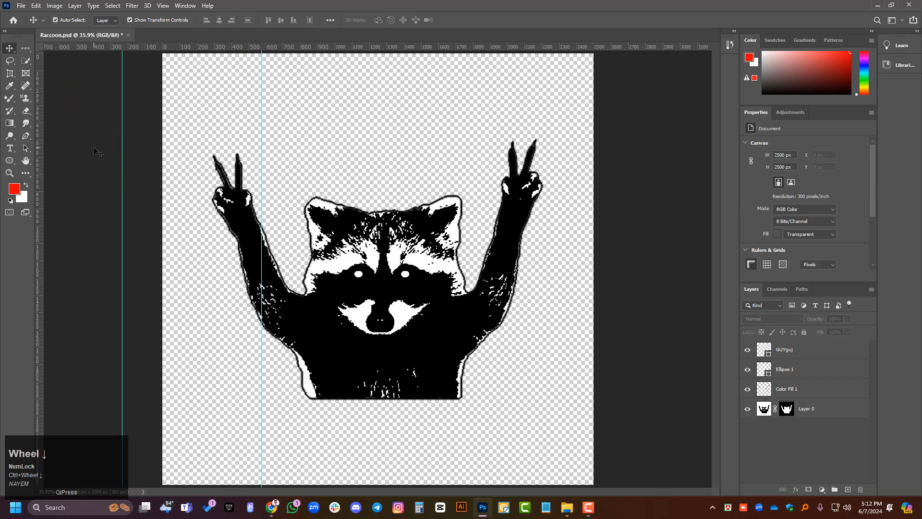
pyautogui.scroll(-2, 333, 275)
pyautogui.scroll(3, 237, 246)
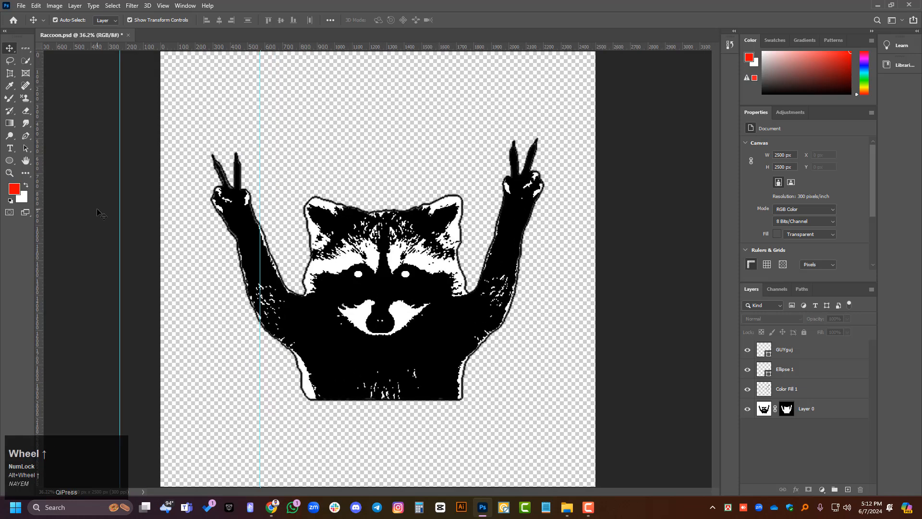
pyautogui.moveTo(120, 203); pyautogui.dragTo(581, 193)
pyautogui.press('Delete')
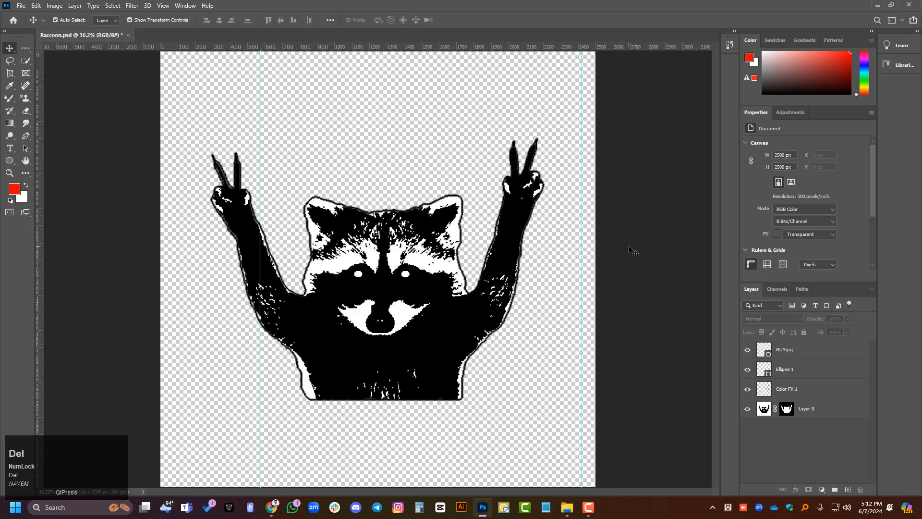
pyautogui.click(581, 189)
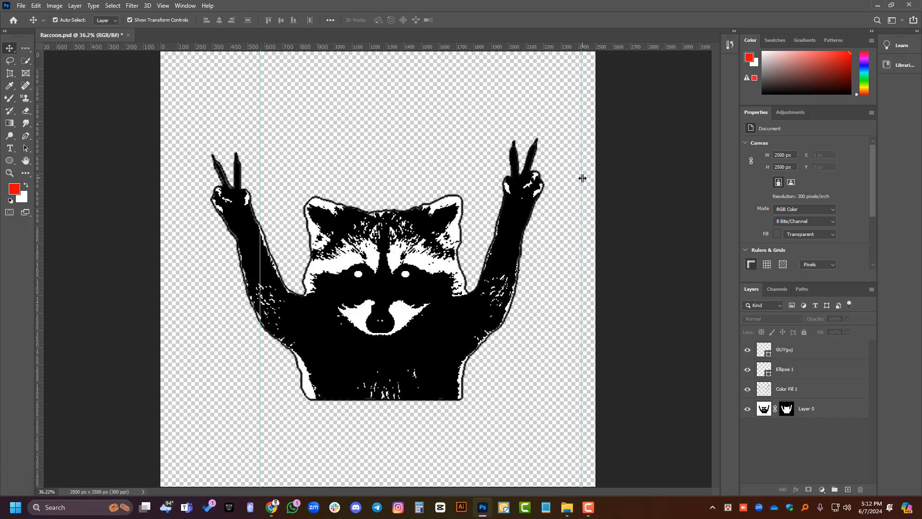
pyautogui.press('Delete')
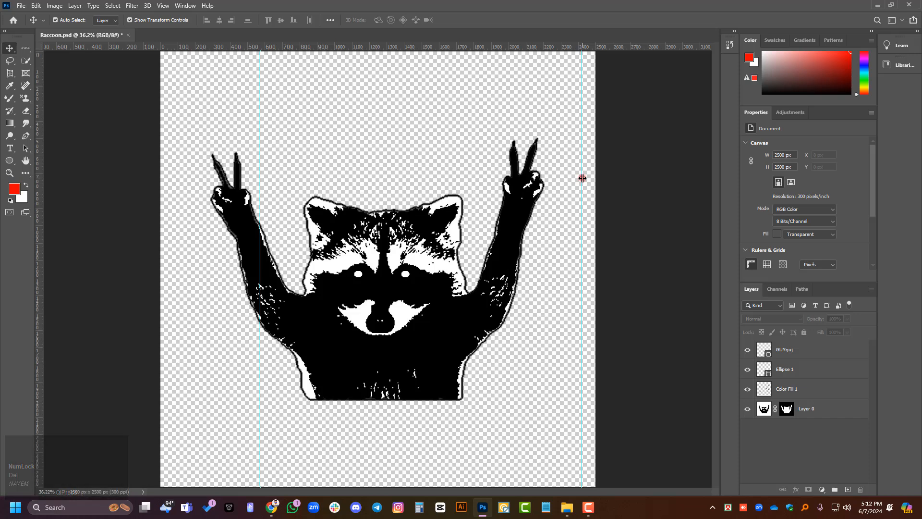
# - Remove both vertical guides by moving them back into the ruler
pyautogui.moveTo(582, 179); pyautogui.dragTo(34, 129)
pyautogui.scroll(-4, 349, 207)
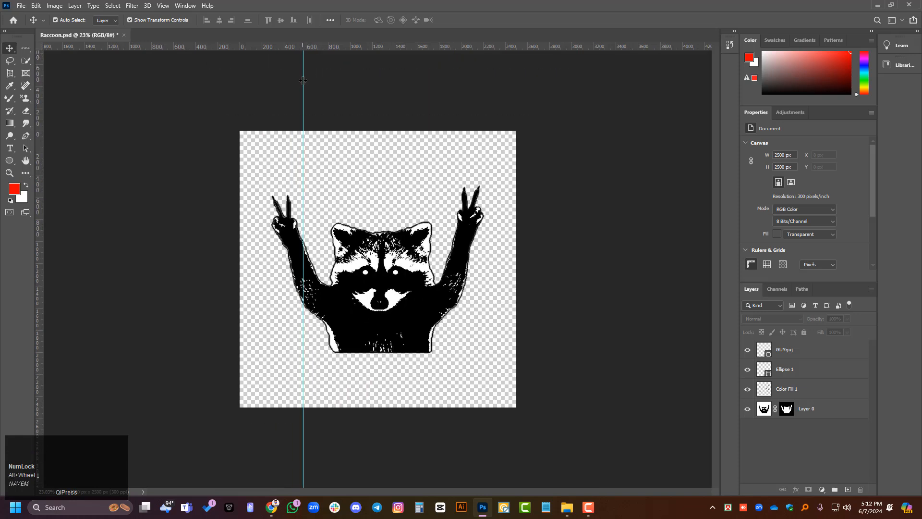
pyautogui.moveTo(302, 80); pyautogui.dragTo(36, 84)
pyautogui.scroll(1, 412, 171)
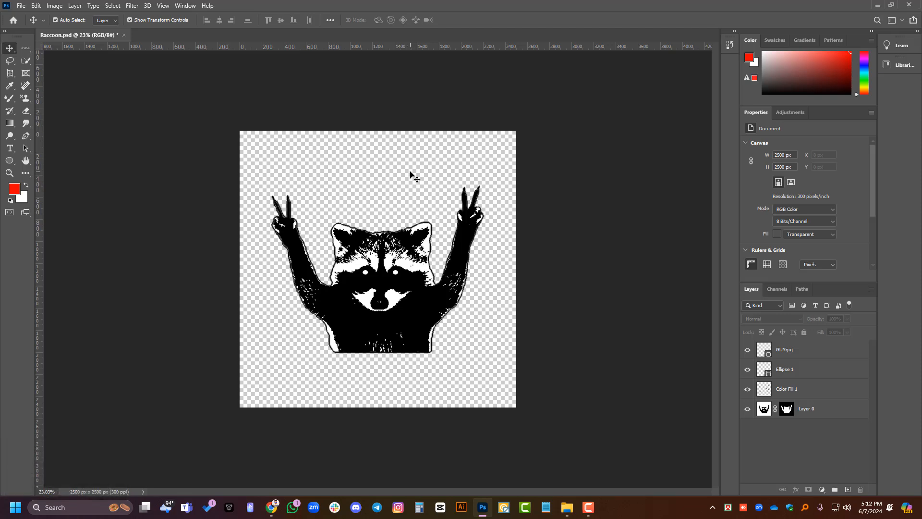
pyautogui.scroll(1, 411, 175)
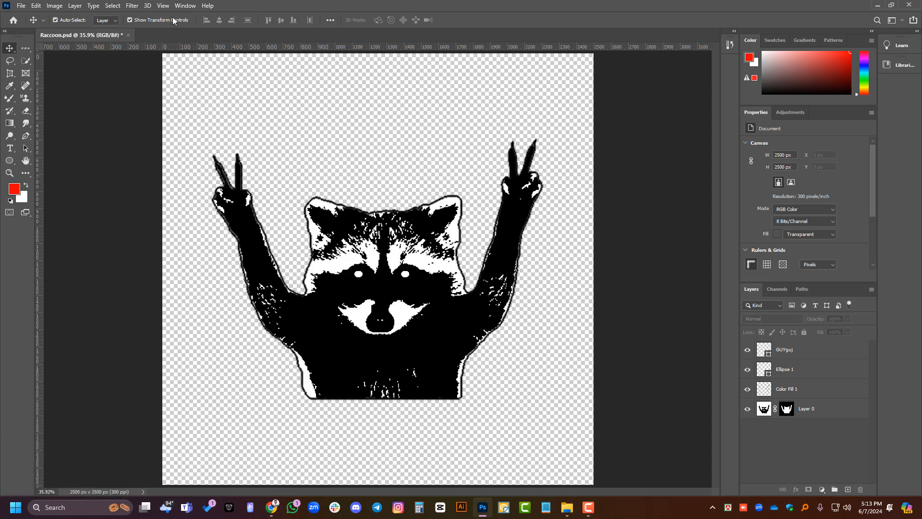
pyautogui.click(164, 6)
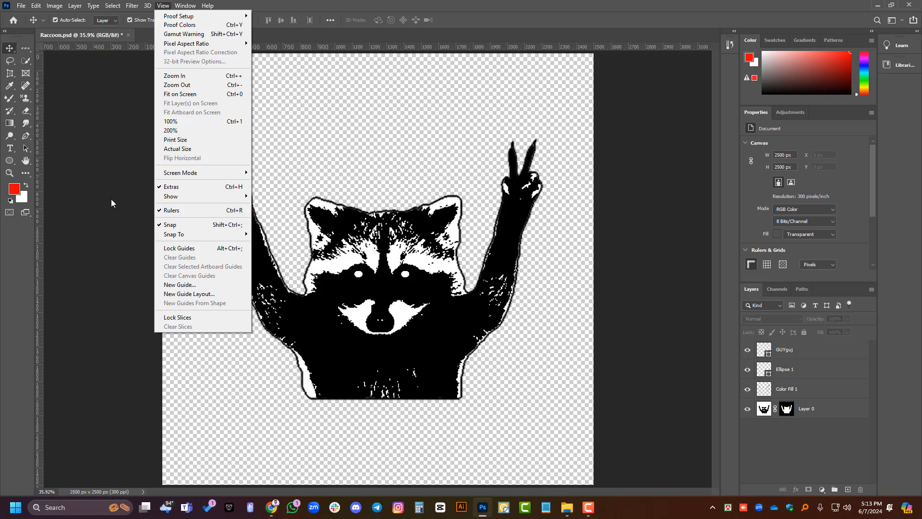
pyautogui.click(113, 172)
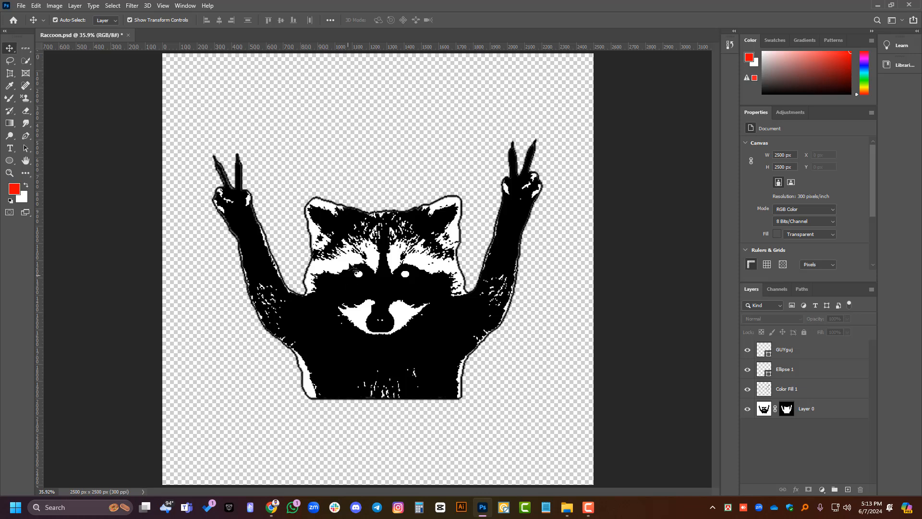
# - Draw a red rectangle about 354 px wide and 183 px high beside the raccoon's raised fingers with the Rectangle tool
pyautogui.keyDown('alt'); pyautogui.scroll(1, 241, 177); pyautogui.keyUp('alt')
pyautogui.keyDown('alt'); pyautogui.scroll(3, 242, 178); pyautogui.keyUp('alt')
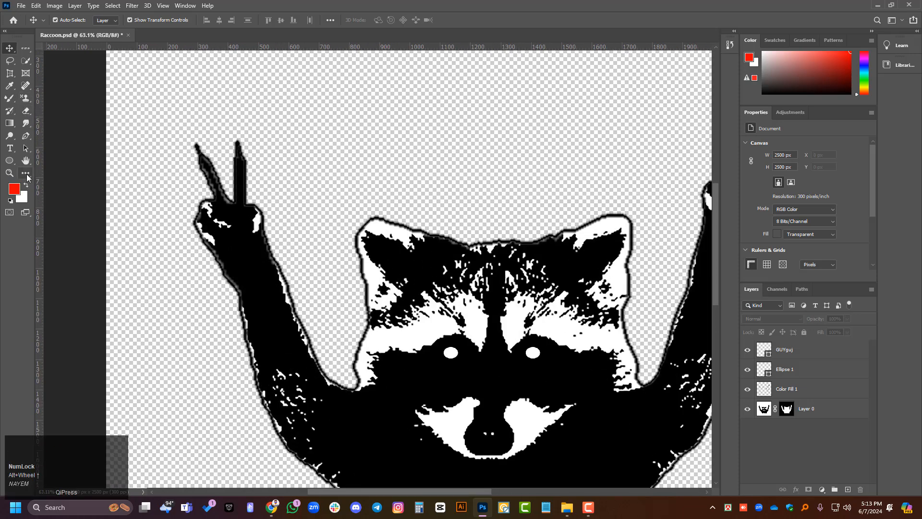
pyautogui.rightClick(12, 161)
pyautogui.click(46, 161)
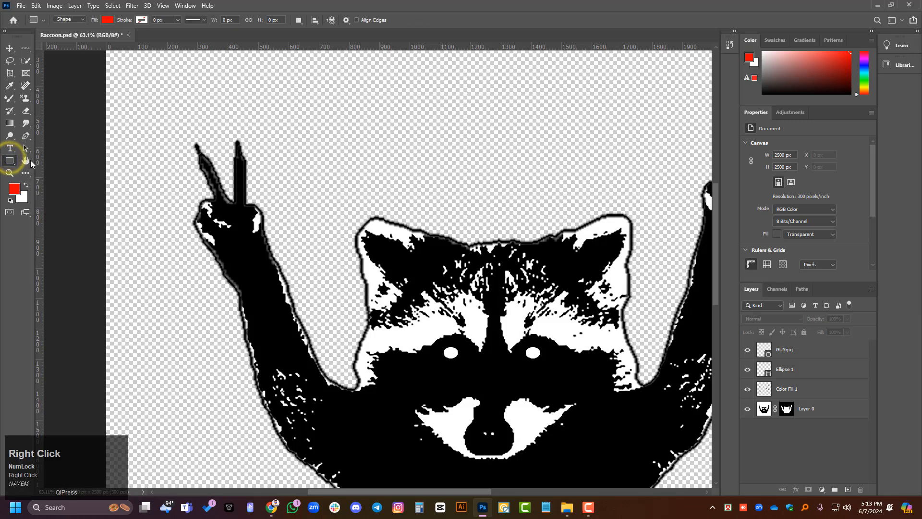
pyautogui.moveTo(355, 125); pyautogui.dragTo(248, 181)
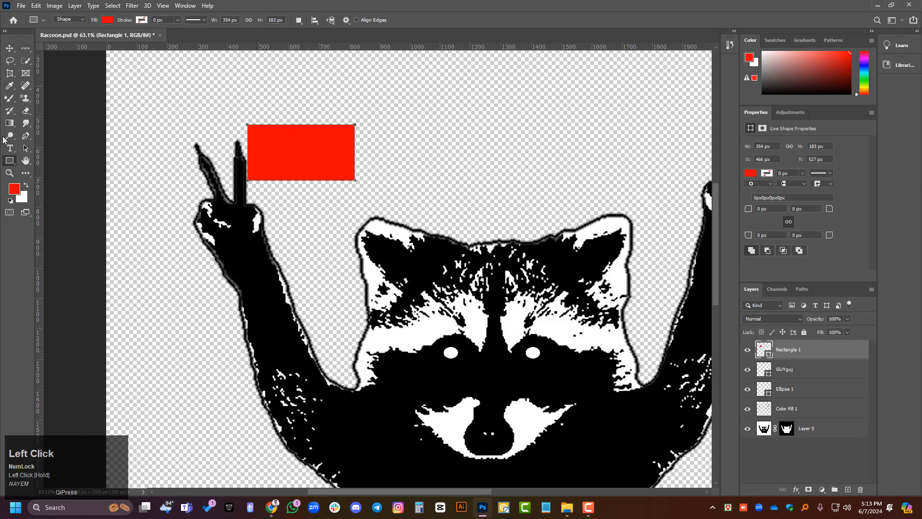
# - Draw a second red rectangle about 146 px wide and 185 px high above the first one
pyautogui.moveTo(279, 58); pyautogui.dragTo(322, 114)
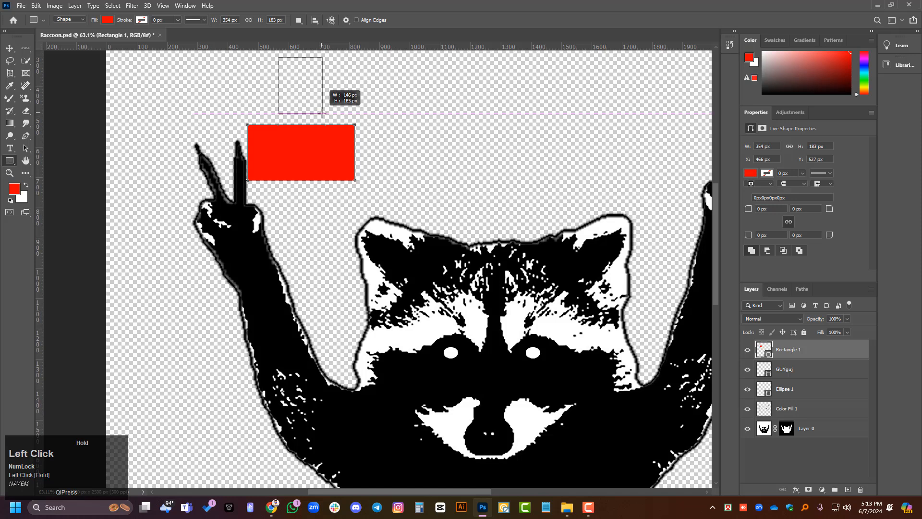
pyautogui.moveTo(322, 113); pyautogui.dragTo(321, 113)
pyautogui.scroll(-1, 174, 212)
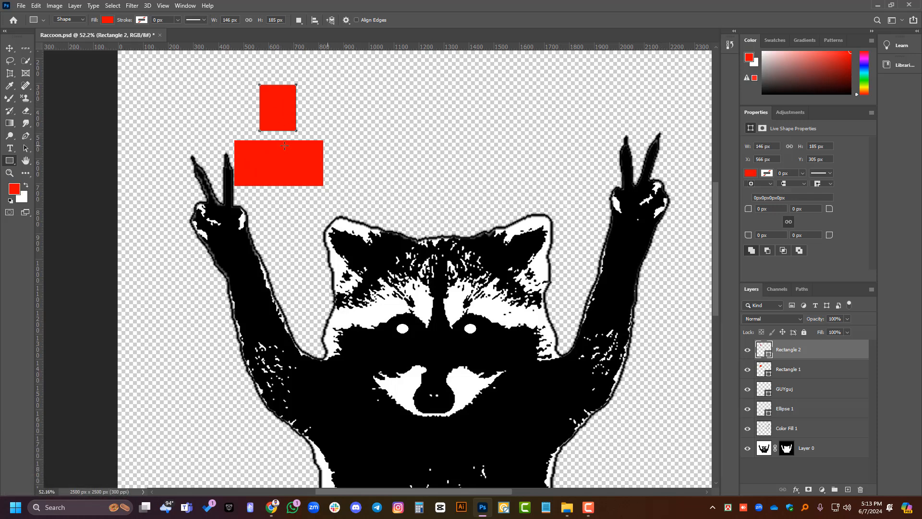
# - Delete both red rectangles above the raccoon's raised arm
pyautogui.click(9, 48)
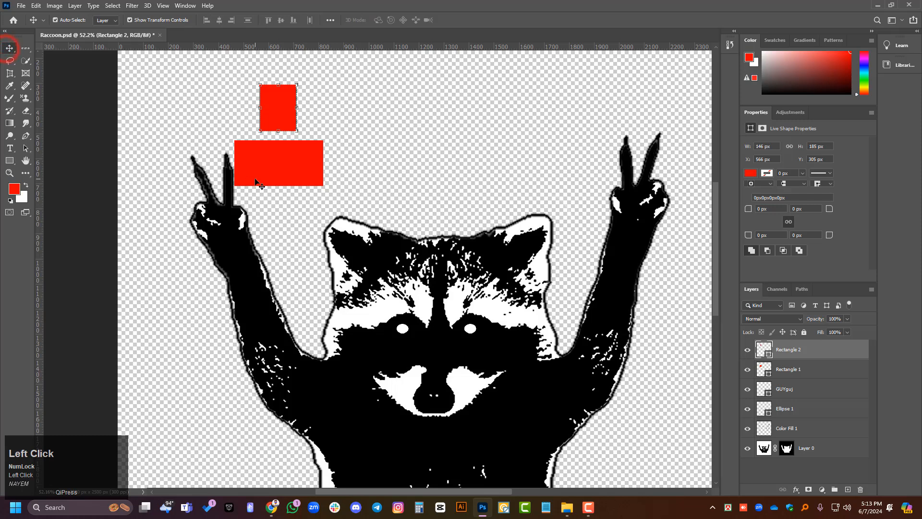
pyautogui.press('Delete')
pyautogui.click(294, 163)
pyautogui.press('Delete')
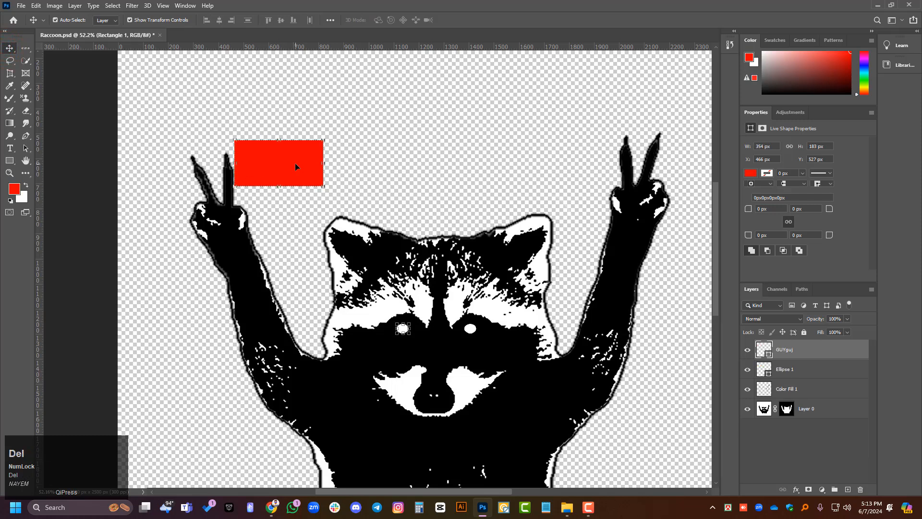
# - Display the Paragraph settings and set the text alignment to left
pyautogui.click(182, 6)
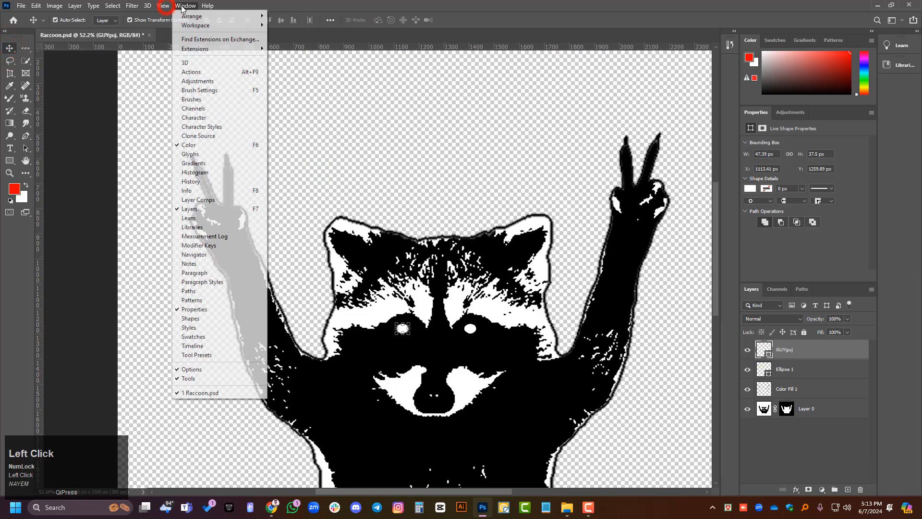
pyautogui.click(183, 8)
pyautogui.click(181, 7)
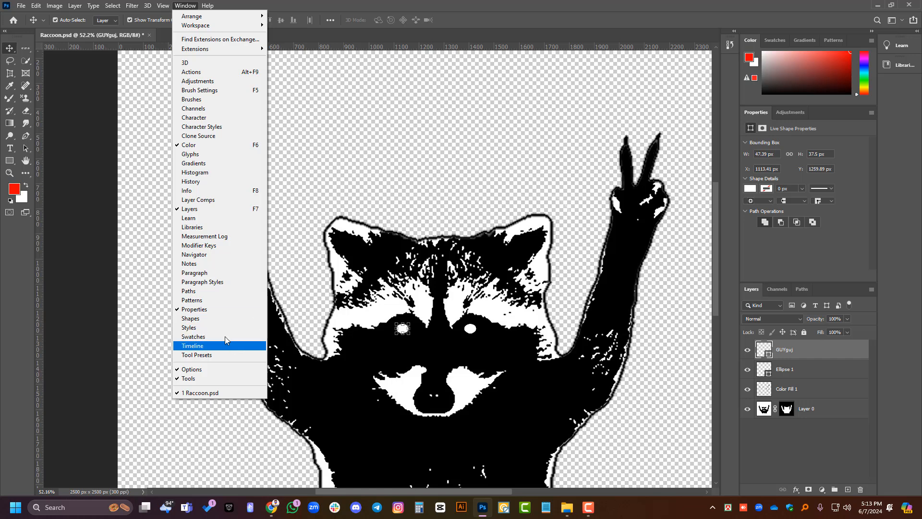
pyautogui.click(177, 275)
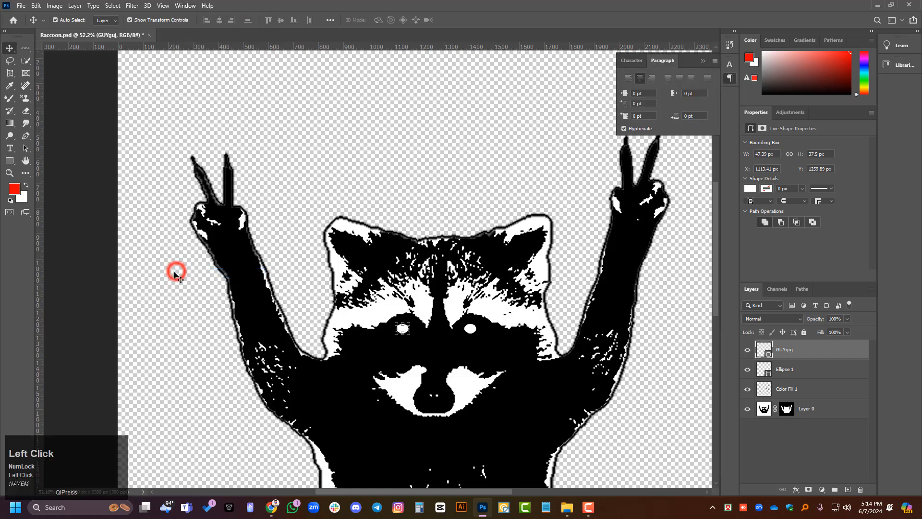
pyautogui.click(641, 80)
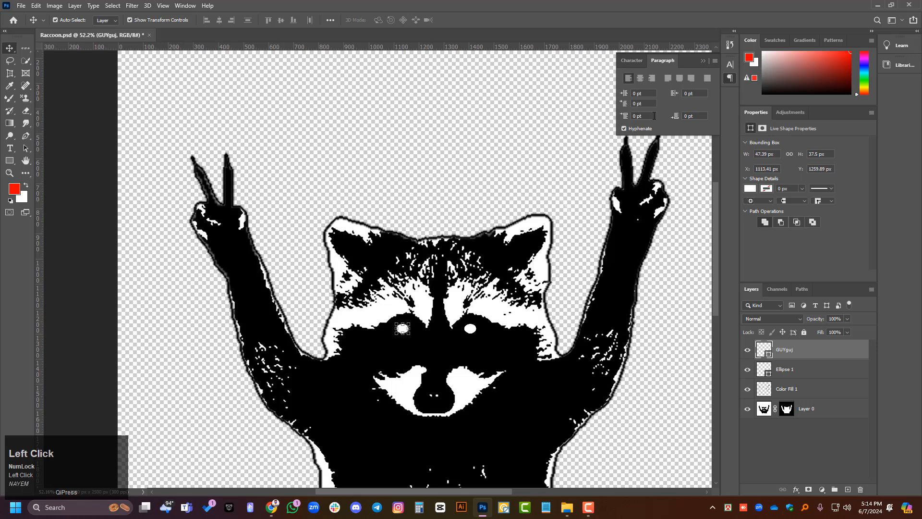
# - Switch to the Character settings, then collapse and reopen them
pyautogui.click(631, 60)
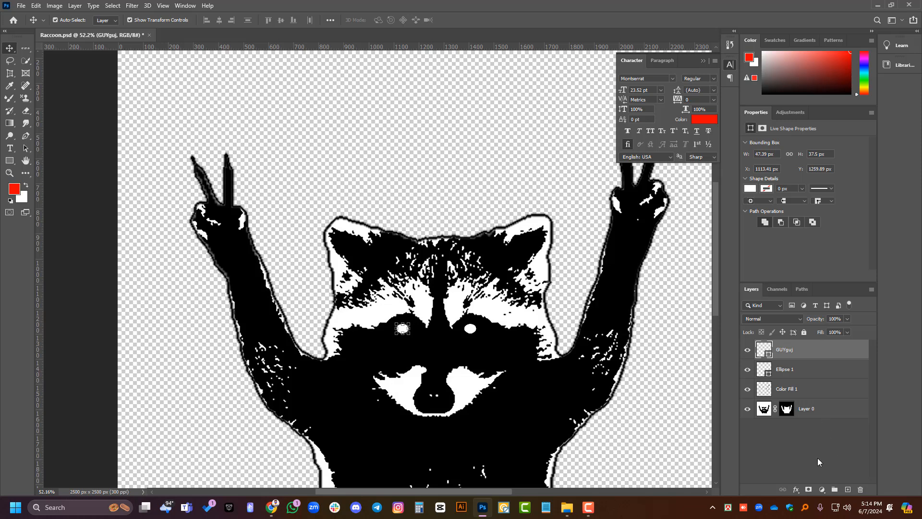
pyautogui.click(728, 67)
pyautogui.click(728, 67)
pyautogui.click(729, 67)
pyautogui.click(729, 67)
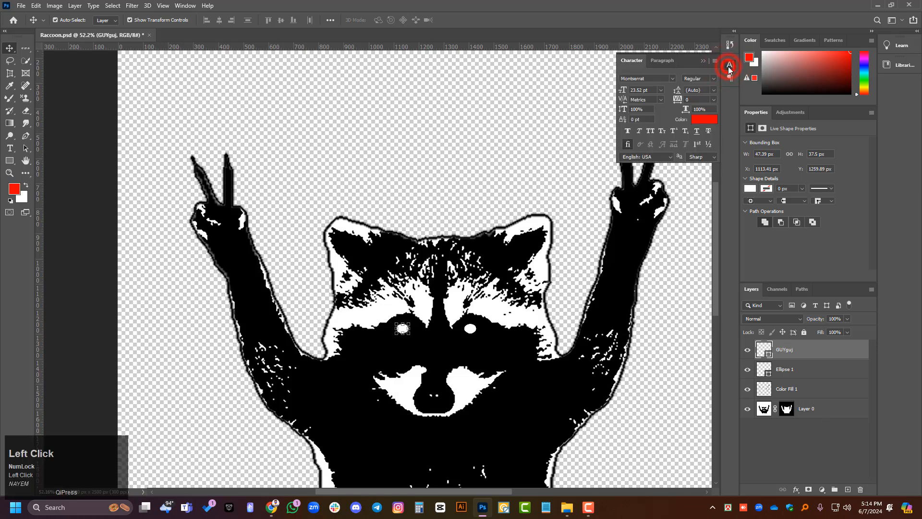
# - Collapse the Character settings and view the list of available panels and the document arrangement options
pyautogui.moveTo(730, 73)
pyautogui.mouseDown()
pyautogui.moveTo(535, 79)
pyautogui.moveTo(454, 99)
pyautogui.moveTo(742, 76)
pyautogui.moveTo(725, 63)
pyautogui.mouseUp()
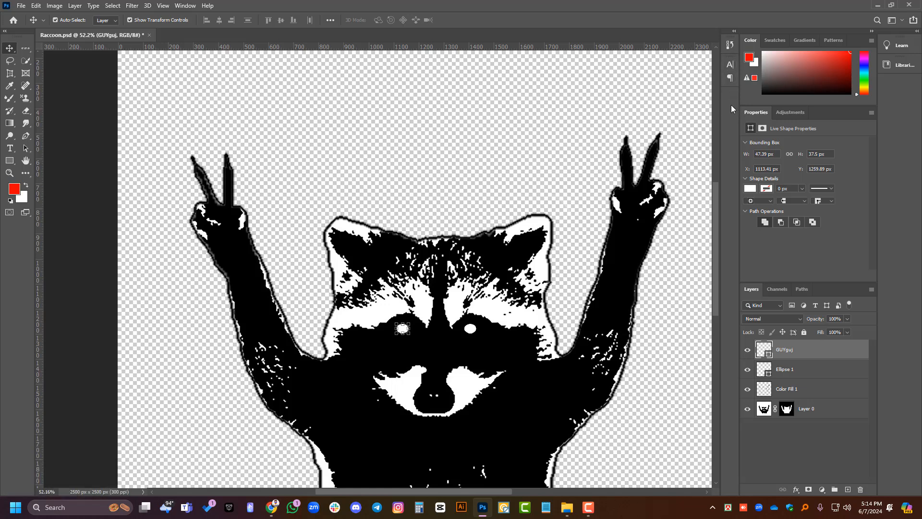
pyautogui.click(185, 6)
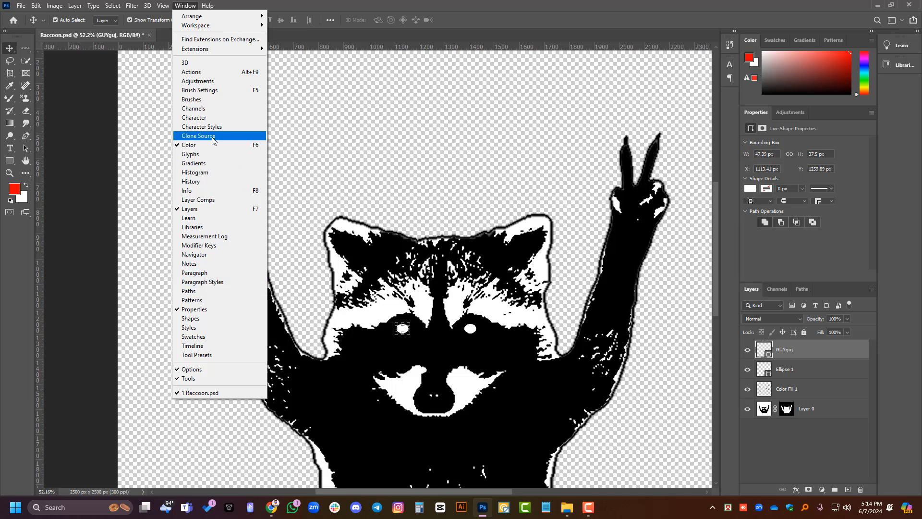
pyautogui.moveTo(234, 21)
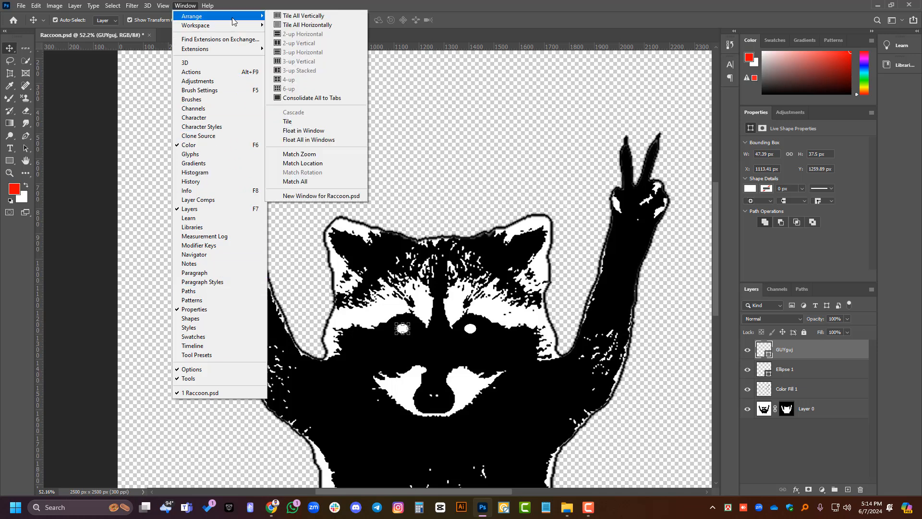
pyautogui.click(208, 6)
pyautogui.click(54, 5)
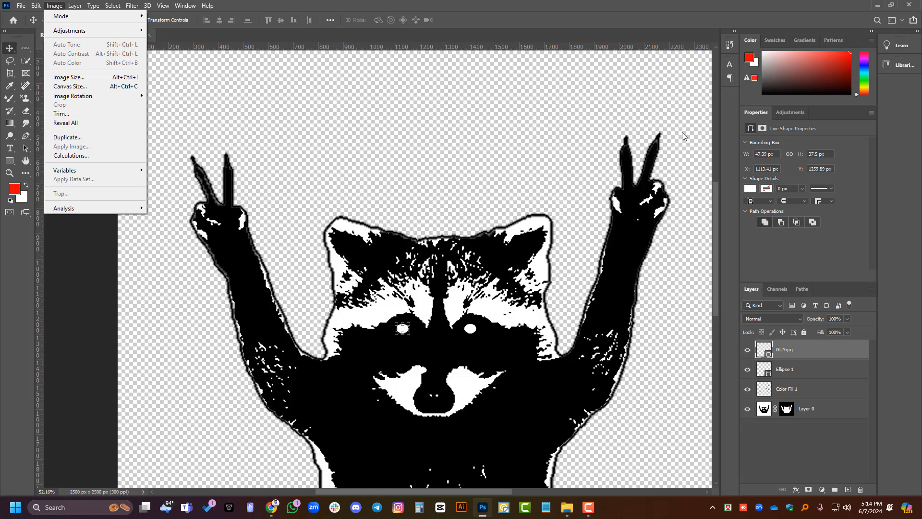
# - View the color swatches and return to the color picker
pyautogui.click(777, 39)
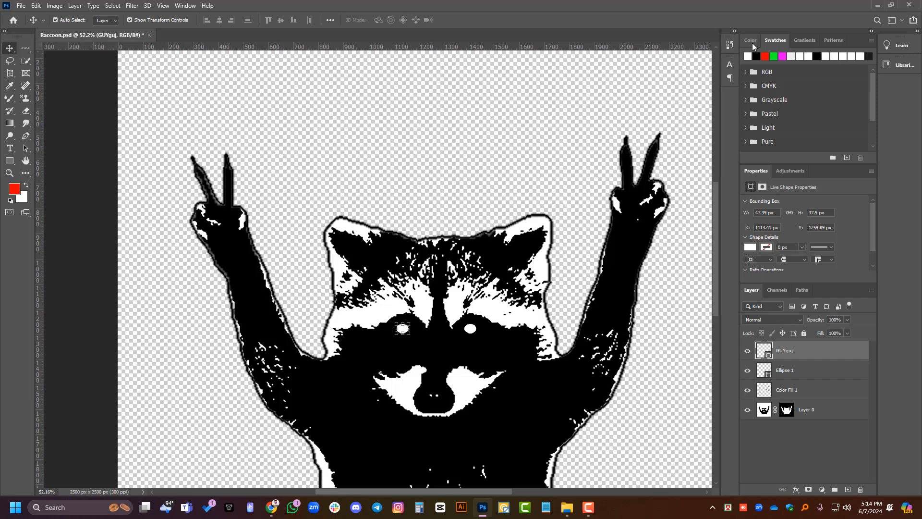
pyautogui.click(752, 42)
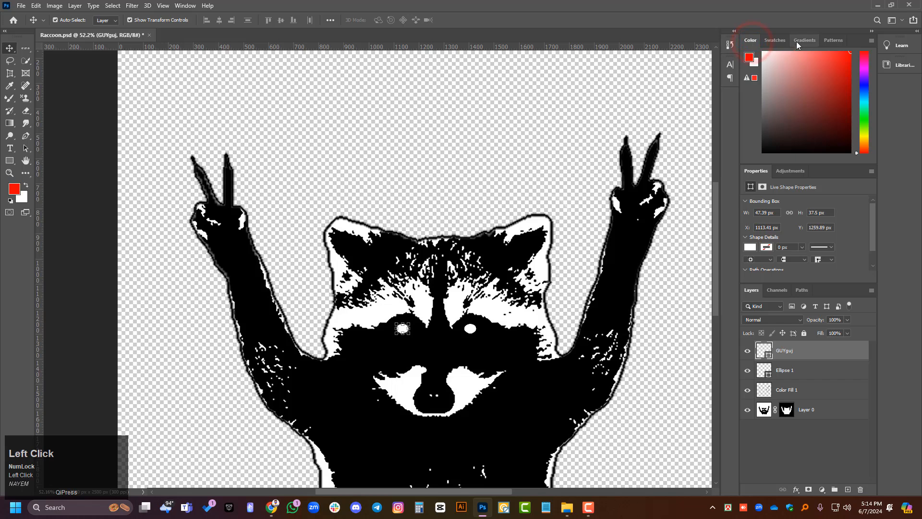
pyautogui.moveTo(834, 111); pyautogui.dragTo(871, 48)
# - Try filling the selected GUYguj eye shape with a light blue gradient from the Blues group
pyautogui.click(804, 40)
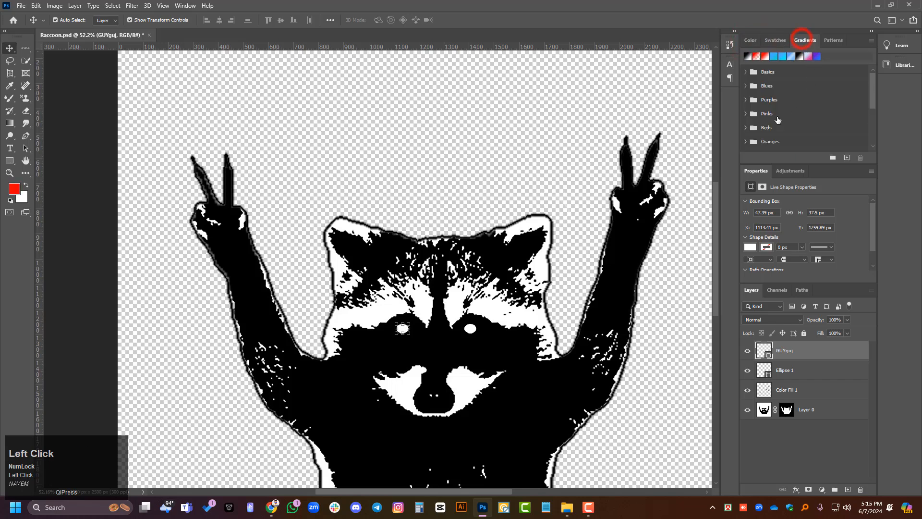
pyautogui.click(747, 87)
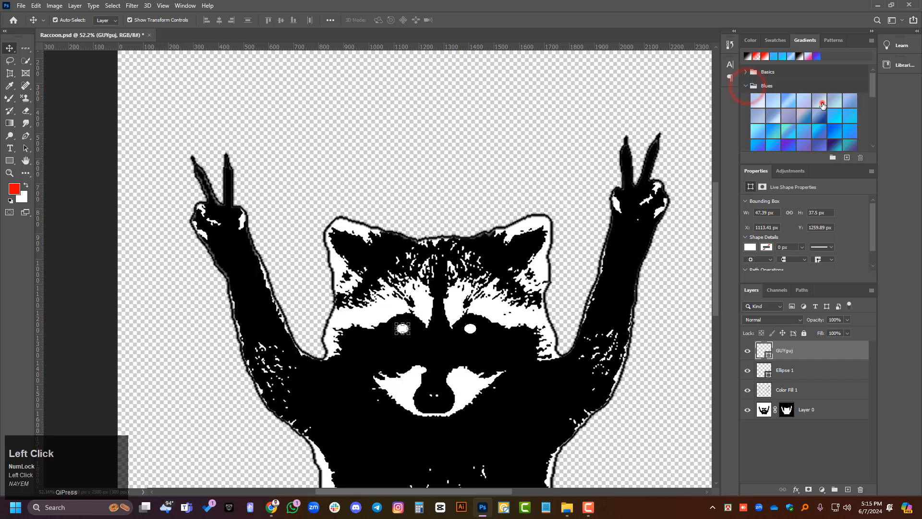
pyautogui.click(822, 102)
pyautogui.click(787, 103)
# - View the pattern groups, including Trees, and display the color picker again
pyautogui.click(834, 40)
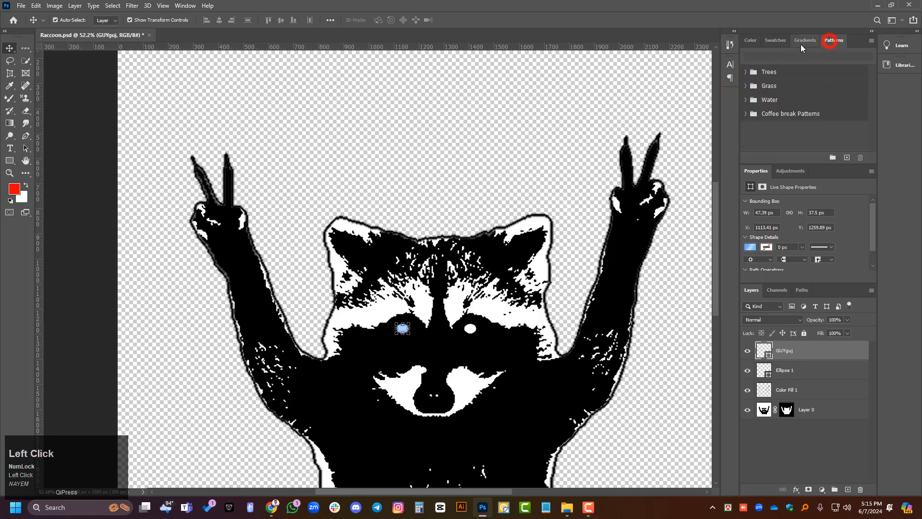
pyautogui.click(745, 72)
pyautogui.click(745, 72)
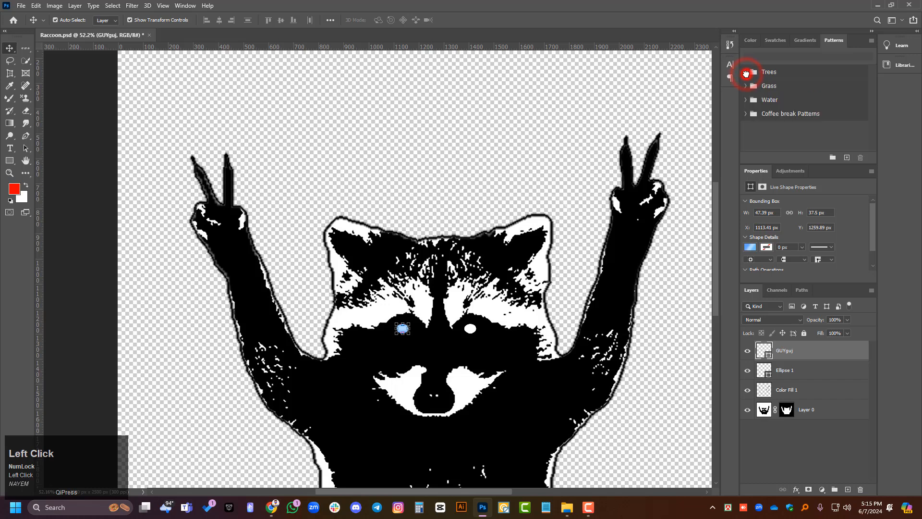
pyautogui.click(751, 40)
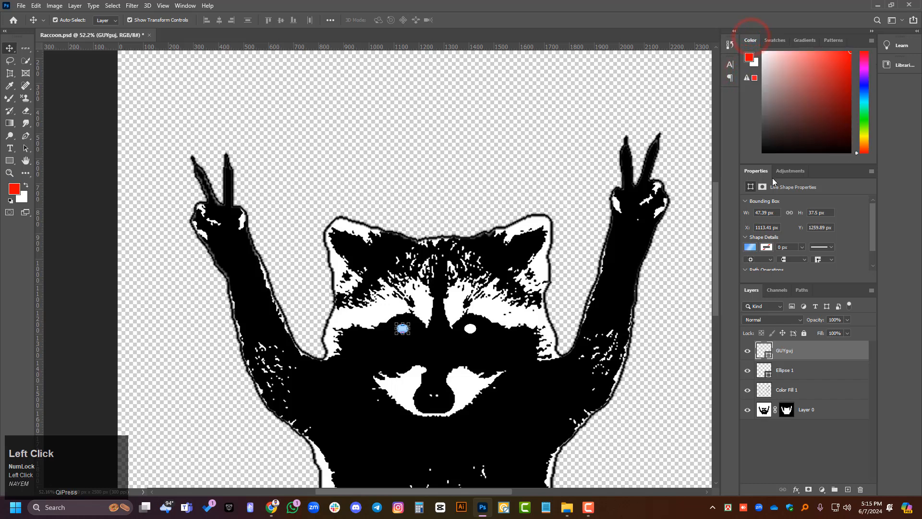
# - Display the adjustment layer presets and compare them with the image adjustment commands
pyautogui.click(798, 172)
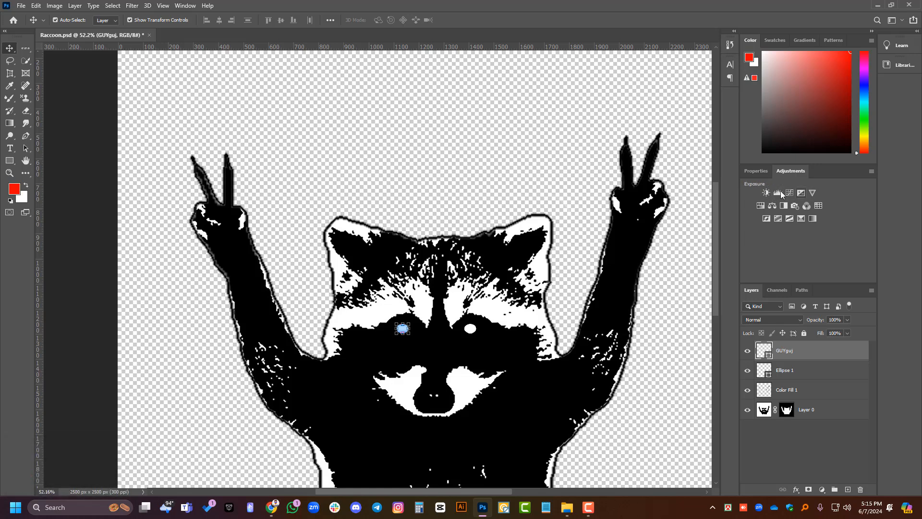
pyautogui.click(54, 5)
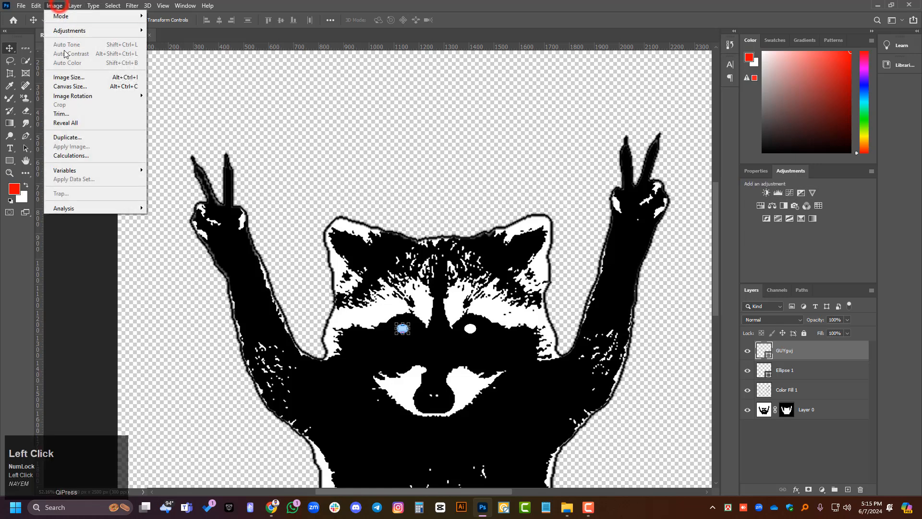
pyautogui.moveTo(96, 30)
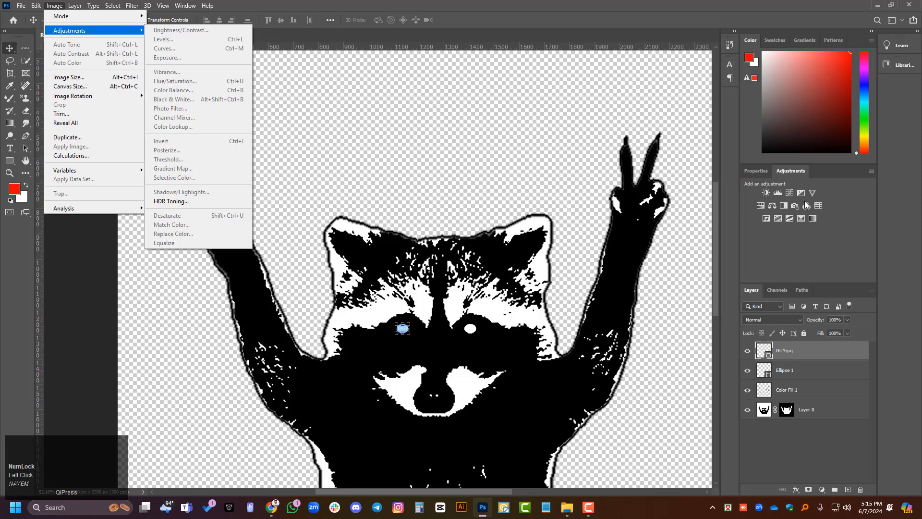
pyautogui.click(788, 244)
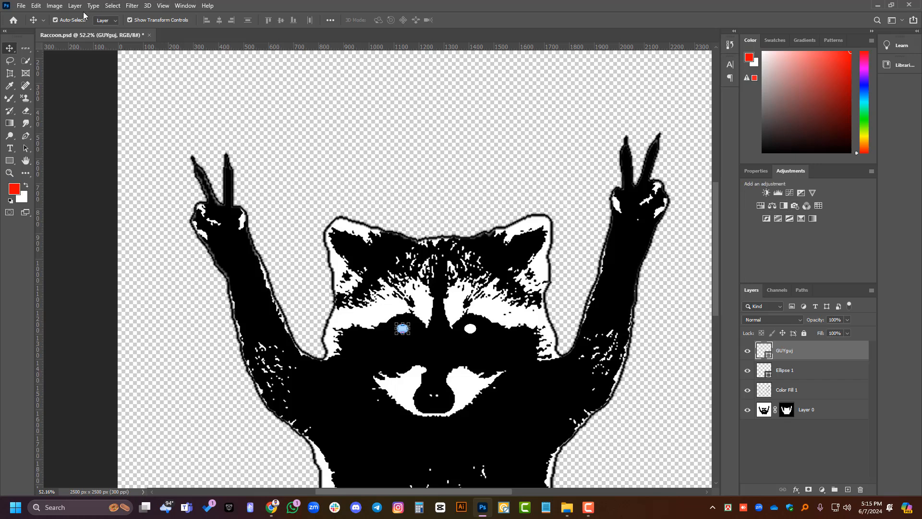
pyautogui.click(51, 5)
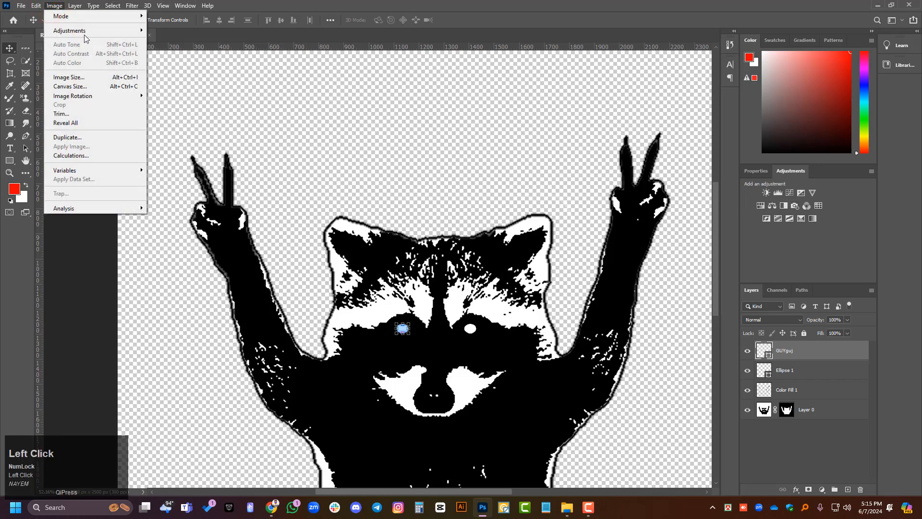
pyautogui.moveTo(97, 35)
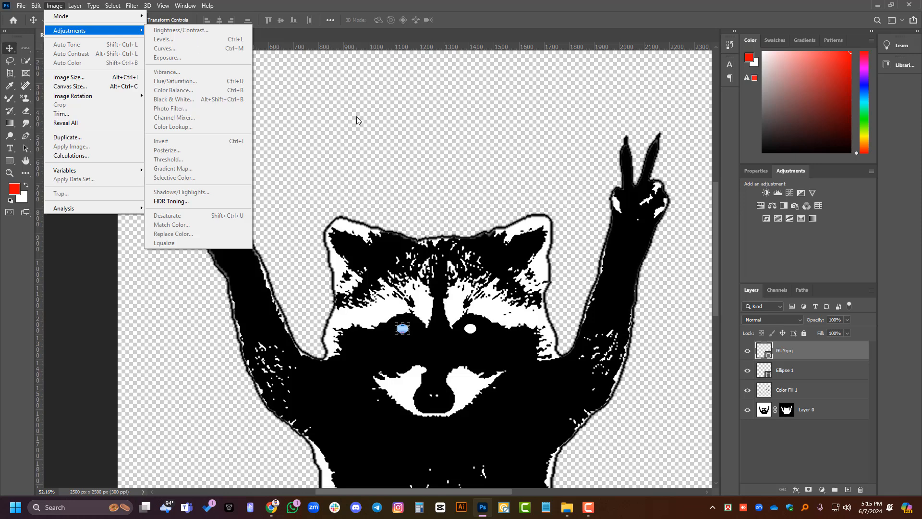
pyautogui.click(802, 245)
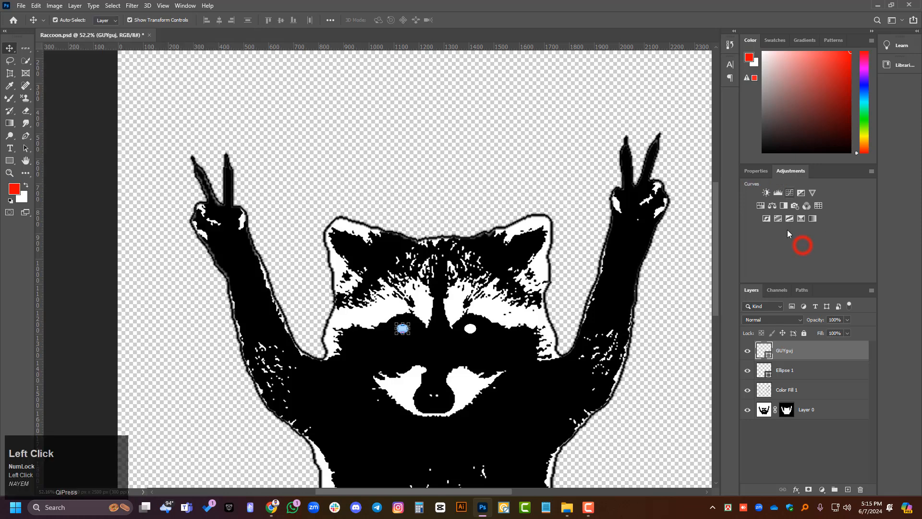
# - View the GUYguj shape's properties and the list of layer effects that can be added to it
pyautogui.click(762, 172)
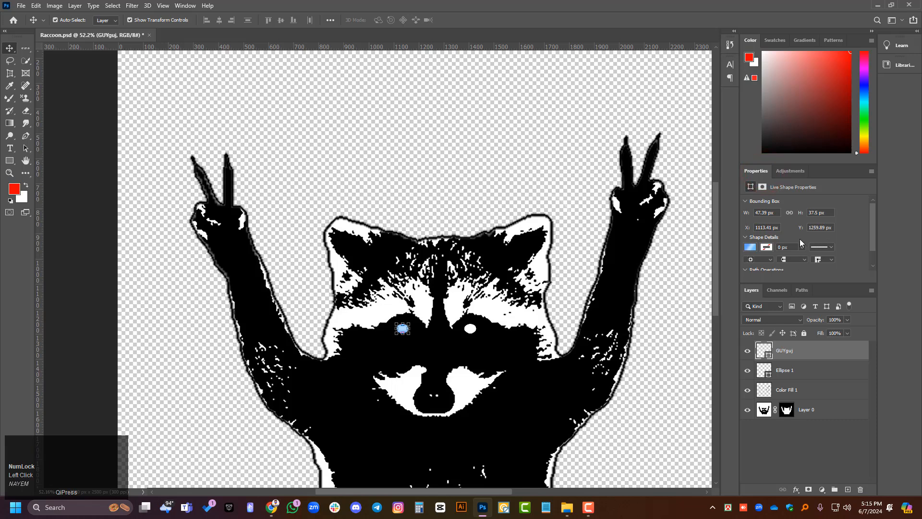
pyautogui.scroll(-2, 799, 238)
pyautogui.scroll(2, 799, 238)
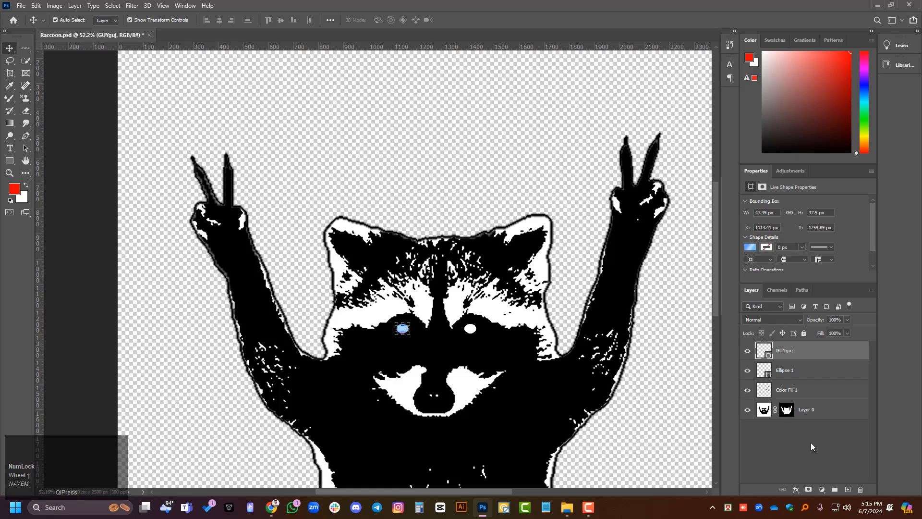
pyautogui.scroll(-3, 811, 442)
pyautogui.scroll(3, 811, 442)
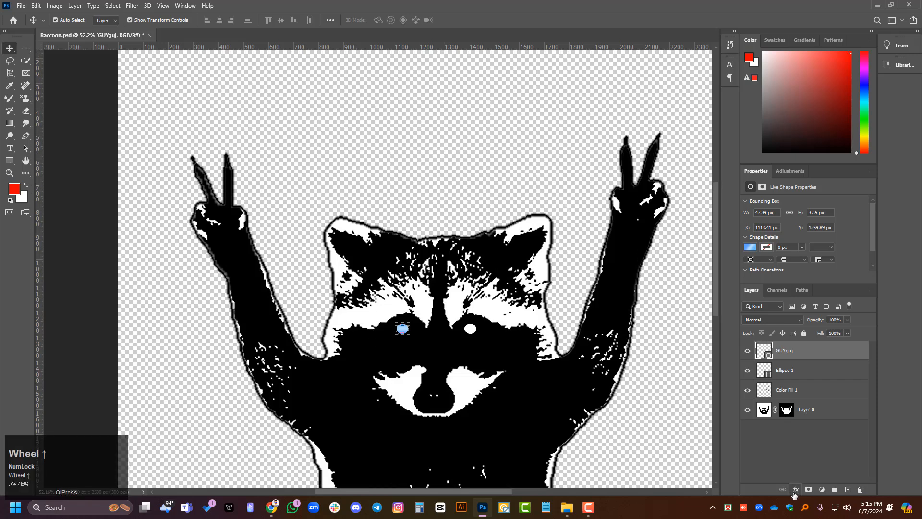
pyautogui.click(795, 491)
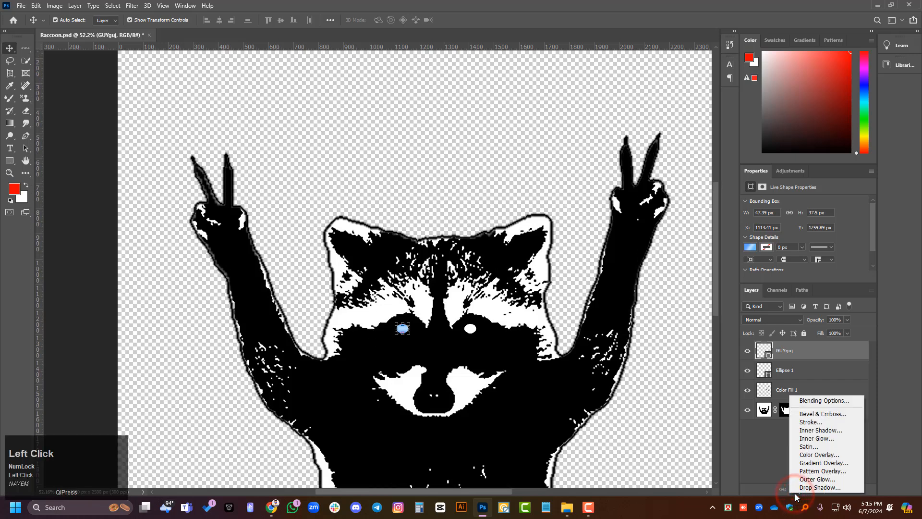
pyautogui.click(763, 445)
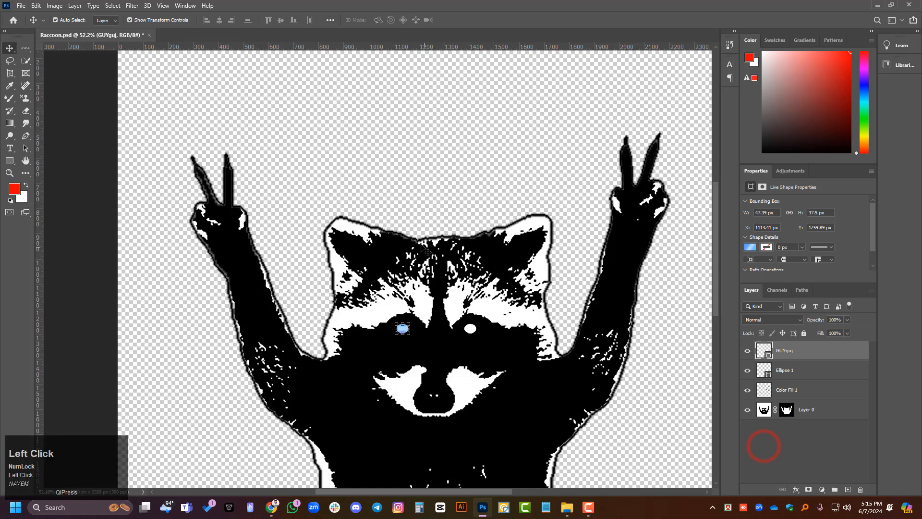
# - Deselect the layers and undo the blue gradient fill on the raccoon's eye
pyautogui.keyDown('alt'); pyautogui.scroll(-1, 391, 224); pyautogui.keyUp('alt')
pyautogui.keyDown('alt'); pyautogui.scroll(-2, 391, 224); pyautogui.keyUp('alt')
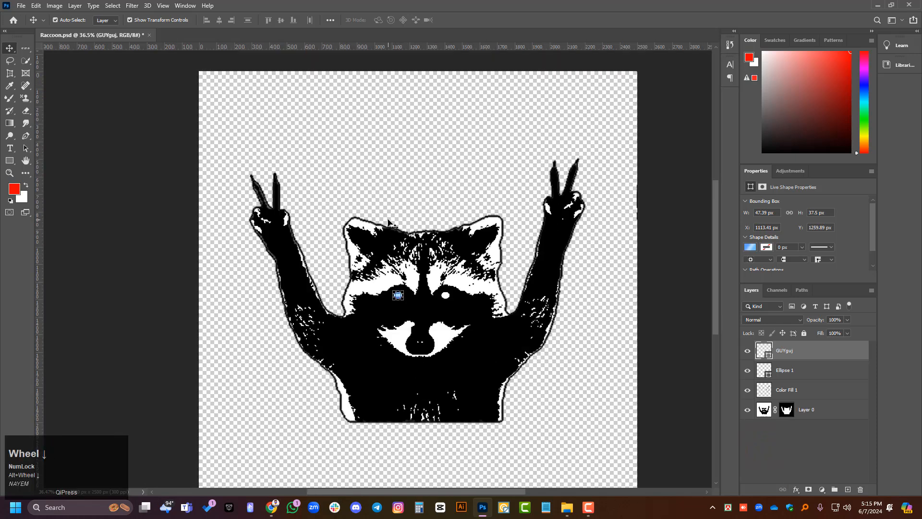
pyautogui.click(156, 191)
pyautogui.scroll(5, 402, 303)
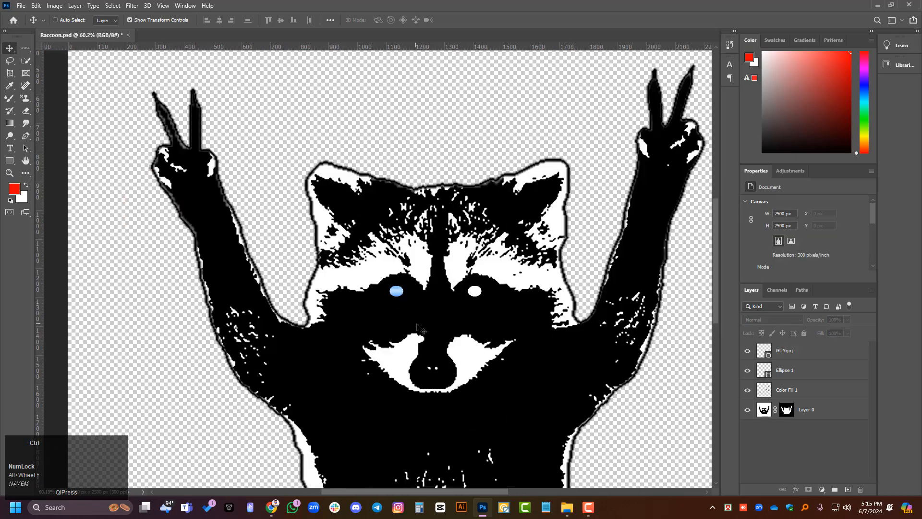
pyautogui.hotkey('ctrl', 'z')
pyautogui.hotkey('ctrl', 'z')
pyautogui.scroll(-5, 418, 321)
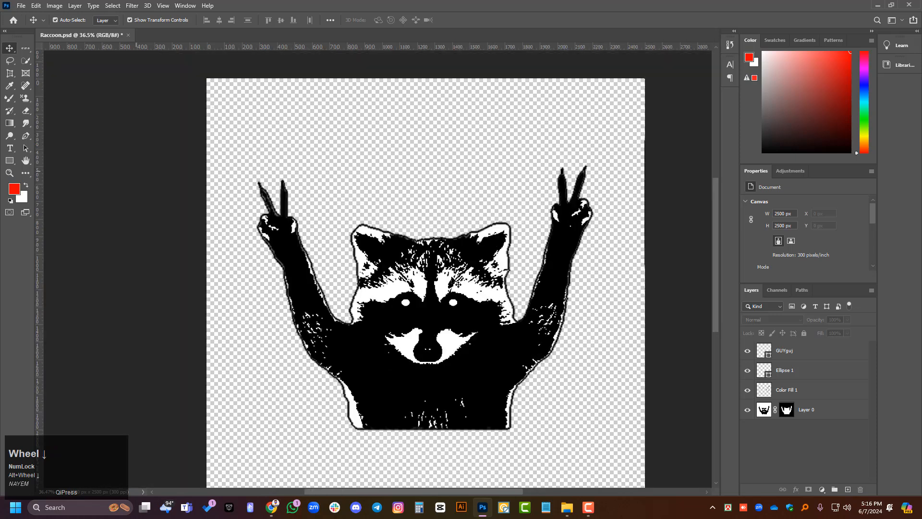
# - Select all layers from GUYguj down to Layer 0 and merge them into a single layer
pyautogui.click(829, 432)
pyautogui.click(813, 350)
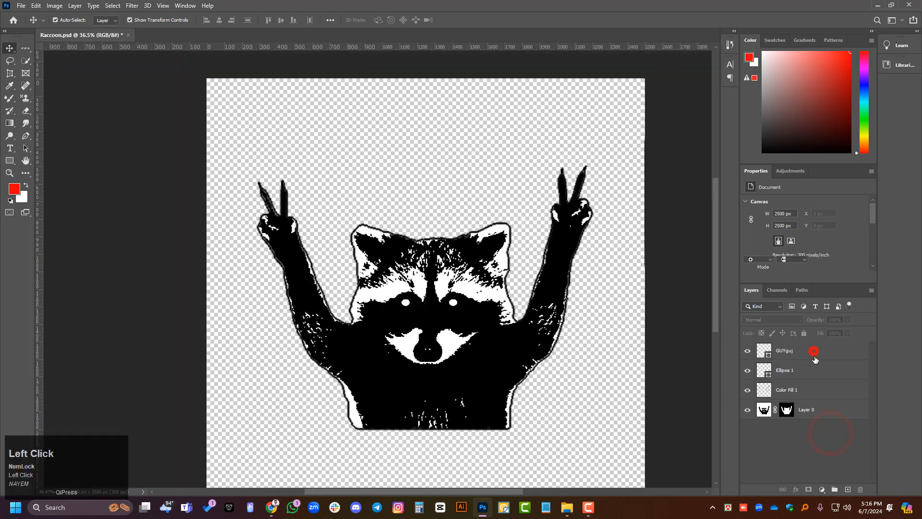
pyautogui.keyDown('shift'); pyautogui.click(824, 414); pyautogui.keyUp('shift')
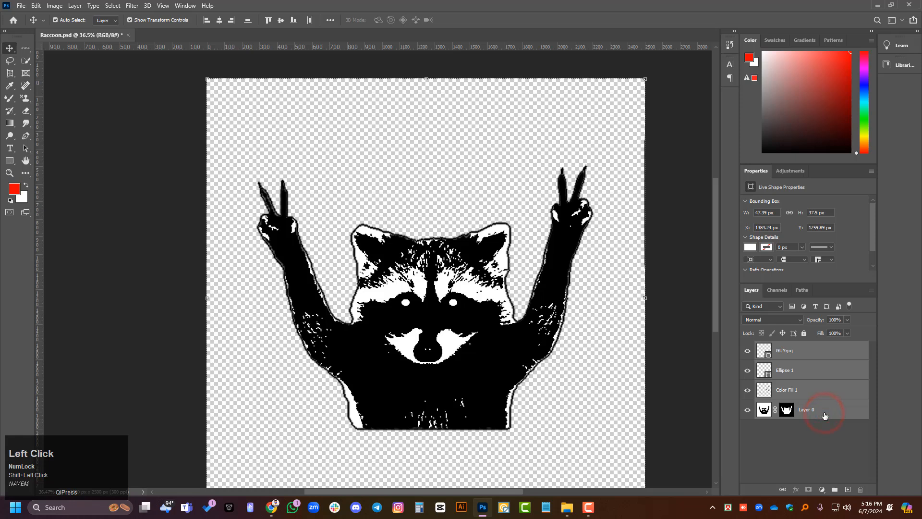
pyautogui.rightClick(827, 410)
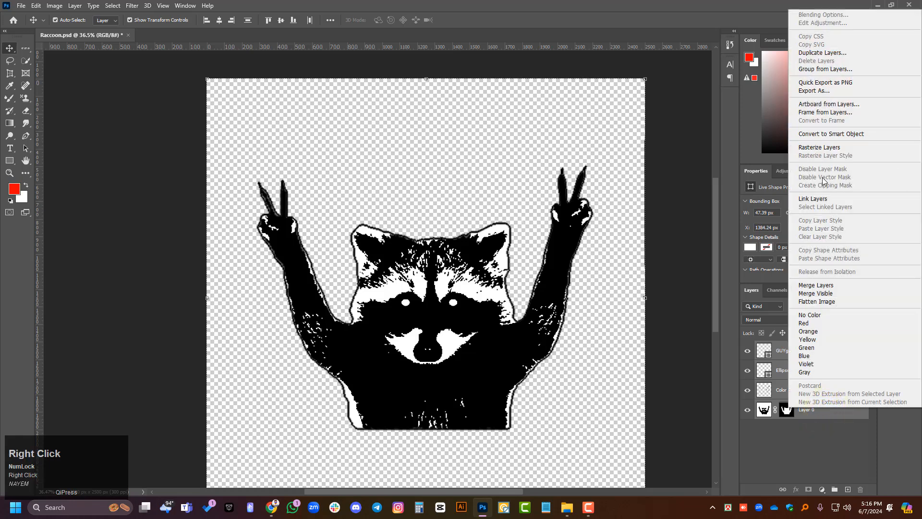
pyautogui.click(833, 286)
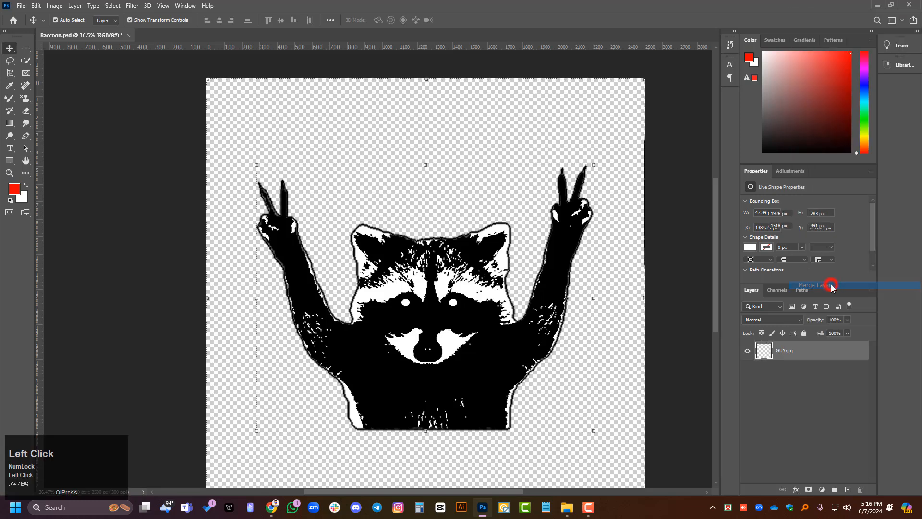
pyautogui.click(822, 352)
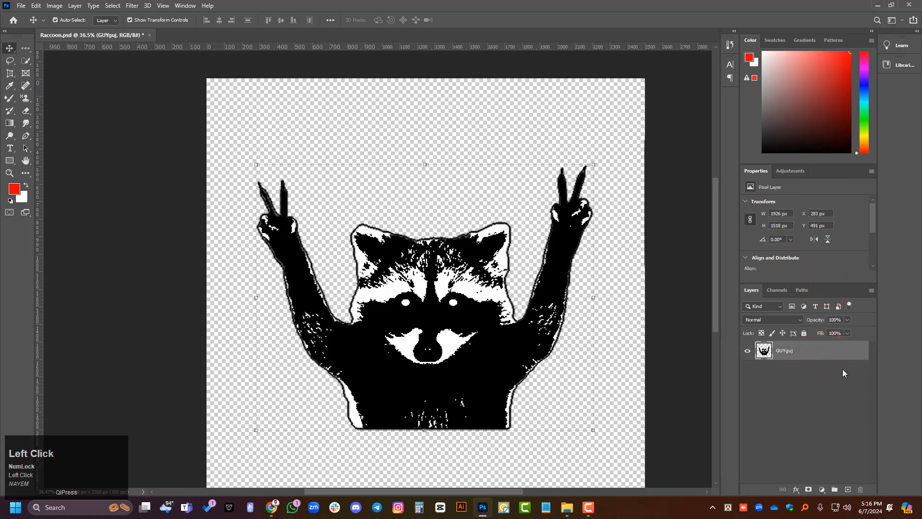
# - Examine the merge and flatten commands available for the merged GUYguj layer
pyautogui.rightClick(834, 346)
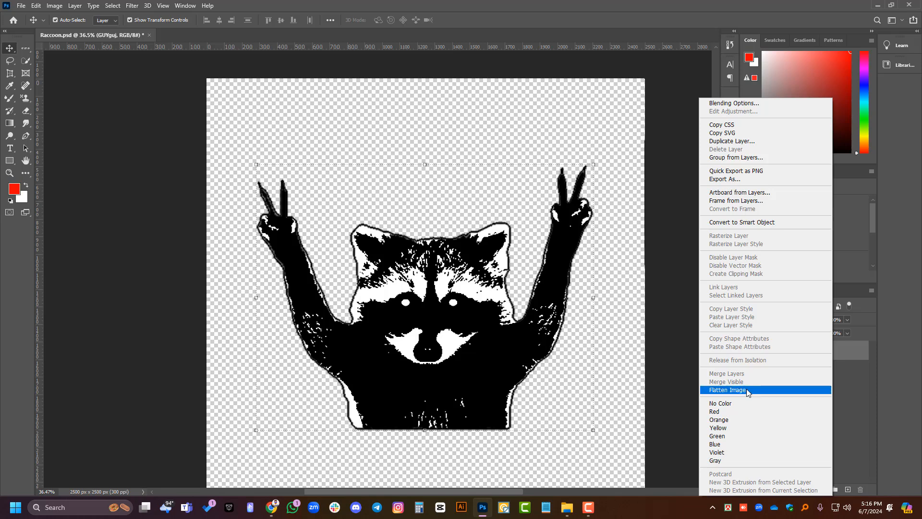
pyautogui.scroll(-1, 748, 393)
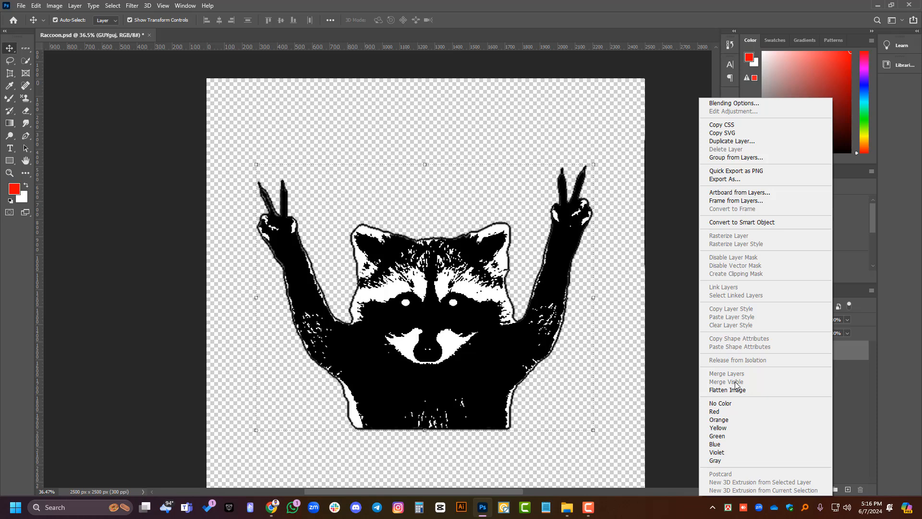
pyautogui.click(859, 403)
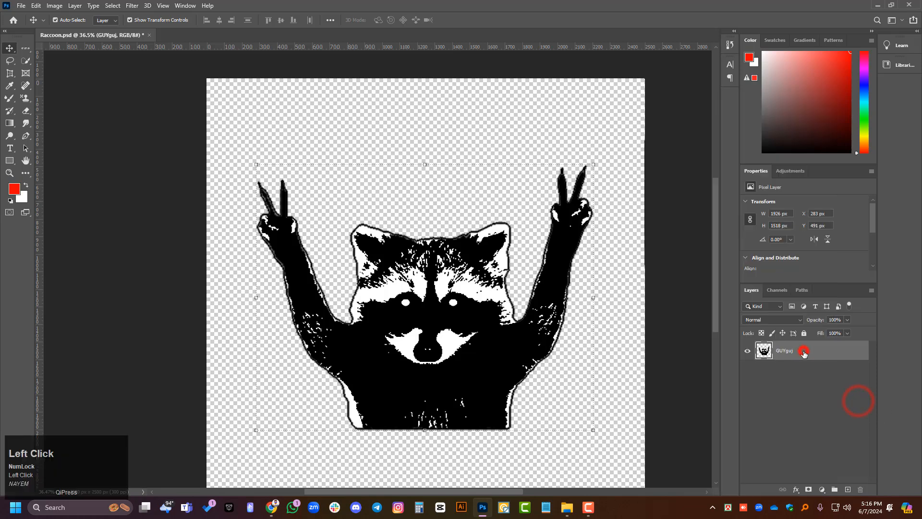
pyautogui.click(809, 392)
pyautogui.click(806, 354)
pyautogui.rightClick(806, 355)
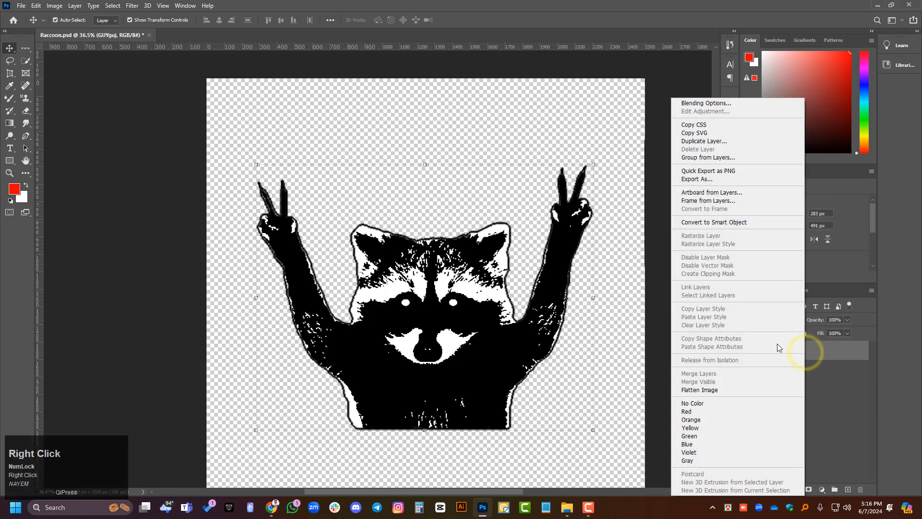
pyautogui.scroll(-1, 701, 371)
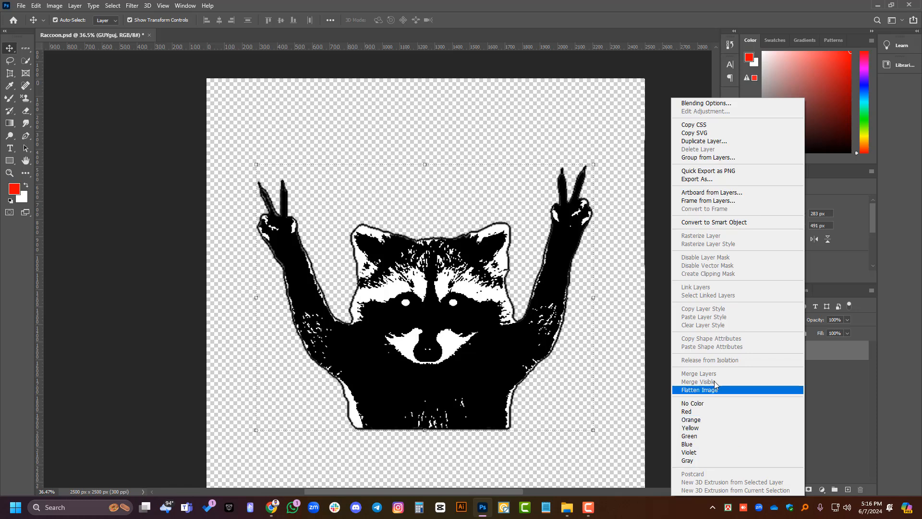
pyautogui.click(711, 158)
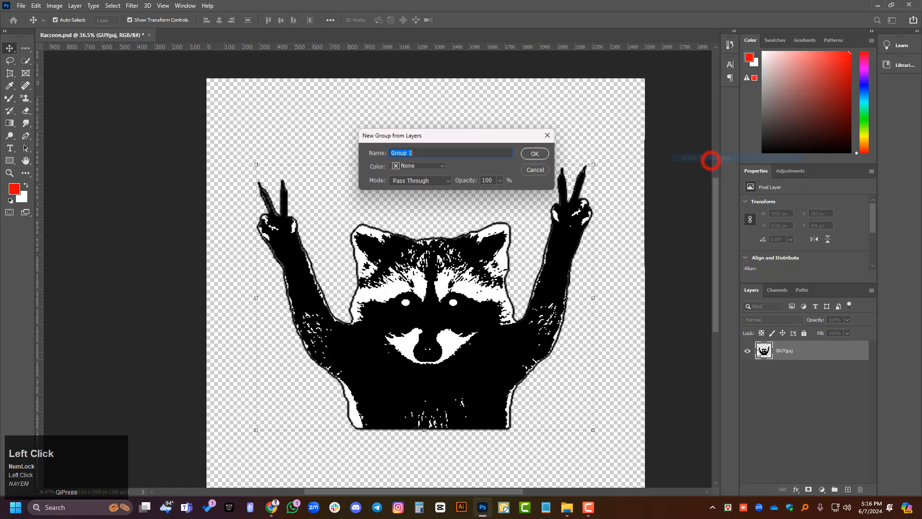
pyautogui.click(539, 167)
pyautogui.rightClick(807, 349)
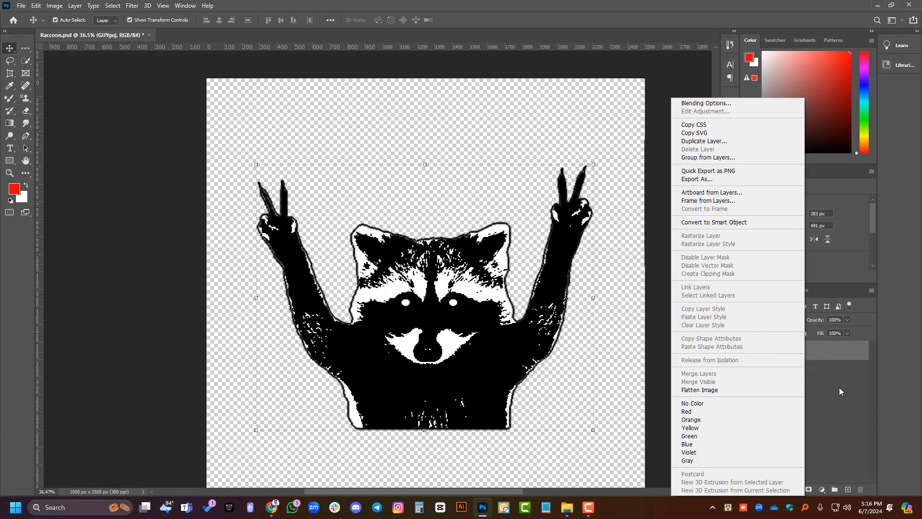
pyautogui.click(838, 387)
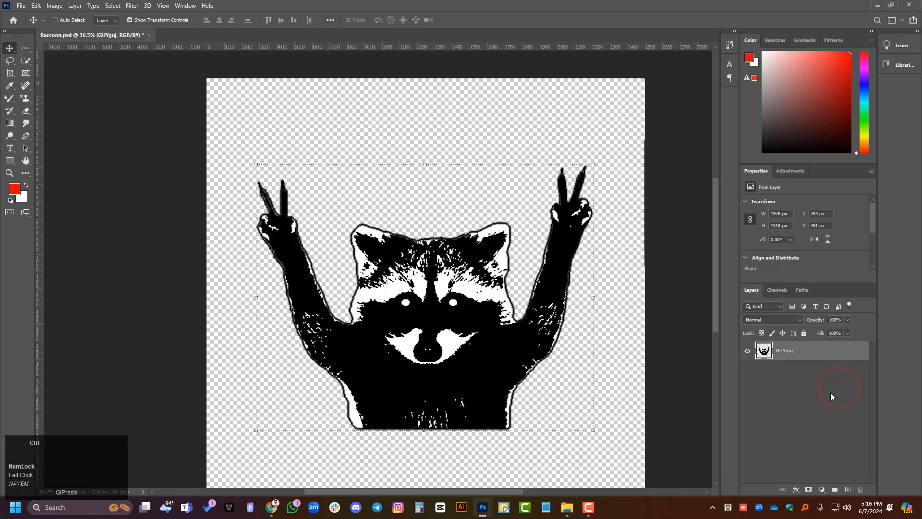
# - Undo the layer merge and group the four restored layers using the default name, Pass Through mode and 100% opacity
pyautogui.hotkey('ctrl', 'z')
pyautogui.hotkey('ctrl', 'z')
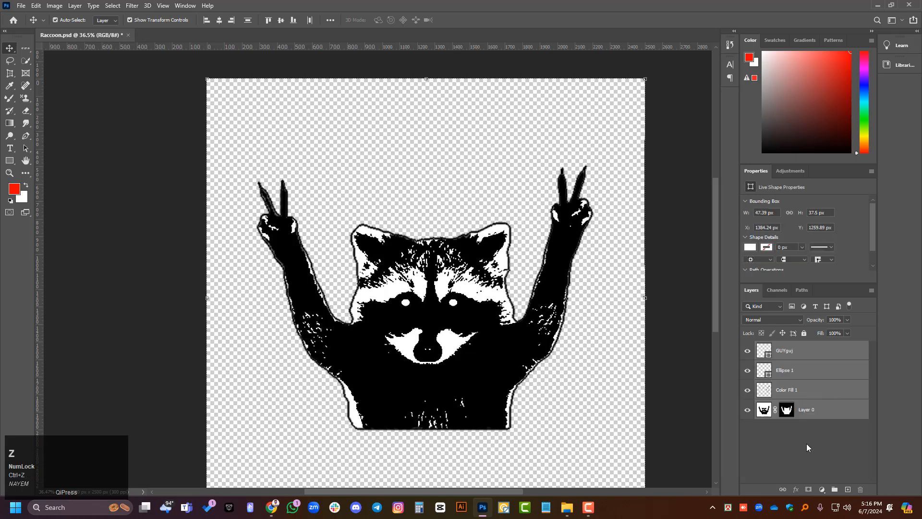
pyautogui.rightClick(842, 412)
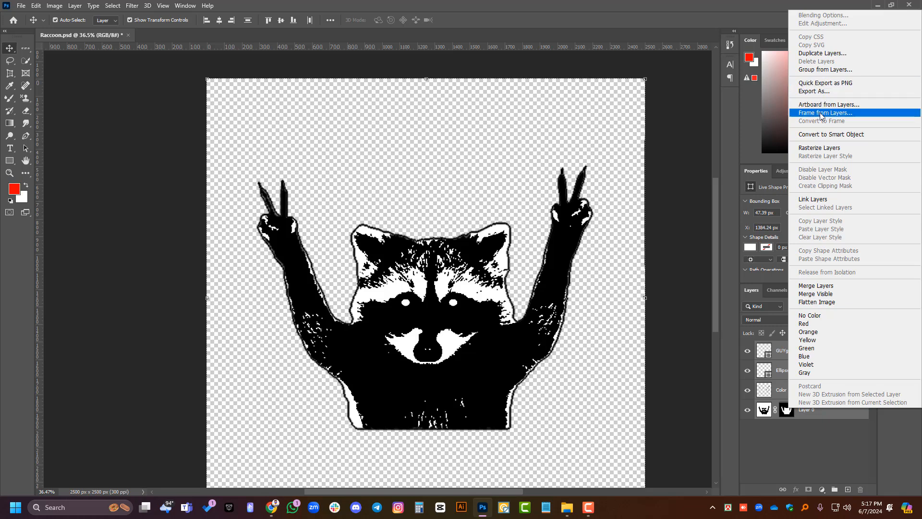
pyautogui.click(821, 70)
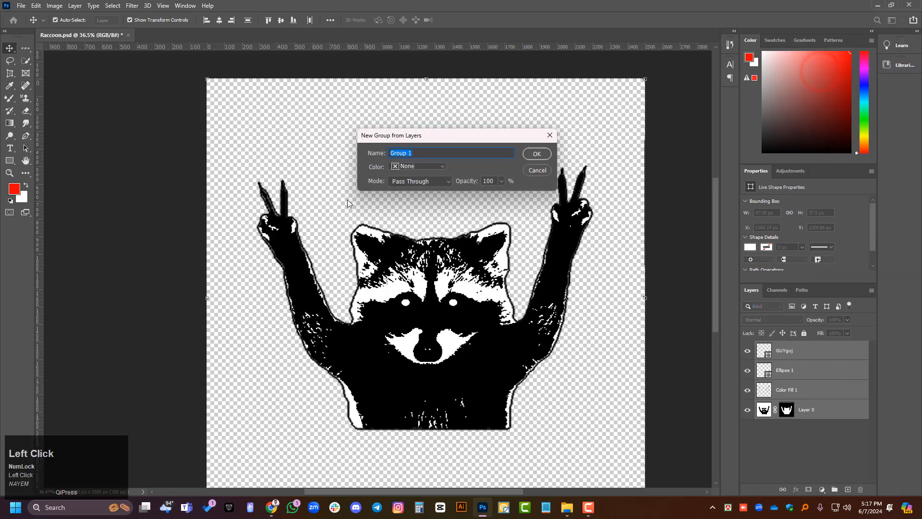
pyautogui.click(535, 153)
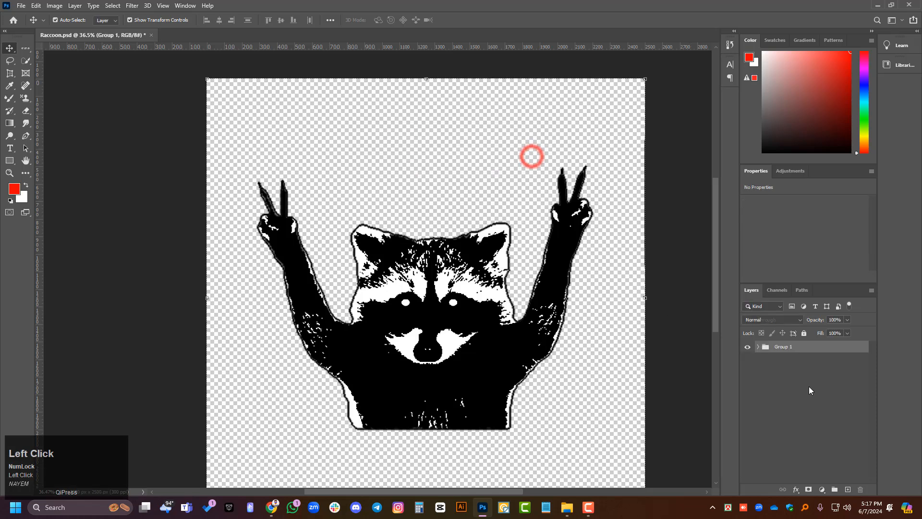
# - View the layers contained in the new group and undo the grouping
pyautogui.click(795, 384)
pyautogui.click(802, 347)
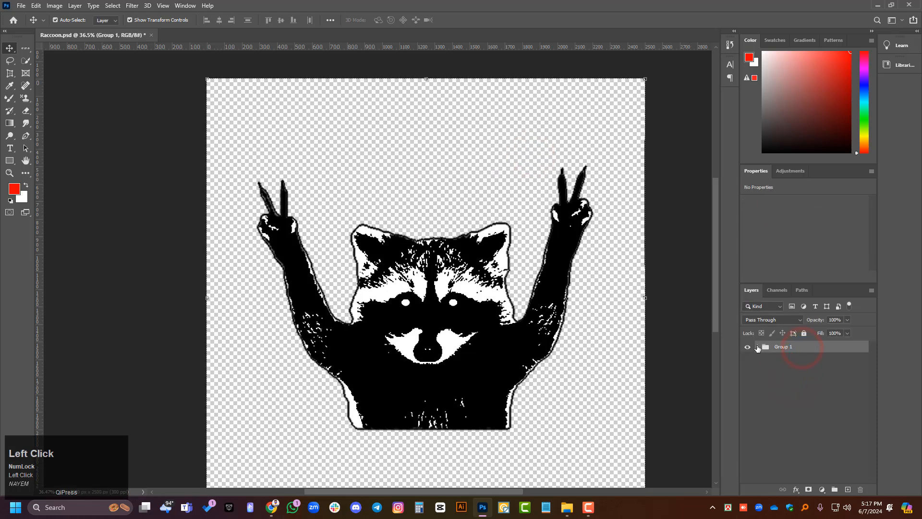
pyautogui.click(758, 346)
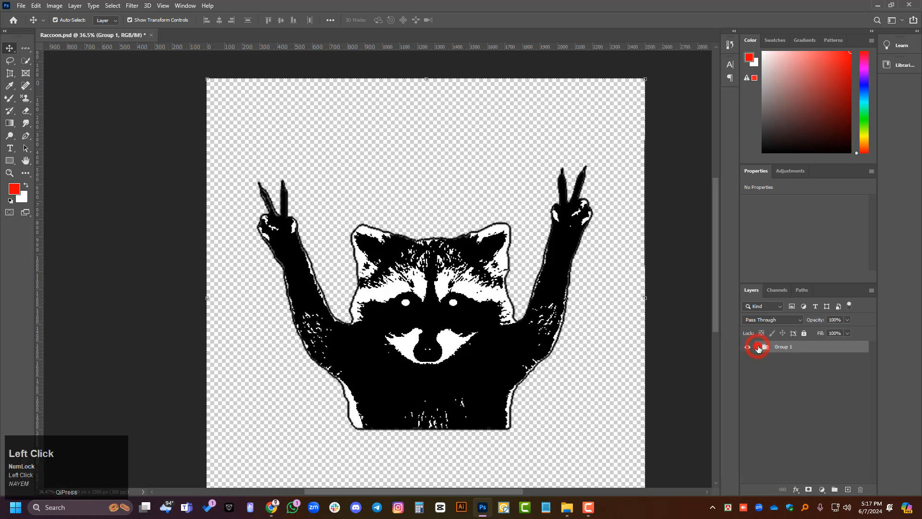
pyautogui.click(754, 364)
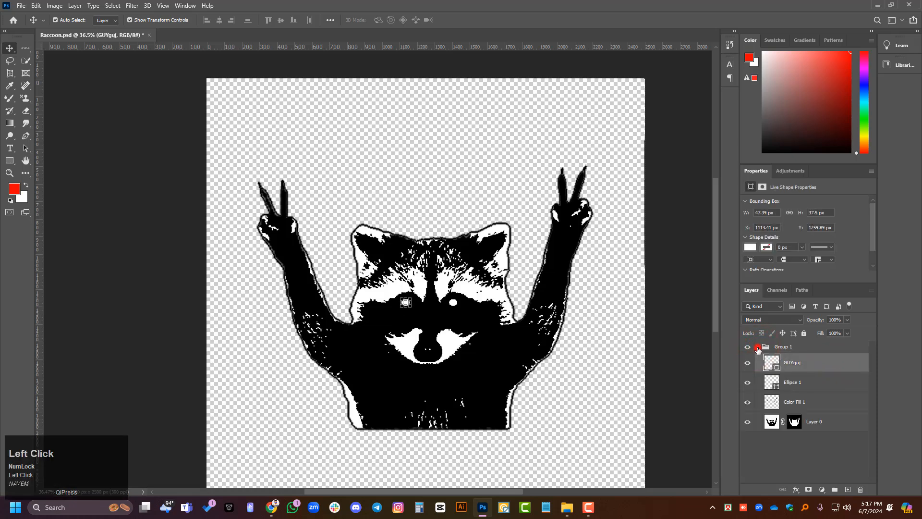
pyautogui.click(757, 348)
pyautogui.click(806, 348)
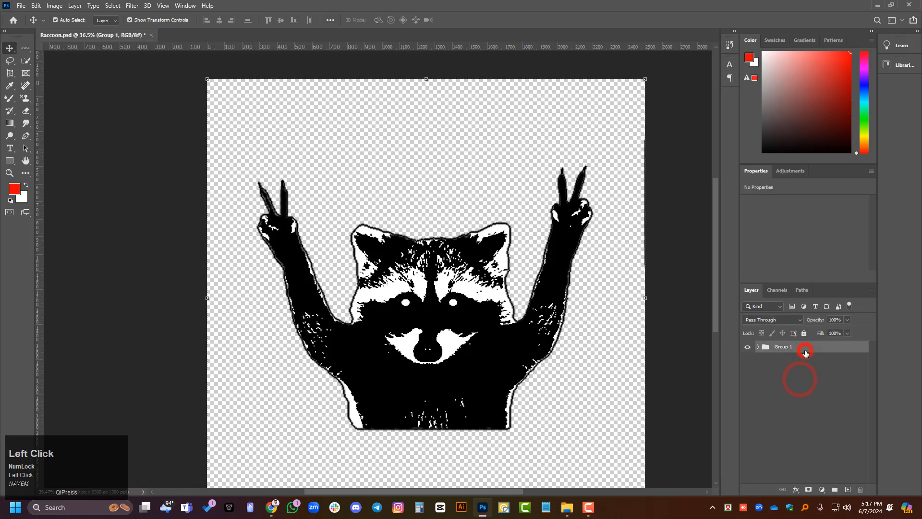
pyautogui.hotkey('ctrl', 'shift', 'g')
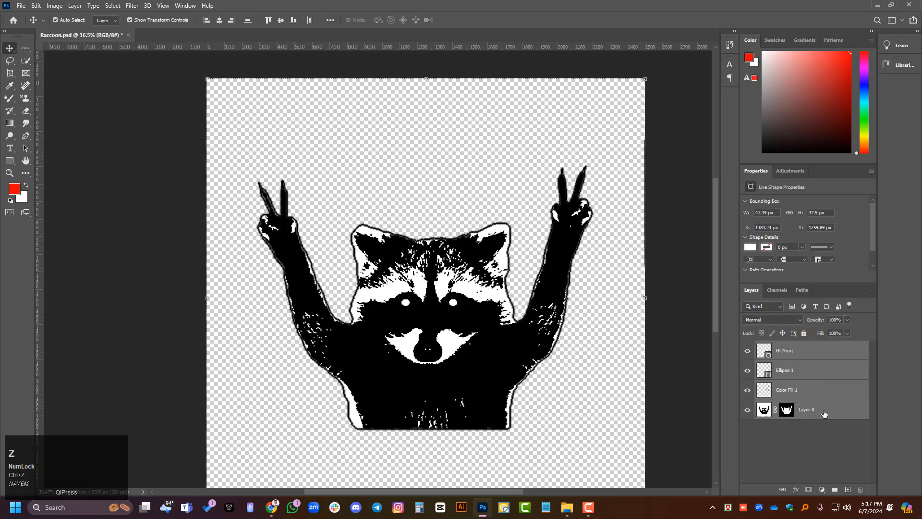
# - Merge the four selected layers from GUYguj down to Layer 0 and select the merged layer
pyautogui.rightClick(827, 388)
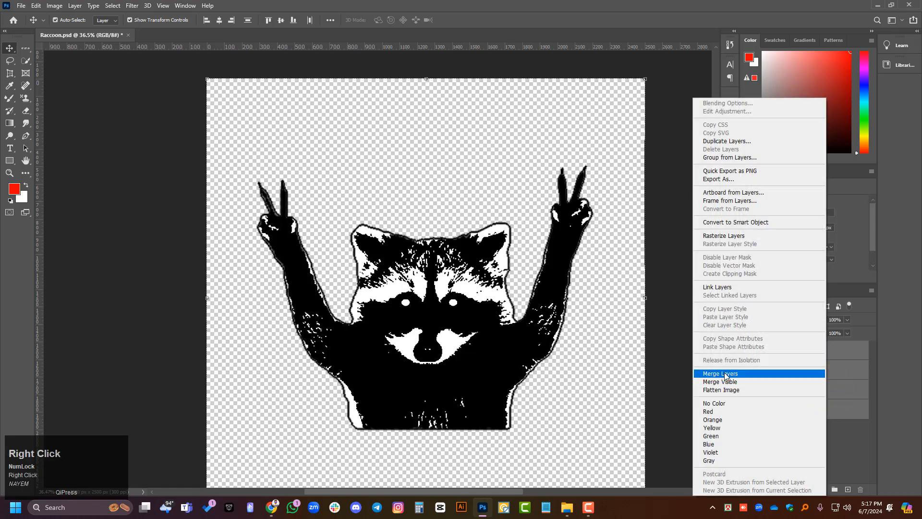
pyautogui.click(725, 374)
pyautogui.click(811, 382)
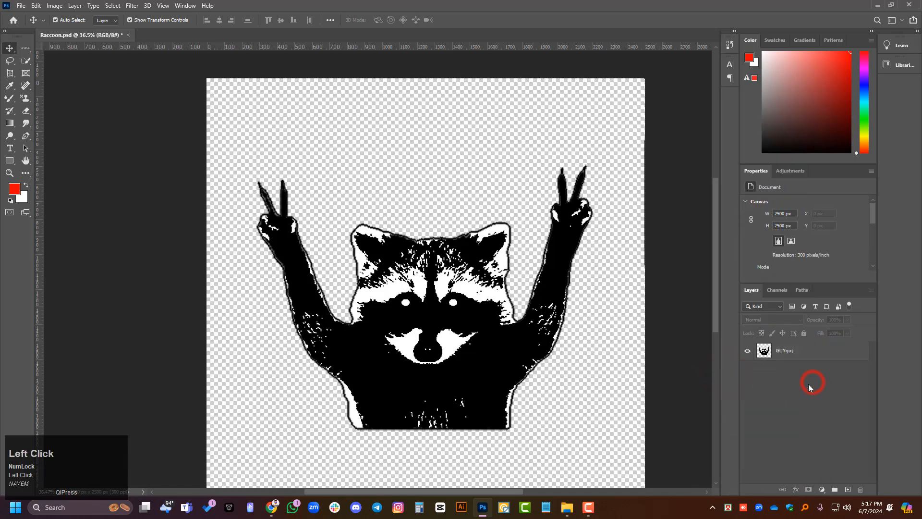
pyautogui.click(800, 353)
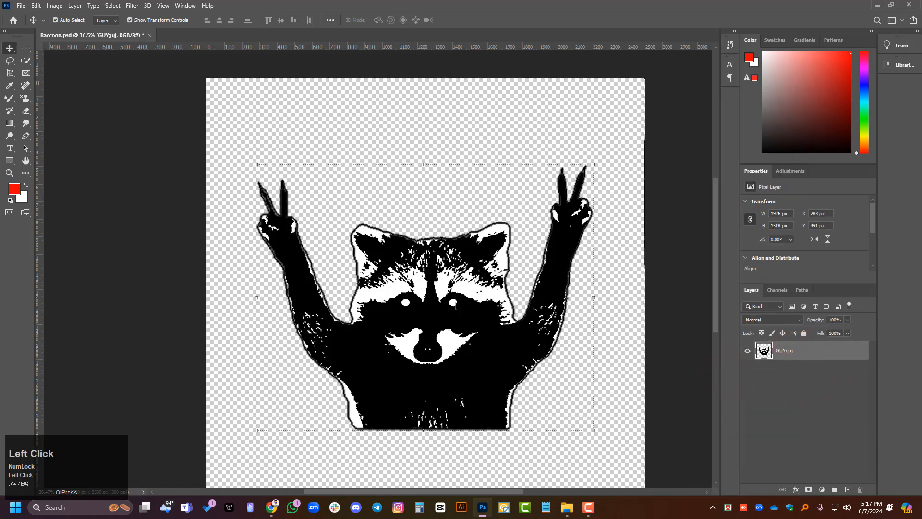
# - Add a Drop Shadow effect to the merged raccoon layer and lower the shadow's opacity to 16%
pyautogui.scroll(6, 459, 303)
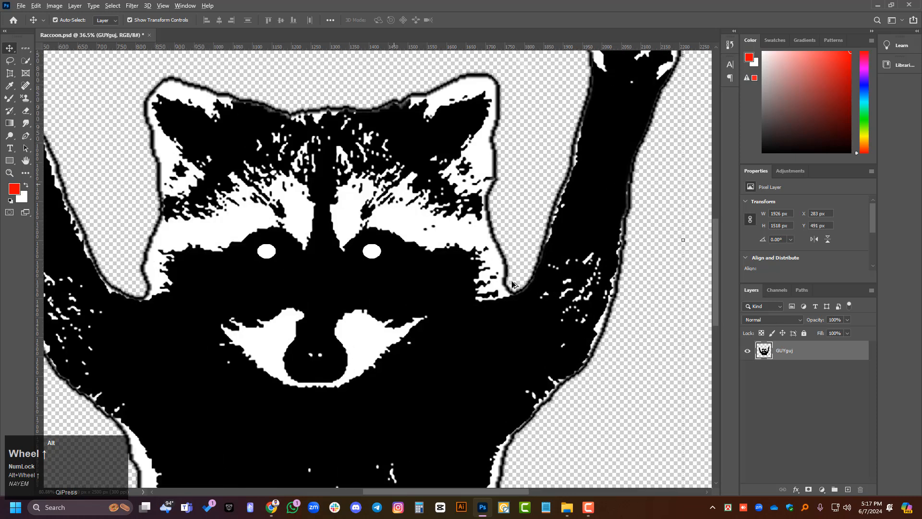
pyautogui.scroll(3, 490, 236)
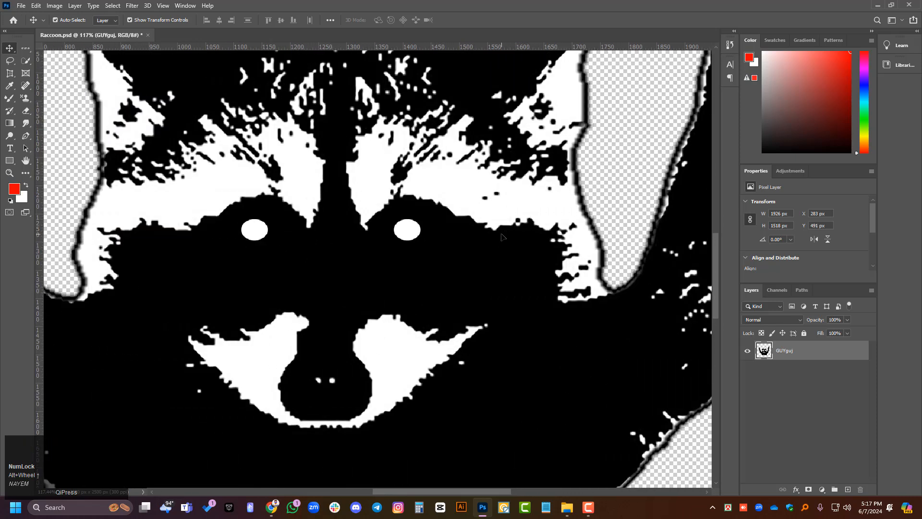
pyautogui.hotkey('ctrl', '0')
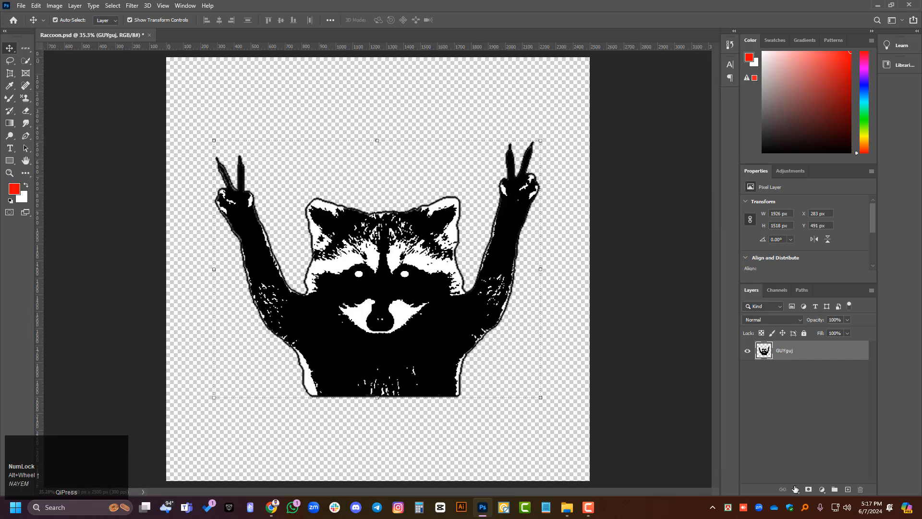
pyautogui.click(796, 490)
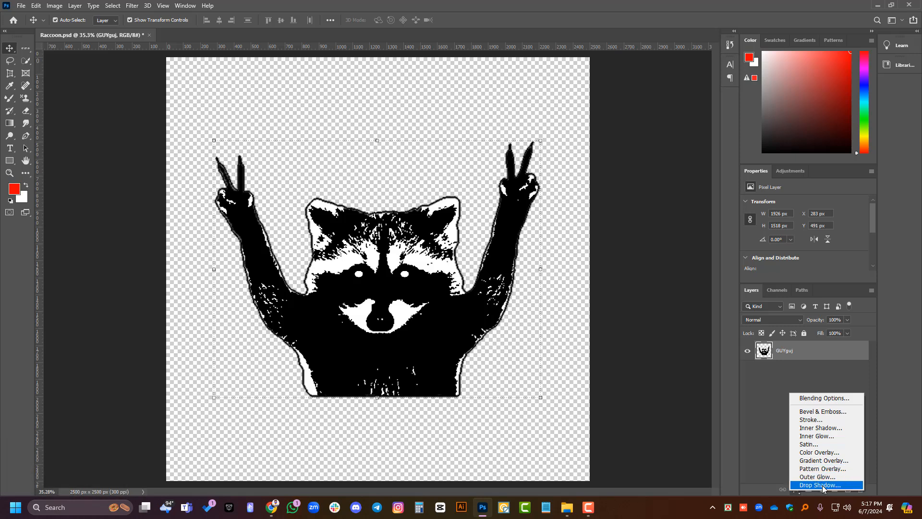
pyautogui.click(820, 485)
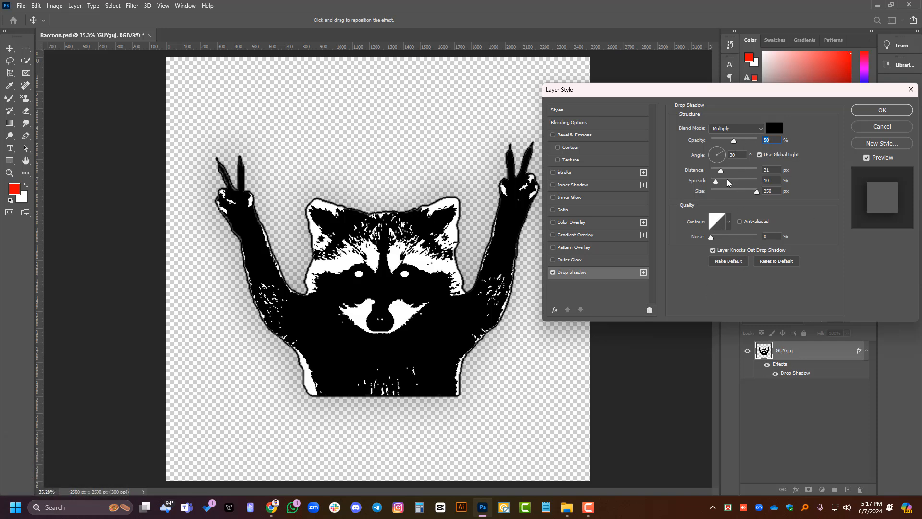
pyautogui.click(740, 140)
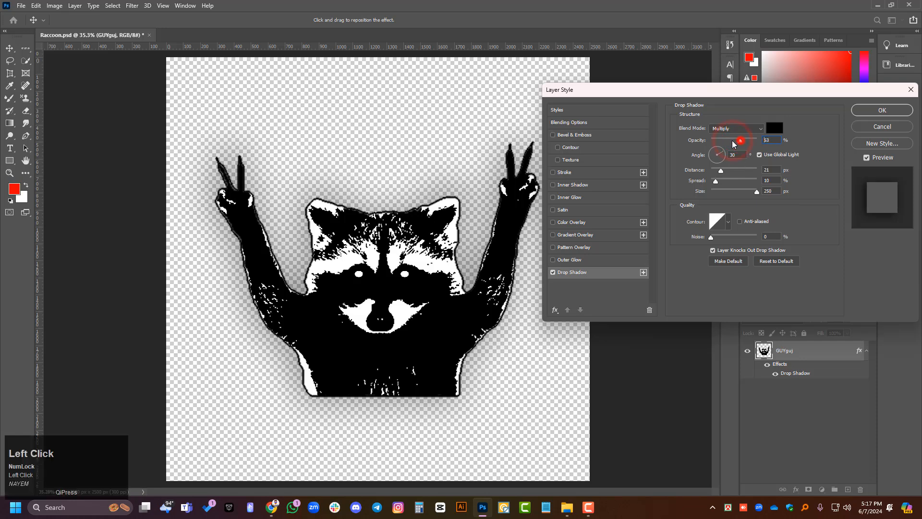
pyautogui.moveTo(733, 143); pyautogui.dragTo(715, 140)
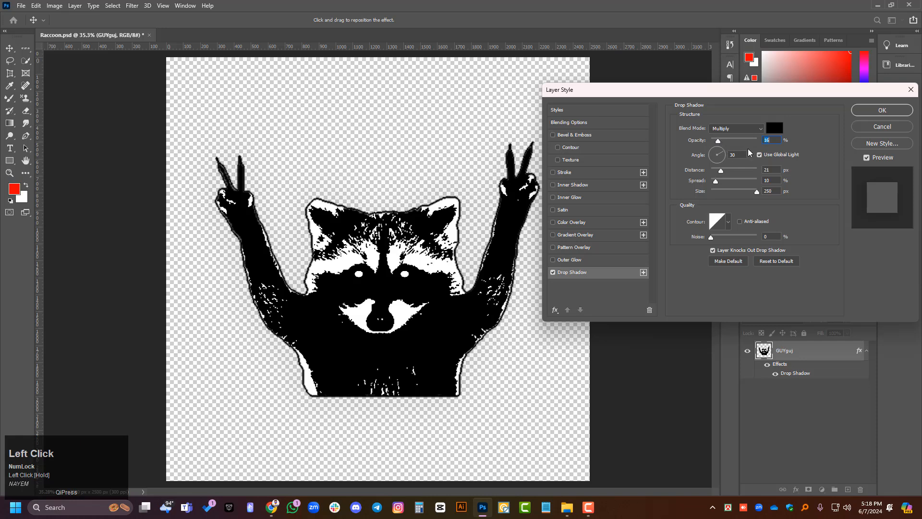
# - Apply the drop shadow with Normal blend mode, 92% opacity, 120° angle, 31 px distance, 4% spread and 20 px size
pyautogui.click(758, 130)
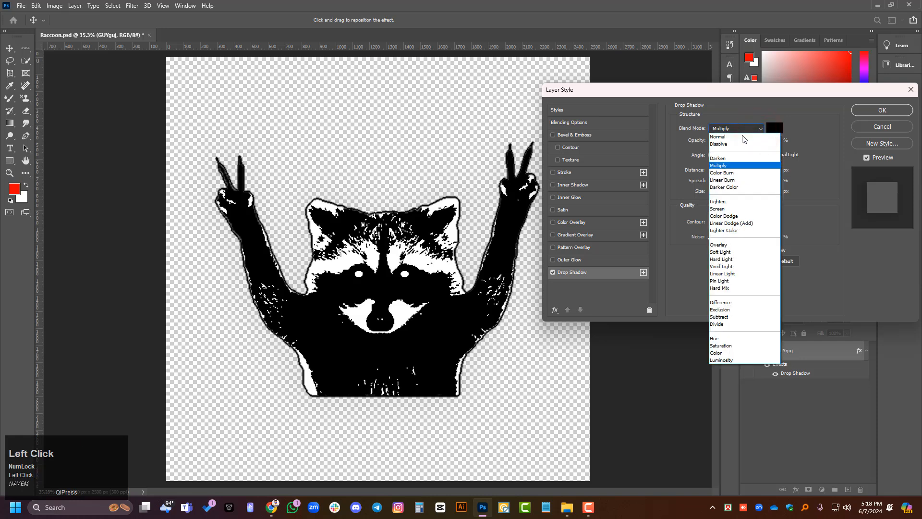
pyautogui.click(737, 137)
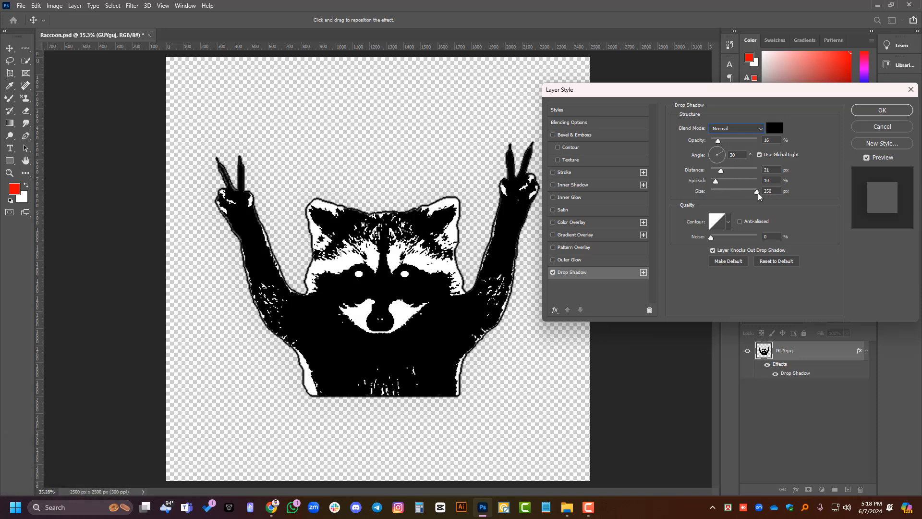
pyautogui.moveTo(759, 196); pyautogui.dragTo(725, 191)
pyautogui.moveTo(718, 142)
pyautogui.mouseDown()
pyautogui.moveTo(793, 150)
pyautogui.moveTo(693, 158)
pyautogui.moveTo(729, 165)
pyautogui.moveTo(732, 145)
pyautogui.moveTo(754, 143)
pyautogui.moveTo(710, 163)
pyautogui.moveTo(714, 152)
pyautogui.mouseUp()
pyautogui.moveTo(724, 194); pyautogui.dragTo(714, 185)
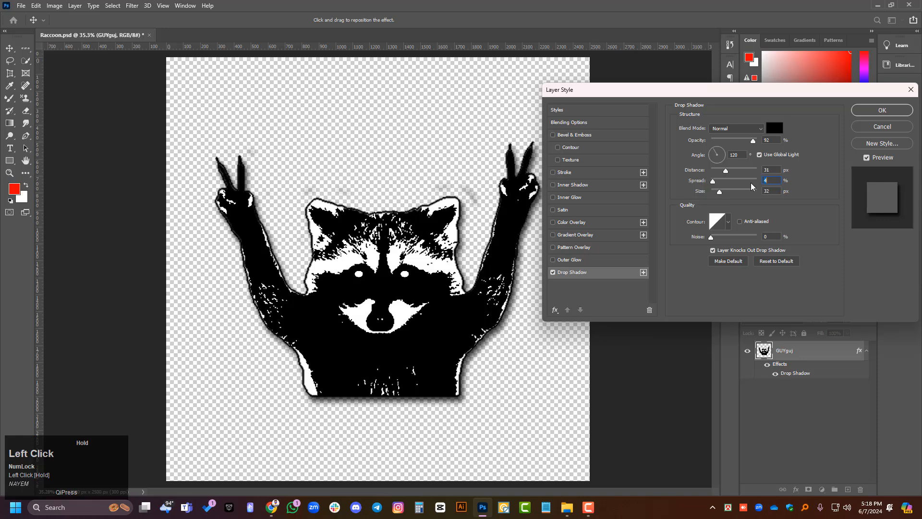
pyautogui.click(771, 190)
pyautogui.press('Return')
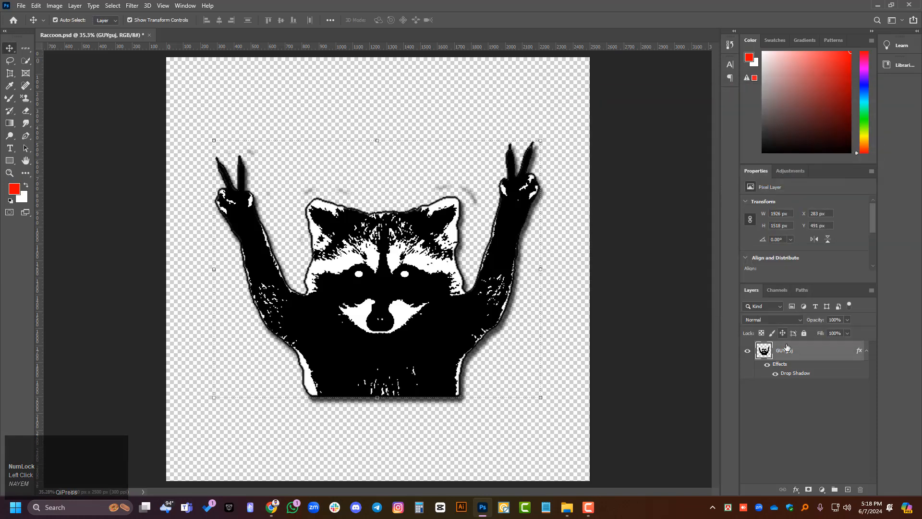
# - Undo the raccoon layer's drop shadow and add a new Drop Shadow with 5% spread and 20 px distance
pyautogui.hotkey('ctrl', 'z')
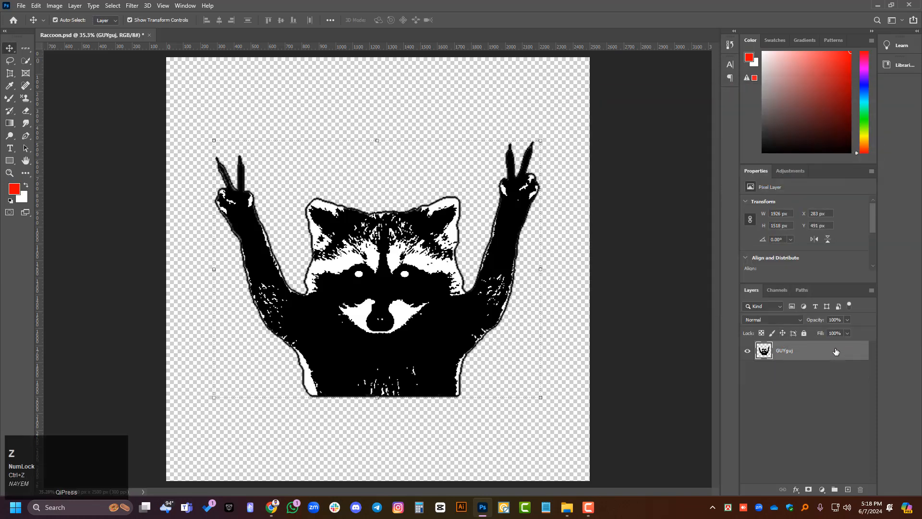
pyautogui.click(796, 488)
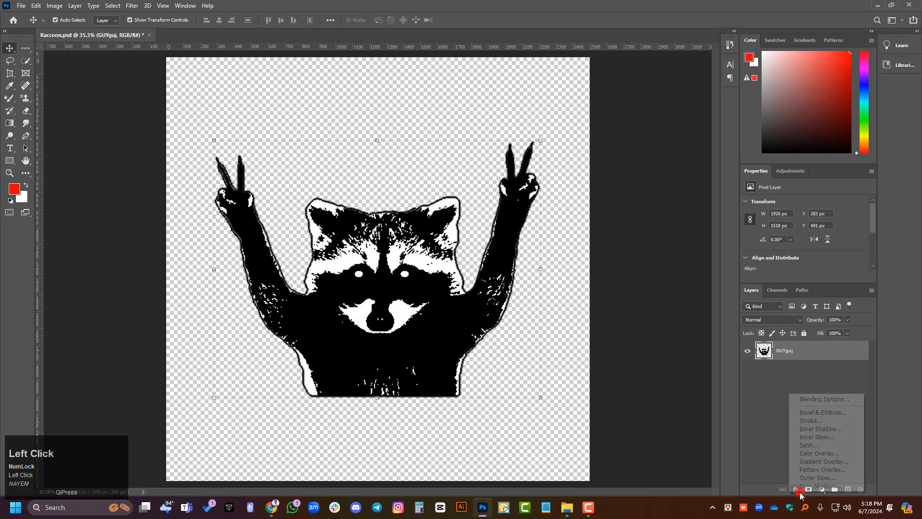
pyautogui.click(808, 486)
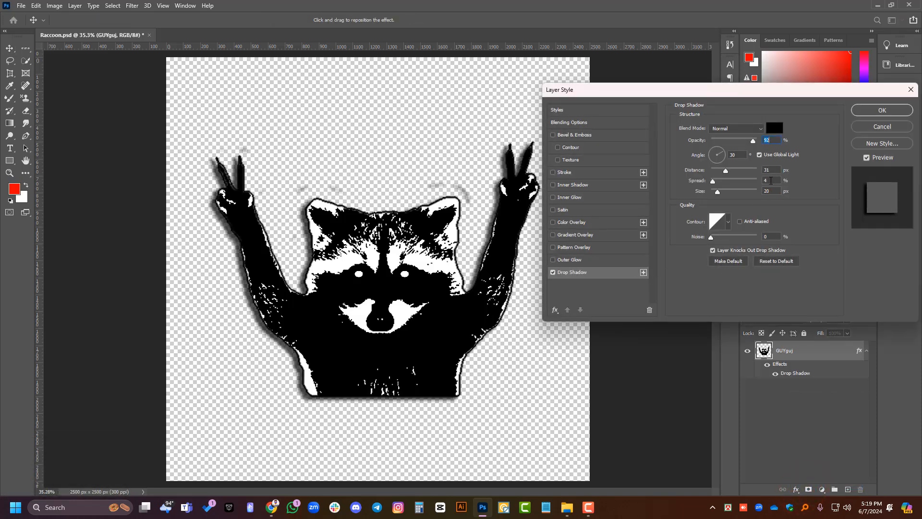
pyautogui.click(771, 181)
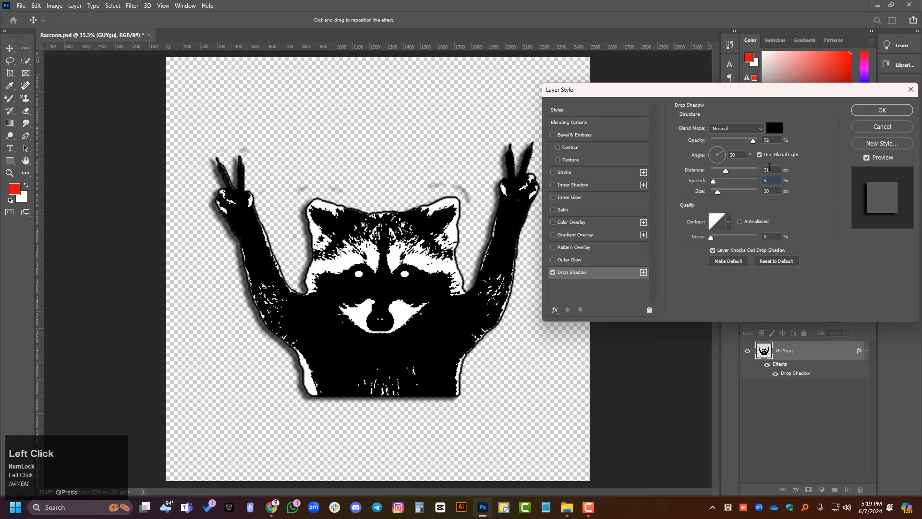
pyautogui.moveTo(770, 169); pyautogui.dragTo(734, 173)
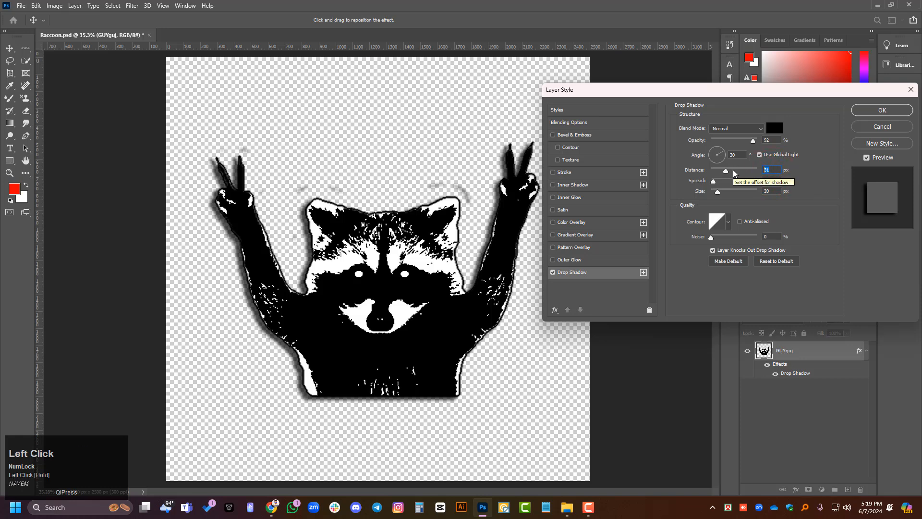
pyautogui.write('20')
# - Set the drop shadow's size to 20 px and its angle to 135°
pyautogui.click(772, 192)
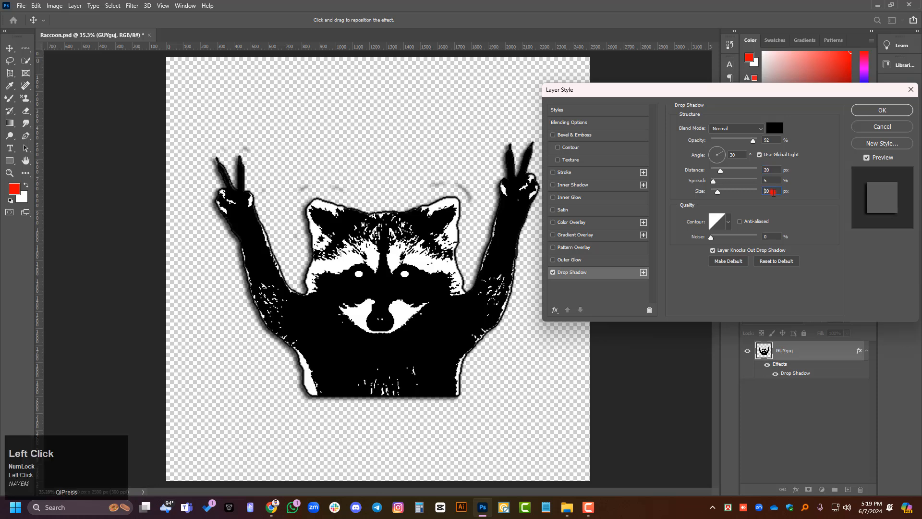
pyautogui.write('15')
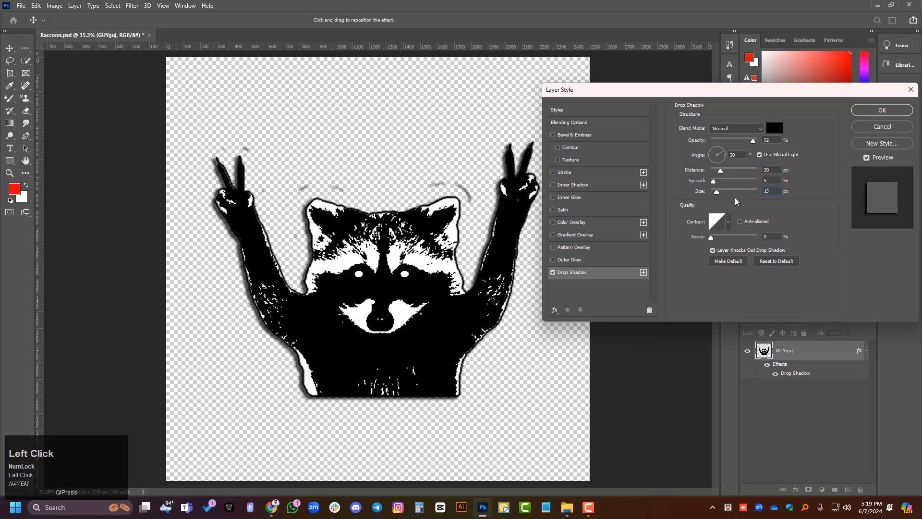
pyautogui.moveTo(775, 188); pyautogui.dragTo(720, 190)
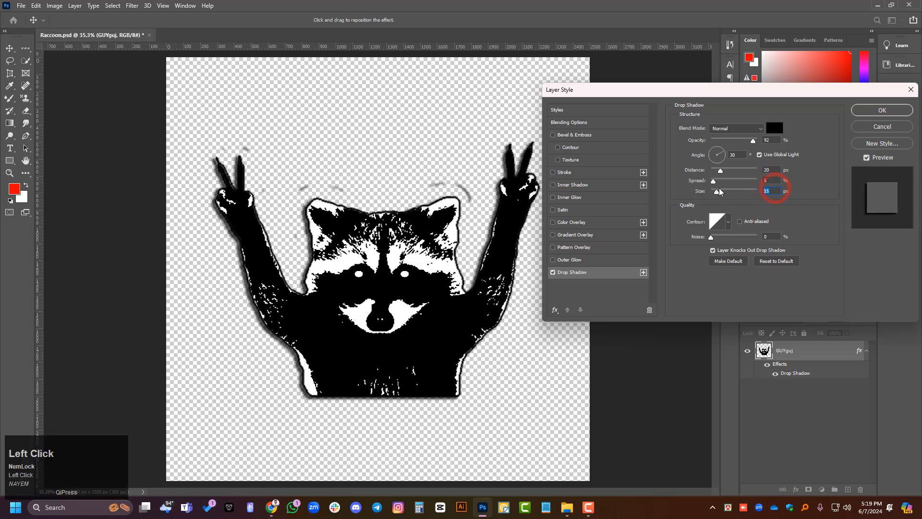
pyautogui.write('20')
pyautogui.moveTo(724, 157)
pyautogui.mouseDown()
pyautogui.moveTo(703, 151)
pyautogui.moveTo(712, 153)
pyautogui.mouseUp()
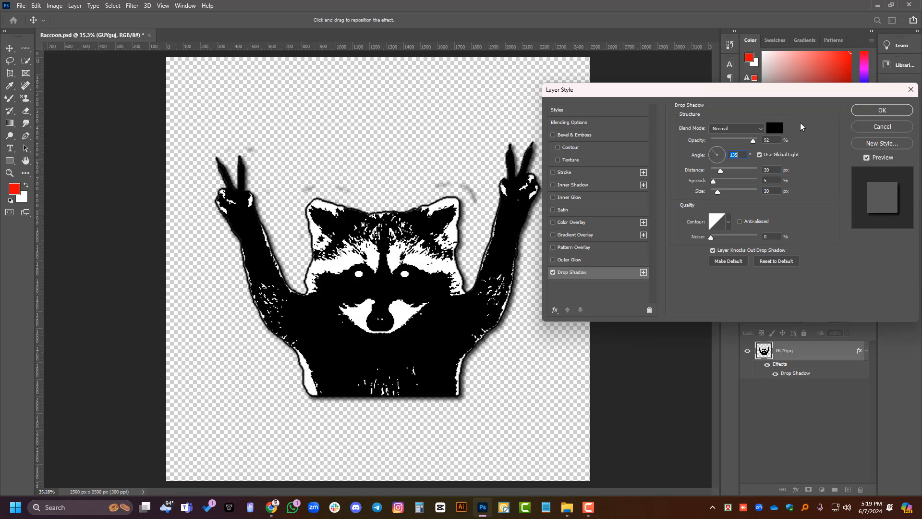
# - Try red (ff0000) as the shadow color, restore black (000000) and apply the drop shadow
pyautogui.click(778, 132)
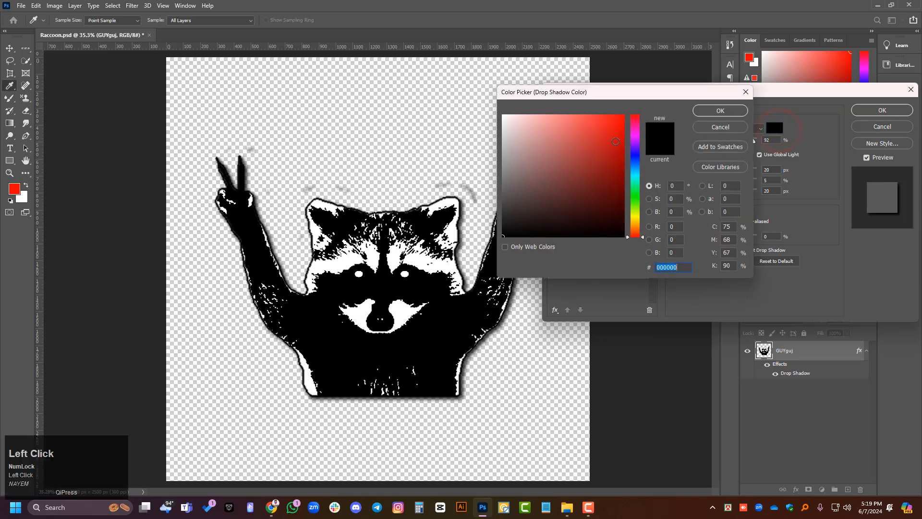
pyautogui.moveTo(615, 142); pyautogui.dragTo(624, 116)
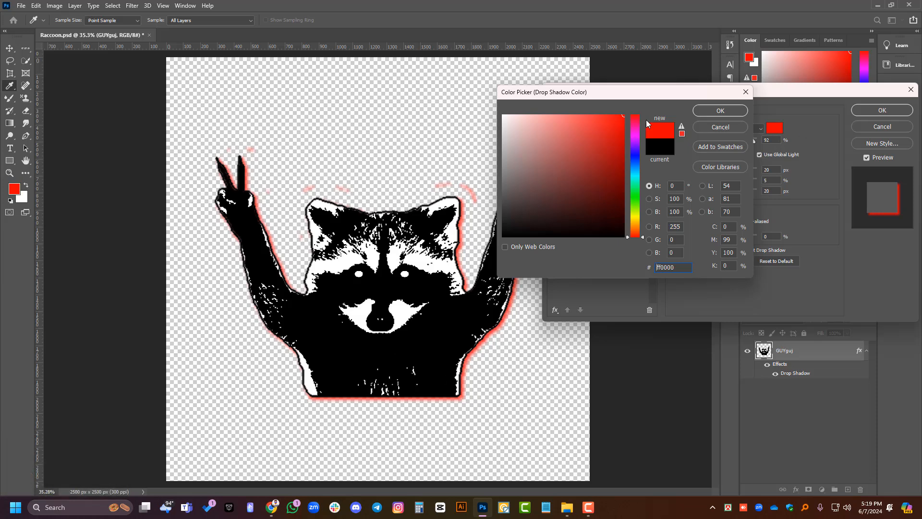
pyautogui.click(659, 145)
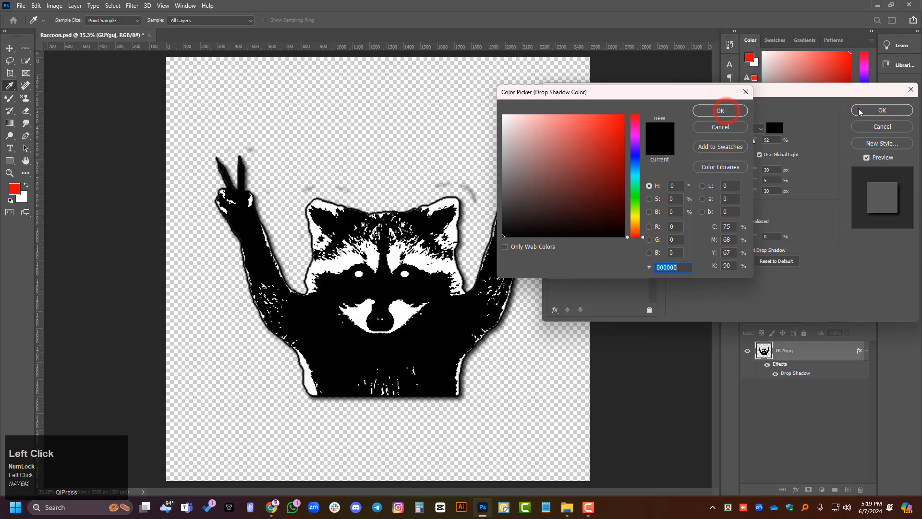
pyautogui.click(742, 109)
pyautogui.click(891, 111)
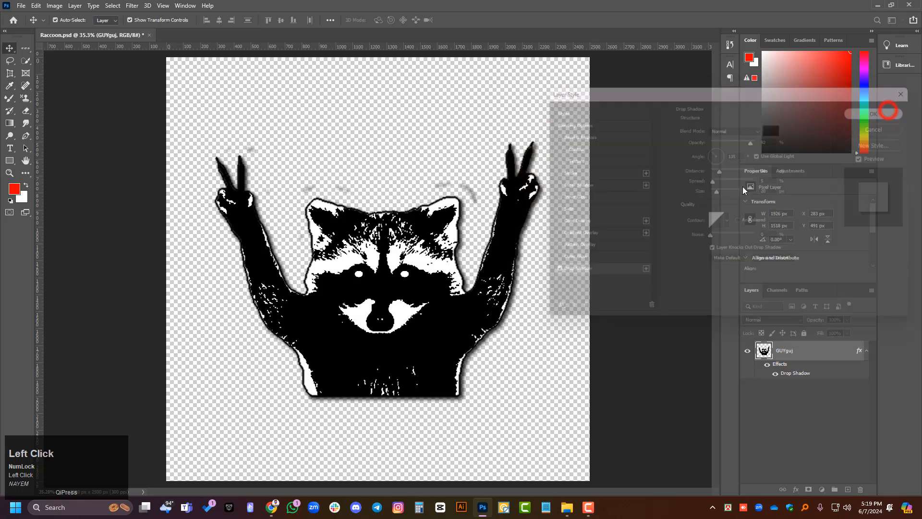
pyautogui.click(591, 508)
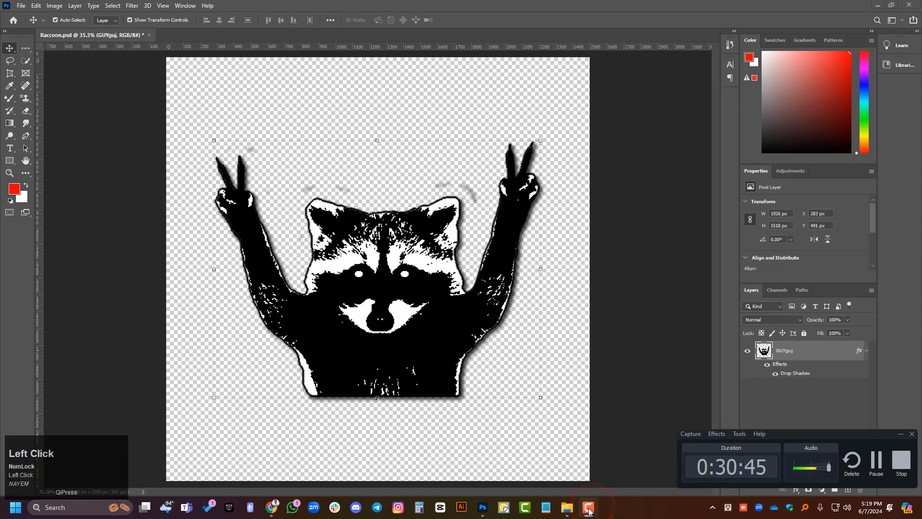
pyautogui.click(588, 508)
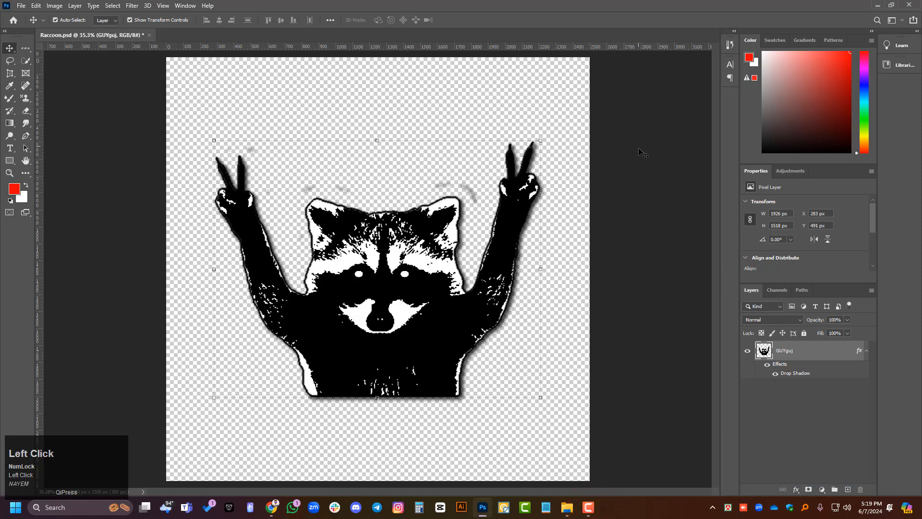
# - Reopen the raccoon layer's Drop Shadow settings, switch the effect off and on to compare, and apply the settings
pyautogui.click(797, 489)
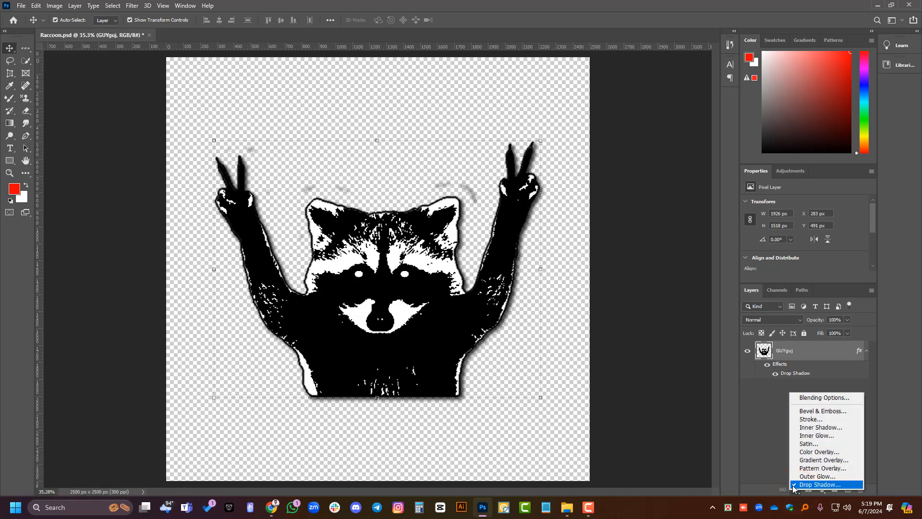
pyautogui.click(793, 485)
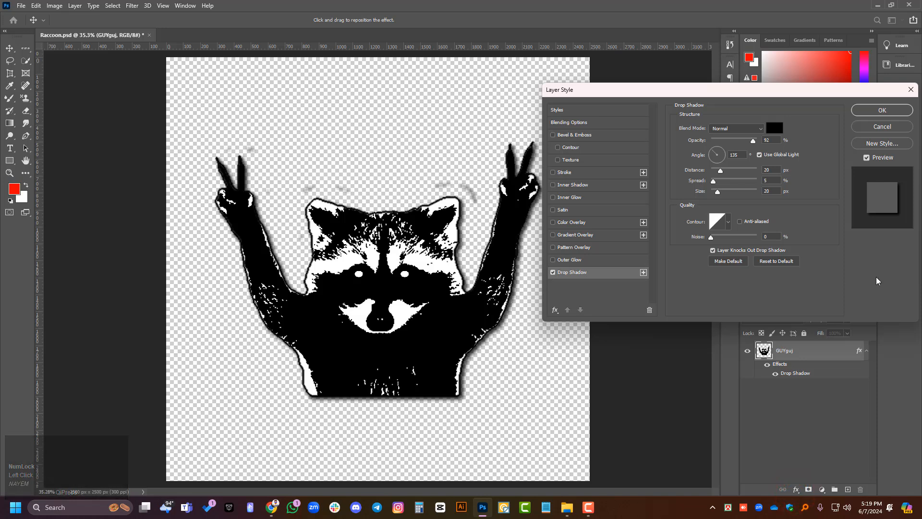
pyautogui.click(553, 272)
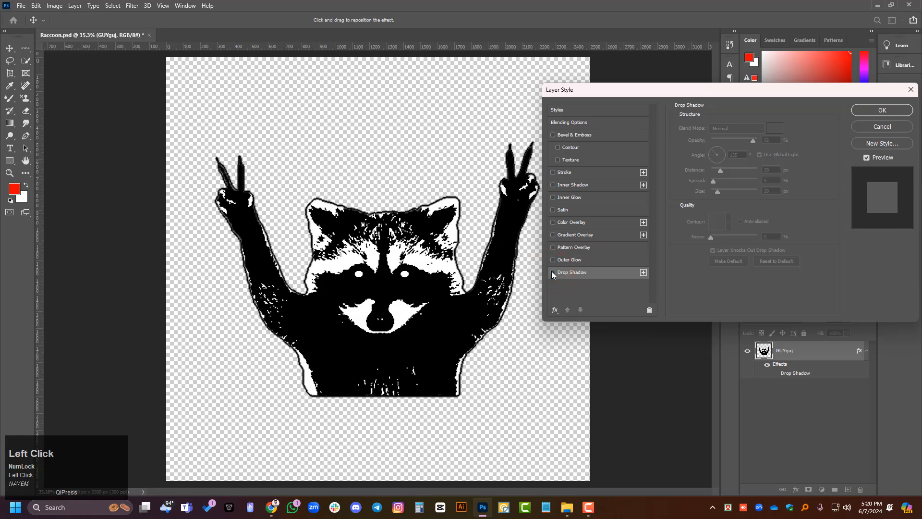
pyautogui.click(552, 272)
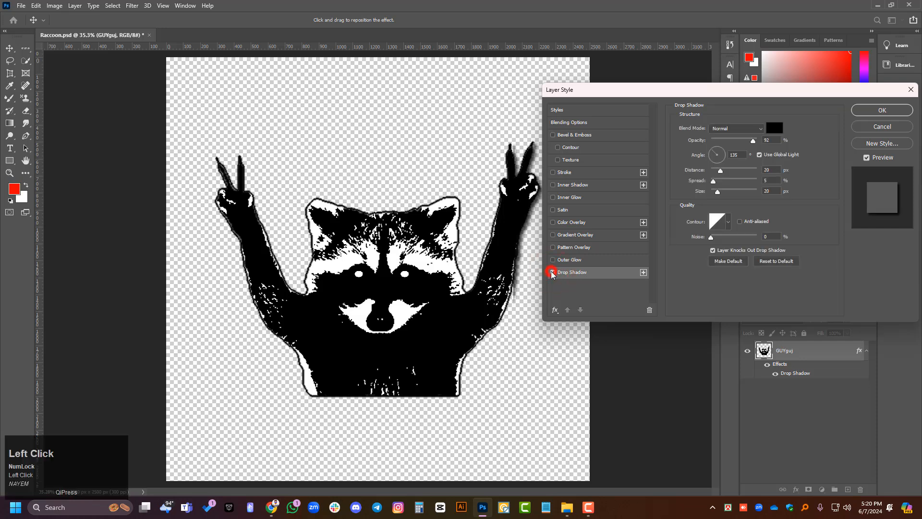
pyautogui.click(882, 110)
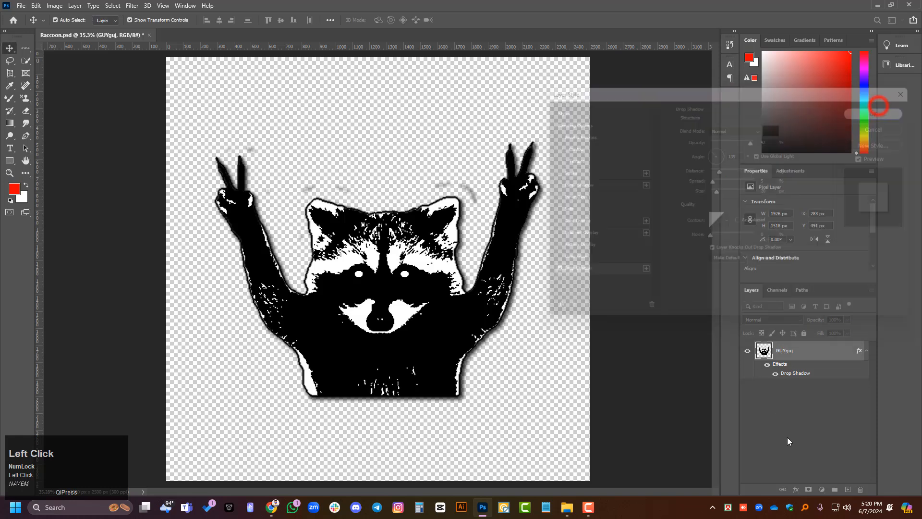
# - Preview a Stroke effect on the raccoon layer and cancel it
pyautogui.click(795, 489)
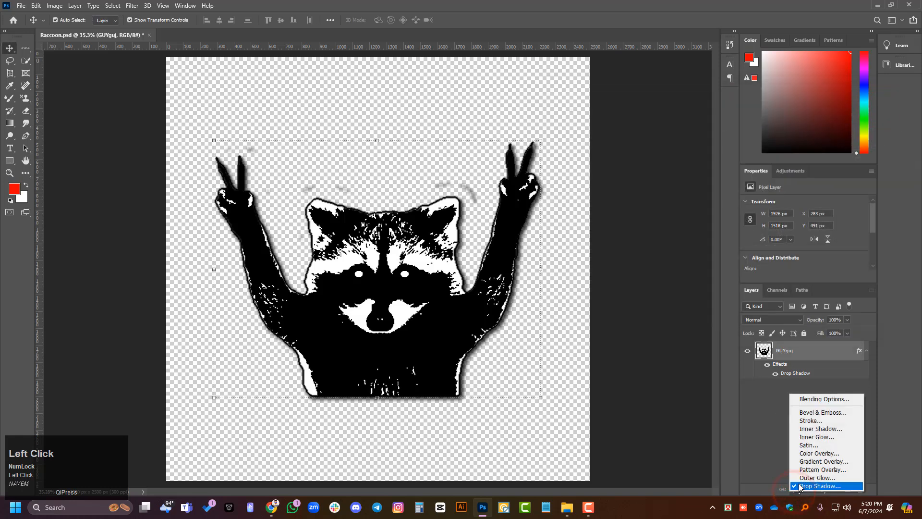
pyautogui.click(810, 421)
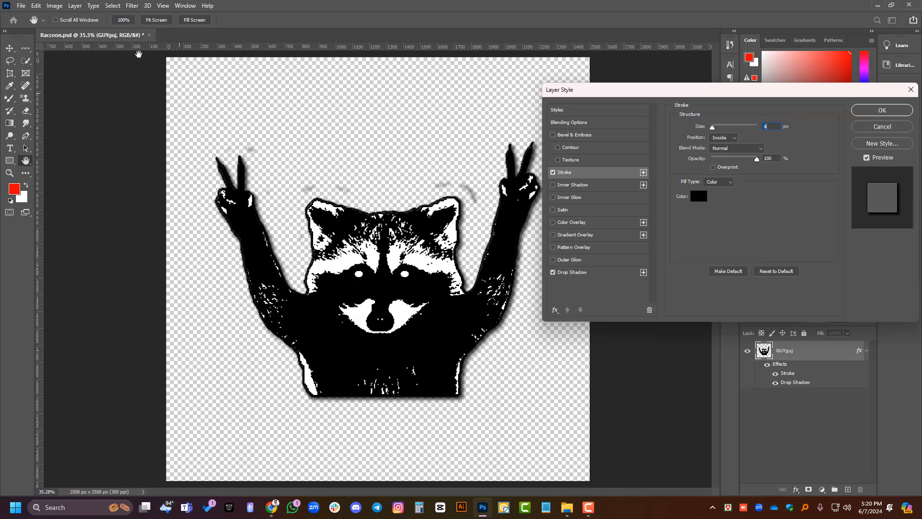
pyautogui.click(880, 126)
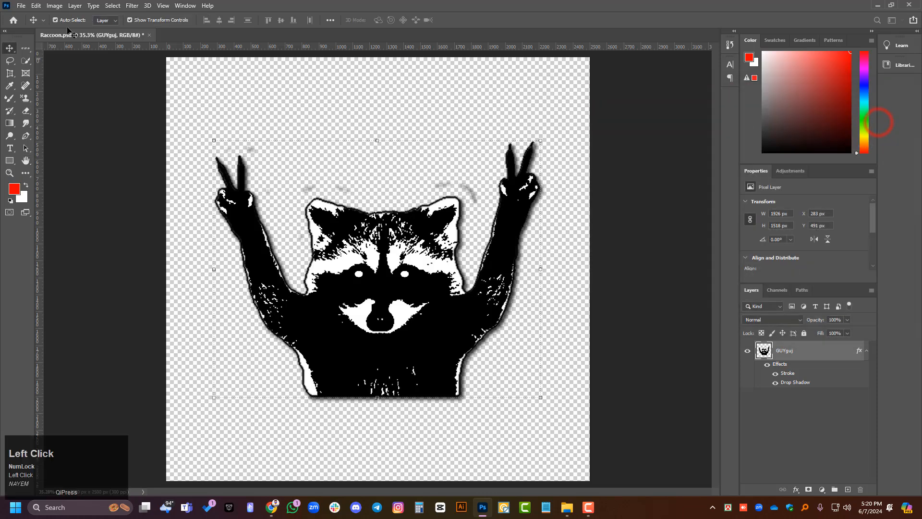
pyautogui.click(54, 6)
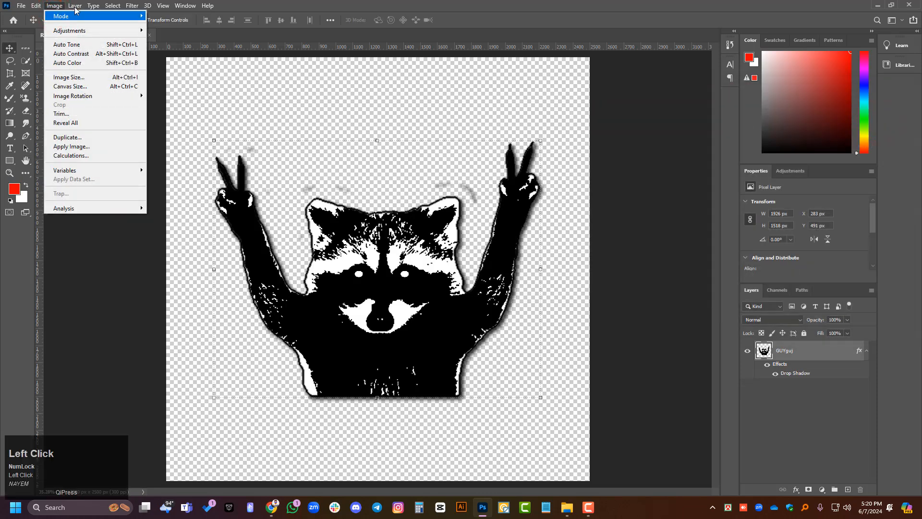
pyautogui.click(50, 6)
pyautogui.click(49, 7)
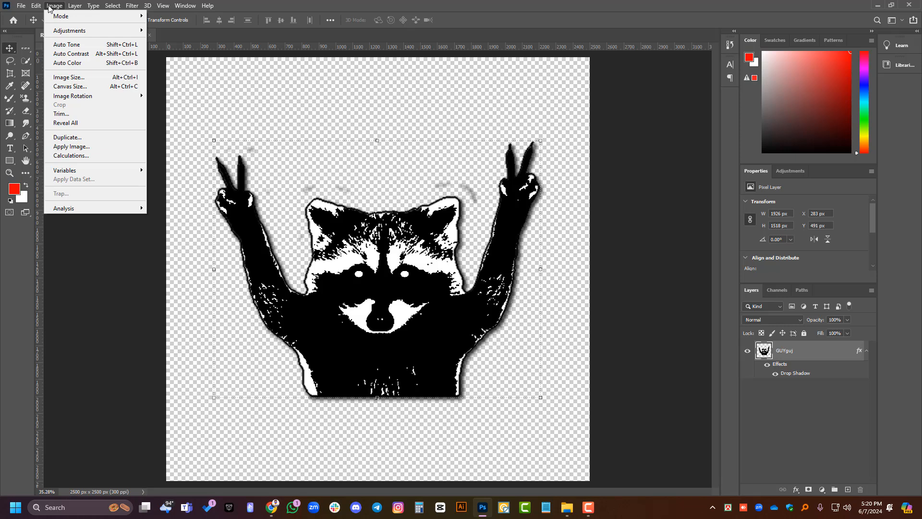
pyautogui.moveTo(112, 6)
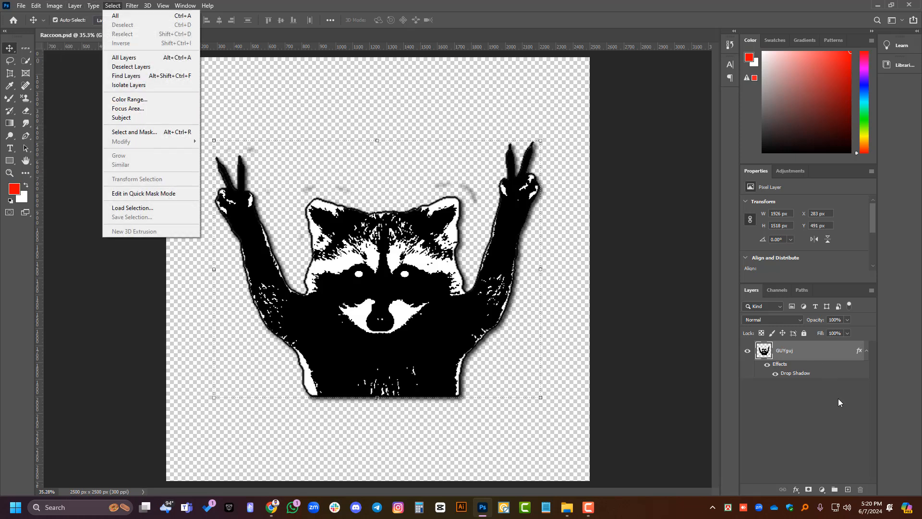
# - Load the raccoon layer's outline as a selection, view the options for modifying a selection, and deselect it
pyautogui.click(784, 393)
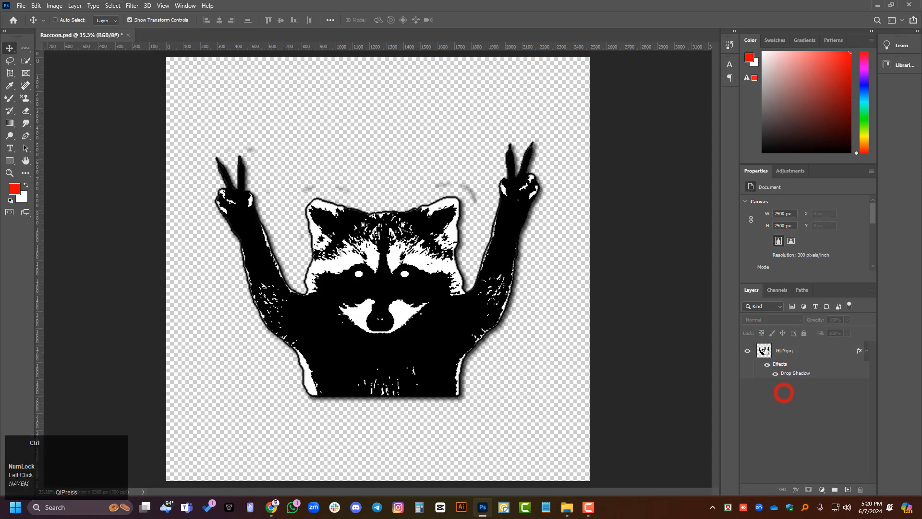
pyautogui.keyDown('ctrl'); pyautogui.click(764, 350); pyautogui.keyUp('ctrl')
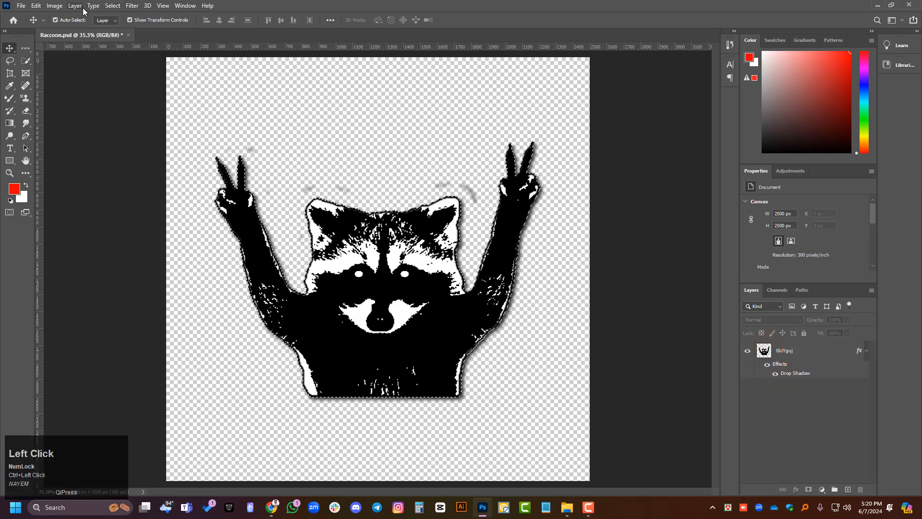
pyautogui.click(108, 5)
pyautogui.moveTo(190, 141)
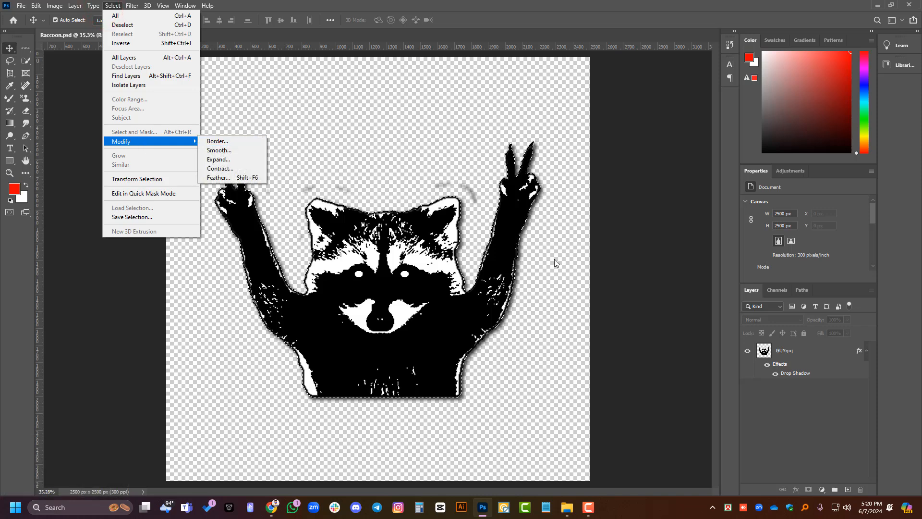
pyautogui.click(818, 408)
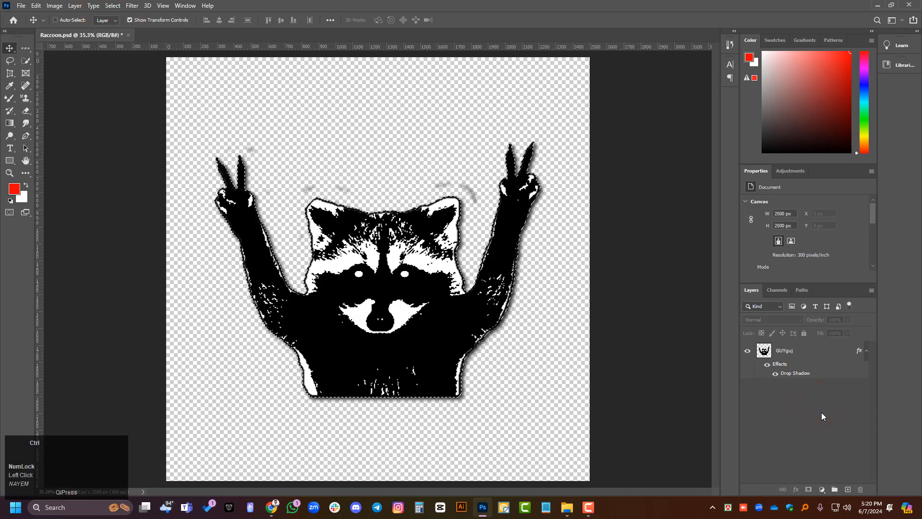
pyautogui.hotkey('ctrl', 'd')
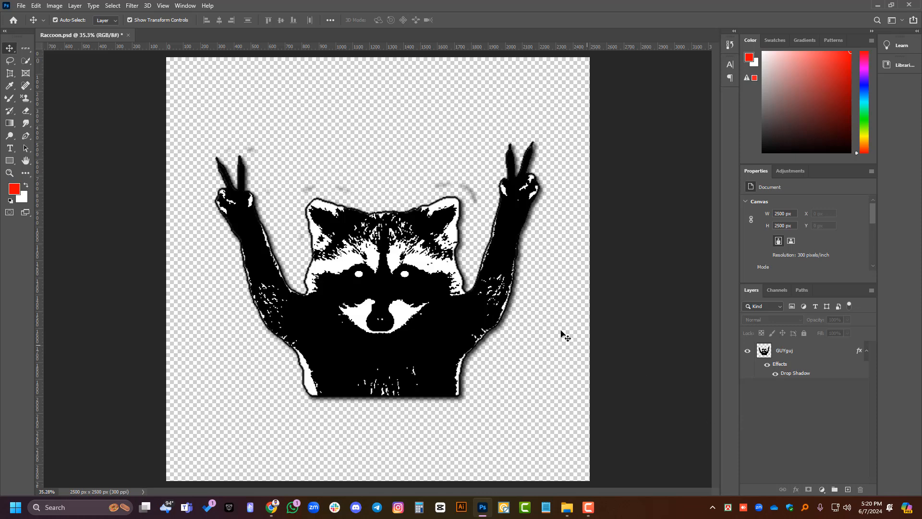
pyautogui.click(112, 6)
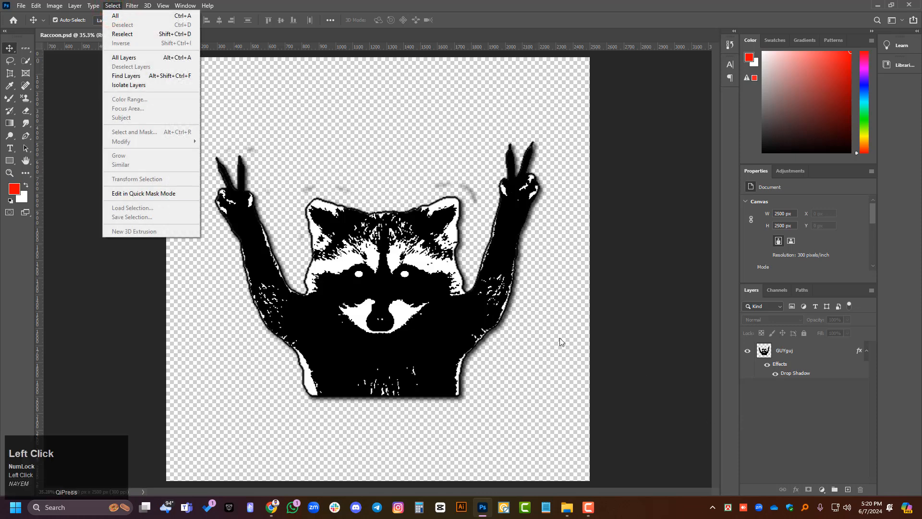
pyautogui.click(813, 411)
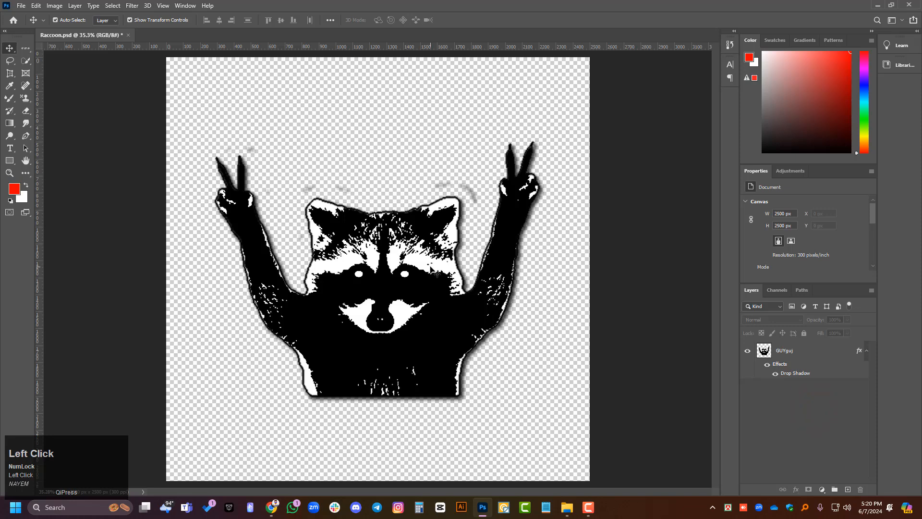
# - Undo the recent edits back past the drop shadow, the layer merge and the creation of the Rectangle 1 layer
pyautogui.hotkey('ctrl', 'z')
pyautogui.hotkey('ctrl', 'z')
pyautogui.hotkey('ctrl', 'z')
pyautogui.hotkey('ctrl', 'z')
pyautogui.hotkey('ctrl', 'z')
pyautogui.hotkey('ctrl', 'z')
pyautogui.hotkey('ctrl', 'z')
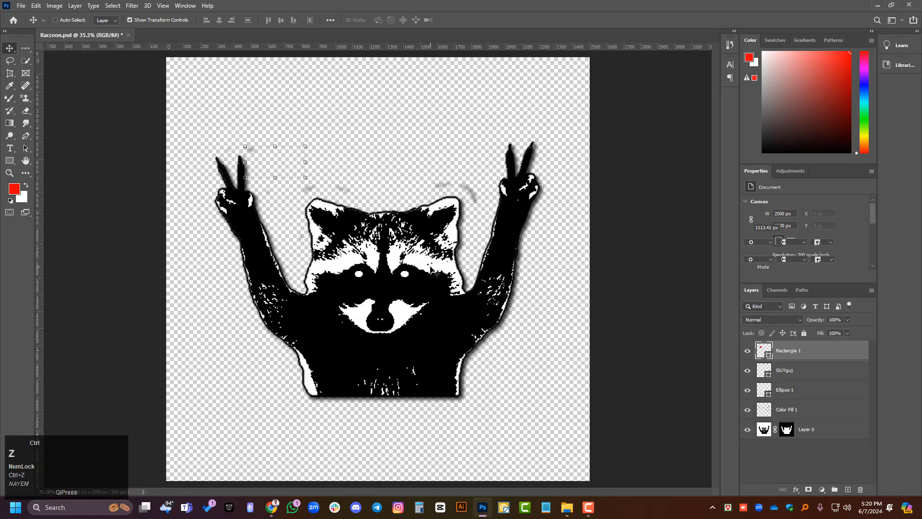
pyautogui.hotkey('ctrl', 'z')
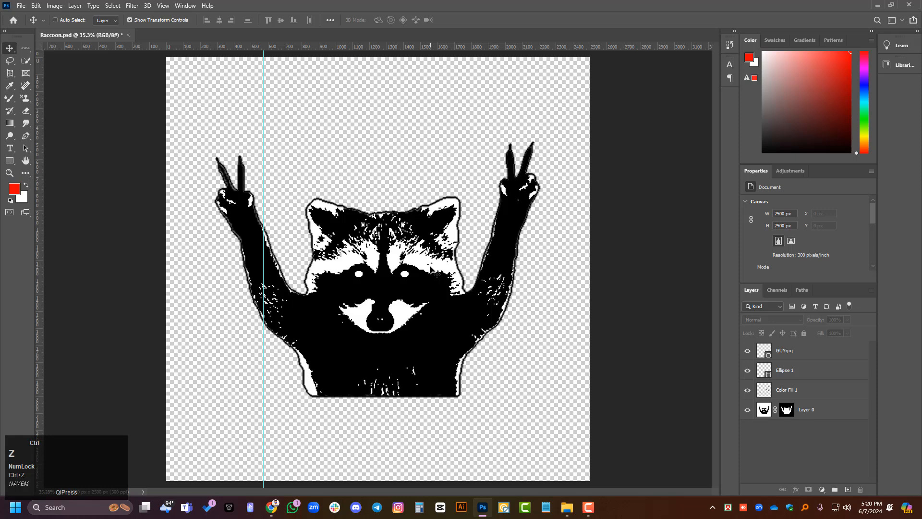
# - Undo the earlier edits back past the vertical guide, the top layer's rename and the document resize, and redo the resize to 2500 × 2500 px
pyautogui.hotkey('ctrl', 'z')
pyautogui.hotkey('ctrl', 'z')
pyautogui.hotkey('ctrl', 'z')
pyautogui.hotkey('ctrl', 'z')
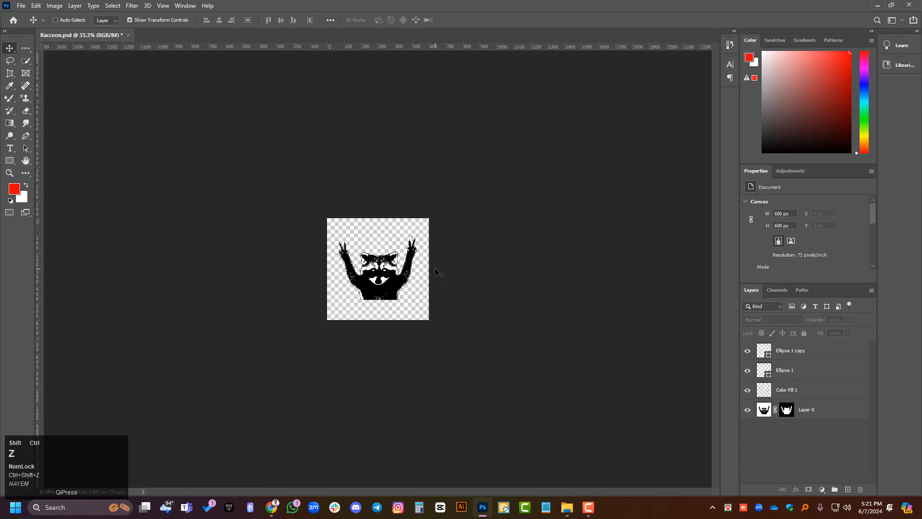
pyautogui.hotkey('ctrl', 'shift', 'z')
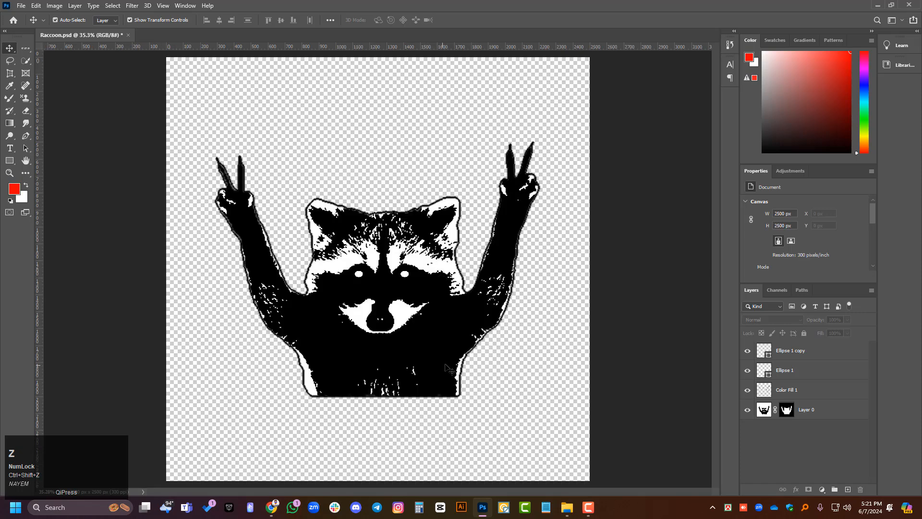
# - Hide the Color Fill 1 layer and load Layer 0's mask as a selection
pyautogui.click(747, 391)
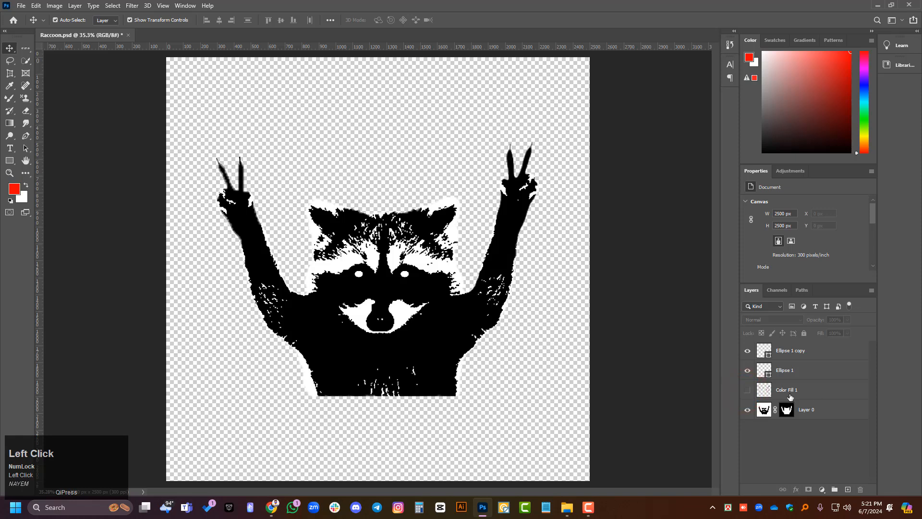
pyautogui.keyDown('ctrl'); pyautogui.click(787, 410); pyautogui.keyUp('ctrl')
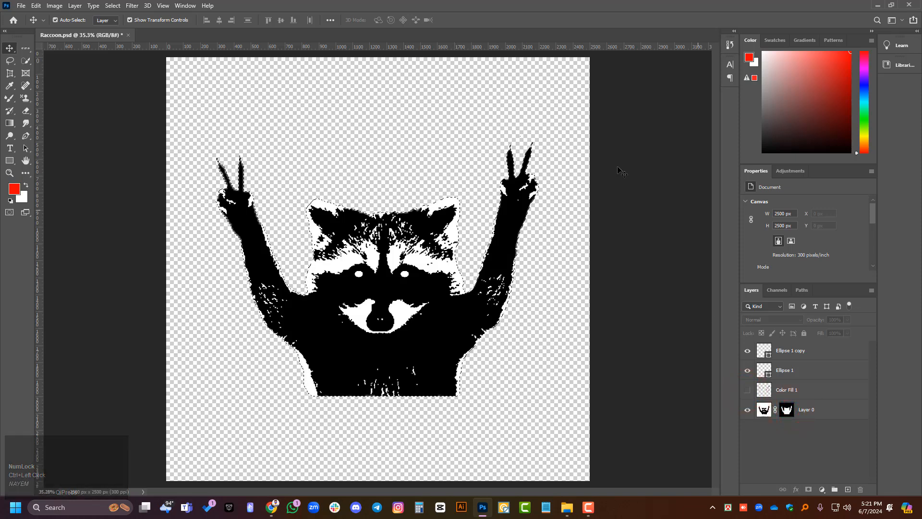
# - Merge the Ellipse 1 and Ellipse 1 copy shape layers into one shape layer and deselect it
pyautogui.click(747, 372)
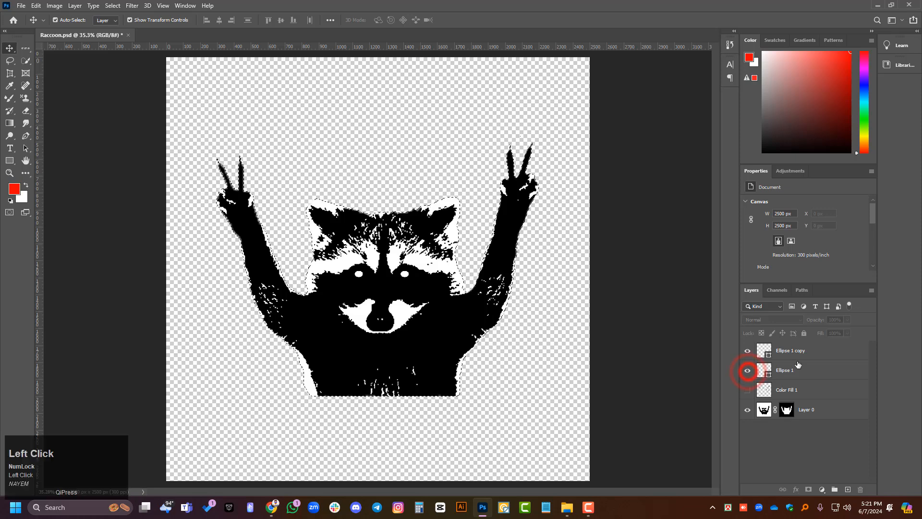
pyautogui.click(810, 372)
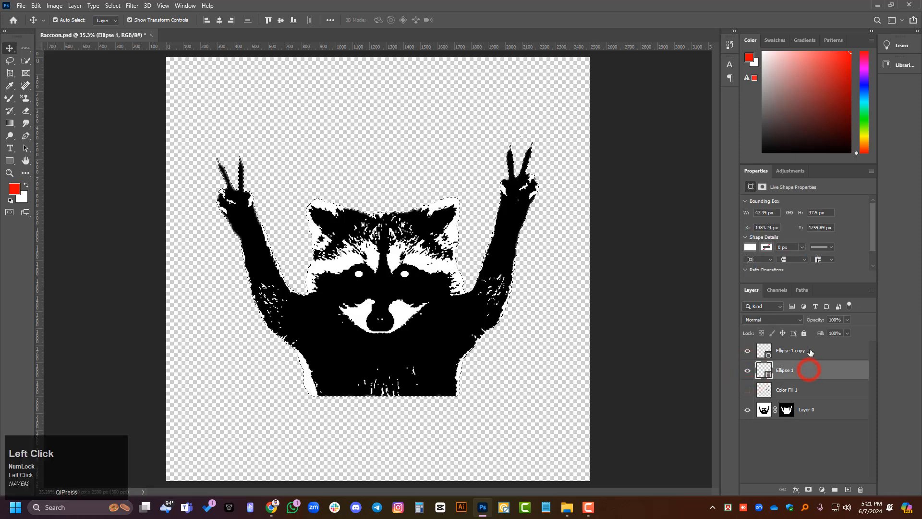
pyautogui.keyDown('shift'); pyautogui.click(810, 350); pyautogui.keyUp('shift')
pyautogui.rightClick(811, 349)
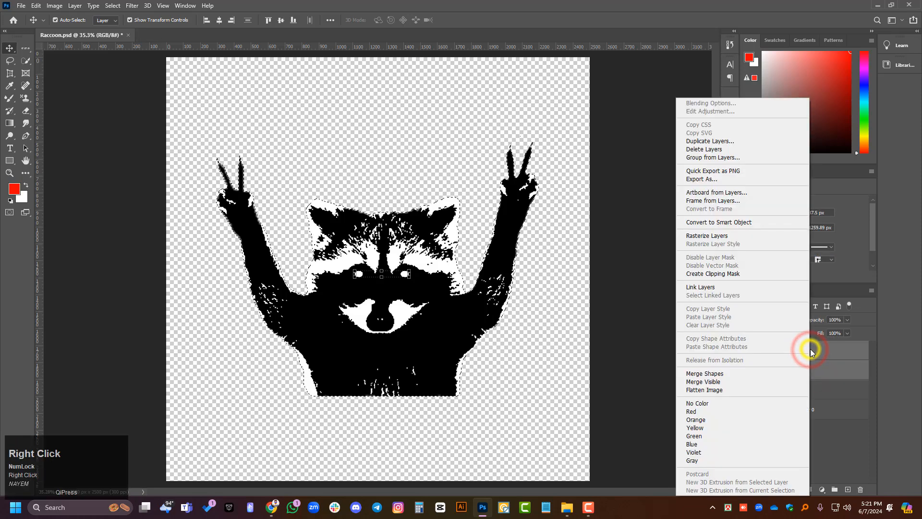
pyautogui.click(712, 375)
pyautogui.click(810, 415)
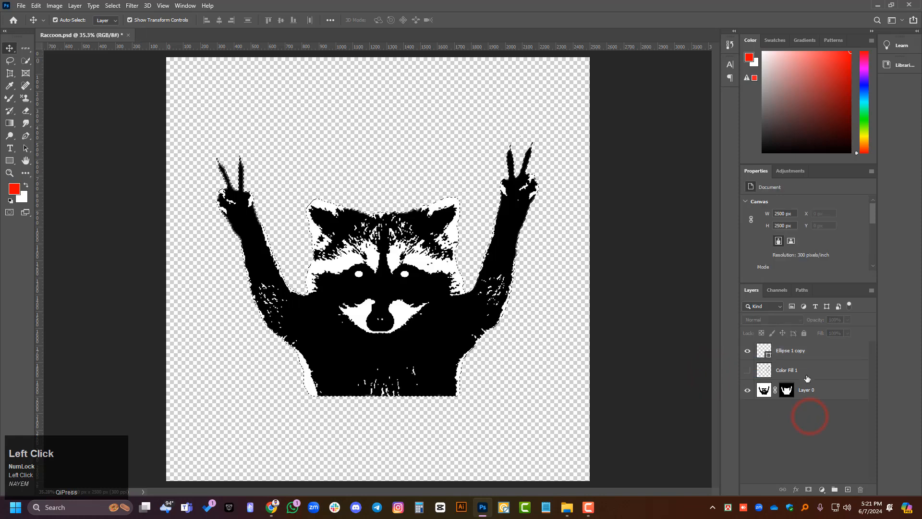
# - Add a Stroke effect to Layer 0 with a size of 5 px
pyautogui.click(822, 394)
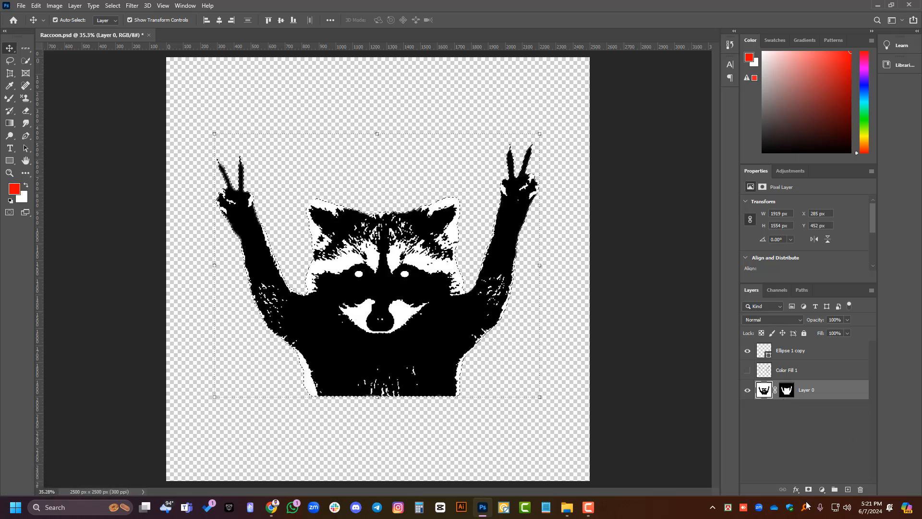
pyautogui.click(796, 490)
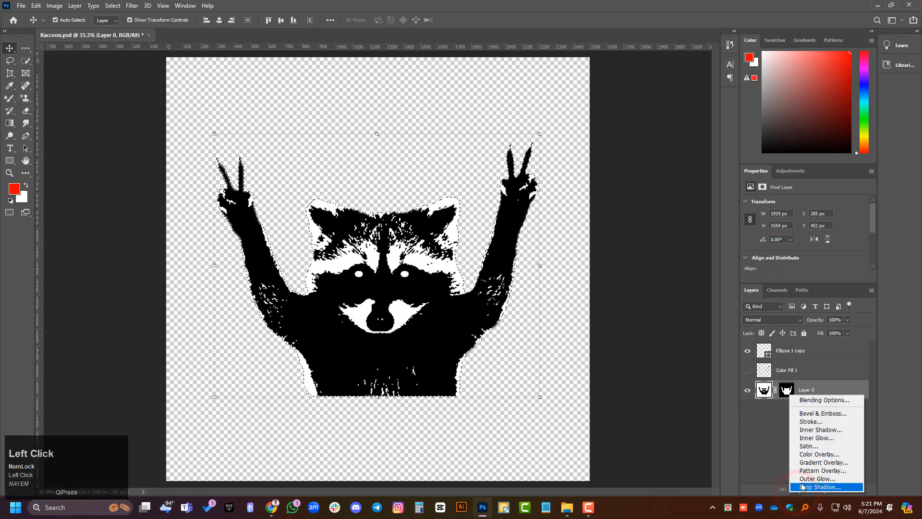
pyautogui.click(817, 424)
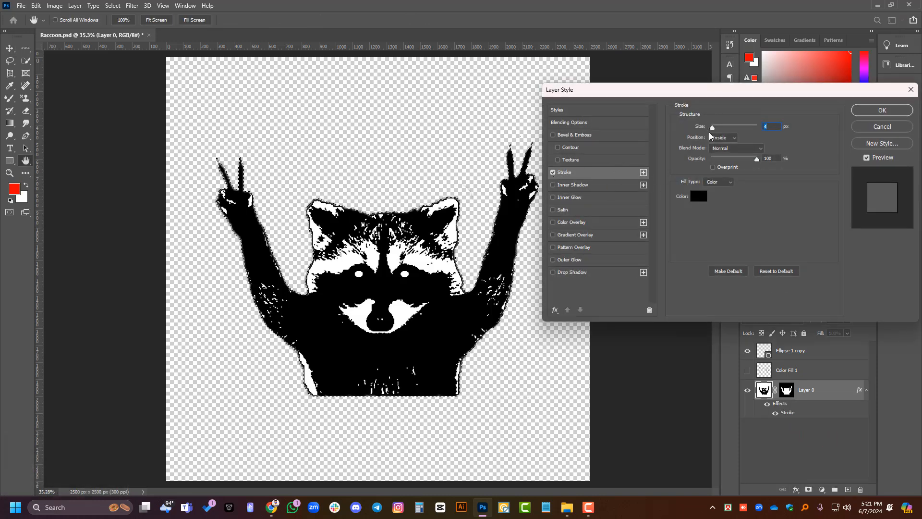
pyautogui.moveTo(713, 127); pyautogui.dragTo(715, 127)
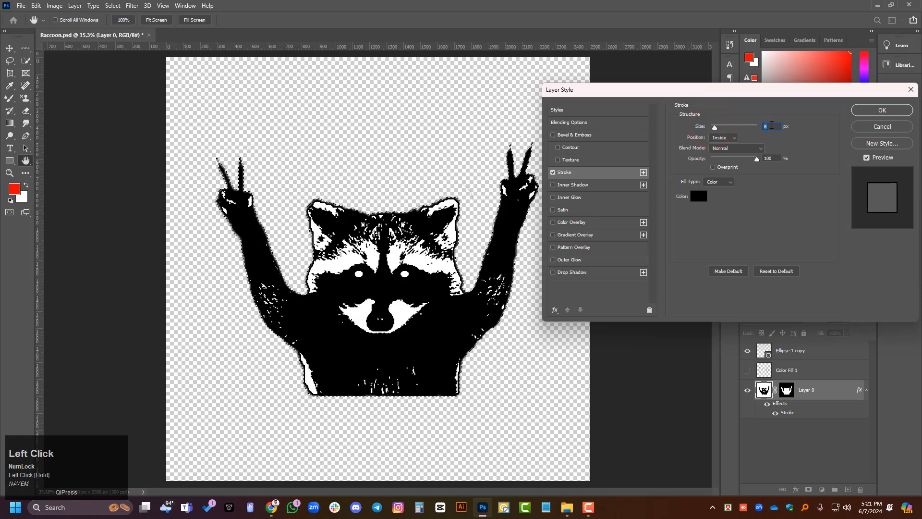
pyautogui.write('5')
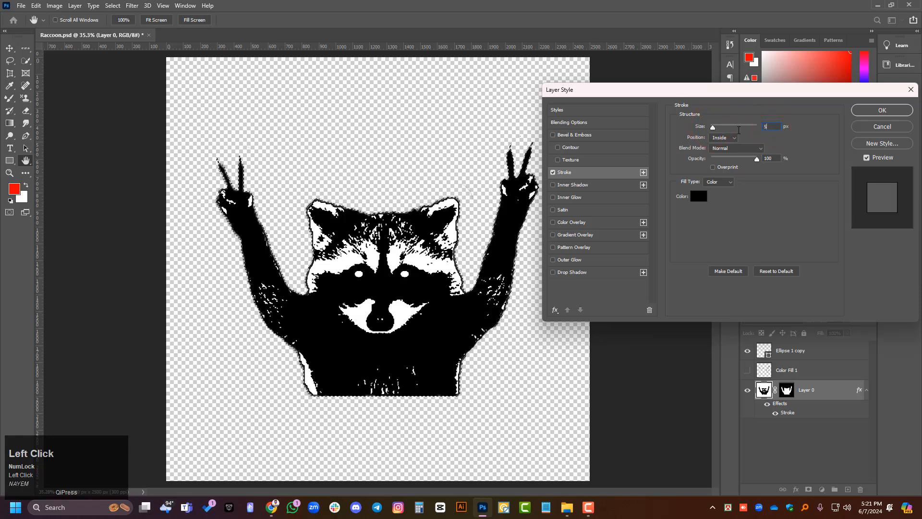
# - Try the Outside and Center positions for the stroke and return it to Inside
pyautogui.click(733, 138)
pyautogui.click(730, 140)
pyautogui.scroll(1, 726, 214)
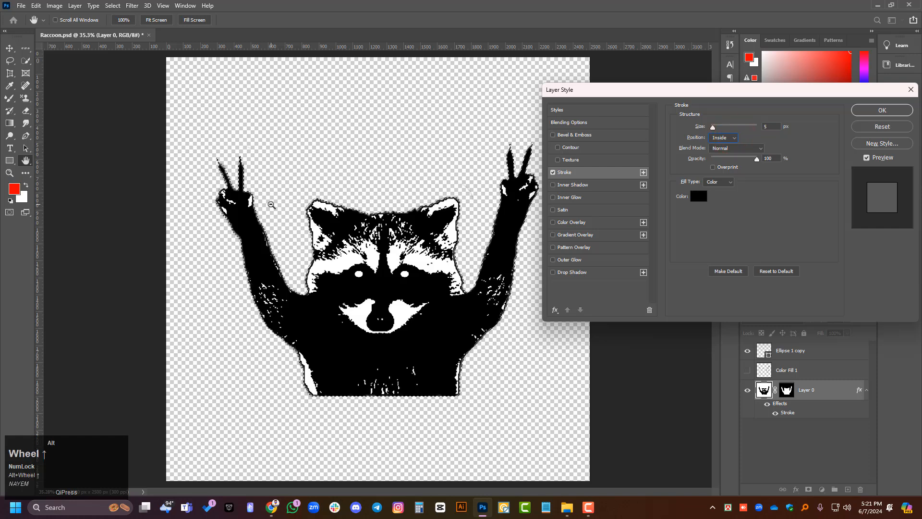
pyautogui.click(722, 138)
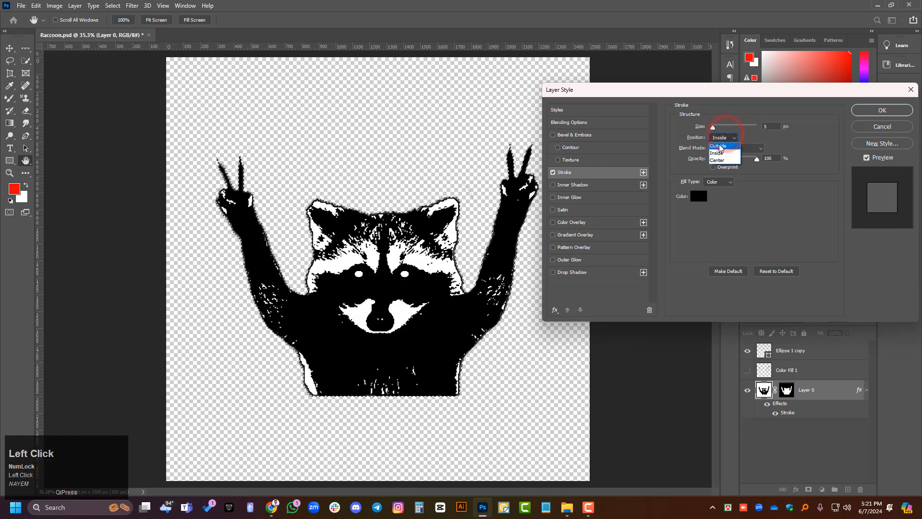
pyautogui.click(719, 146)
pyautogui.click(724, 137)
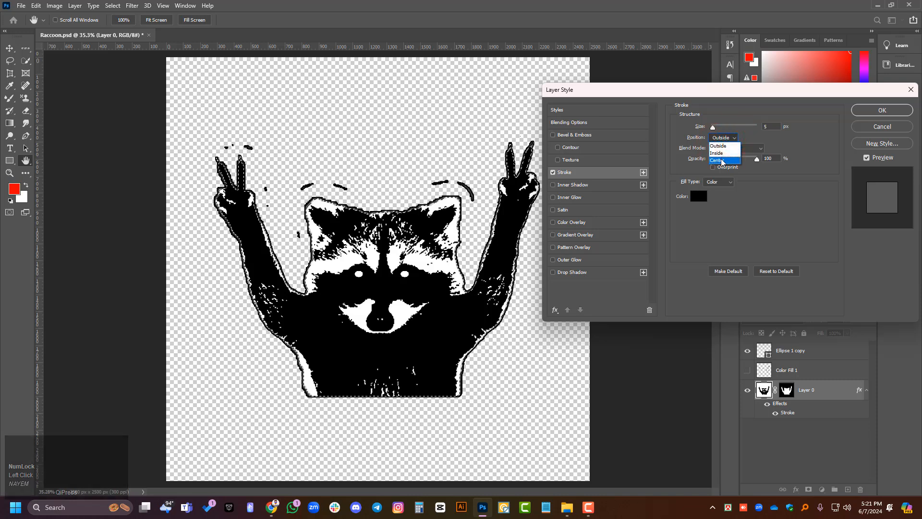
pyautogui.click(721, 160)
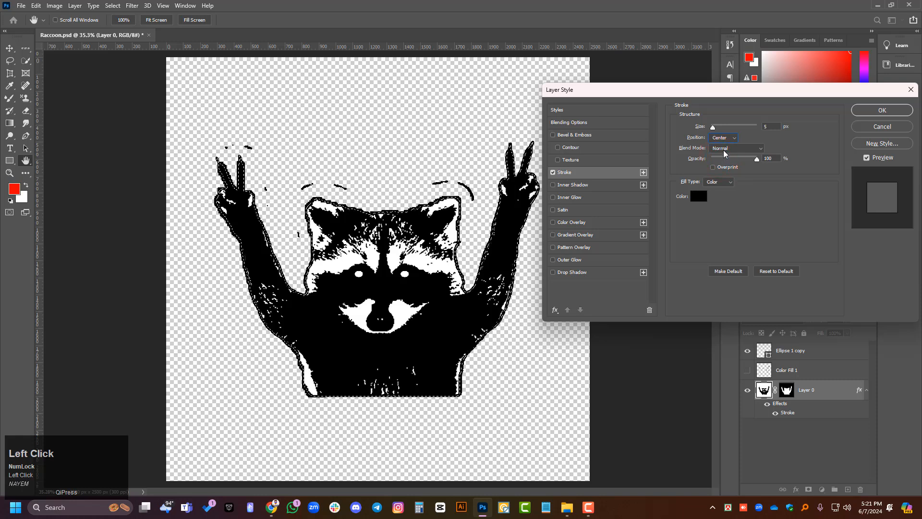
pyautogui.click(725, 139)
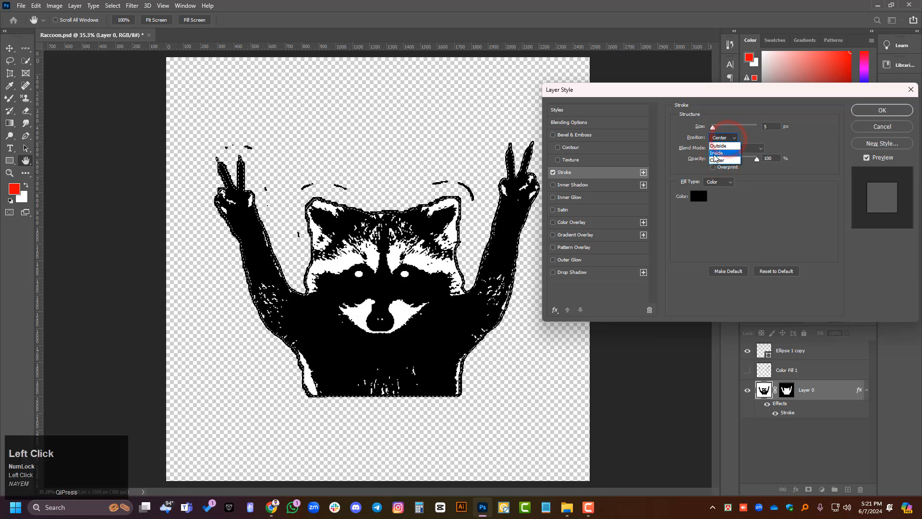
pyautogui.click(715, 153)
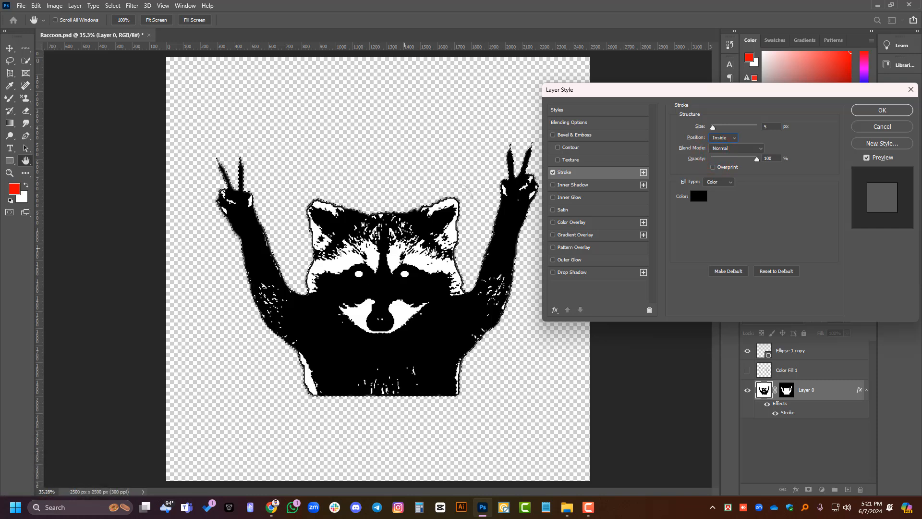
# - Check the stroke's colour, keep it black at 100% opacity, and apply the Stroke effect to Layer 0
pyautogui.click(697, 197)
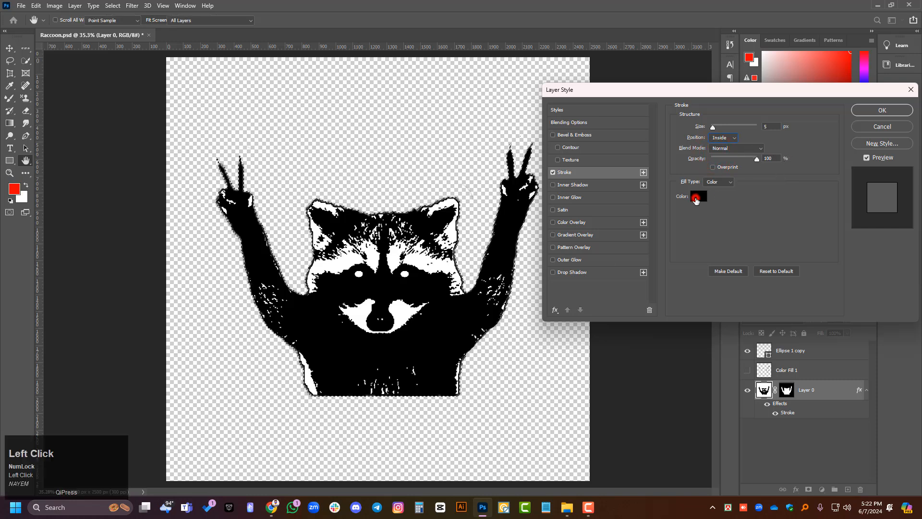
pyautogui.click(720, 110)
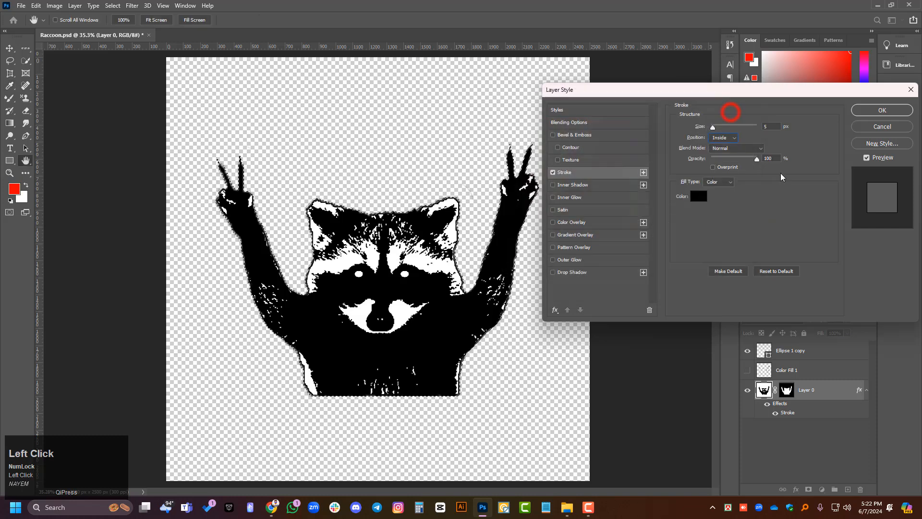
pyautogui.moveTo(756, 159); pyautogui.dragTo(764, 162)
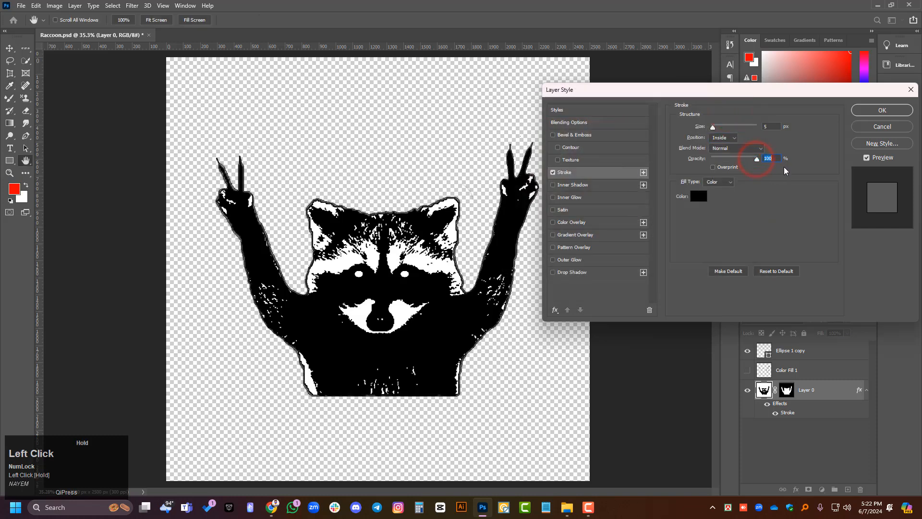
pyautogui.click(881, 110)
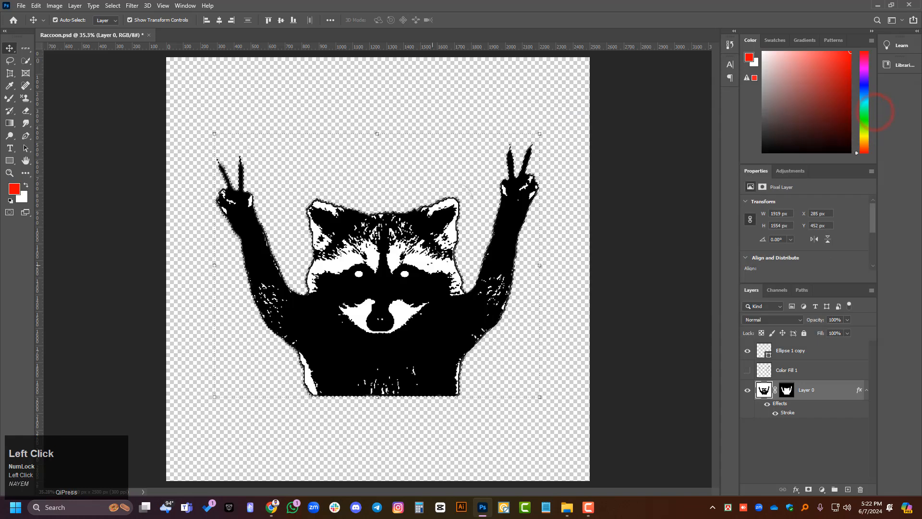
# - Reset the foreground and background colours to their defaults and clear the selection around the raccoon
pyautogui.scroll(2, 455, 202)
pyautogui.press('d')
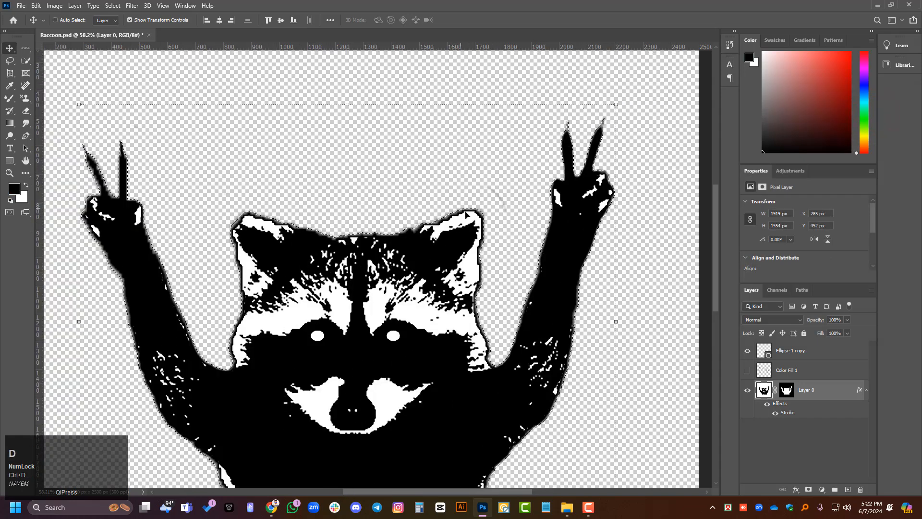
pyautogui.scroll(-1, 474, 225)
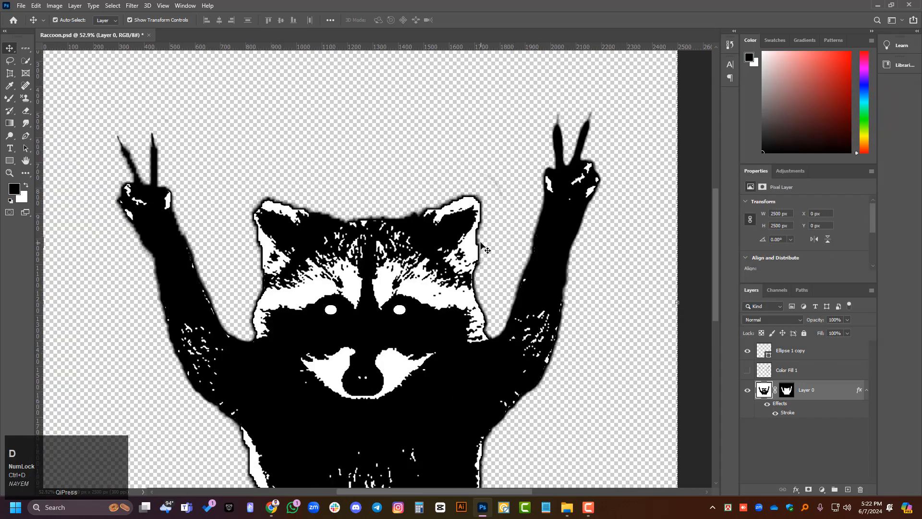
# - Deselect the layer and examine the stroked outline around the raccoon's ears and head up close
pyautogui.click(812, 460)
pyautogui.scroll(4, 480, 216)
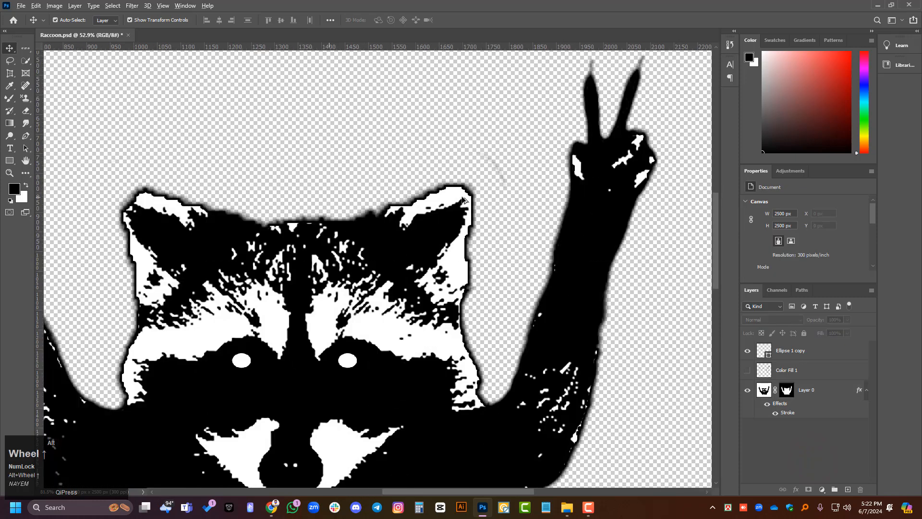
pyautogui.scroll(1, 466, 198)
pyautogui.scroll(1, 522, 382)
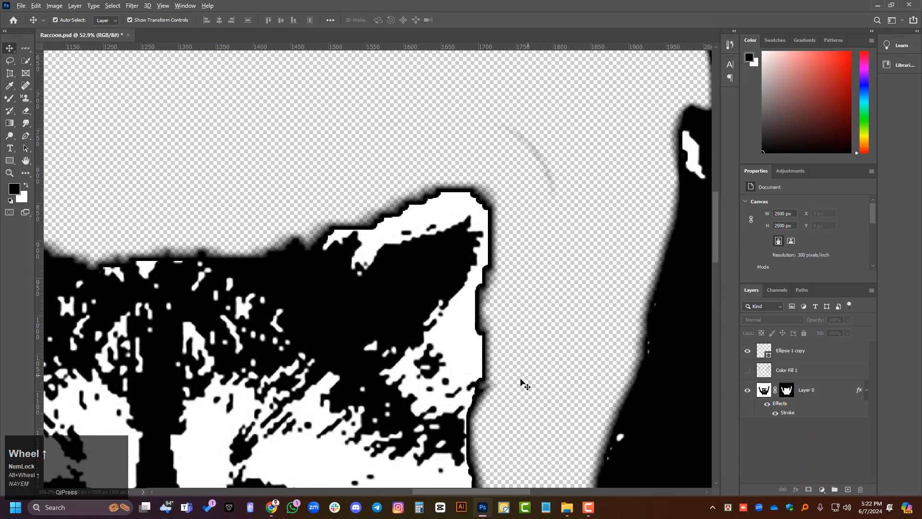
pyautogui.hscroll(-3, 522, 381)
pyautogui.hscroll(-2, 483, 278)
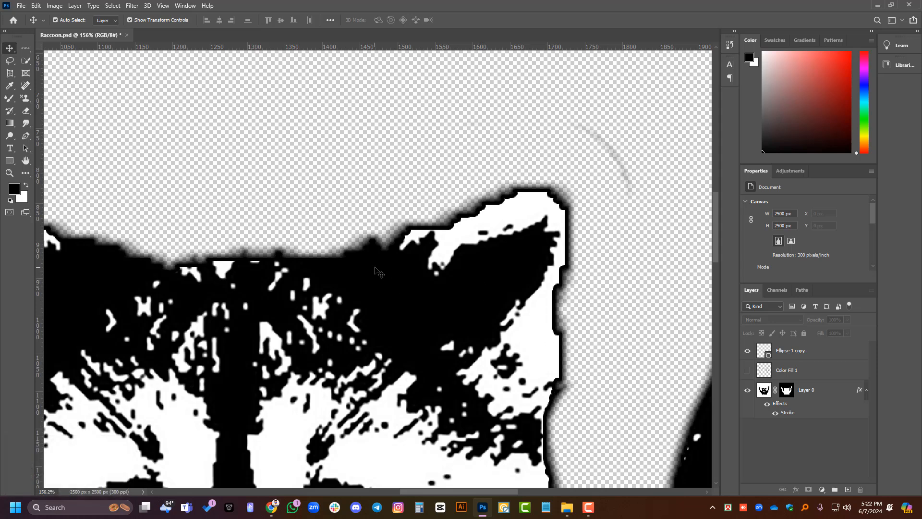
pyautogui.hotkey('ctrl', '0')
pyautogui.click(773, 453)
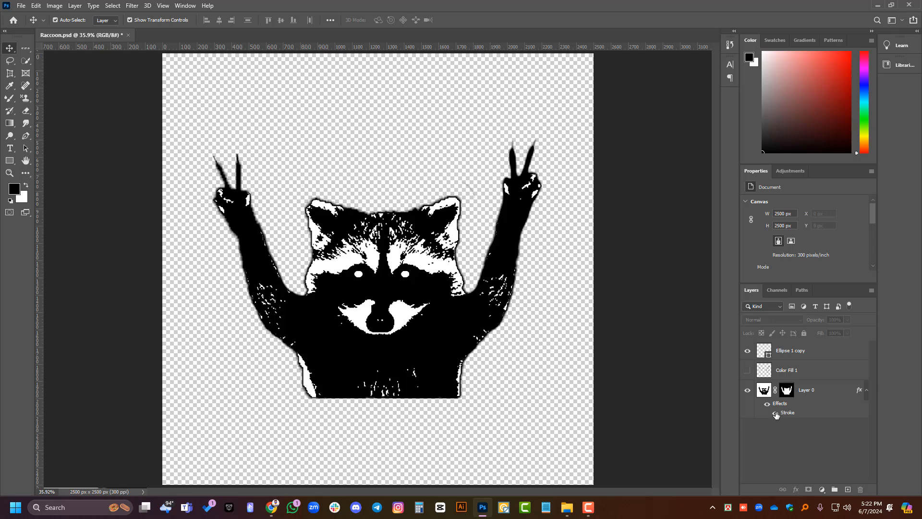
# - Switch Layer 0's effects and its Stroke off and on to compare the raccoon with and without the outline
pyautogui.click(767, 404)
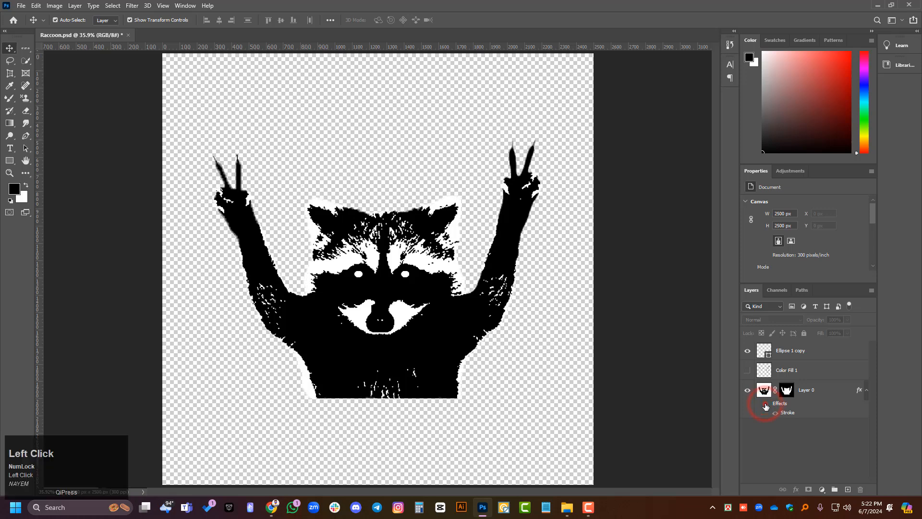
pyautogui.click(767, 404)
pyautogui.click(772, 416)
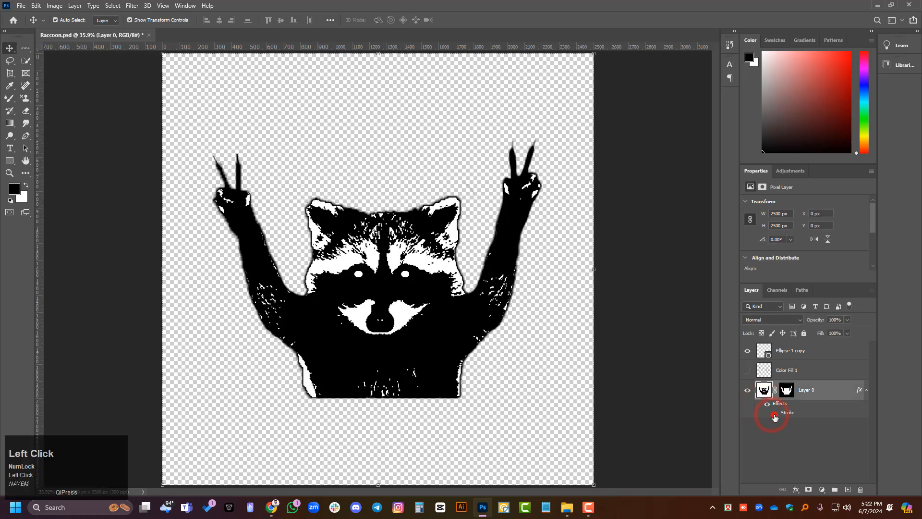
pyautogui.click(774, 413)
pyautogui.click(774, 415)
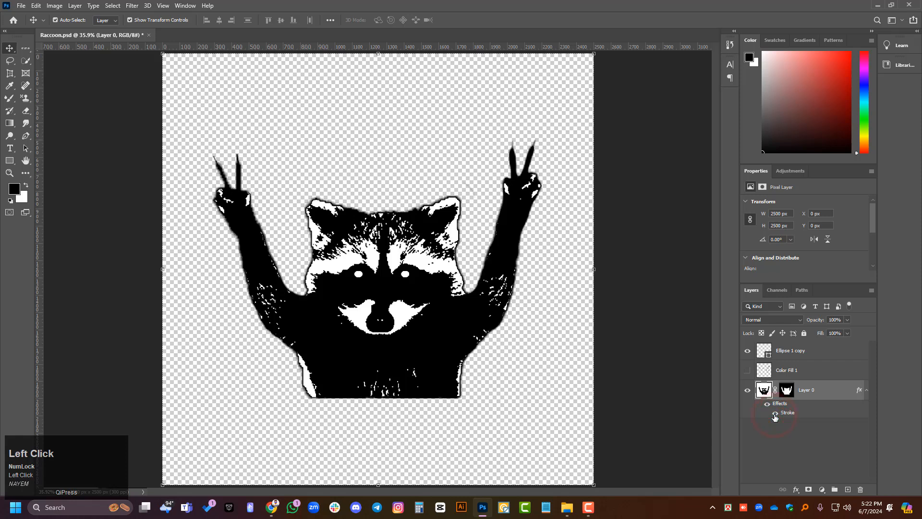
pyautogui.click(774, 414)
pyautogui.click(773, 415)
pyautogui.scroll(4, 452, 260)
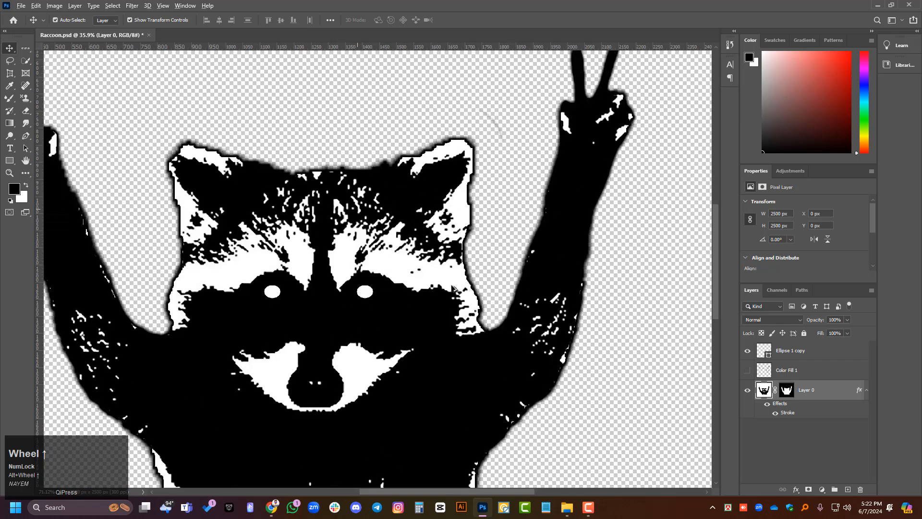
pyautogui.scroll(-4, 453, 287)
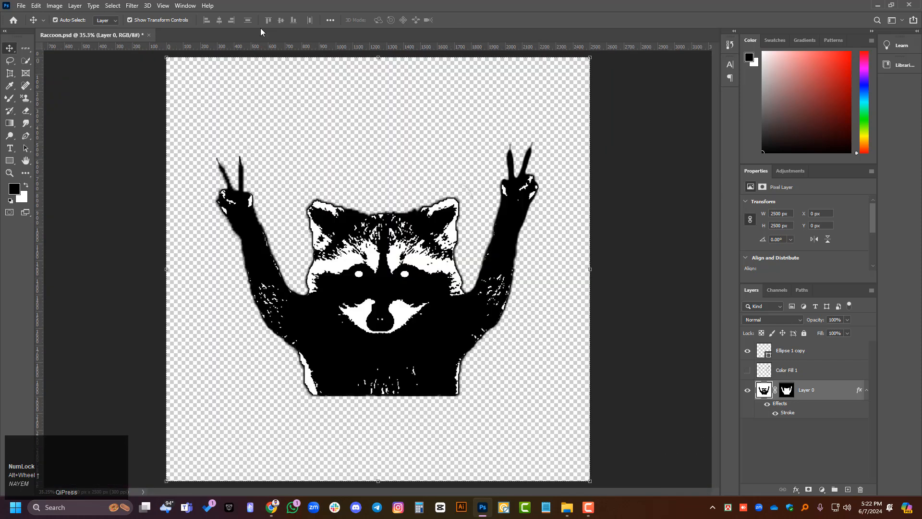
# - Turn off the Stroke effect in Layer 0's layer style and make the Color Fill 1 layer visible
pyautogui.click(795, 490)
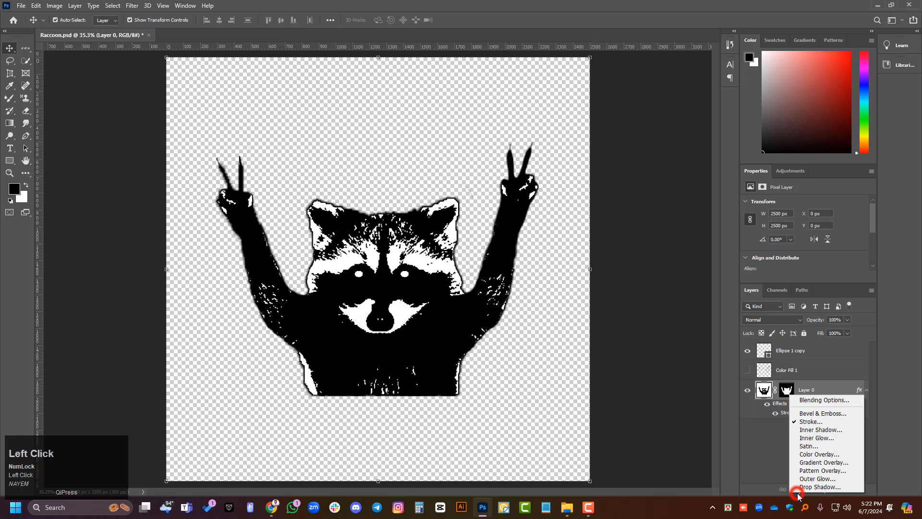
pyautogui.click(796, 421)
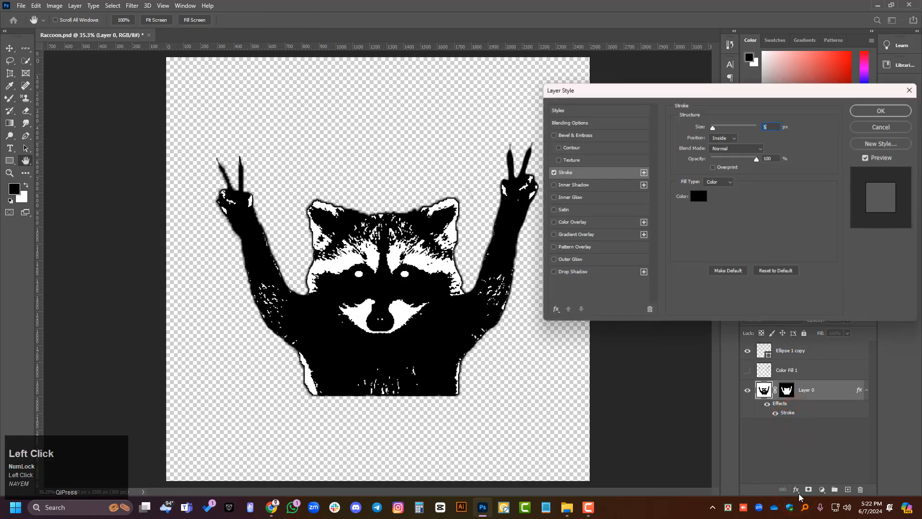
pyautogui.click(553, 172)
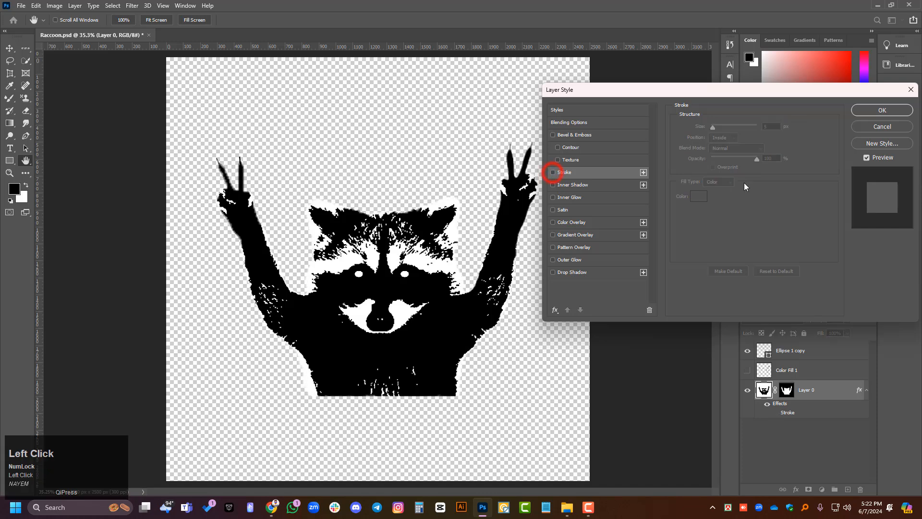
pyautogui.click(882, 110)
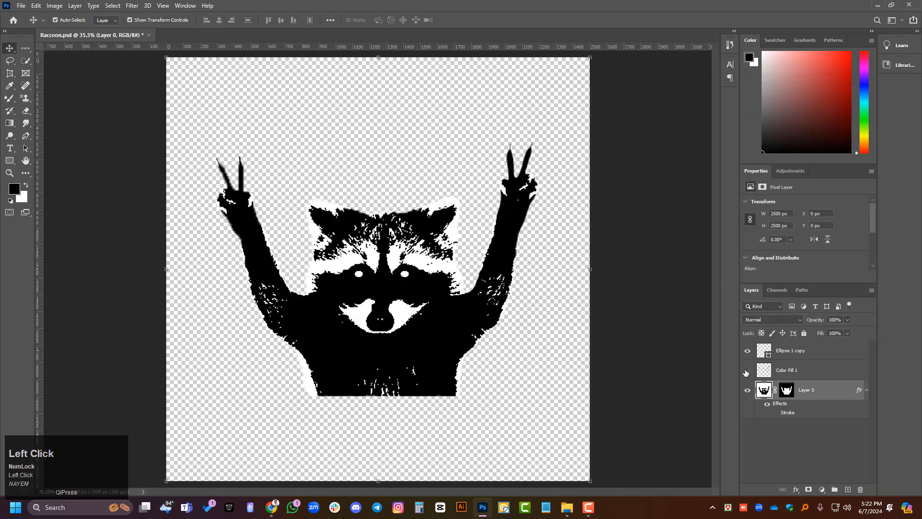
pyautogui.click(746, 370)
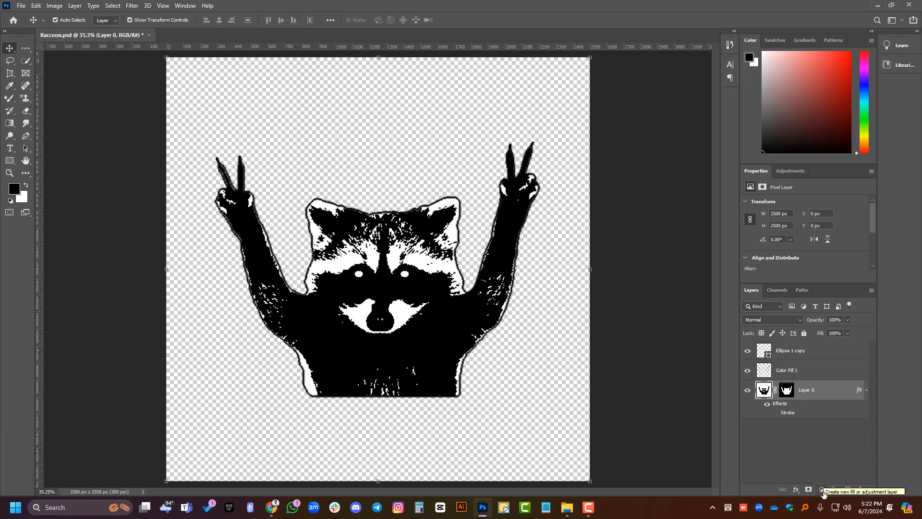
# - Review the available layer effects and the fill and adjustment layer types without applying any, and deselect Layer 0
pyautogui.click(797, 490)
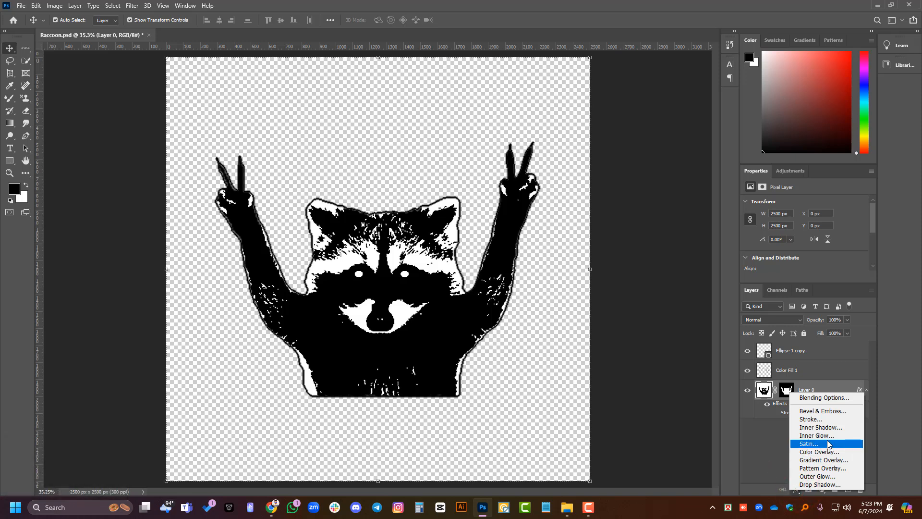
pyautogui.click(780, 435)
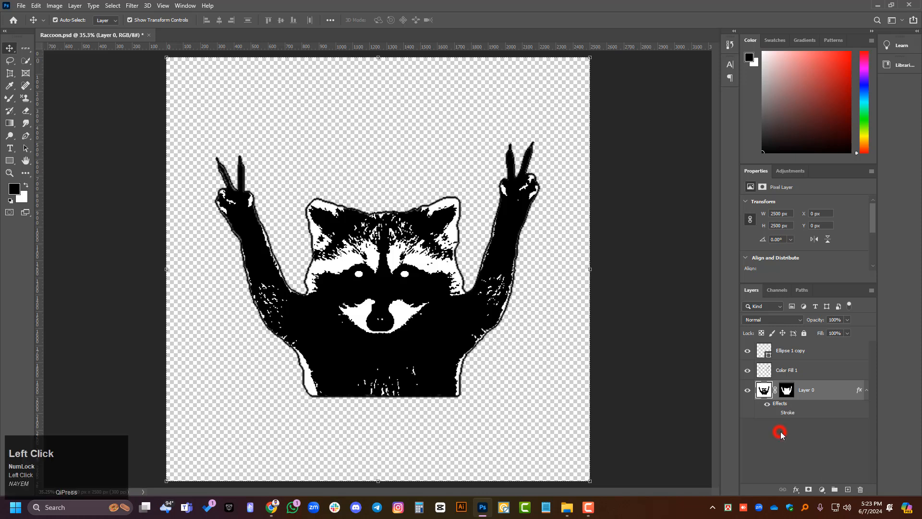
pyautogui.click(824, 488)
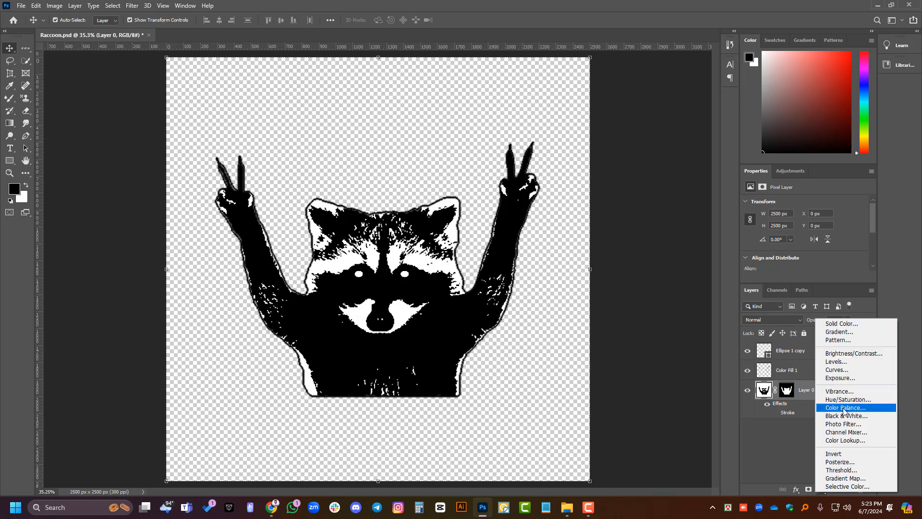
pyautogui.click(795, 451)
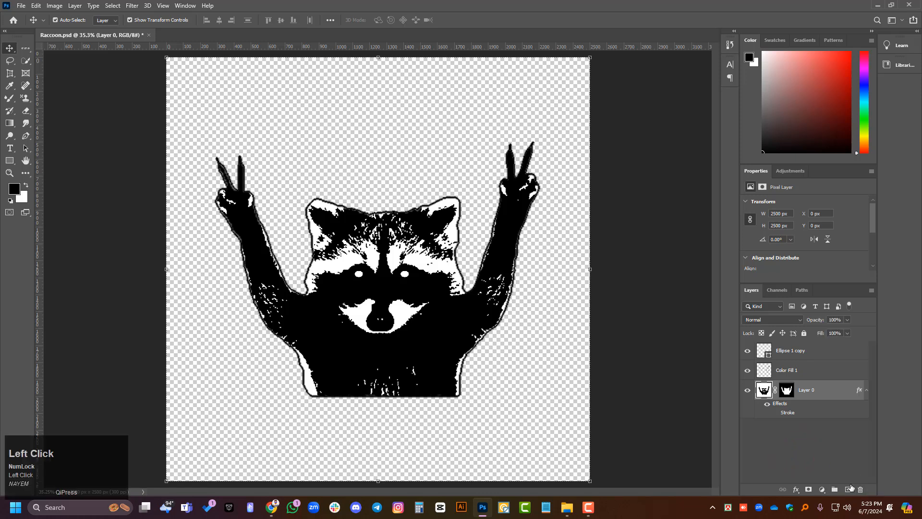
pyautogui.click(801, 452)
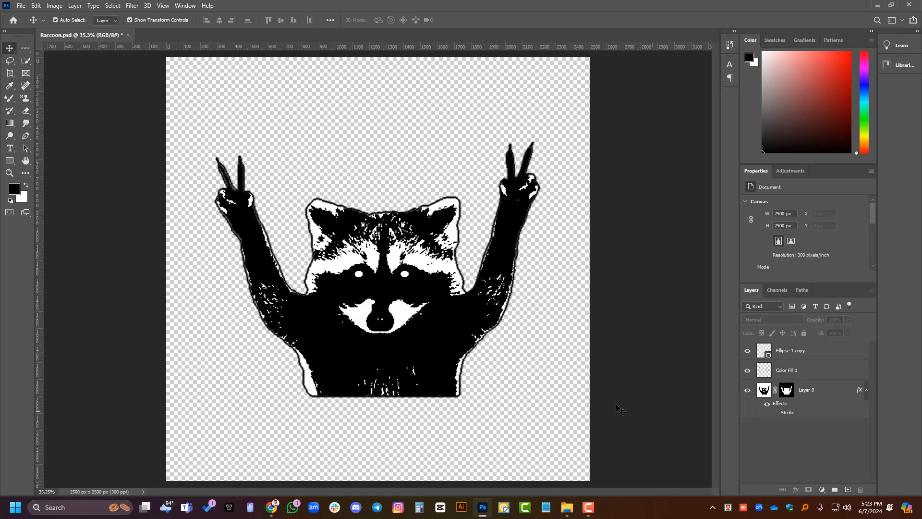
pyautogui.press('ctrl')
pyautogui.scroll(1, 533, 368)
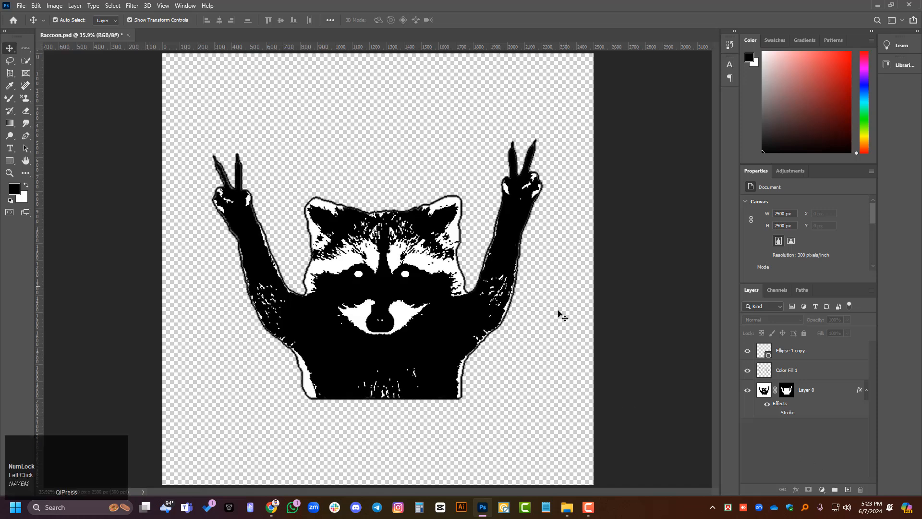